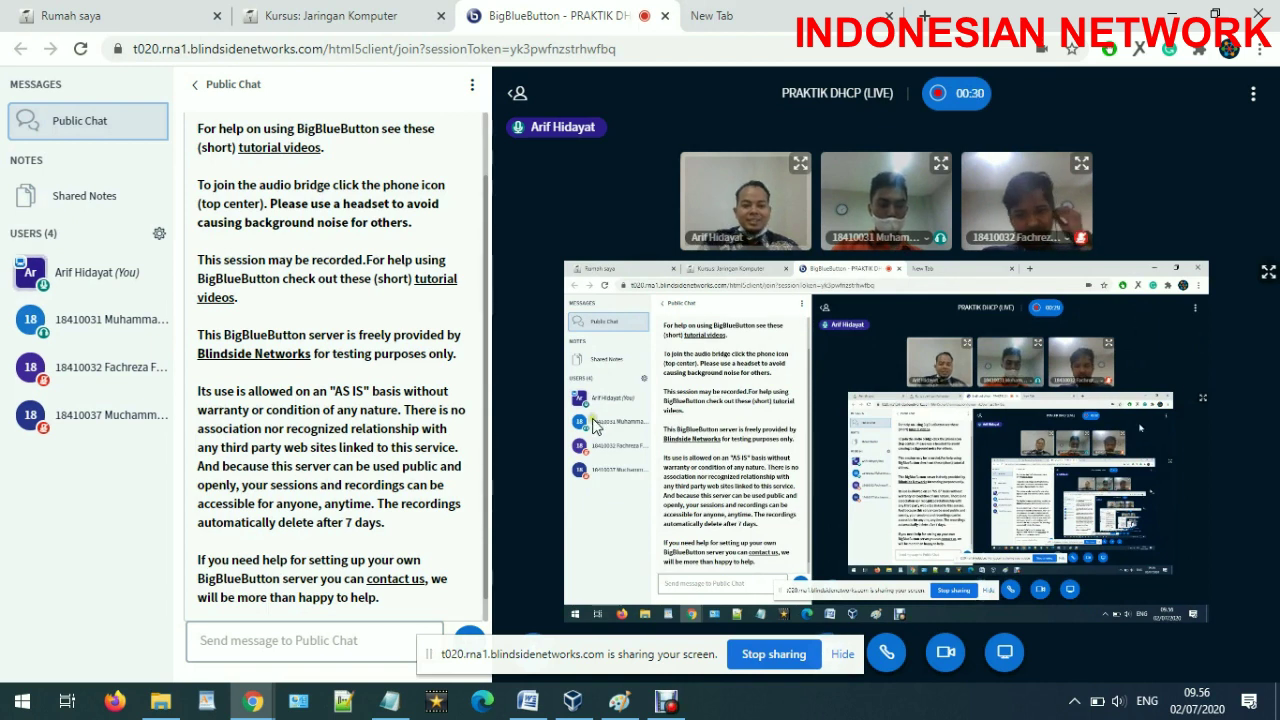
Step: Bring up the DHCP SERVER note in Notepad, and minimize it again
click(395, 704)
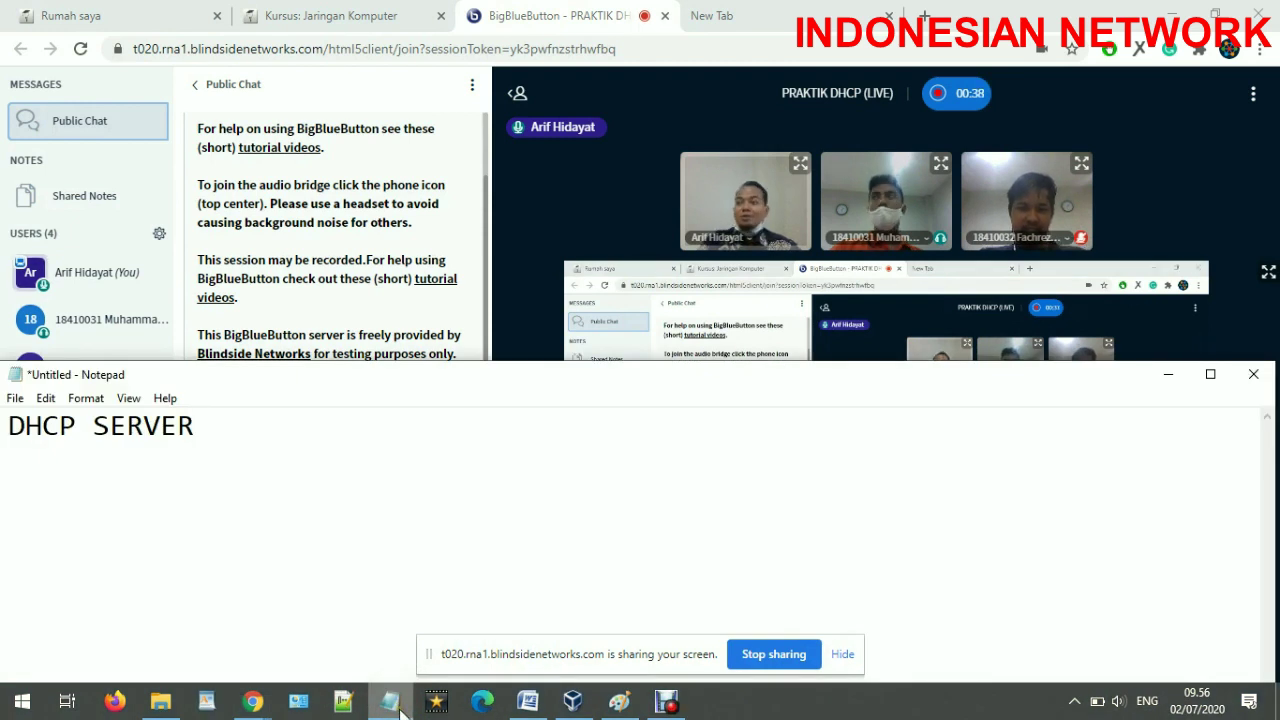
click(1166, 373)
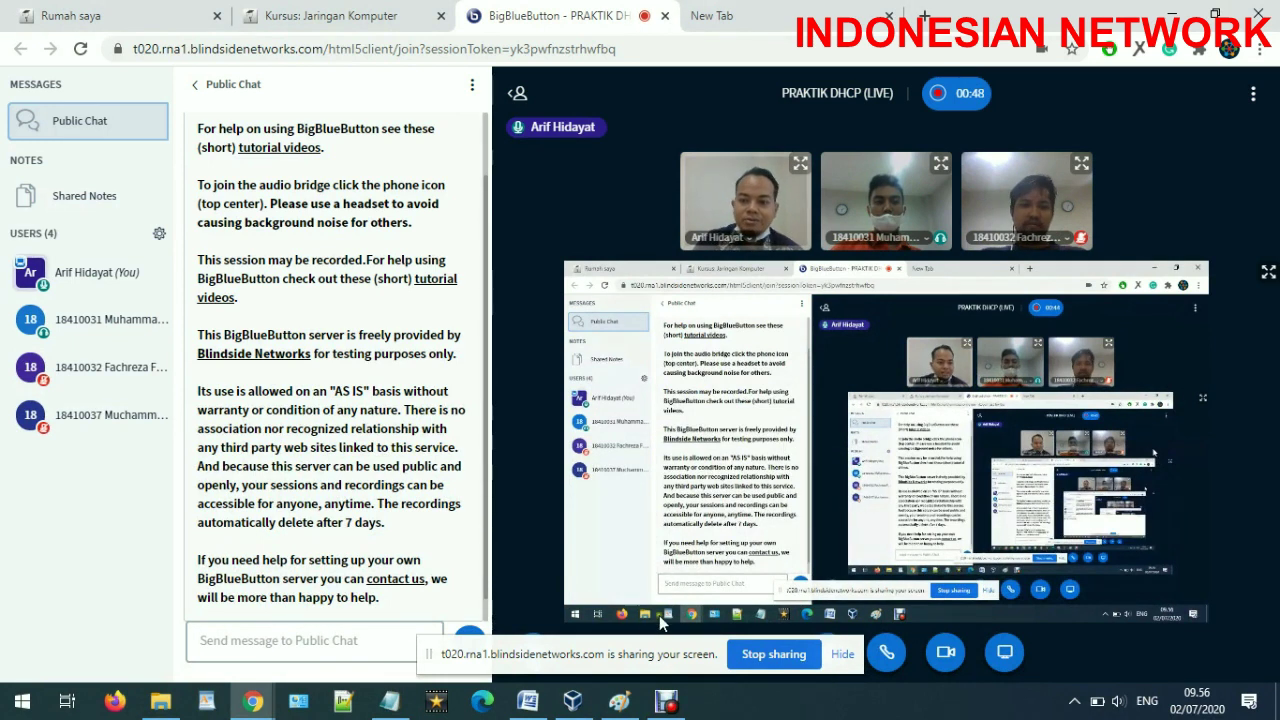
Step: Switch to Paint, draw an upright rectangle for the server and label it "DHCP SERVER MIKROTIK" above
click(629, 704)
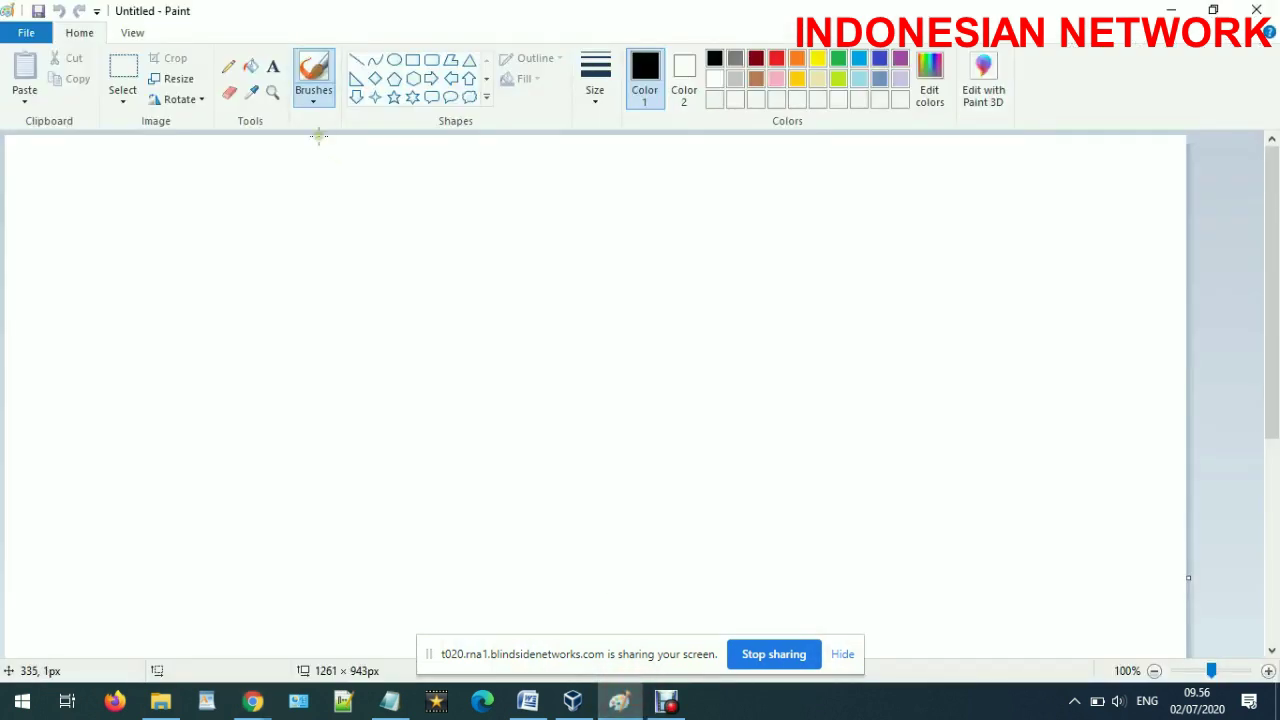
click(412, 60)
mouse_move(241, 224)
mouse_down()
mouse_move(312, 364)
mouse_move(341, 368)
mouse_up()
click(273, 66)
click(280, 180)
text(DH)
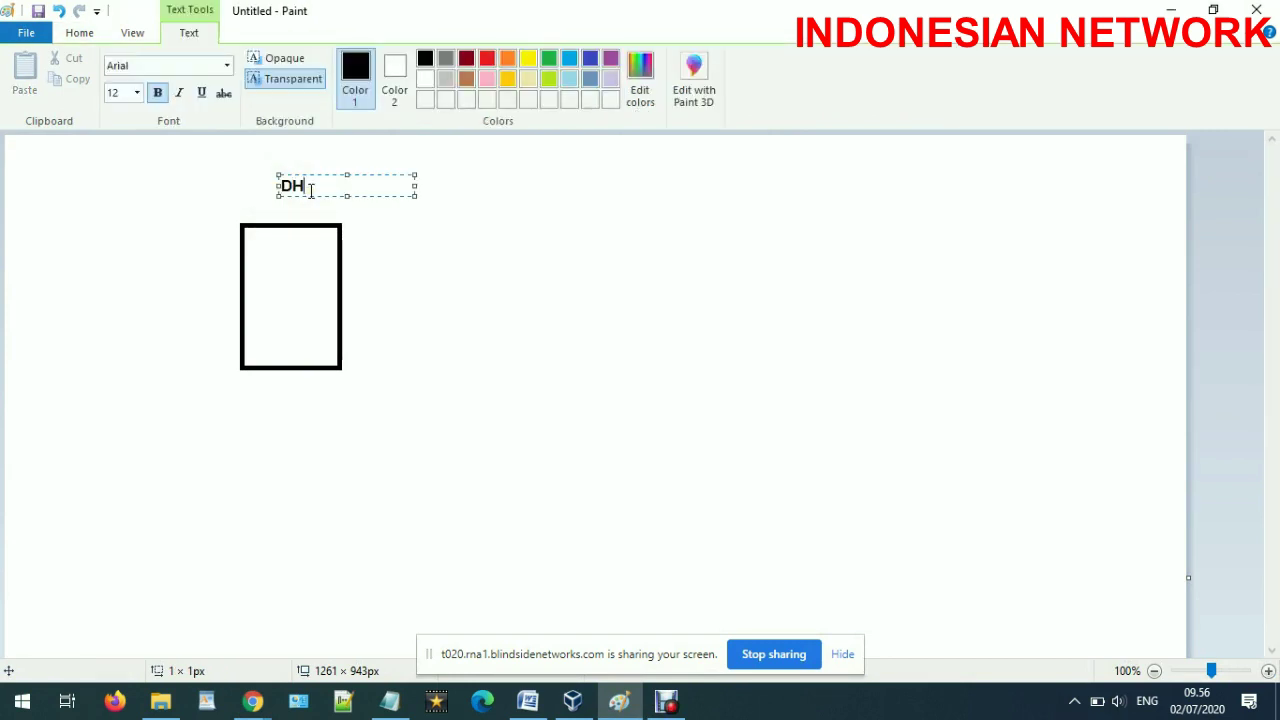
text(CP SERVER MIKROTIK)
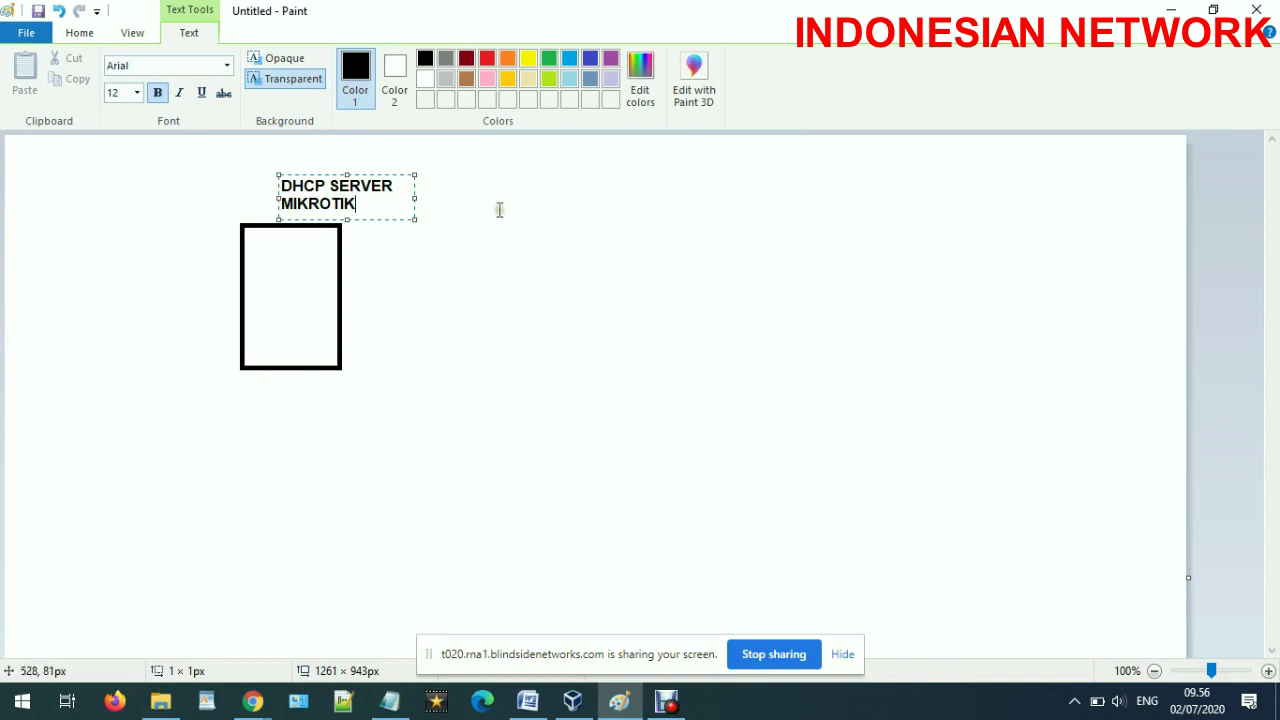
click(499, 210)
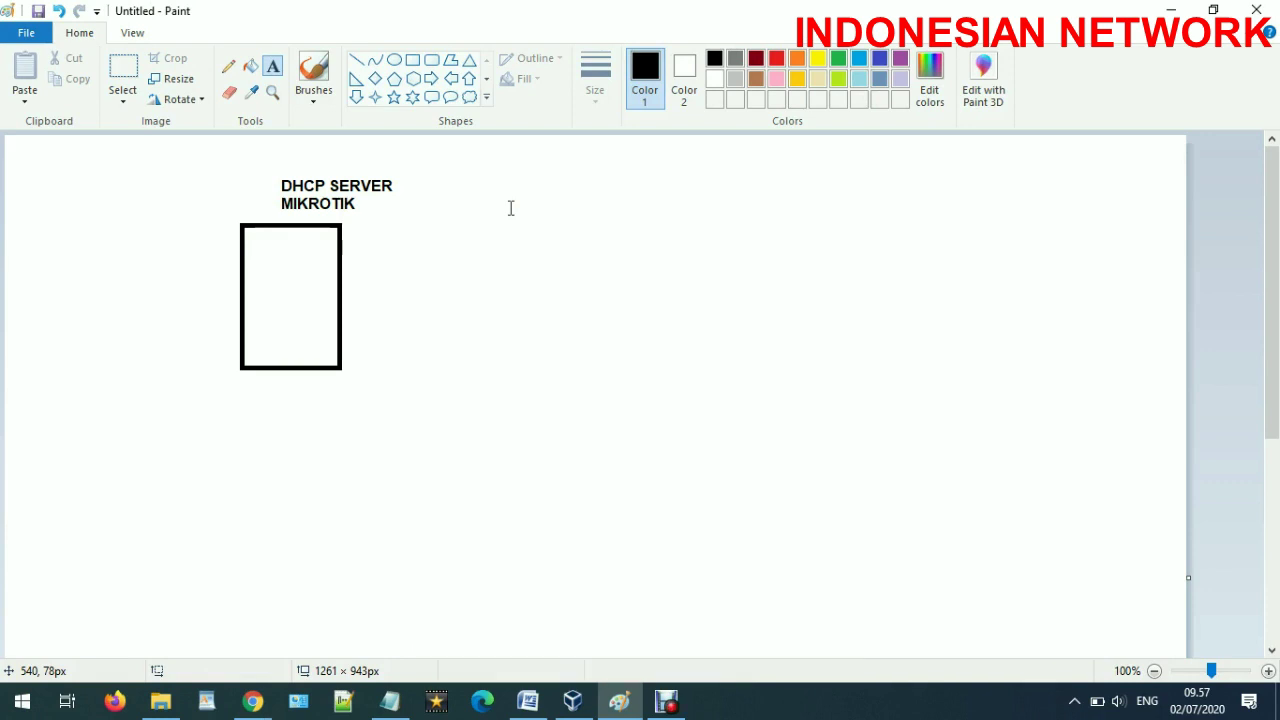
Step: Draw a rectangle of about 74 × 54 px labelled "CLIENT" and connect it to the server box with a freehand curve
click(413, 60)
drag(648, 229, 719, 279)
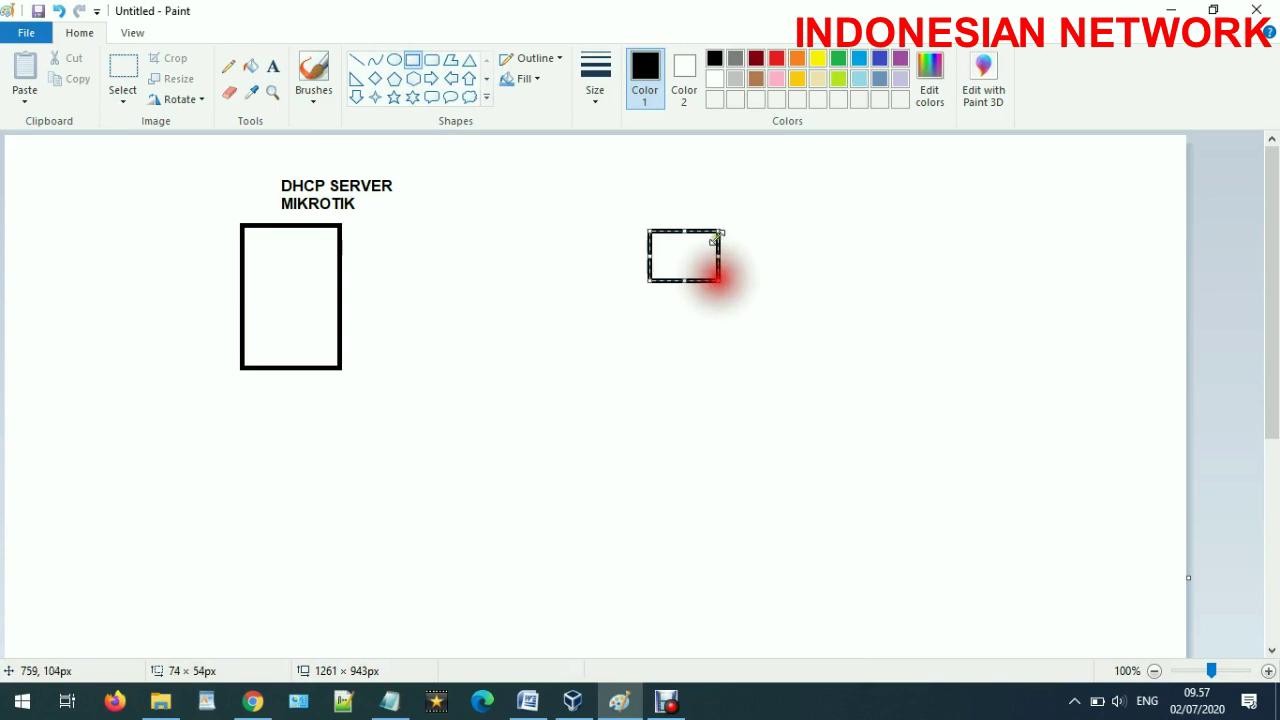
click(273, 66)
click(648, 164)
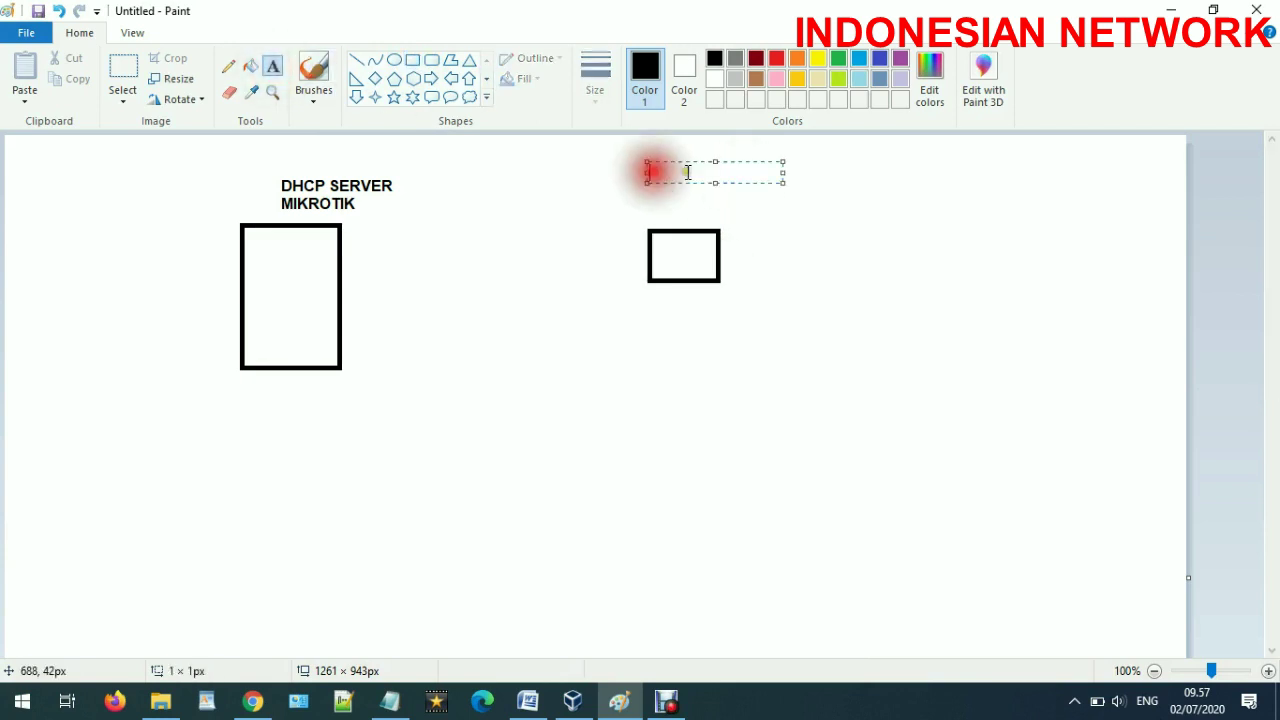
text(CLIEN)
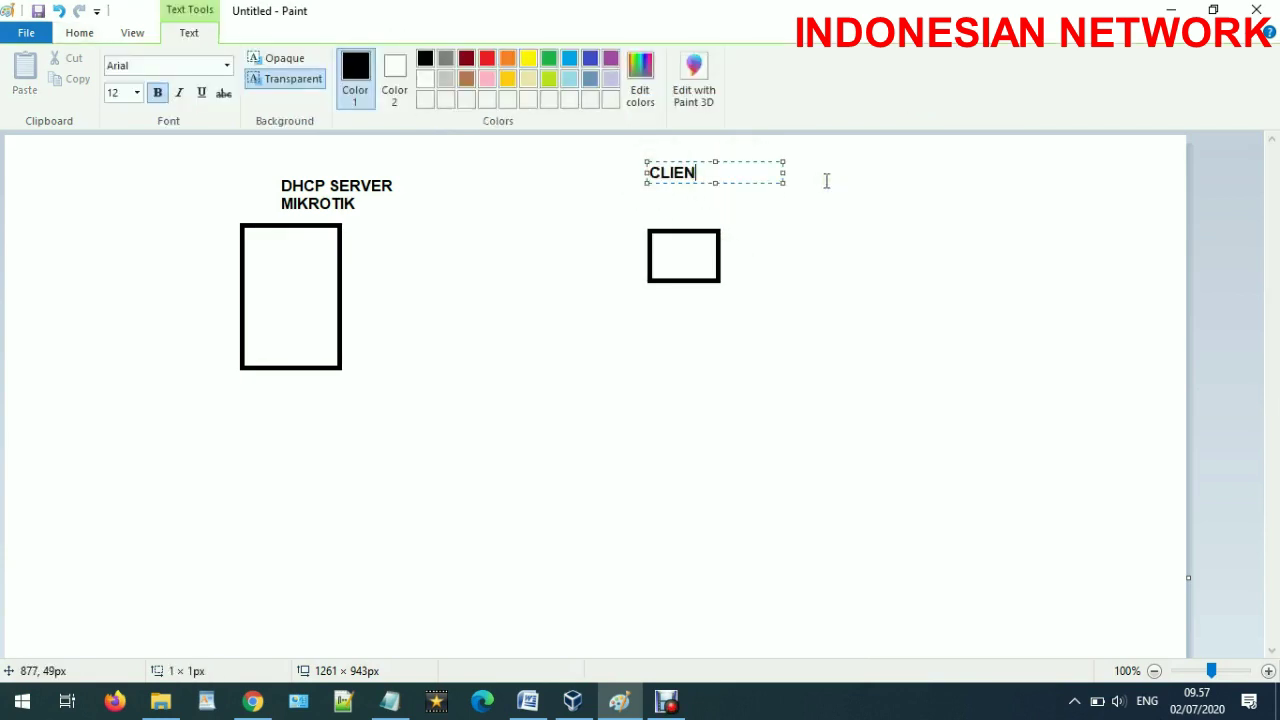
text(T)
click(889, 246)
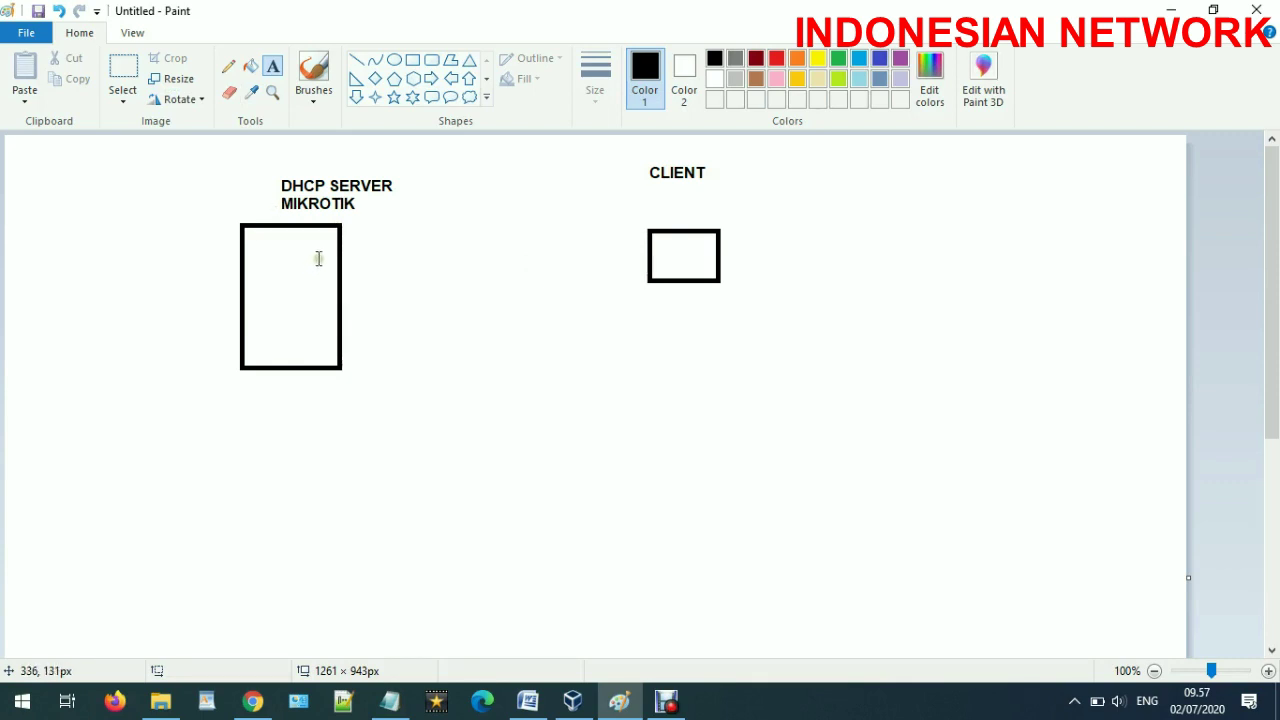
click(228, 66)
mouse_move(344, 254)
mouse_down()
mouse_move(503, 225)
mouse_move(656, 258)
mouse_up()
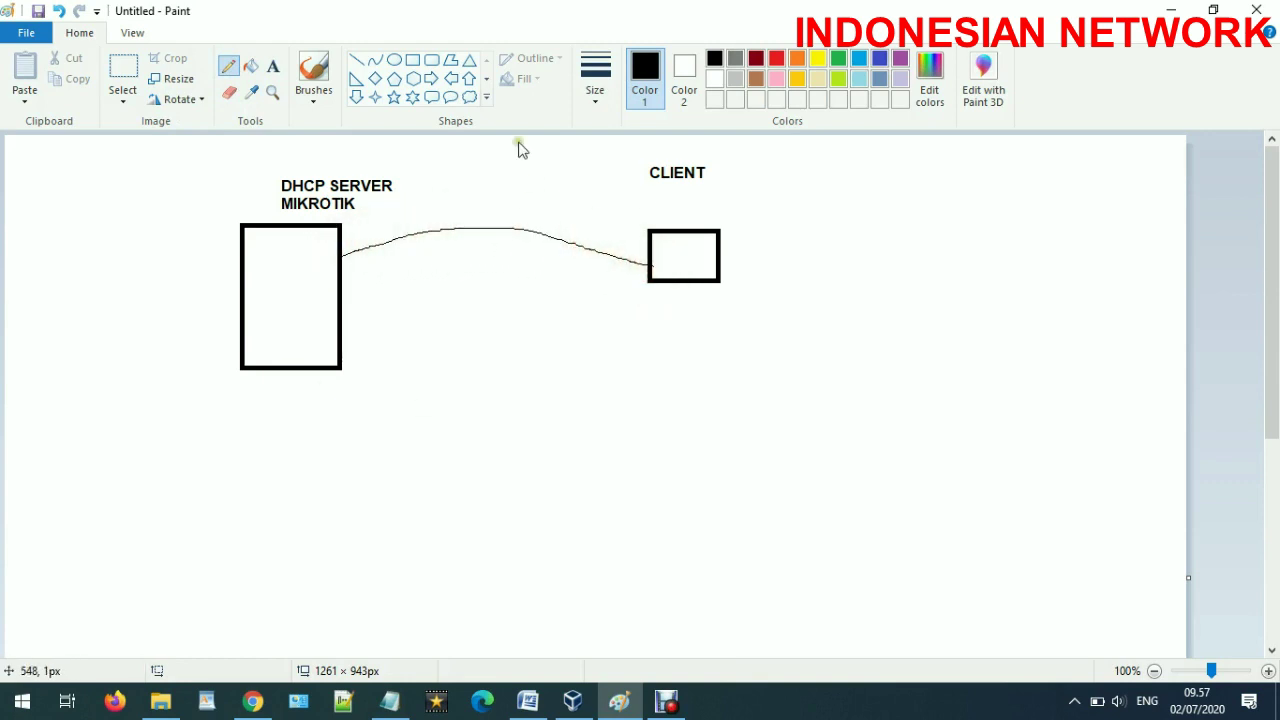
Step: Add the text "SCOPE IP: 192.168.180.2 -192.168.180.10" below the server box
click(275, 70)
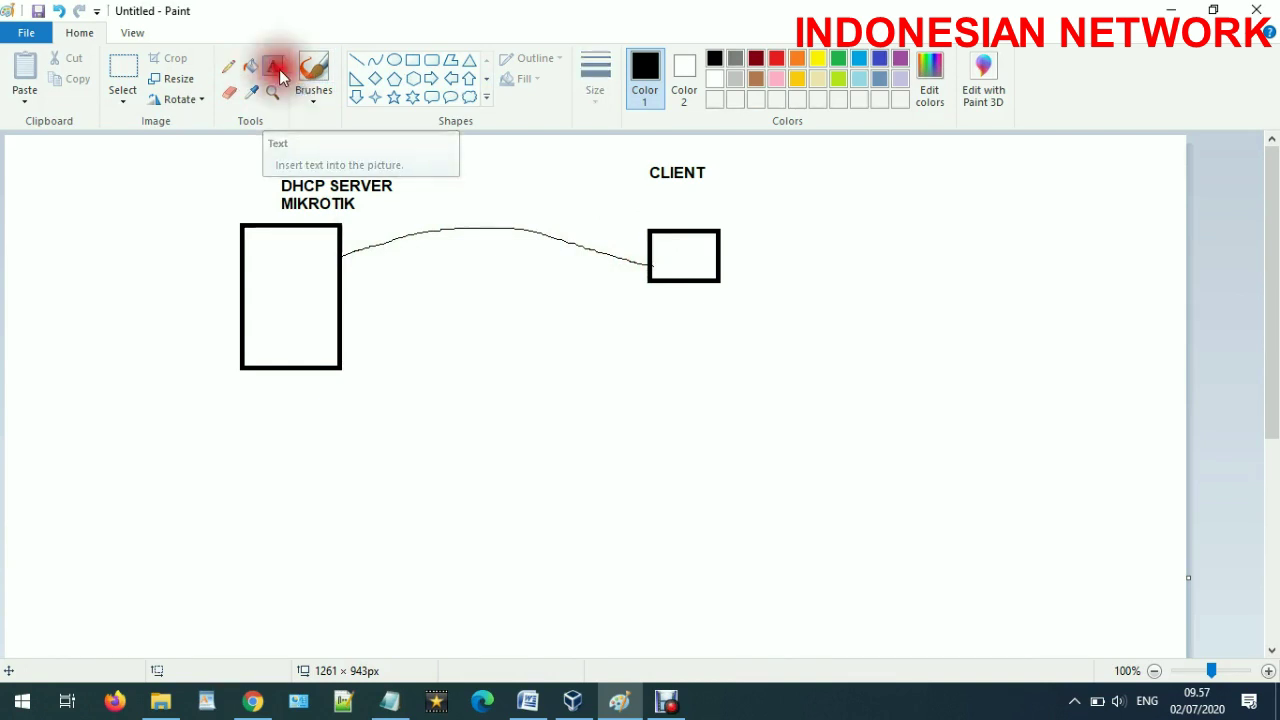
click(268, 394)
text(POL)
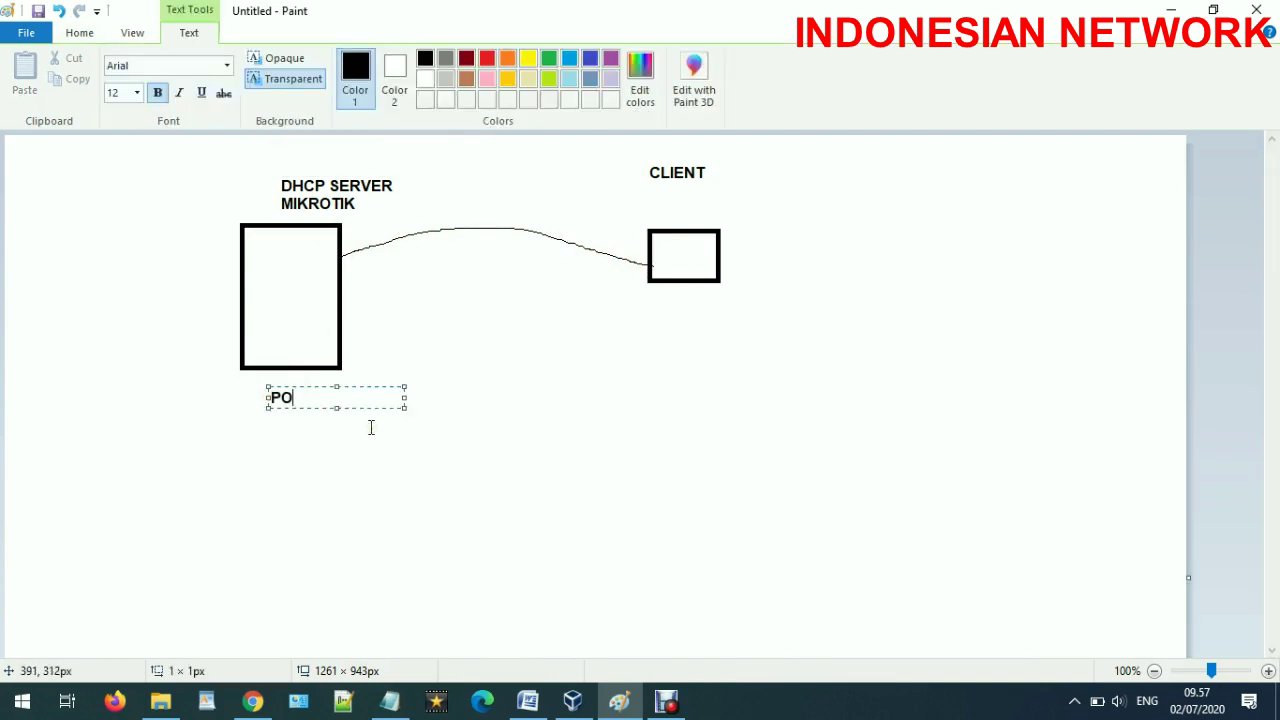
key(BackSpace)
key(BackSpace)
text(SCOPE IP: 192.16)
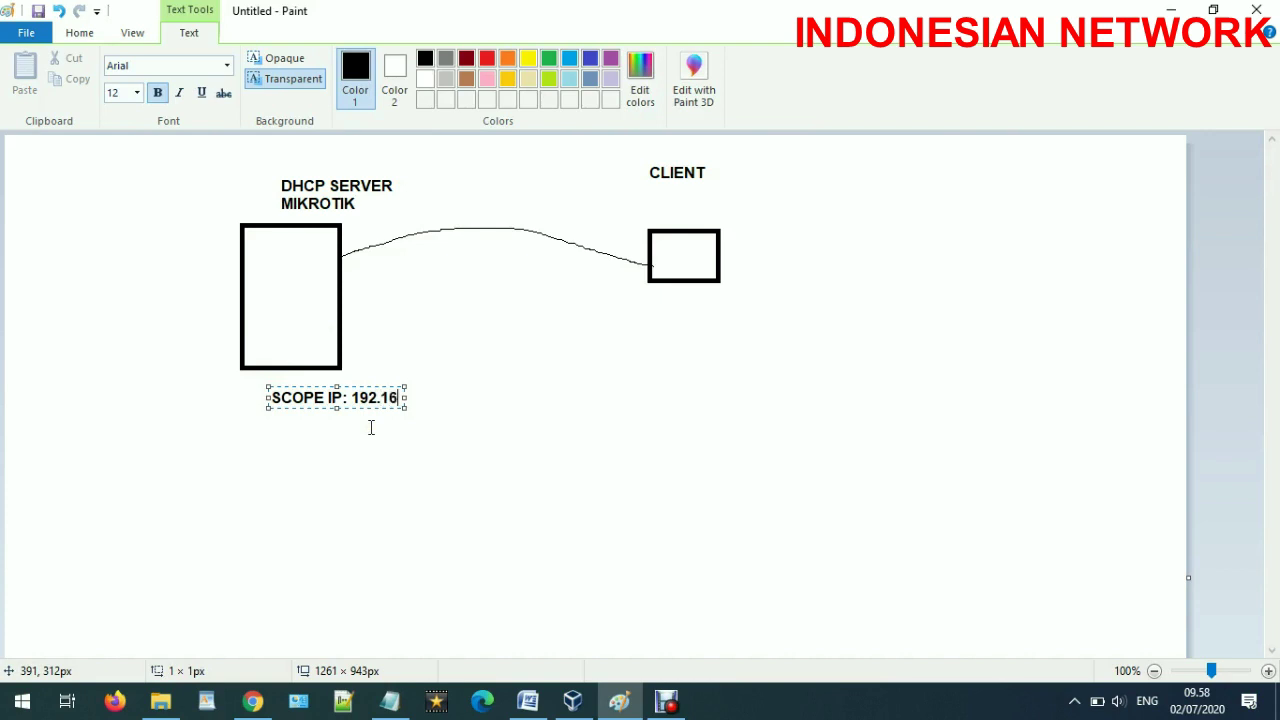
text(8)
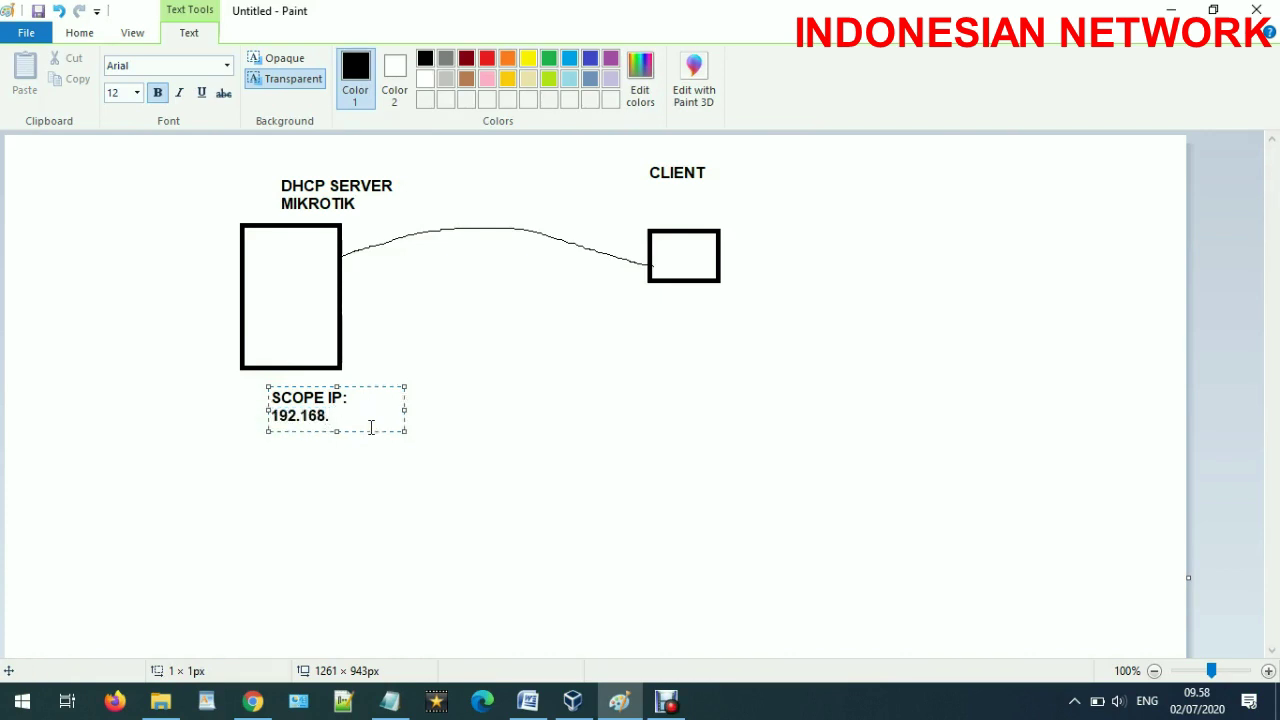
text(.180)
text(.2 -192)
text(.168)
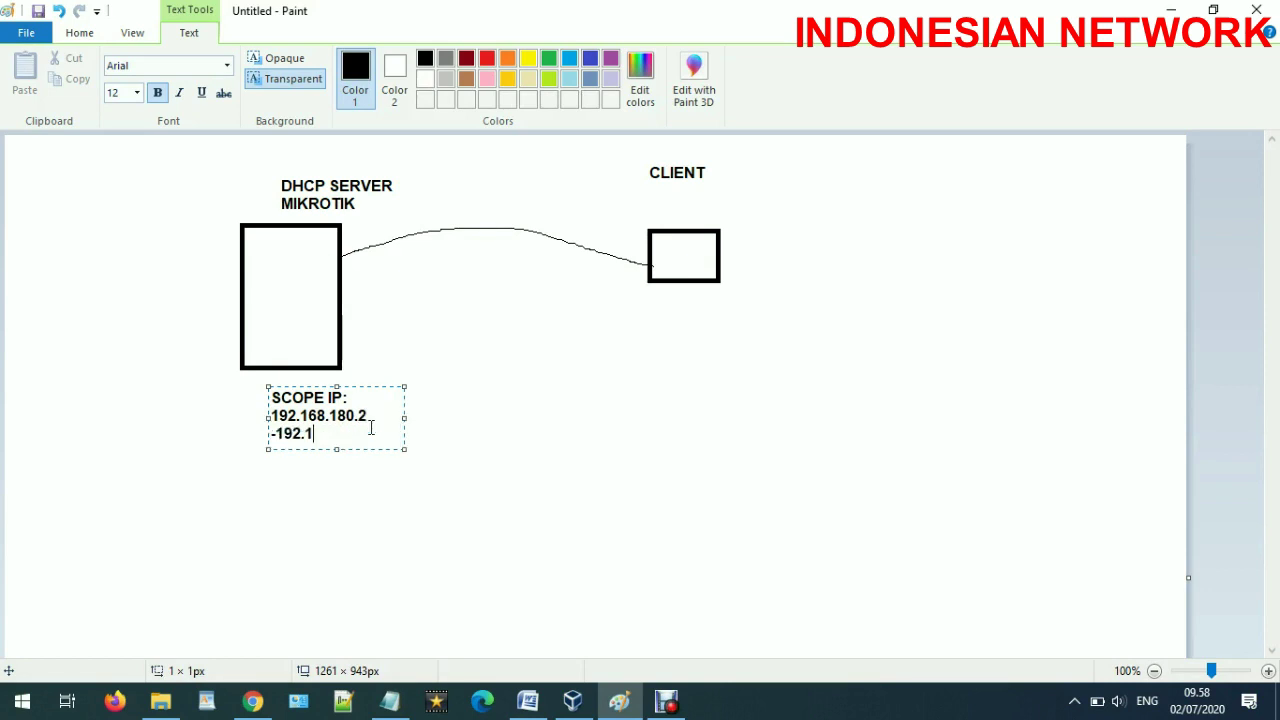
text(.180.10)
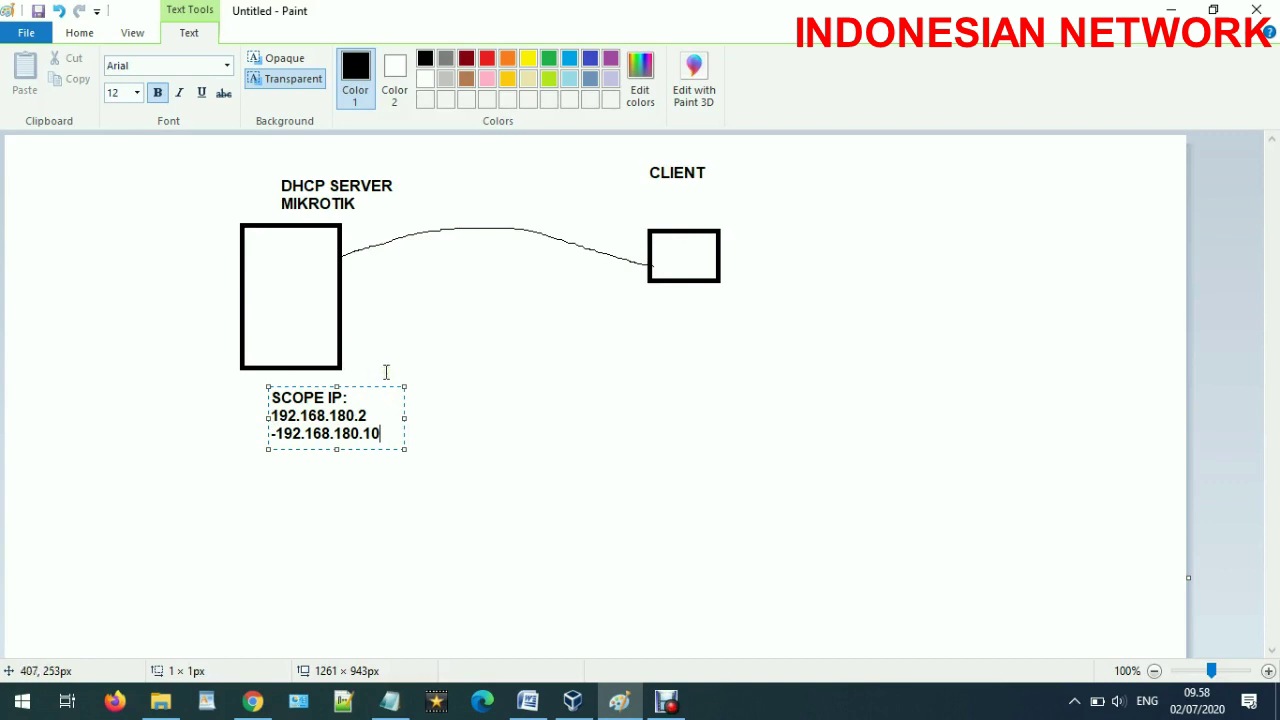
click(663, 375)
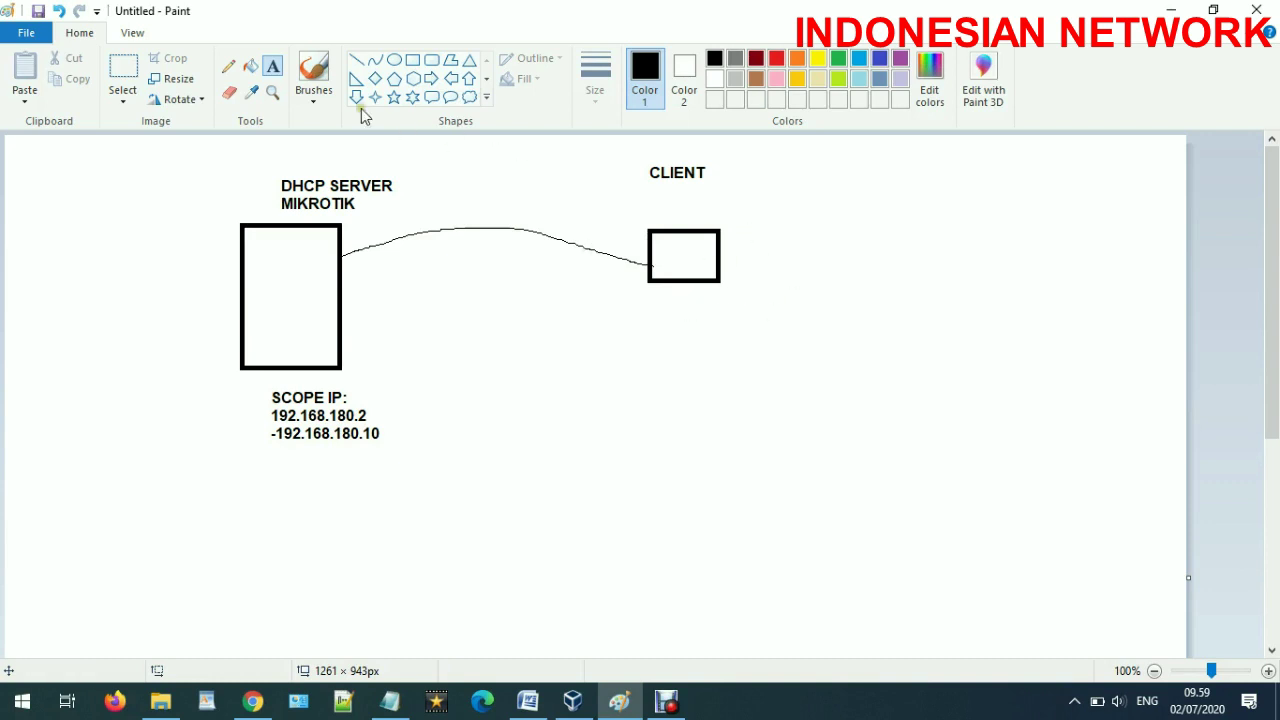
Step: Write "IP AUTO" below the client box with the address 192.168.180.10 under it
click(701, 300)
text(IP)
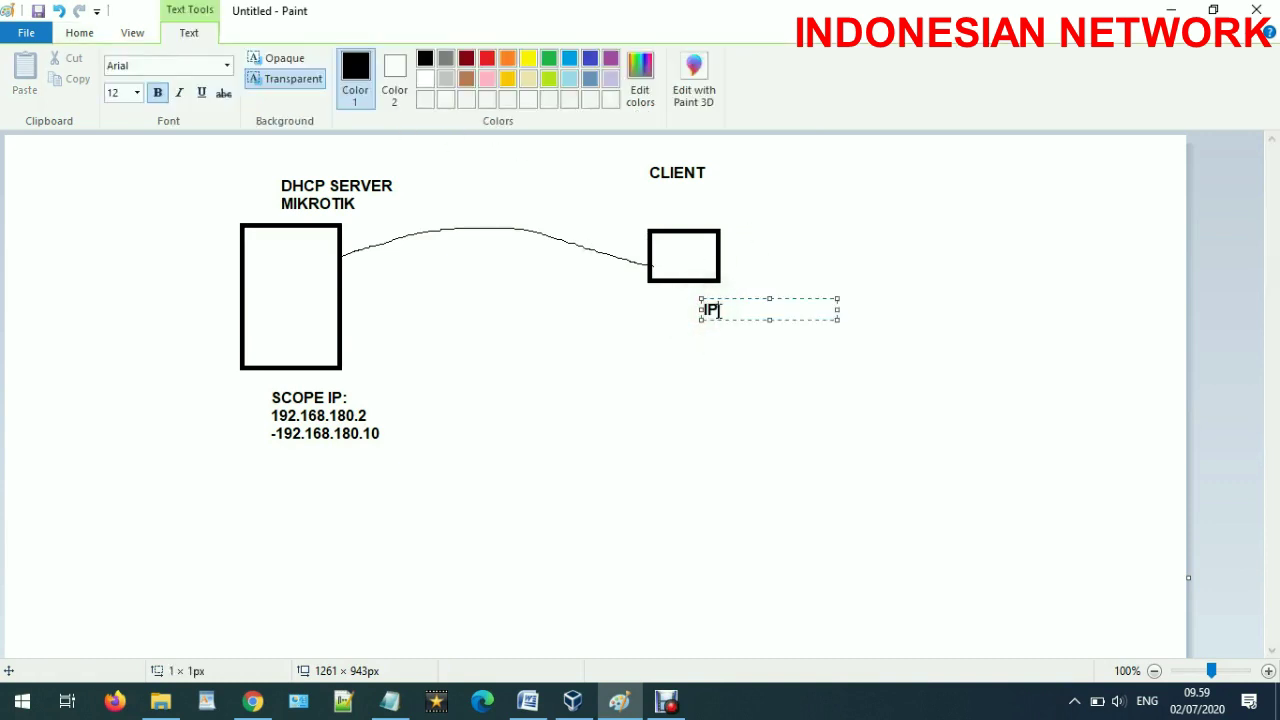
text( UTO)
key(BackSpace)
key(BackSpace)
text(AU)
key(BackSpace)
key(BackSpace)
text(O)
key(Return)
click(729, 310)
key(BackSpace)
text(A)
Step: Insert a blank line and the line "MISAL DAPAT IP:" between IP AUTO and the client's address
click(779, 322)
key(Return)
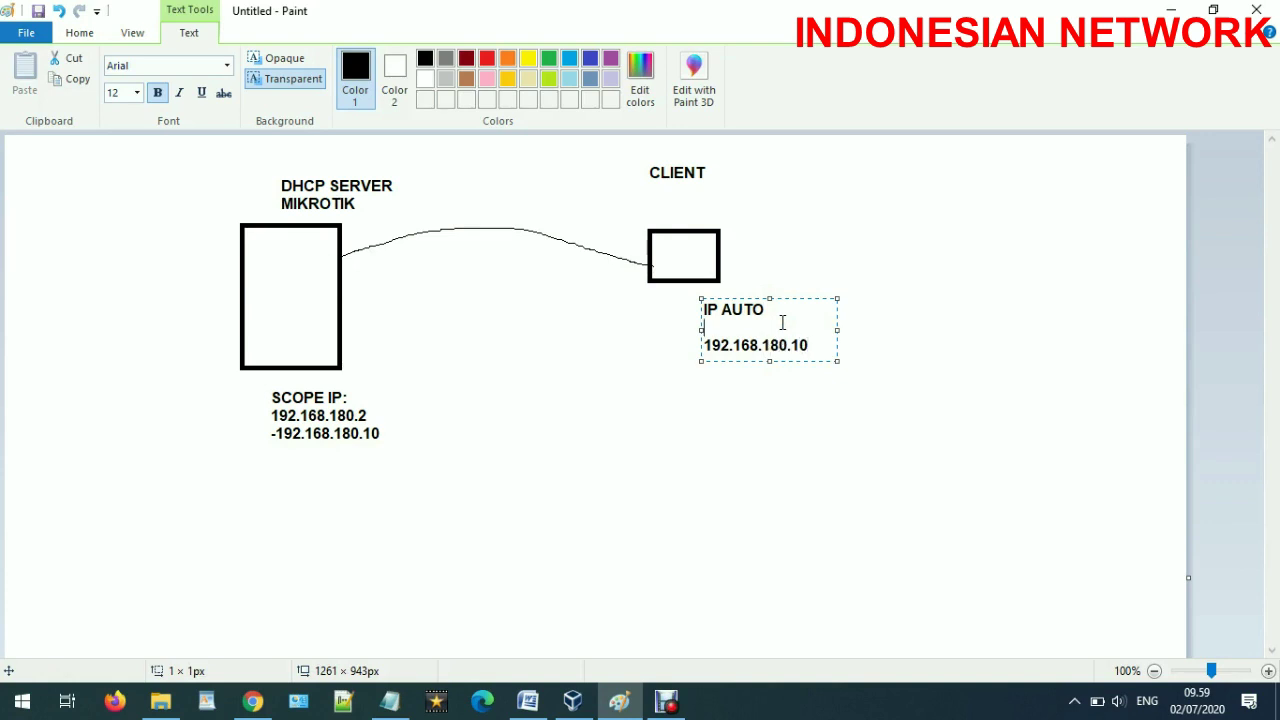
key(Return)
text(MISAL DAPAT IP:)
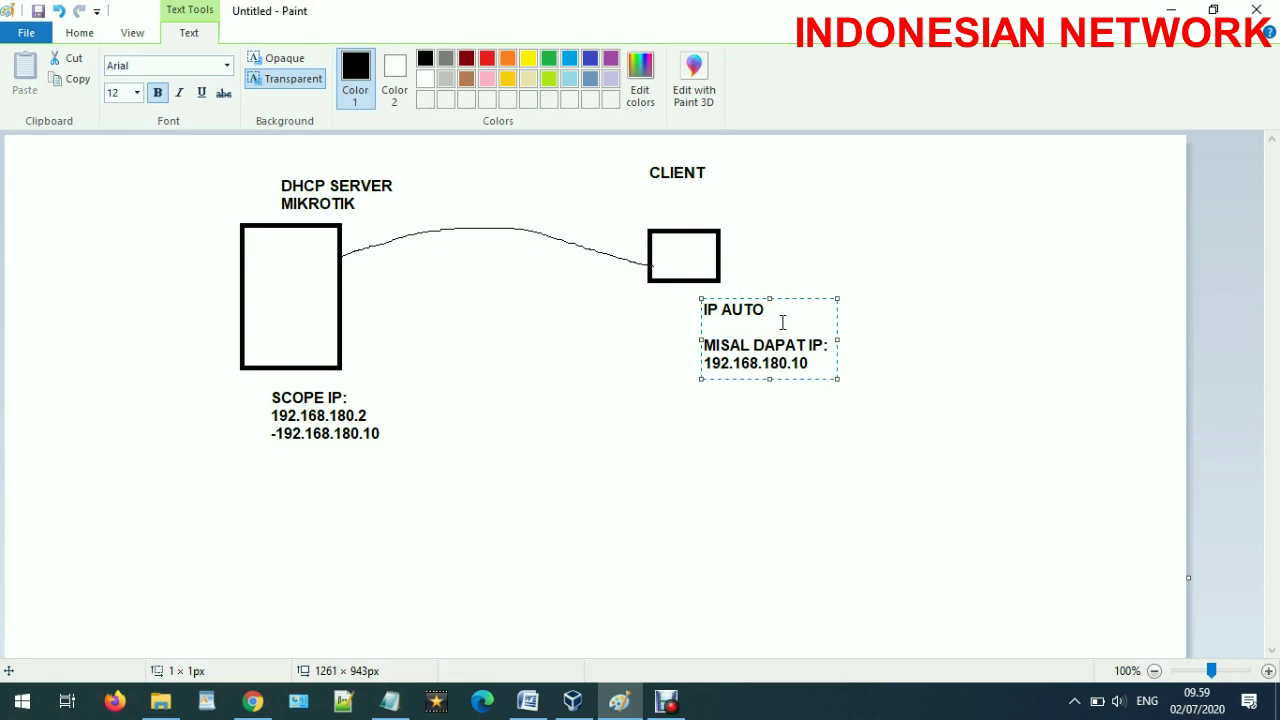
click(758, 428)
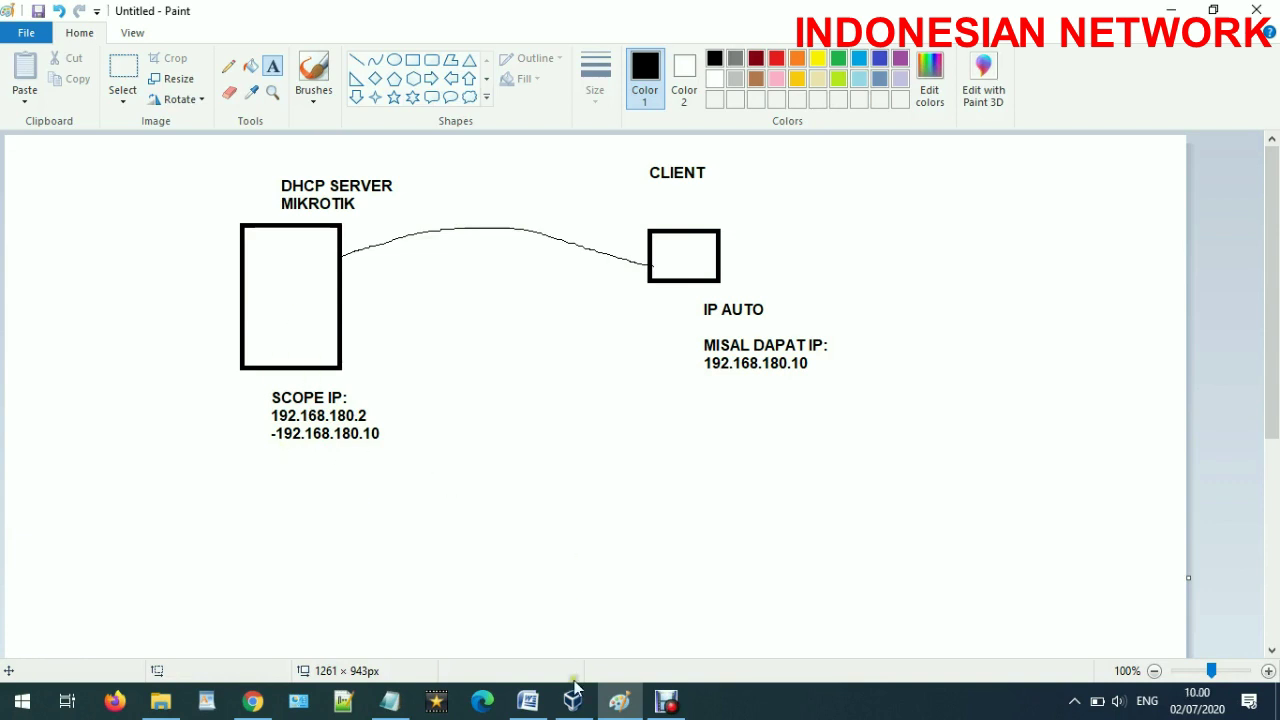
Step: Switch to VirtualBox and view the details of the XPUMMPRAK and XPUMMPRAK_2 virtual machines
mouse_move(575, 697)
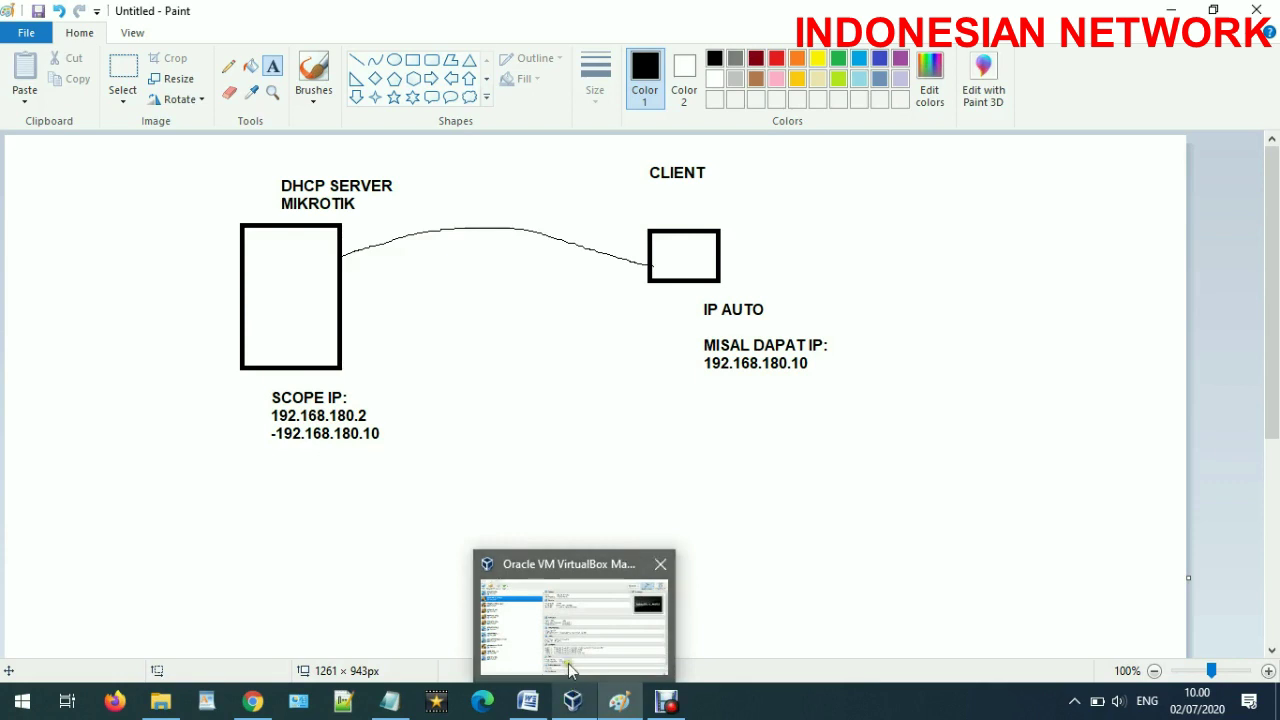
click(569, 668)
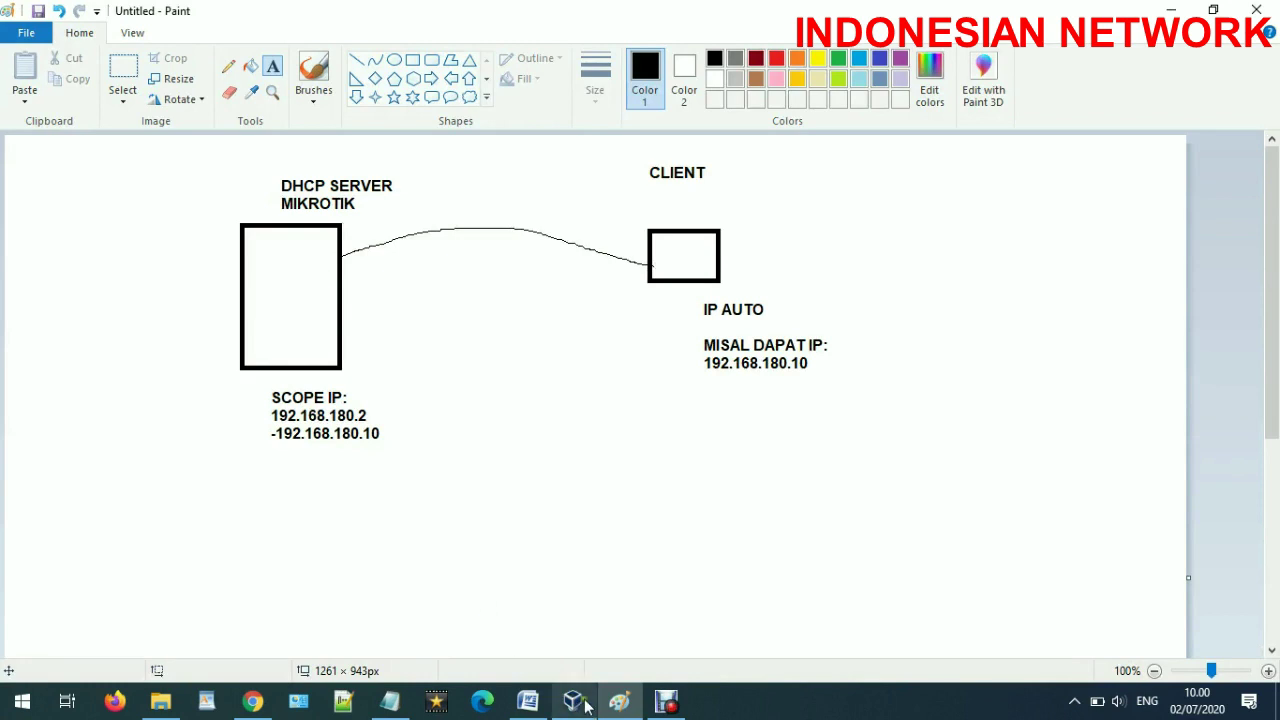
click(552, 697)
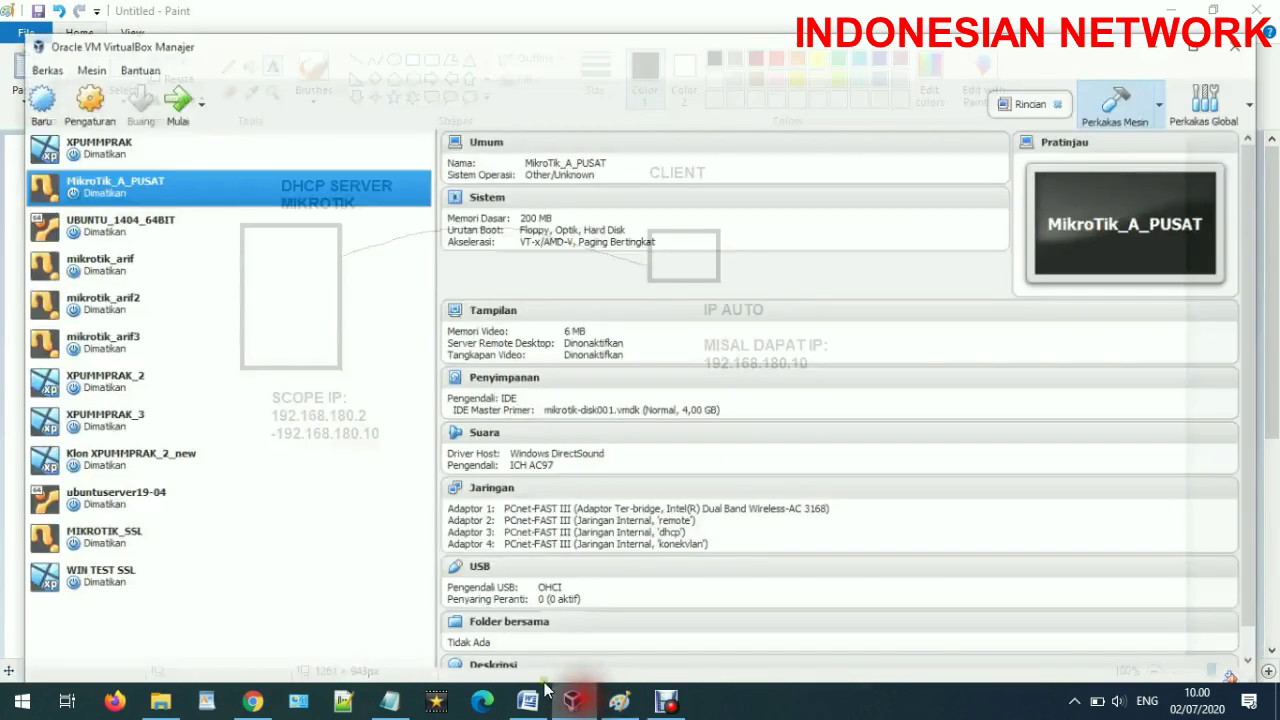
click(55, 135)
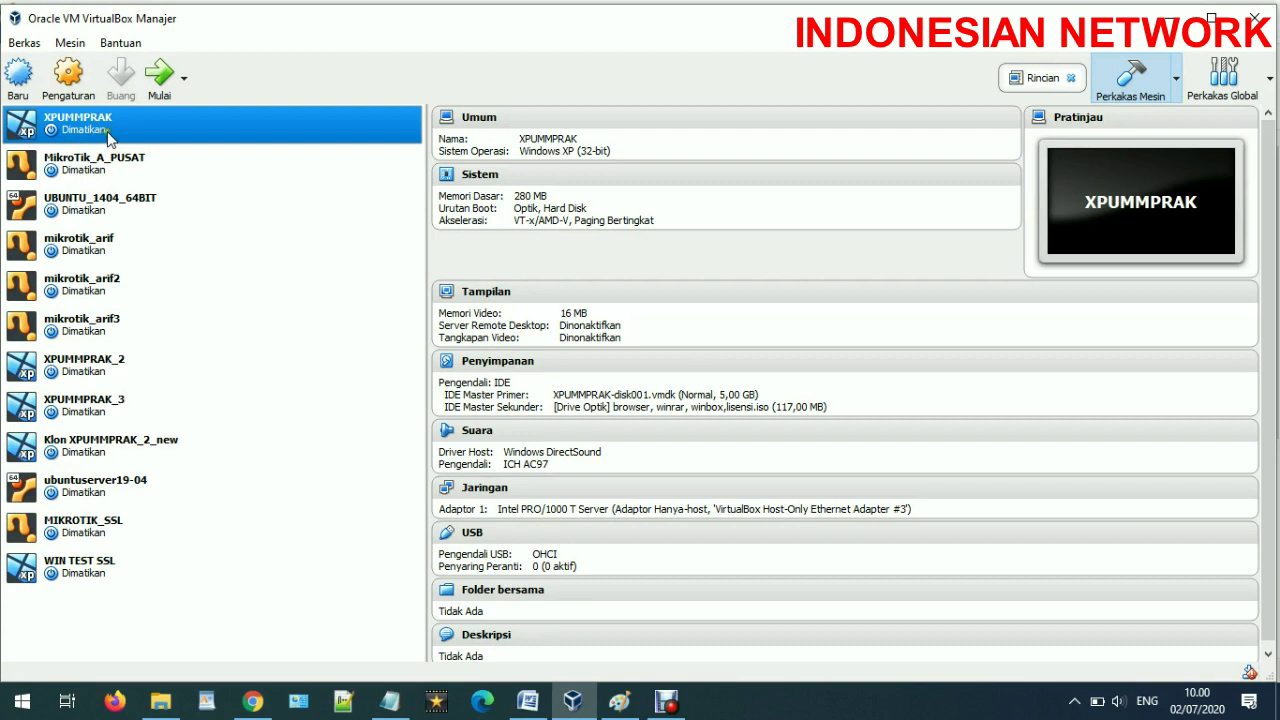
click(138, 366)
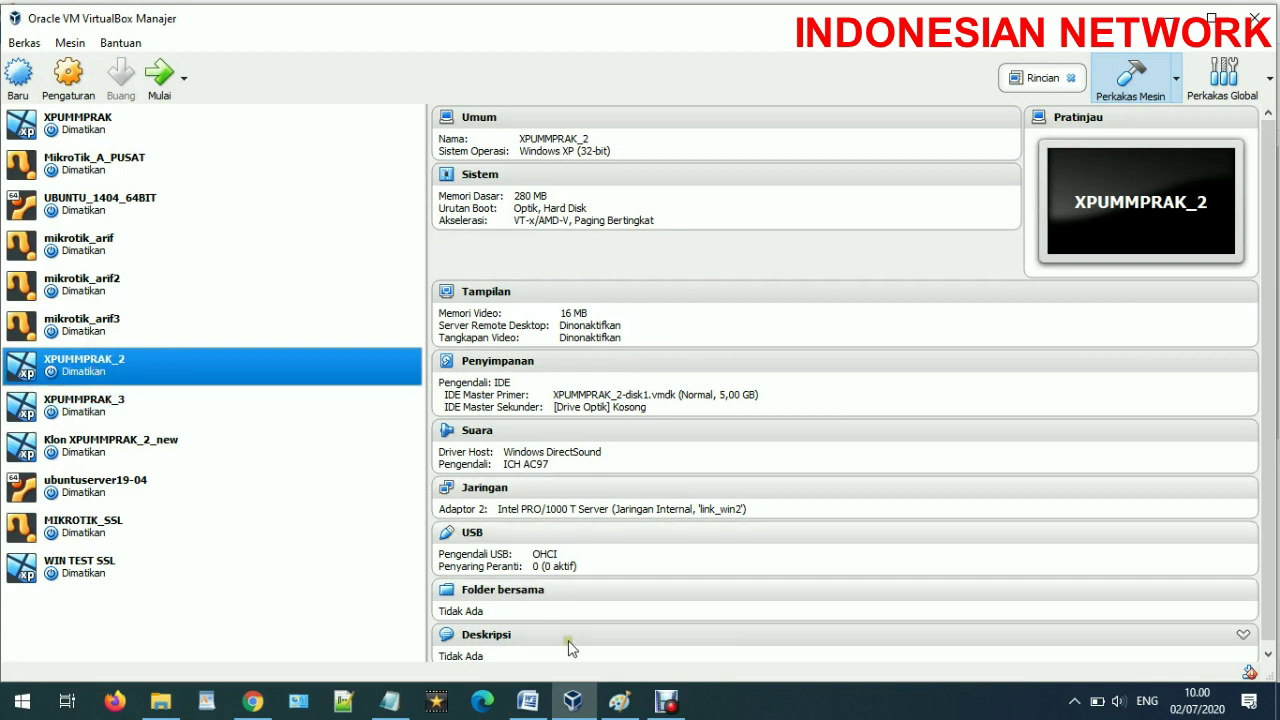
Step: Switch back to Paint, draw a freehand line from the server box's lower left side and handwrite "XP A" at its end
click(619, 701)
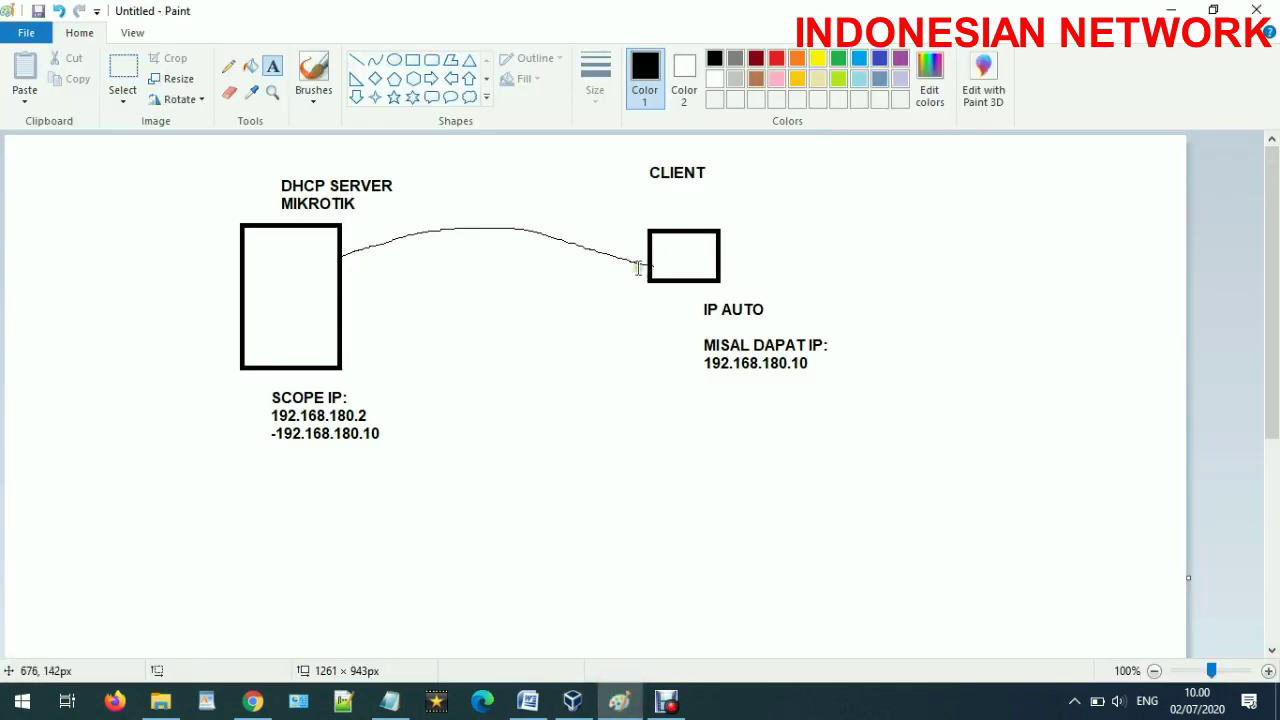
click(228, 66)
mouse_move(237, 346)
mouse_down()
mouse_move(79, 473)
mouse_move(54, 530)
mouse_move(82, 530)
mouse_move(90, 565)
mouse_up()
mouse_move(91, 499)
mouse_down()
mouse_move(92, 535)
mouse_move(171, 549)
mouse_move(162, 530)
mouse_up()
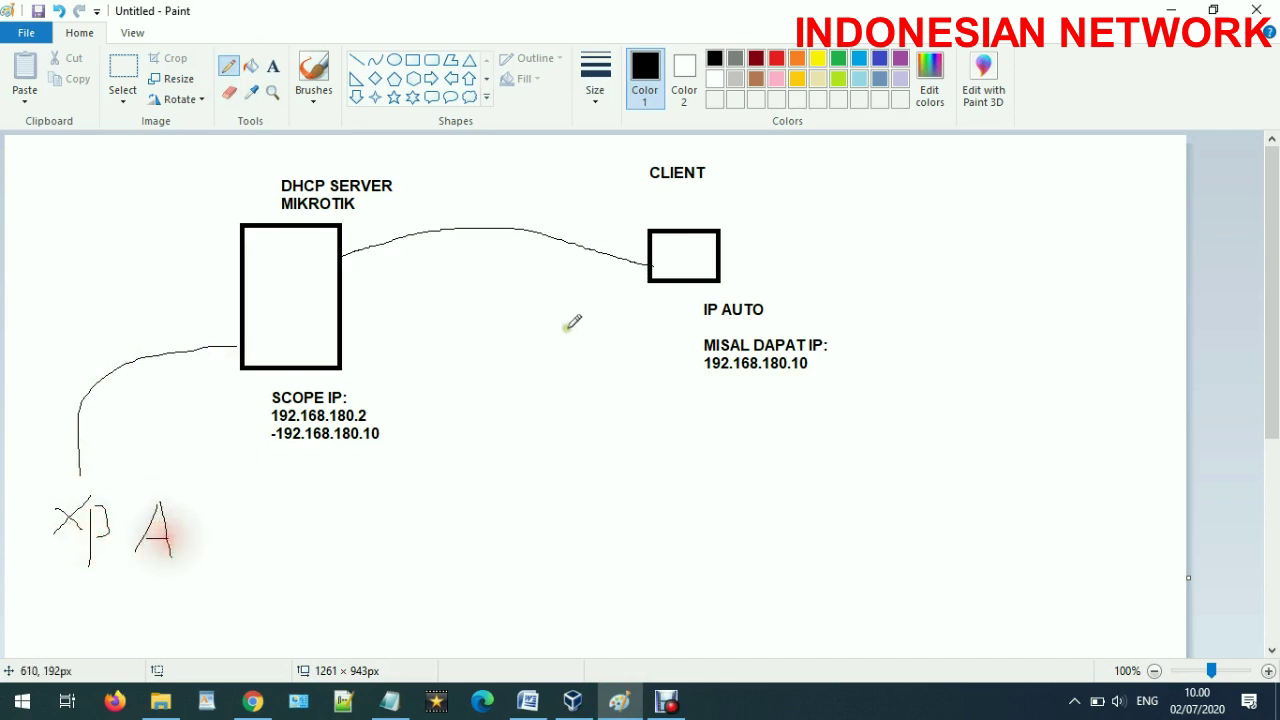
Step: Handwrite "XP B" with the pencil beside the CLIENT label
mouse_move(792, 166)
mouse_down()
mouse_move(730, 202)
mouse_move(762, 186)
mouse_move(773, 202)
mouse_up()
drag(790, 168, 784, 240)
mouse_move(790, 172)
mouse_down()
mouse_move(812, 192)
mouse_move(790, 212)
mouse_up()
drag(857, 185, 858, 236)
mouse_move(857, 186)
mouse_down()
mouse_move(871, 200)
mouse_move(860, 236)
mouse_up()
Step: Add the text "PEREMOTE VIA WINBOX" below the handwritten XP A
click(272, 66)
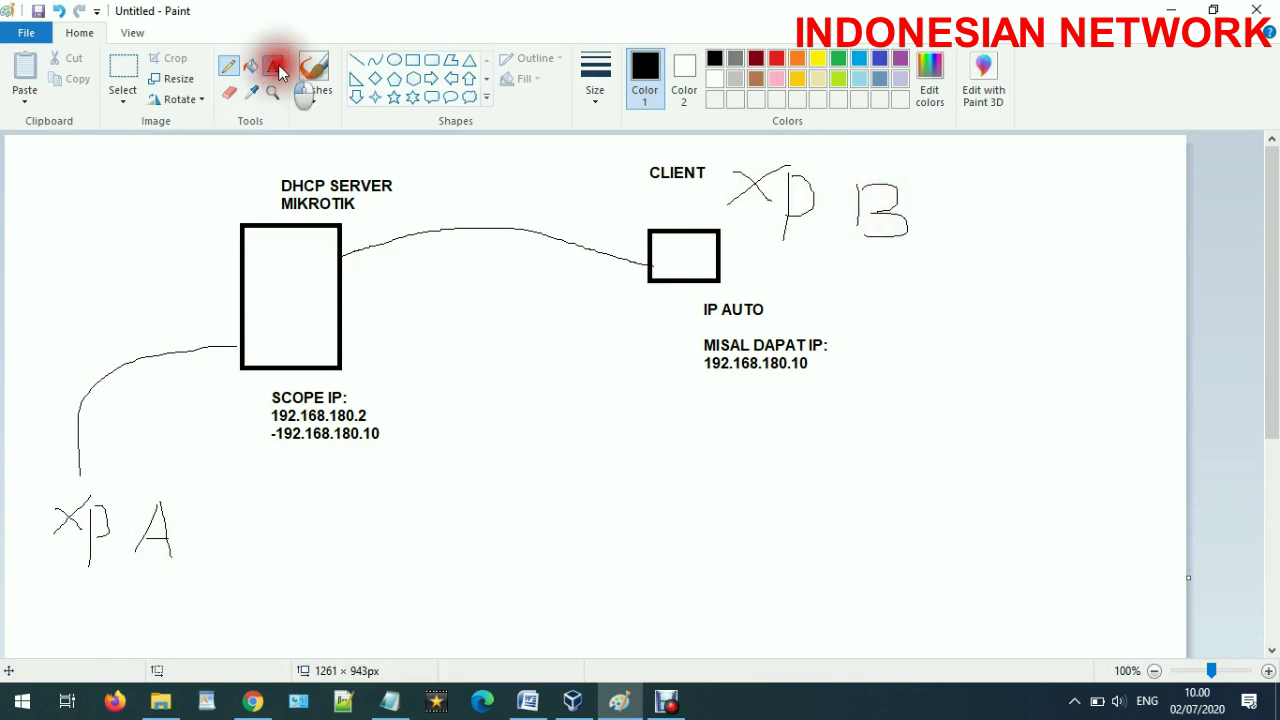
click(100, 598)
text(PEREMOTE)
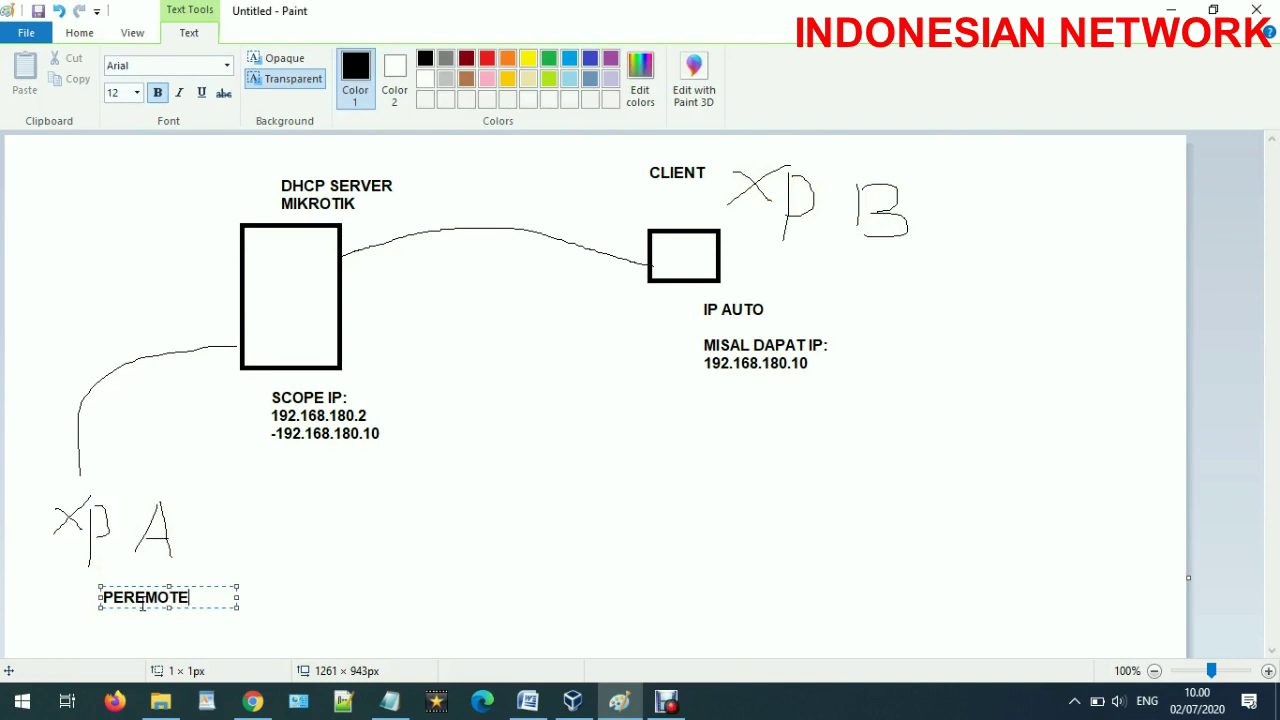
text( VIA WINBOX)
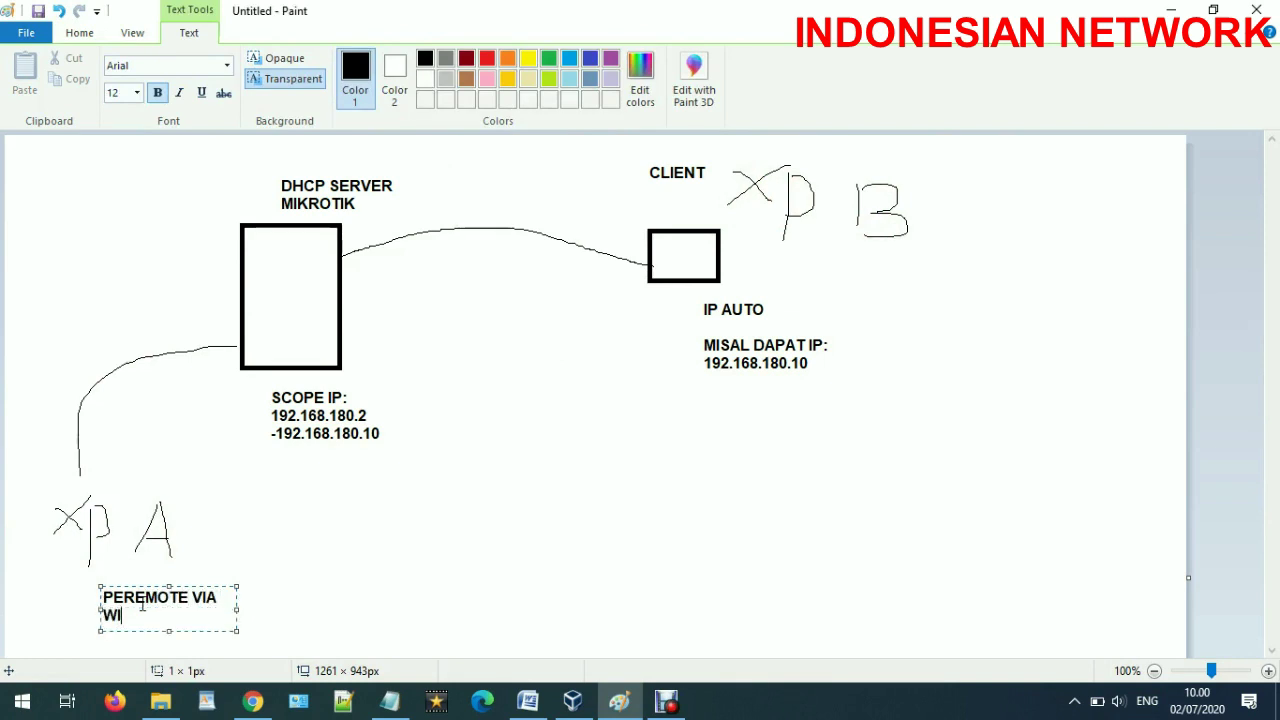
click(289, 526)
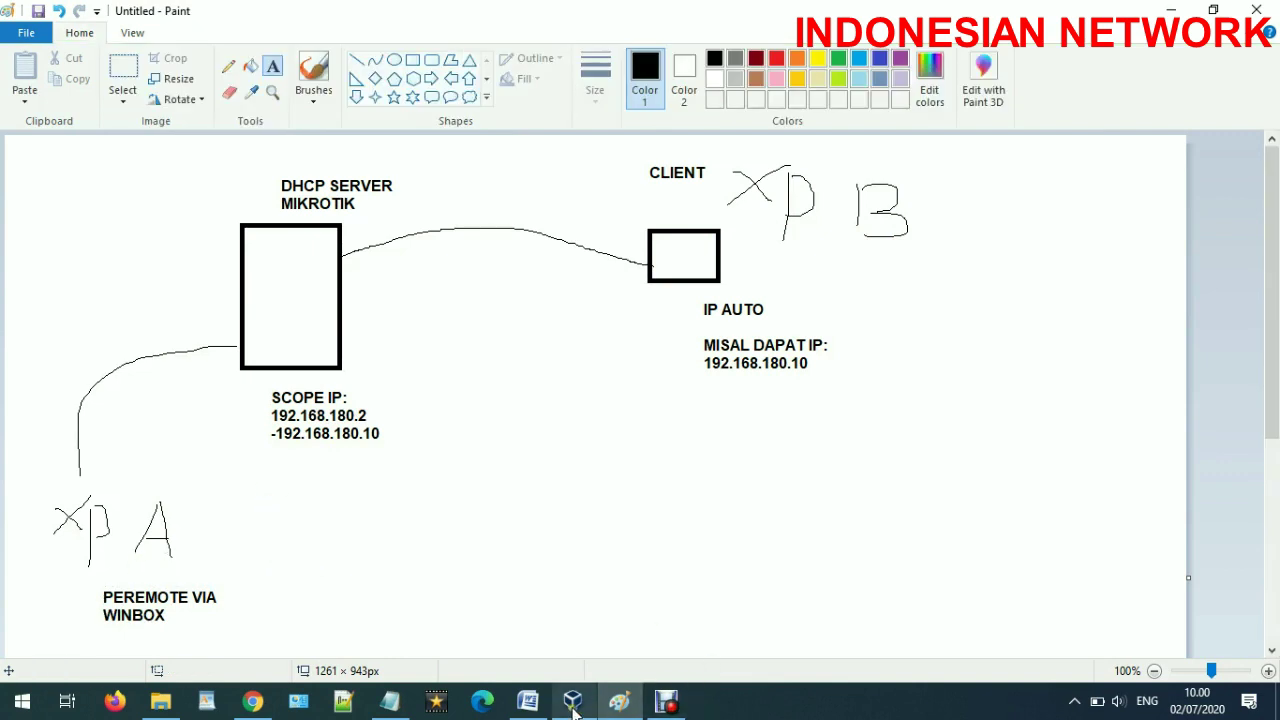
Step: Switch to VirtualBox and compare the XPUMMPRAK and XPUMMPRAK_2 machines, leaving XPUMMPRAK selected
click(572, 701)
click(75, 128)
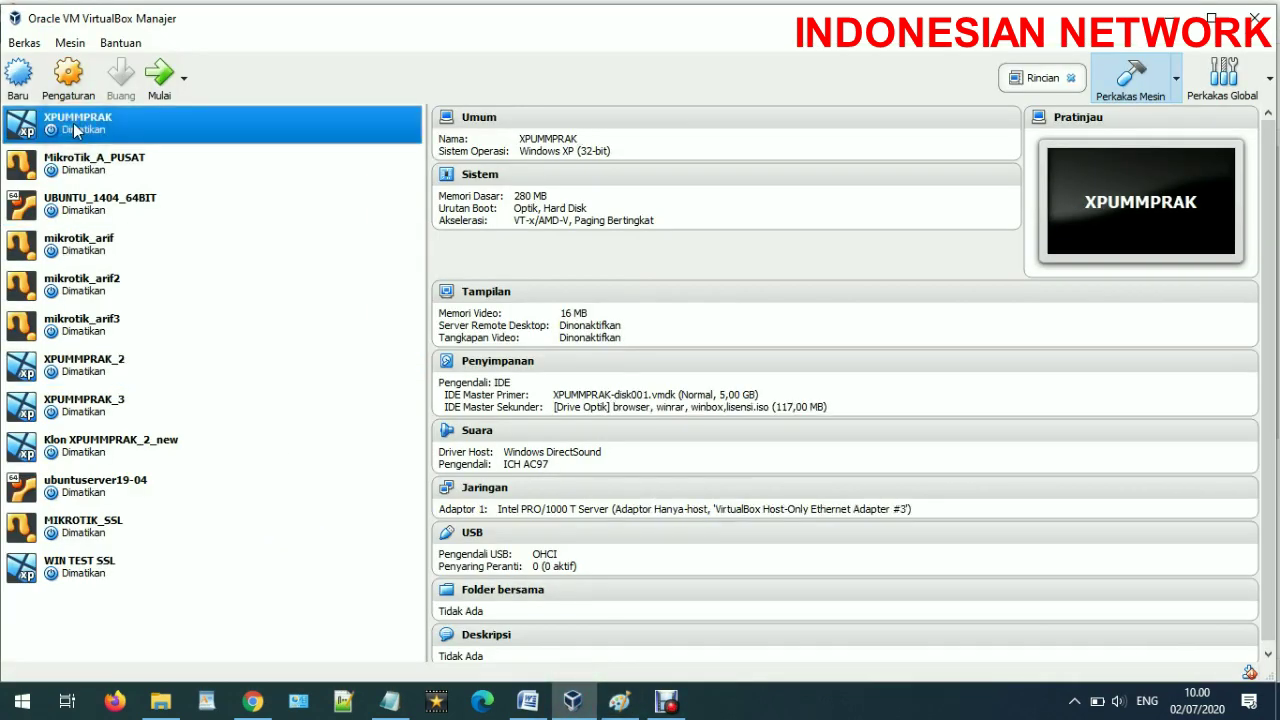
click(140, 362)
click(78, 125)
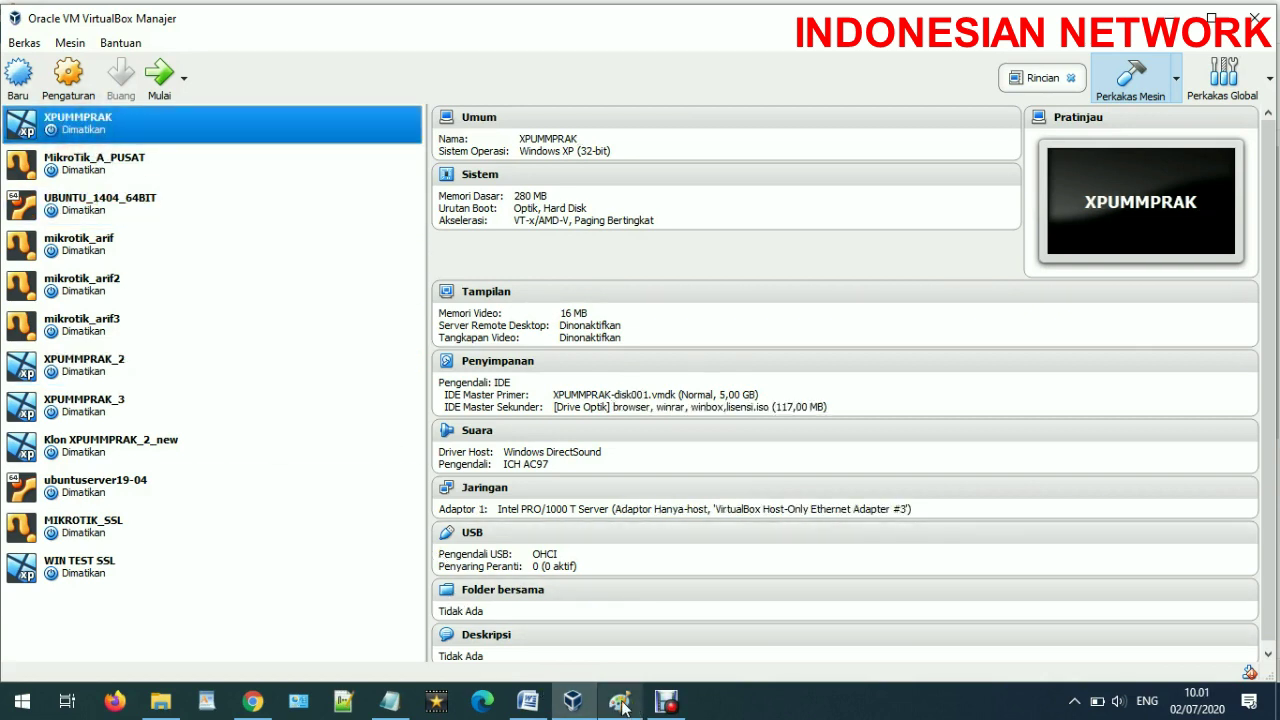
Step: Switch to Paint and draw a rectangle of about 60 × 74 px beside the "PEREMOTE VIA WINBOX" label, below the handwritten XP A
click(620, 703)
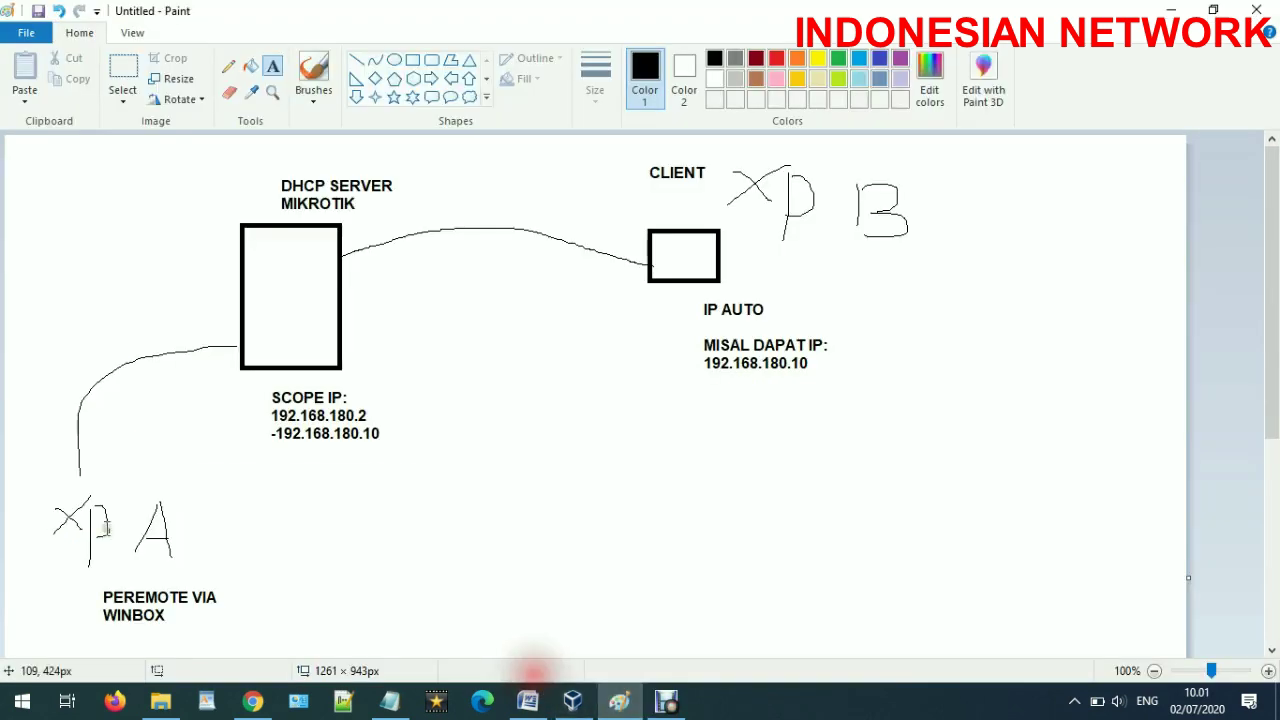
click(412, 59)
drag(19, 573, 76, 641)
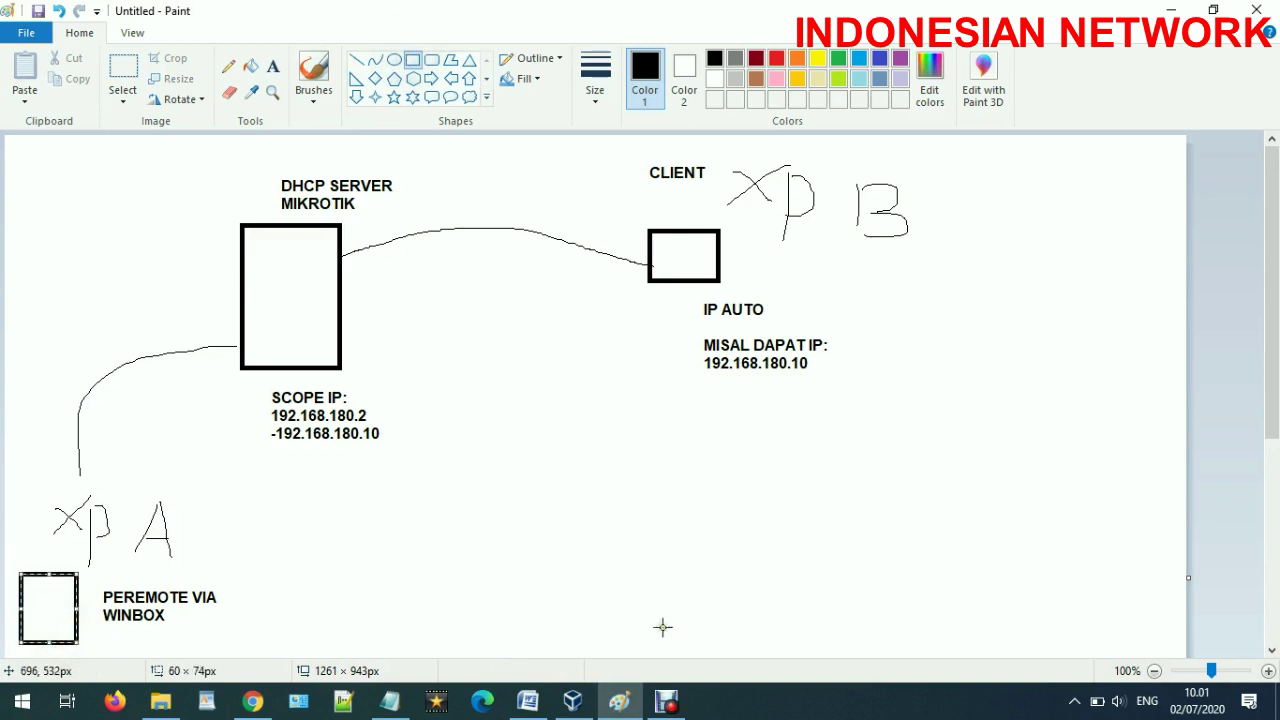
Step: View the XPUMMPRAK_2 machine's details in VirtualBox and return to the Paint diagram
click(572, 703)
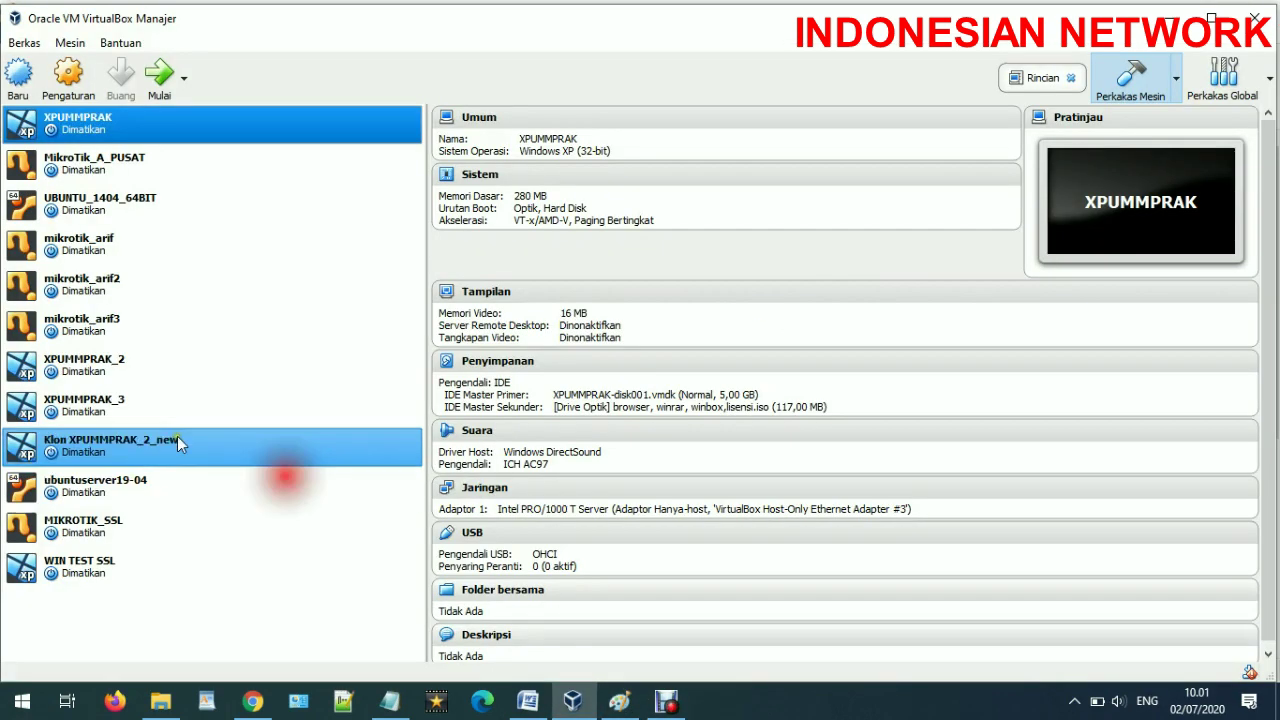
click(122, 375)
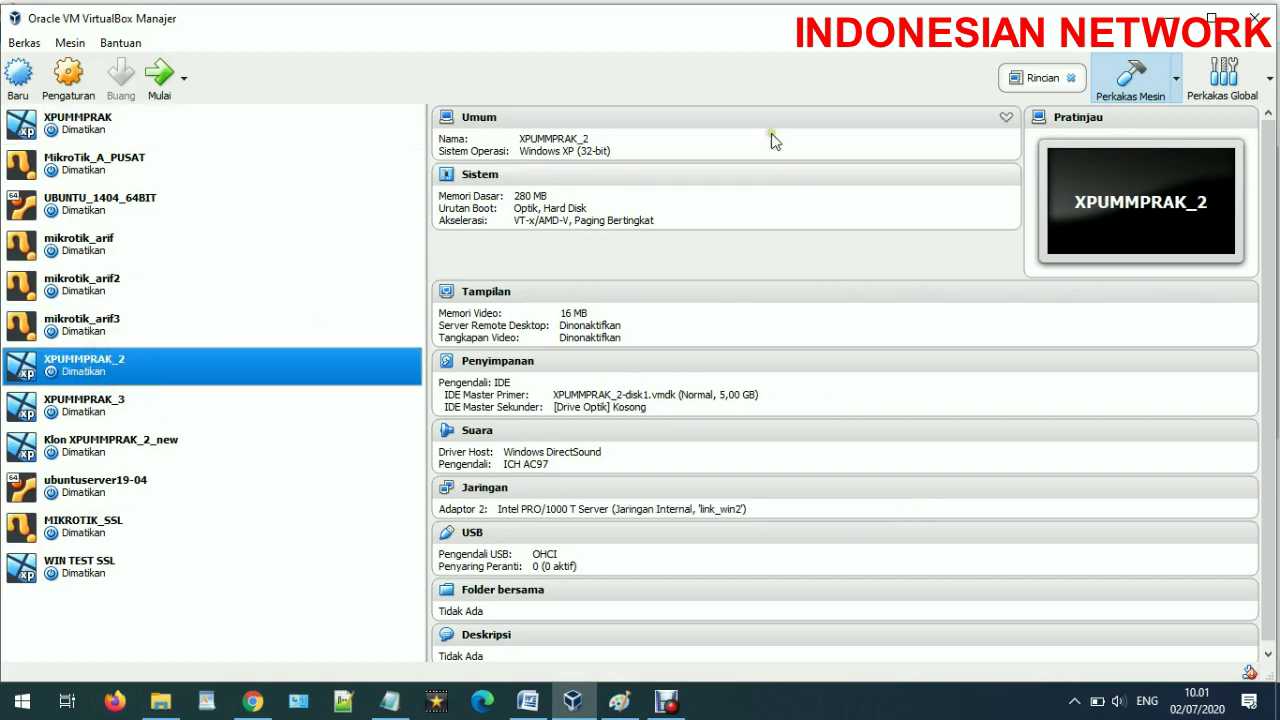
click(1168, 18)
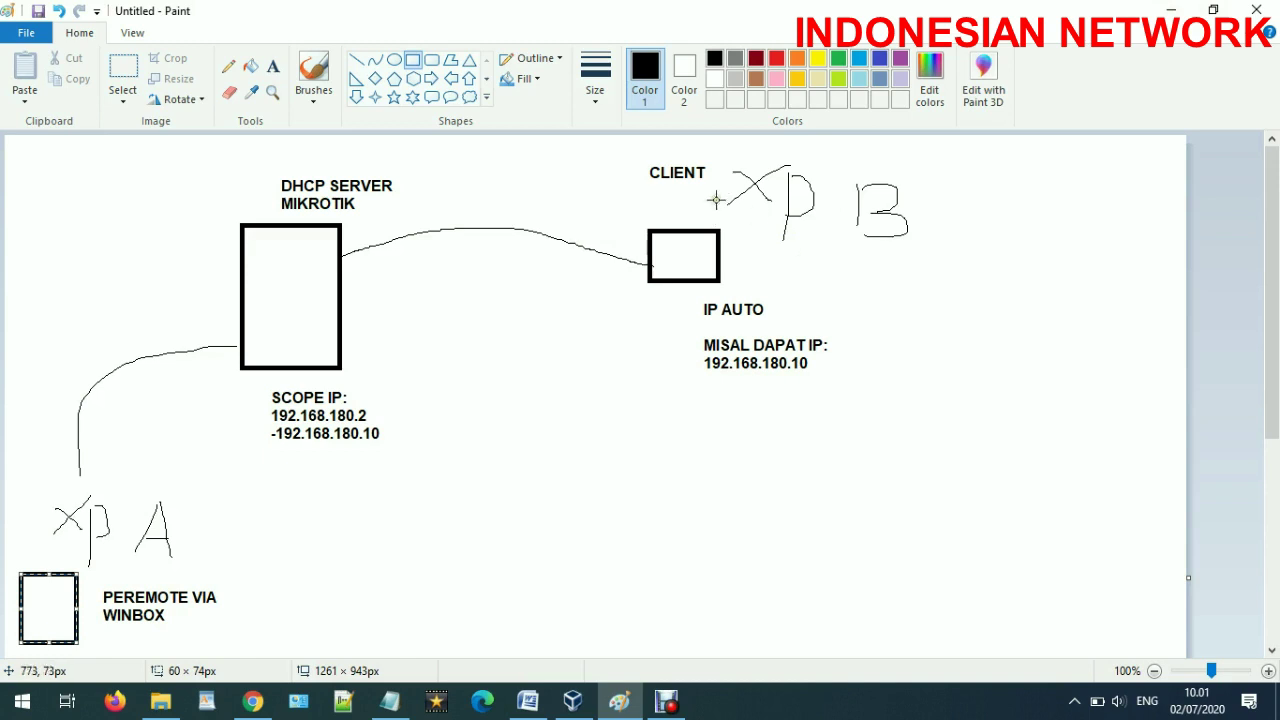
Step: Add the text "TESTING DHCP" to the right of the handwritten XP B
click(273, 67)
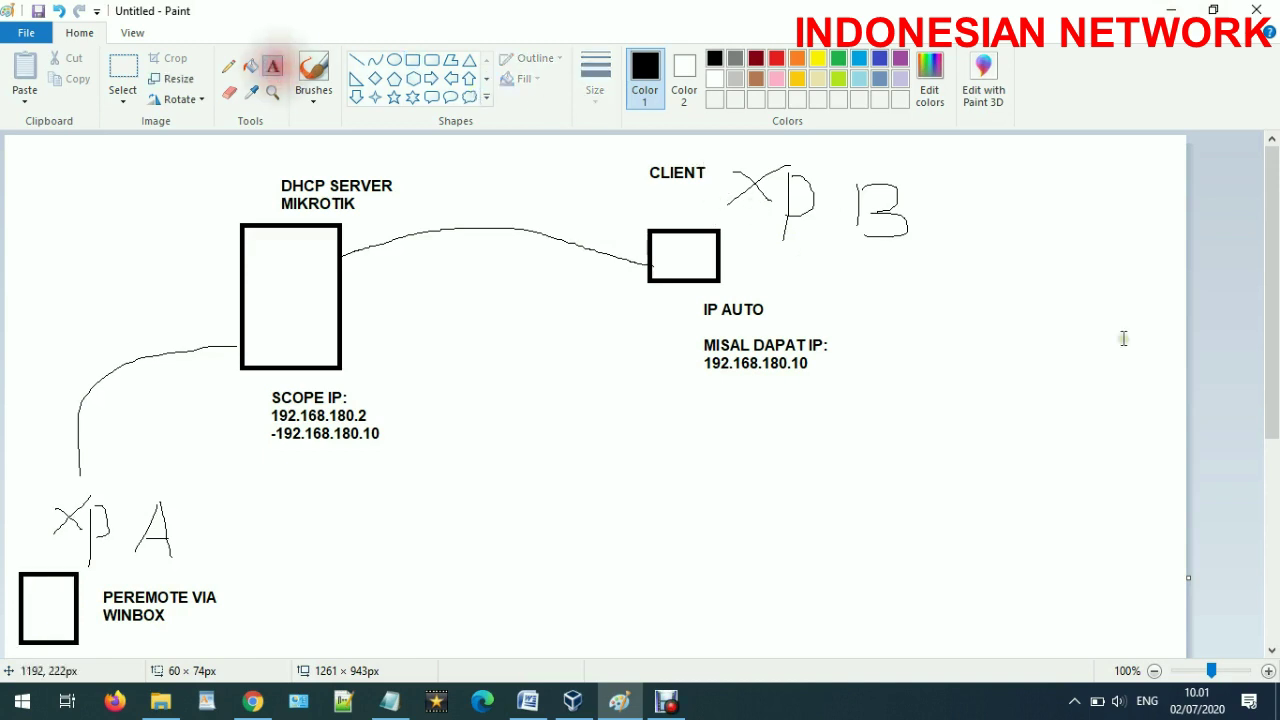
click(951, 258)
text(TESTING DHCP)
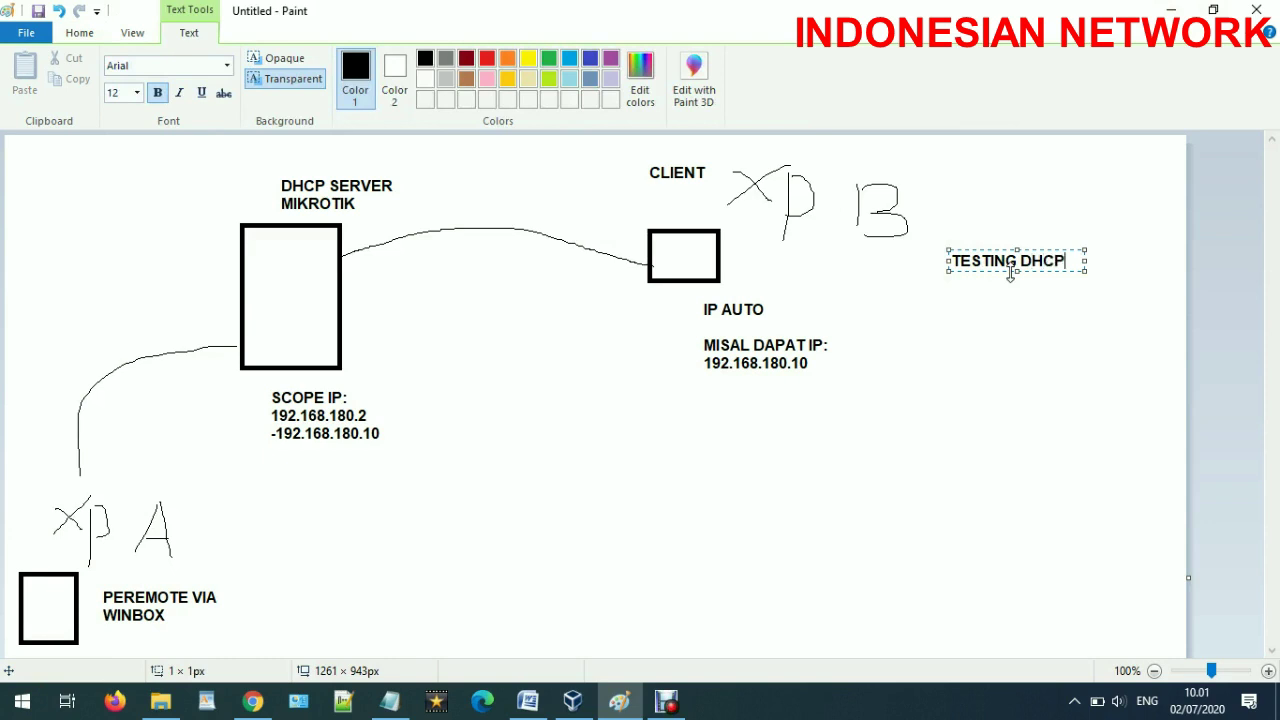
click(997, 359)
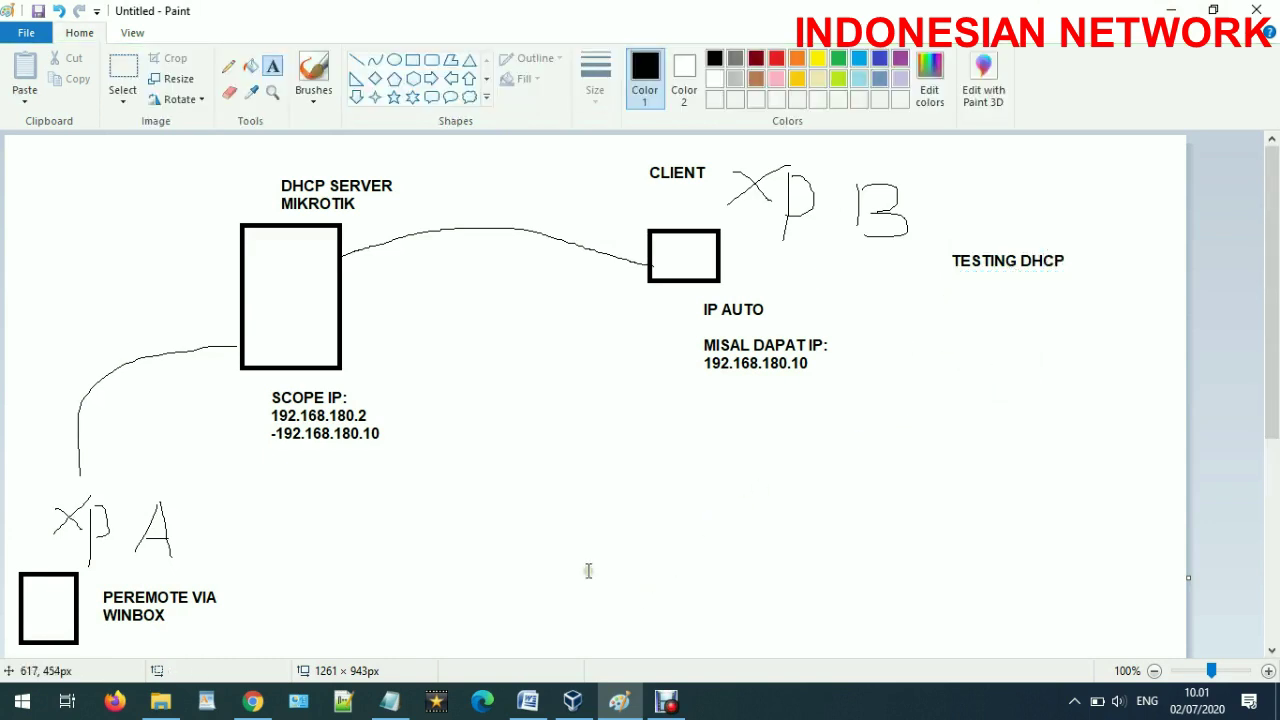
click(535, 489)
click(491, 404)
Step: Draw a freehand line from the server box's upper left side to a hand-drawn cloud in the canvas's upper left corner
click(356, 60)
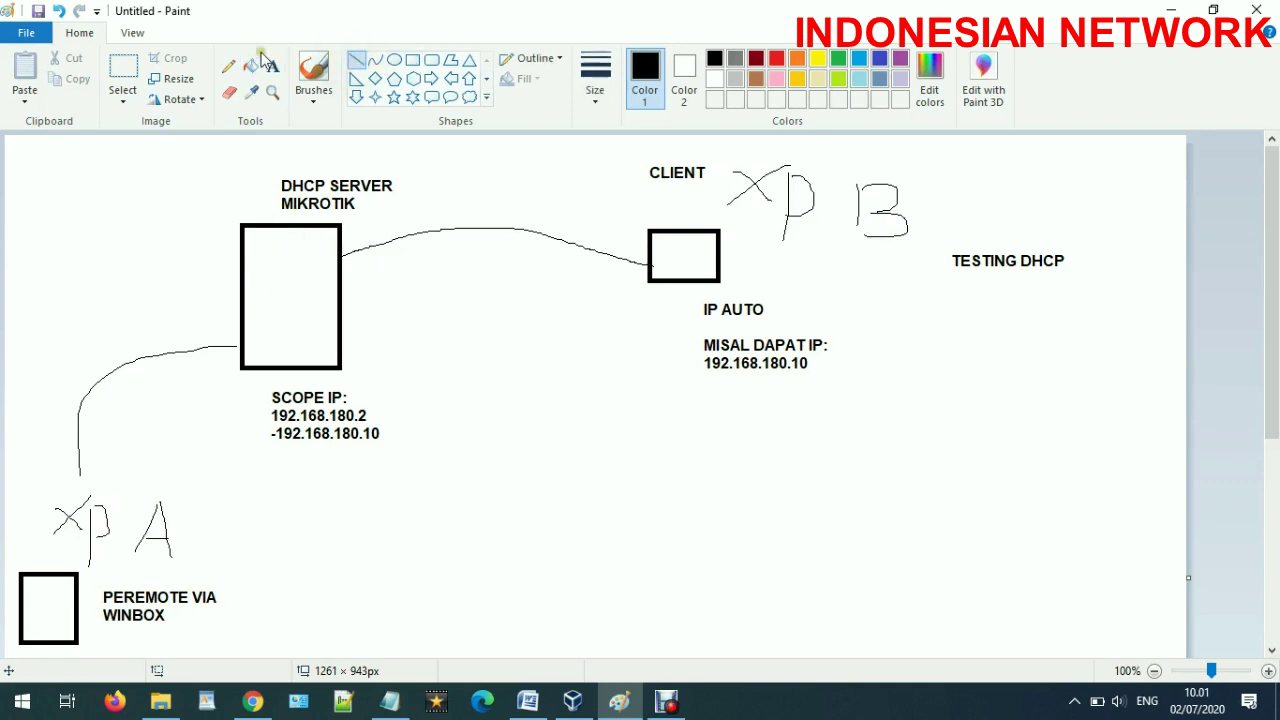
click(228, 66)
mouse_move(238, 262)
mouse_down()
mouse_move(93, 229)
mouse_move(32, 250)
mouse_move(145, 233)
mouse_move(86, 188)
mouse_move(62, 193)
mouse_up()
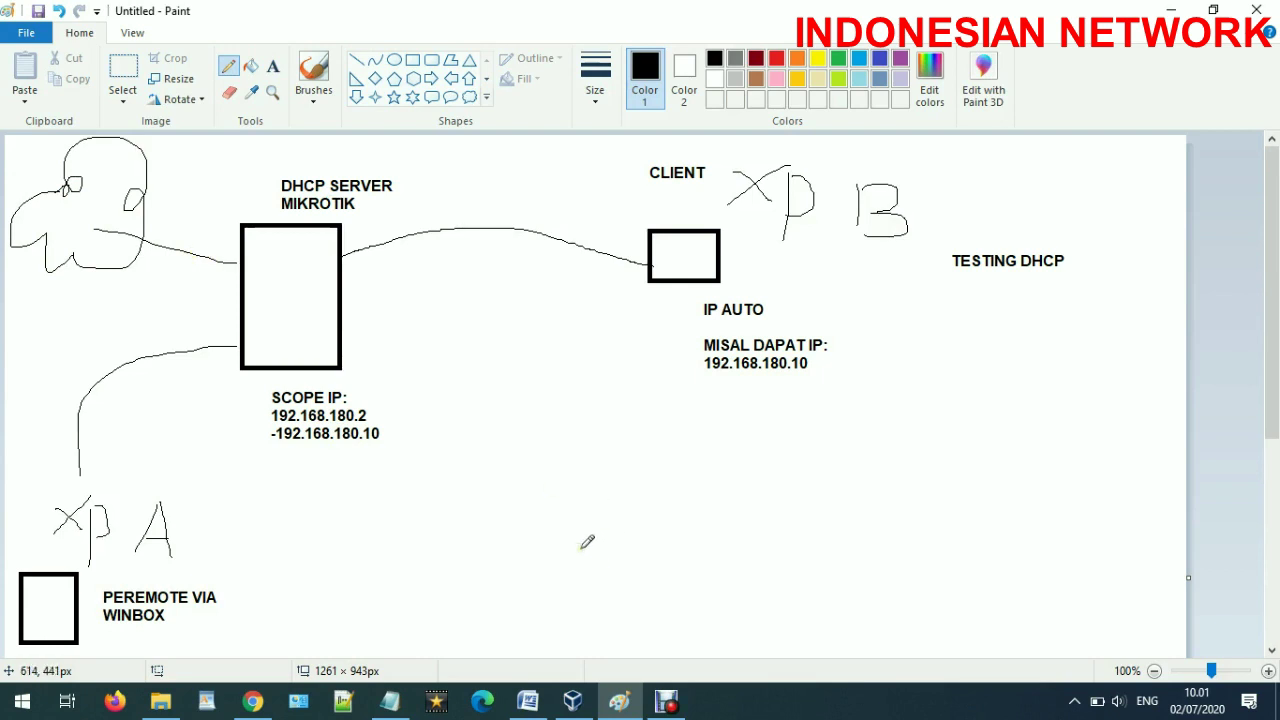
Step: Switch to VirtualBox, open the network settings of the MikroTik_A_PUSAT machine and look through its first three adaptors
click(573, 701)
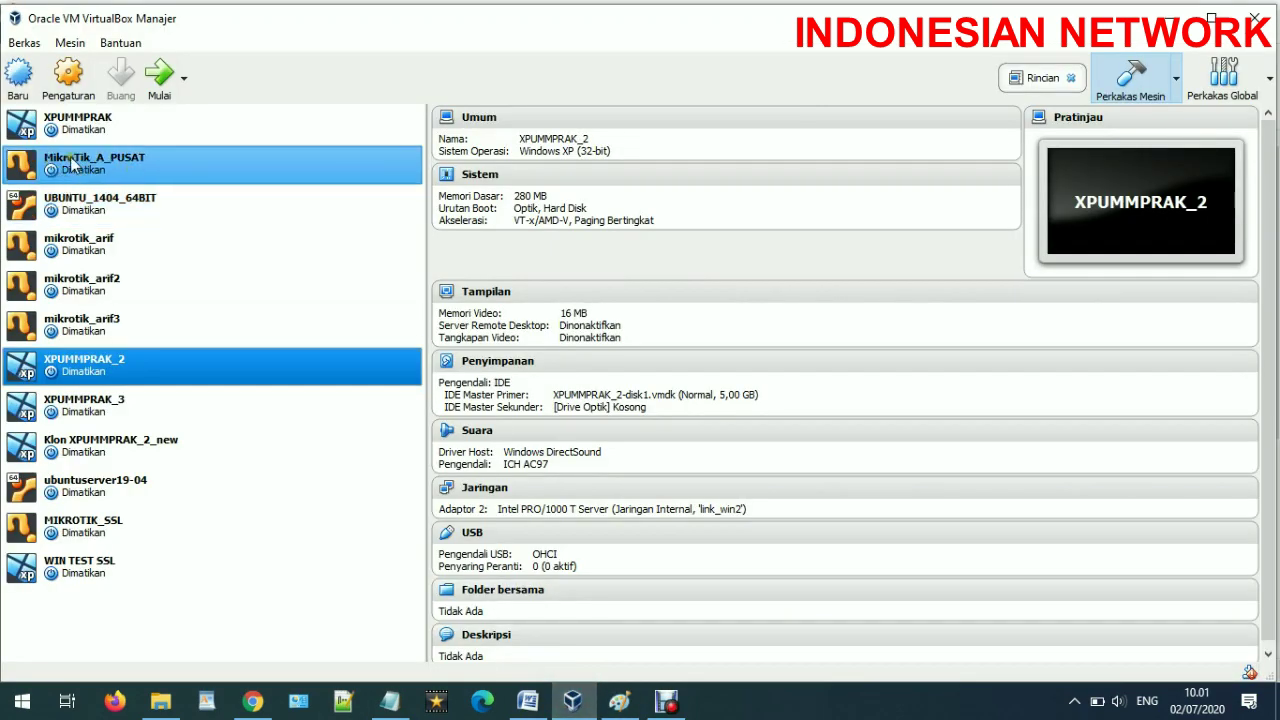
click(70, 163)
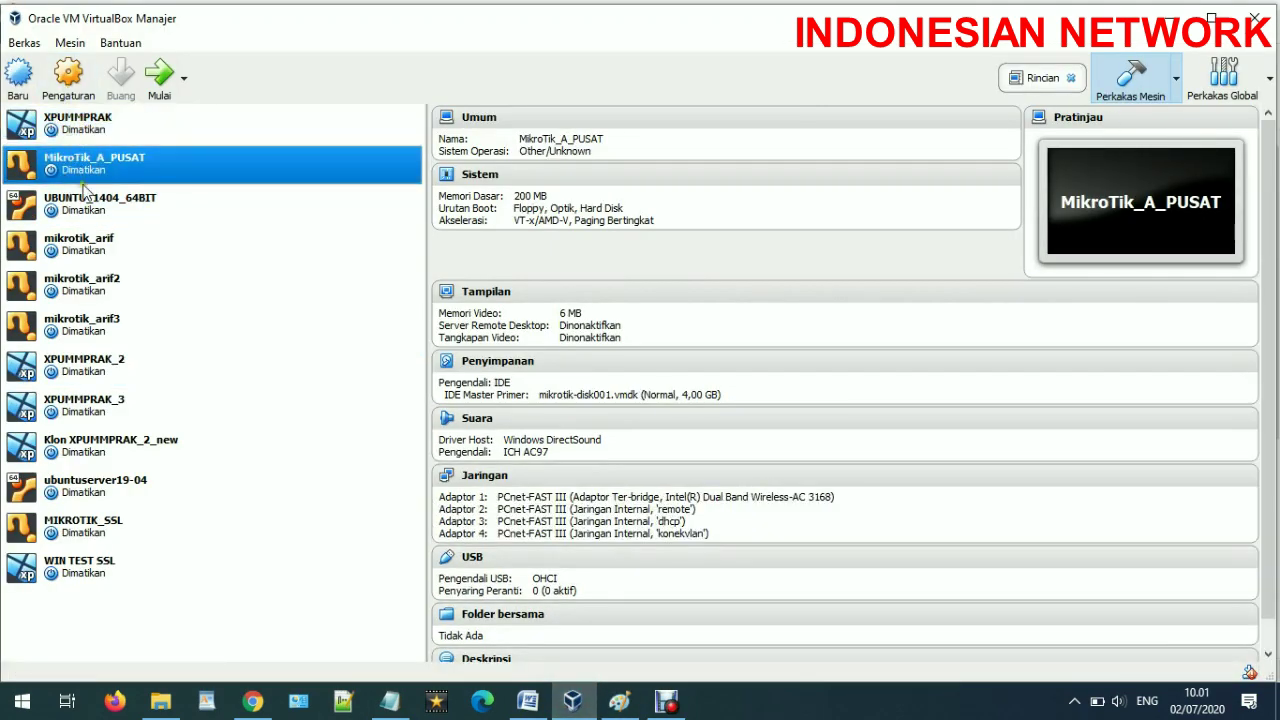
click(68, 72)
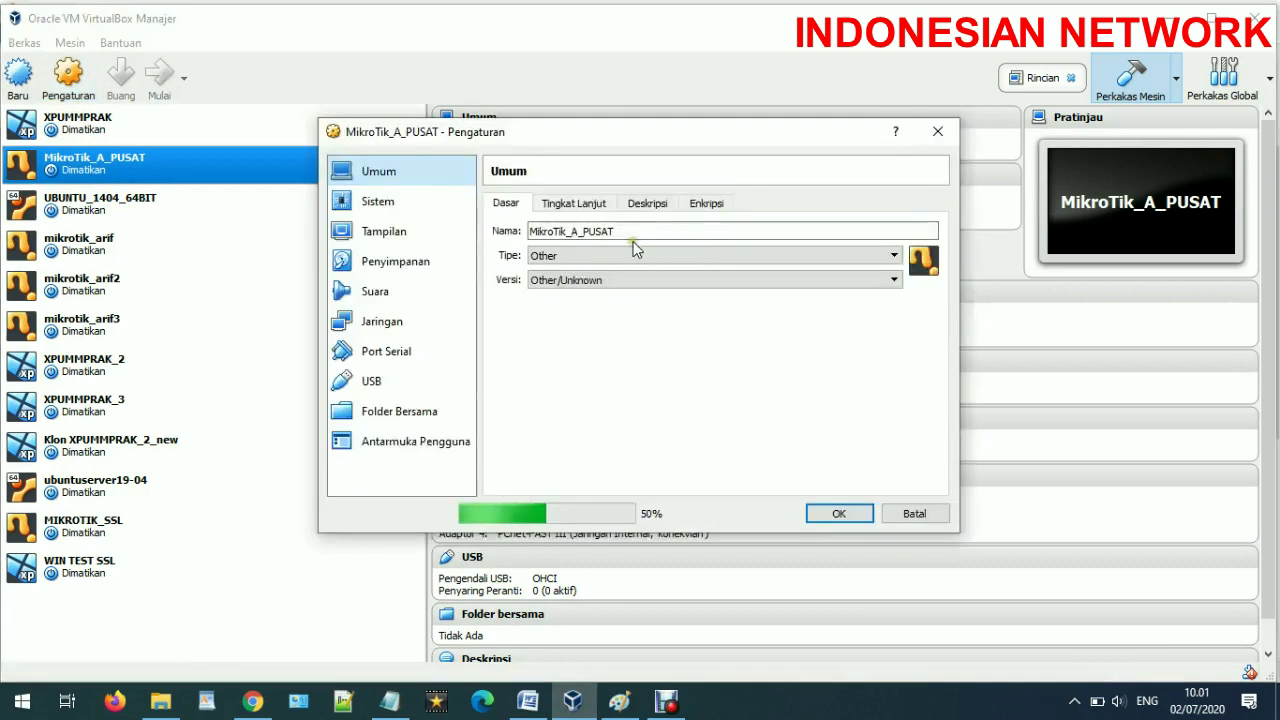
click(417, 323)
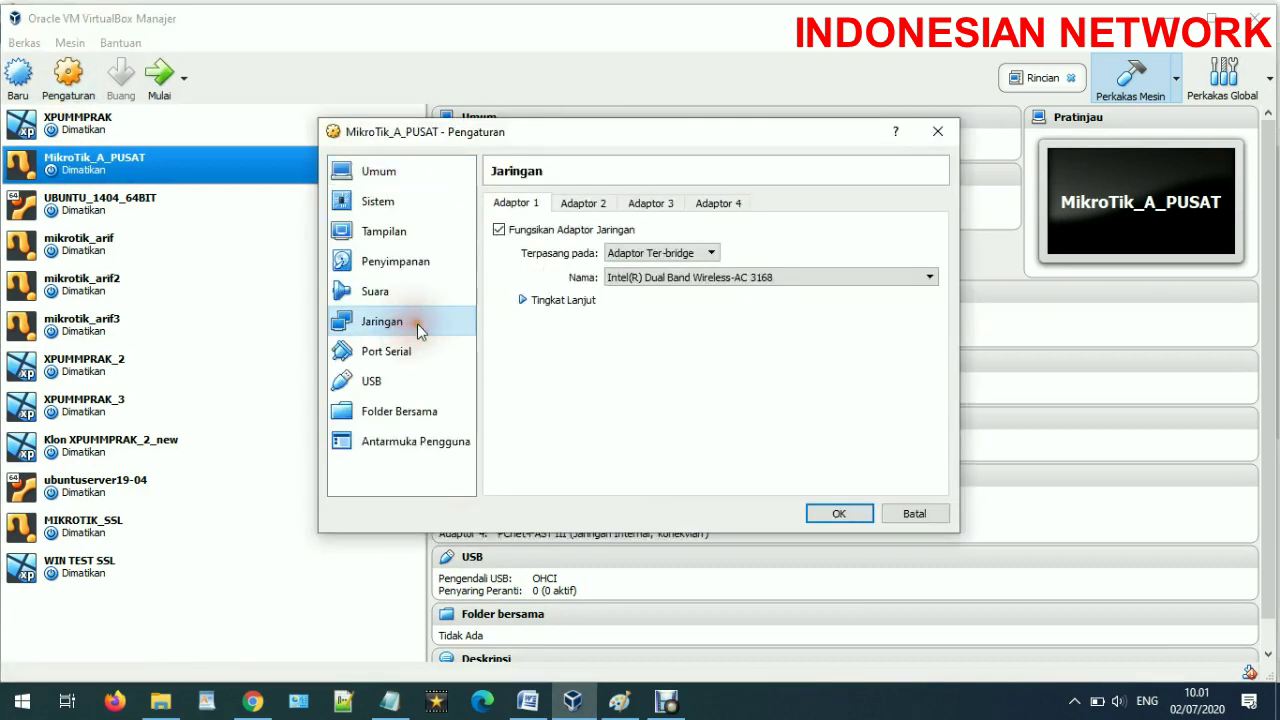
click(520, 203)
click(583, 203)
click(645, 203)
click(516, 203)
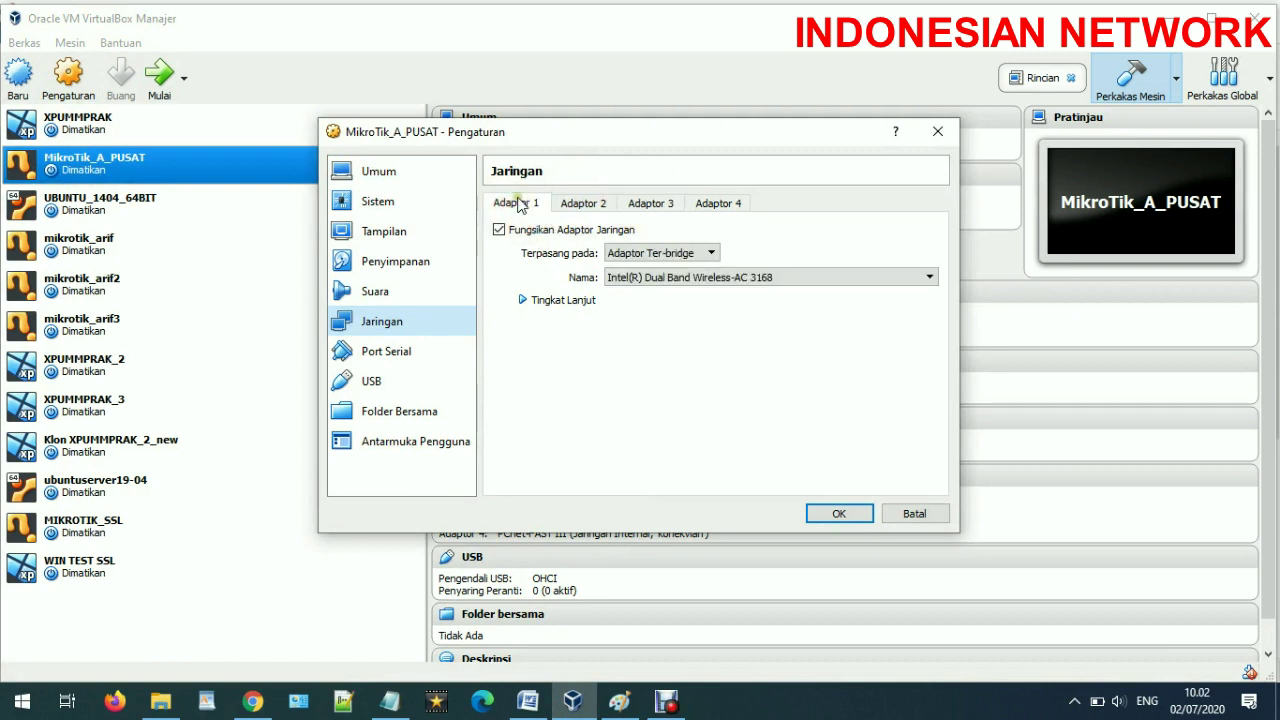
Step: Set Adaptor 1 to Adaptor Ter-bridge on Intel(R) Dual Band Wireless-AC 3168 and expand its advanced settings
click(655, 255)
click(642, 300)
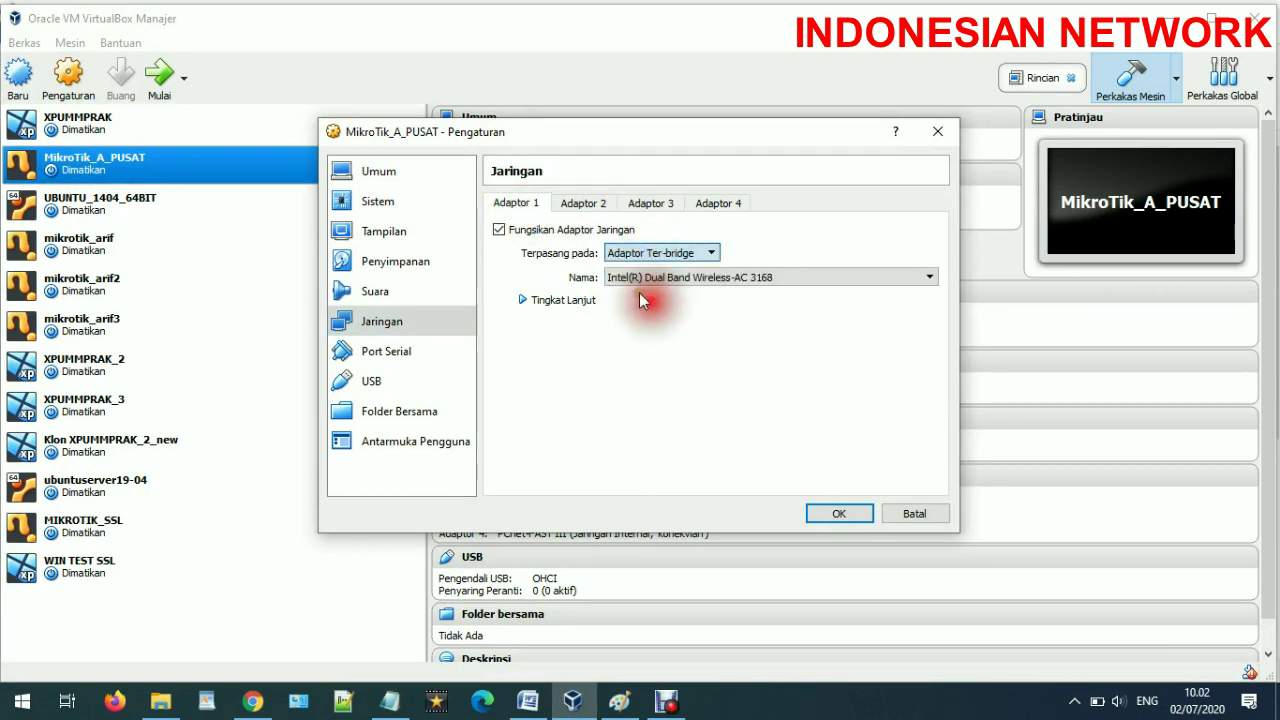
click(668, 253)
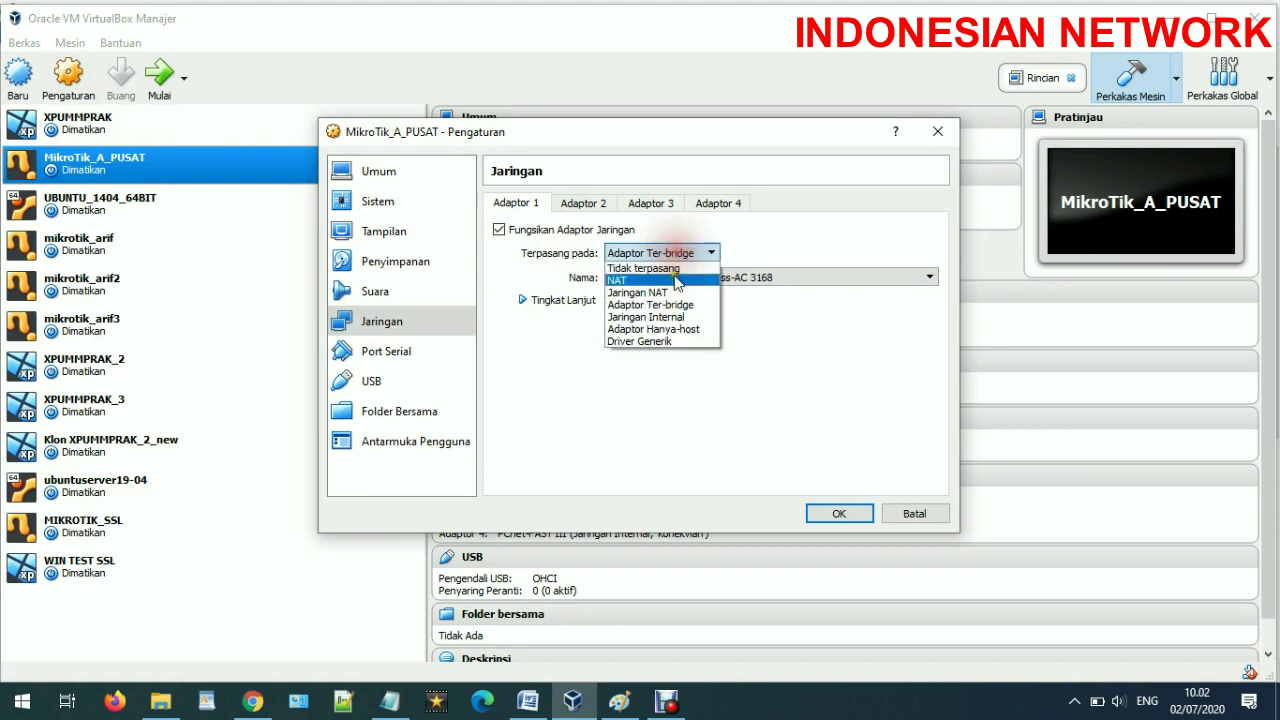
click(655, 304)
click(668, 278)
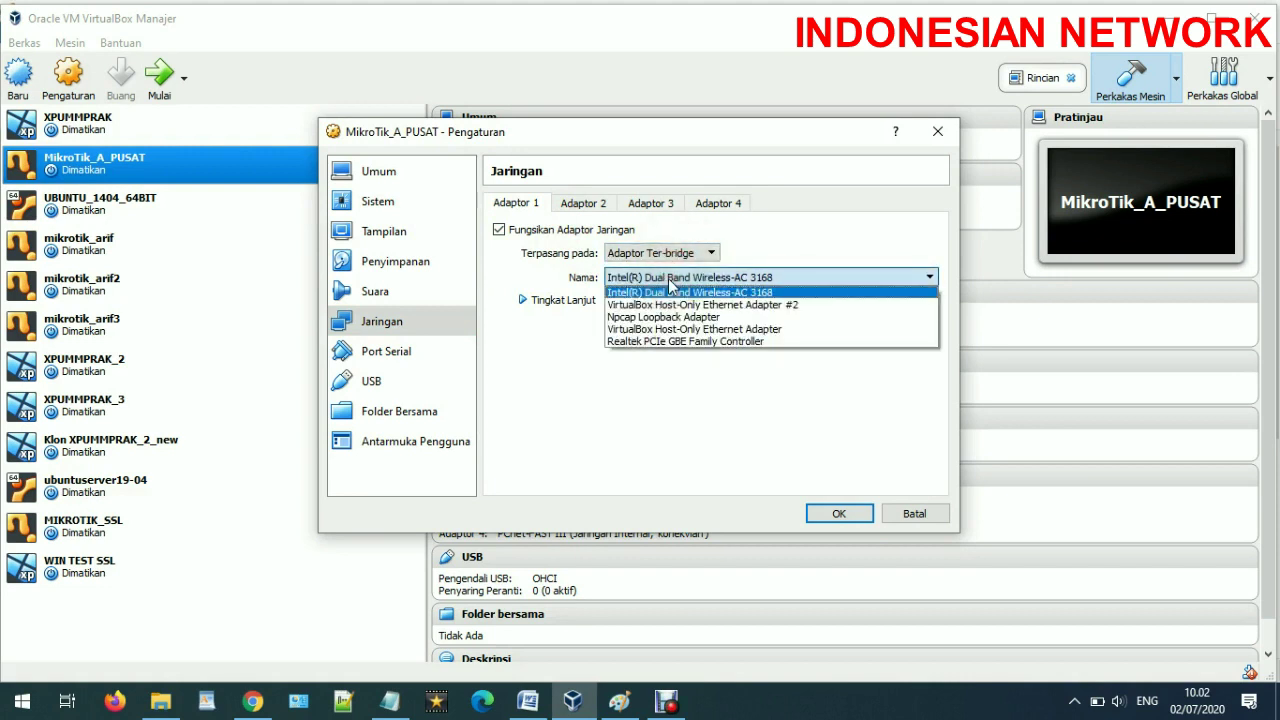
click(678, 292)
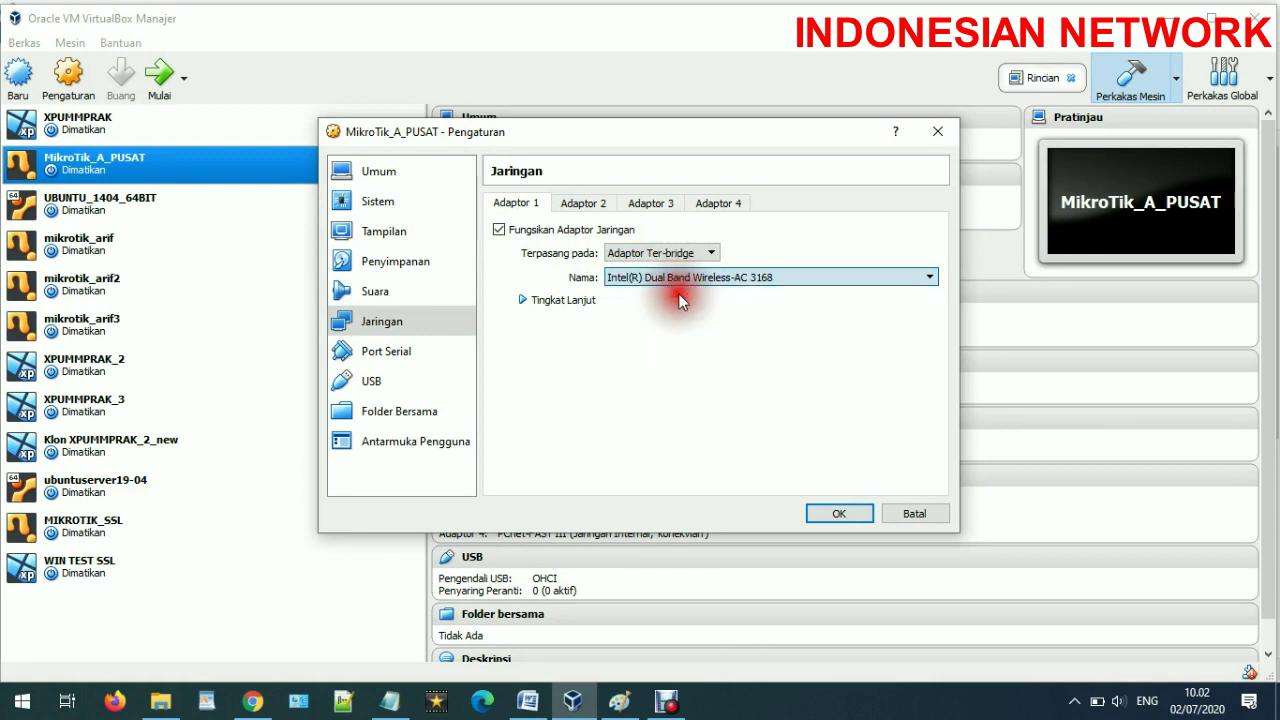
click(1074, 701)
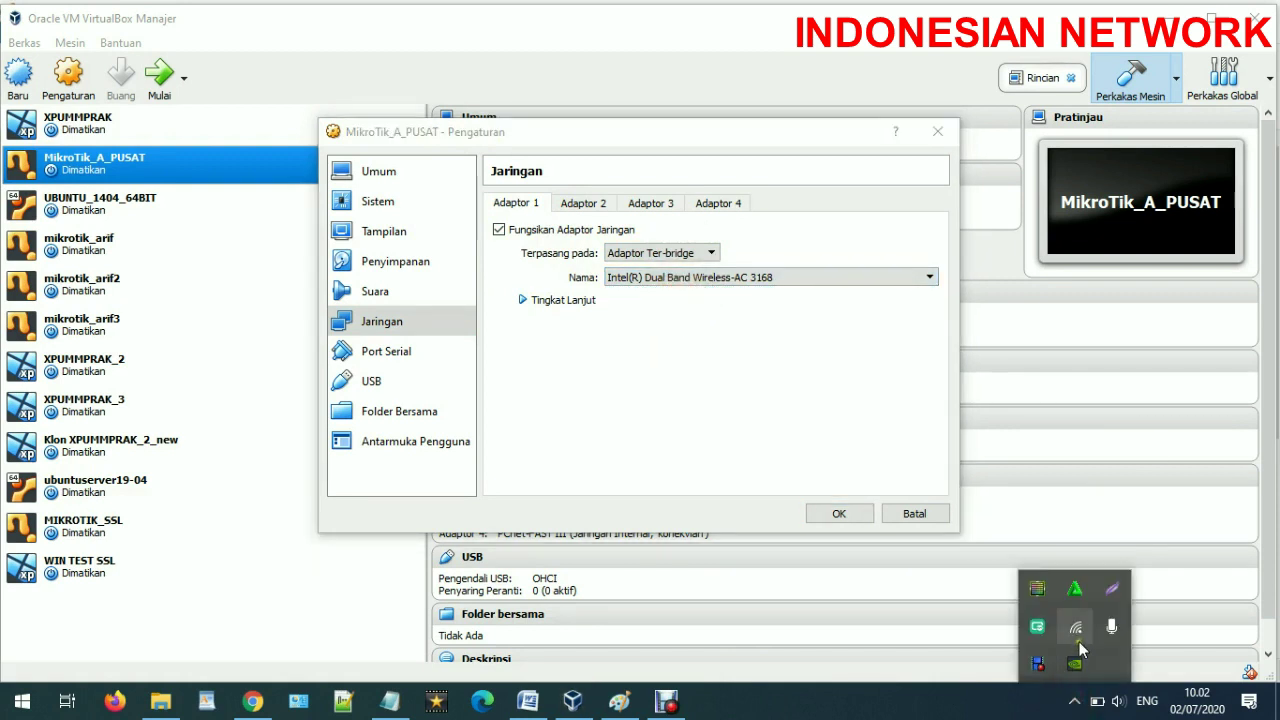
click(567, 300)
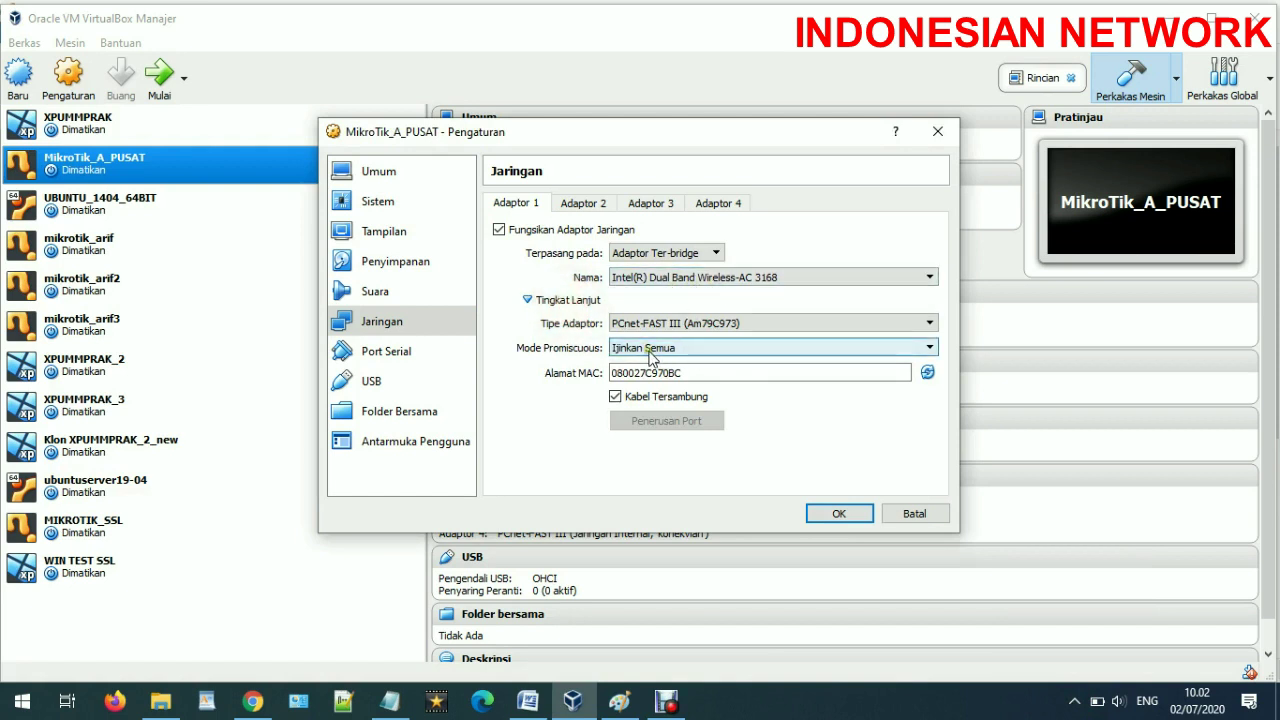
Step: Attach Adaptor 2 to Jaringan Internal, keeping the network name "remote"
click(580, 203)
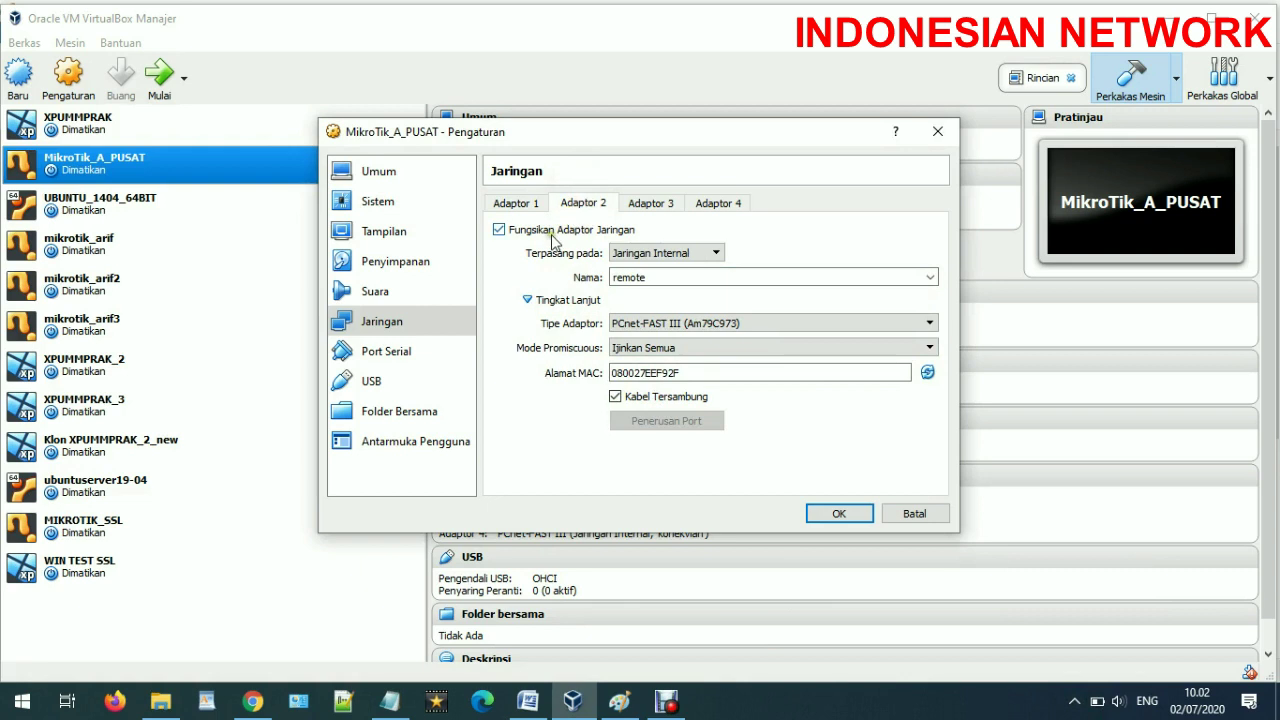
click(693, 253)
click(660, 314)
double_click(625, 277)
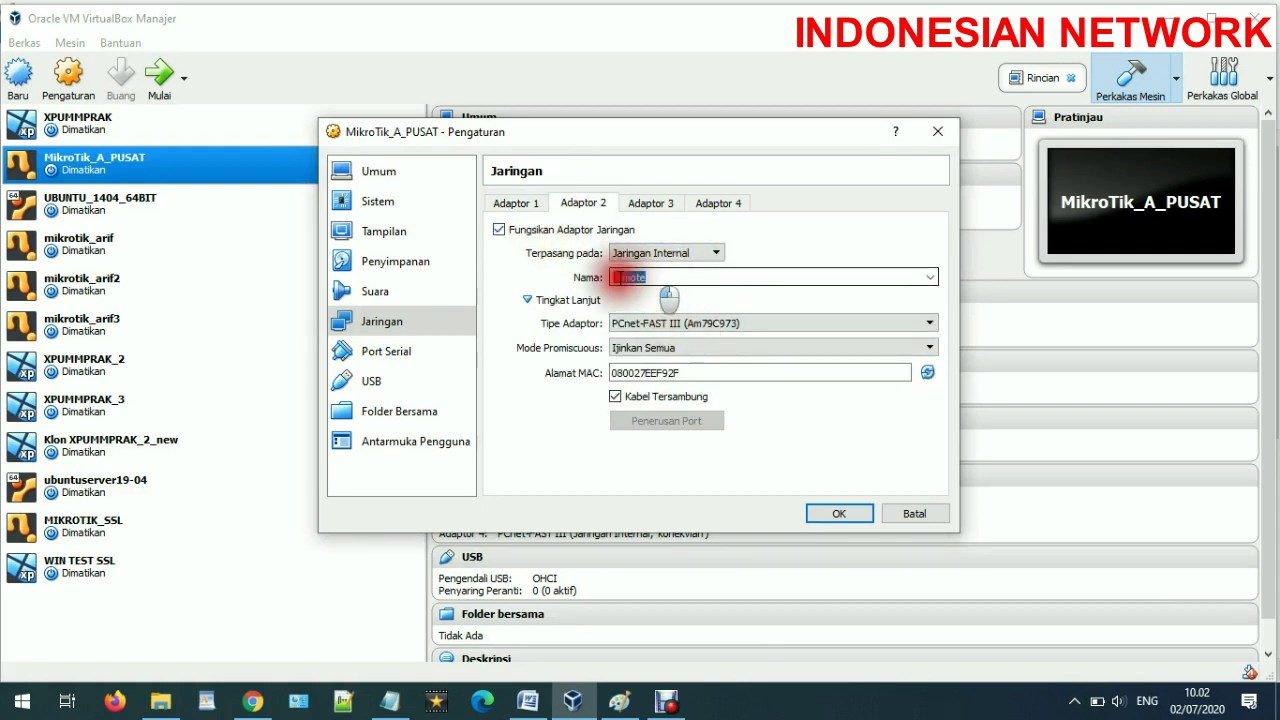
click(665, 282)
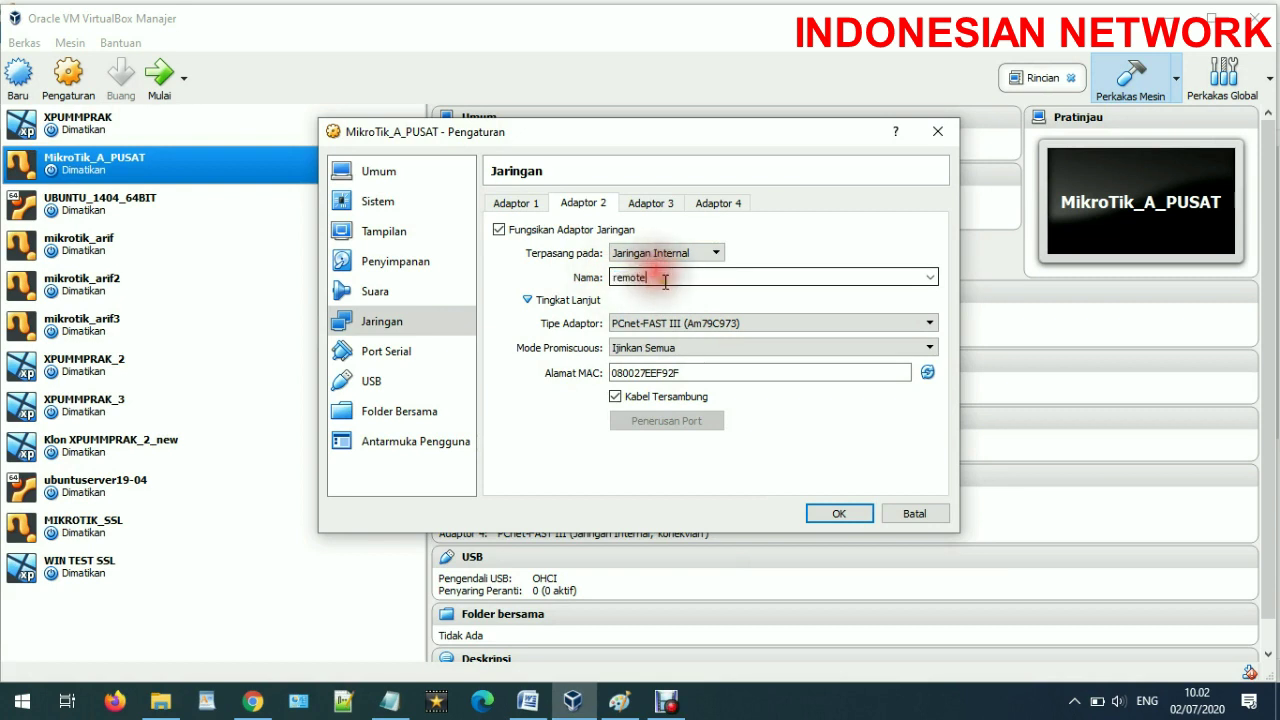
drag(665, 282, 610, 283)
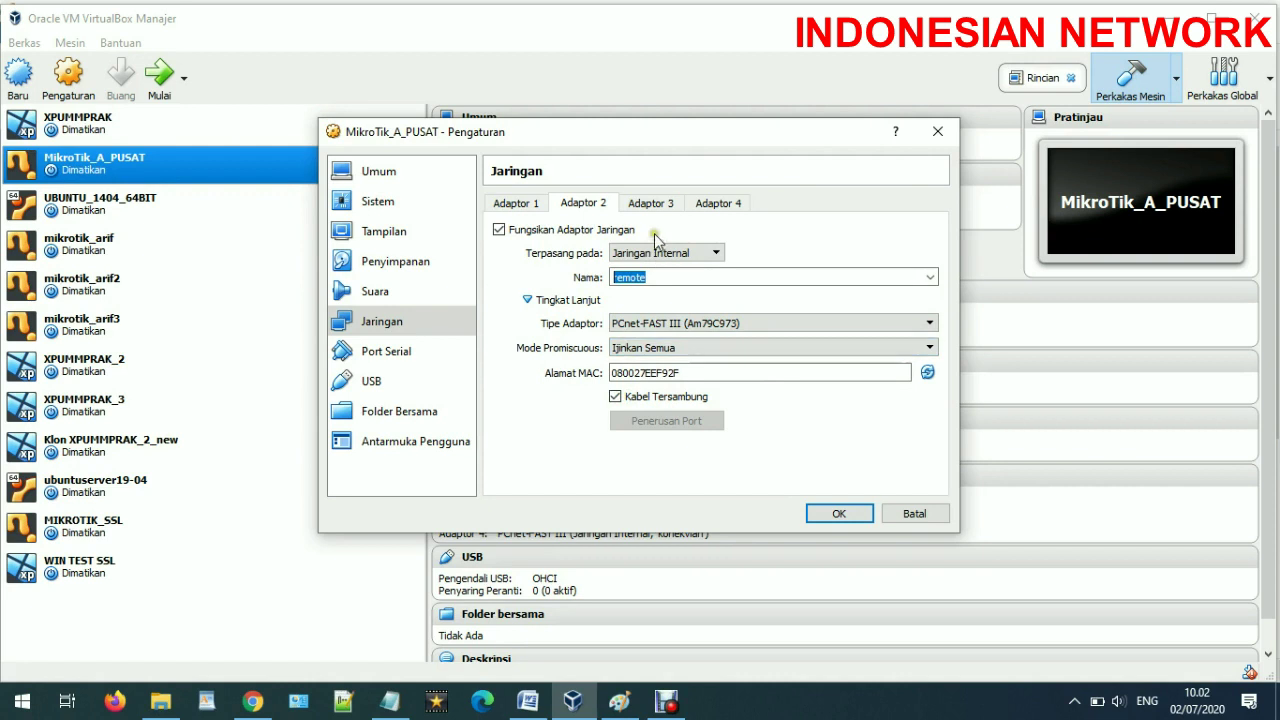
Step: Check that Adaptor 3 uses the internal network name "dhcp" and save the machine's settings
click(658, 206)
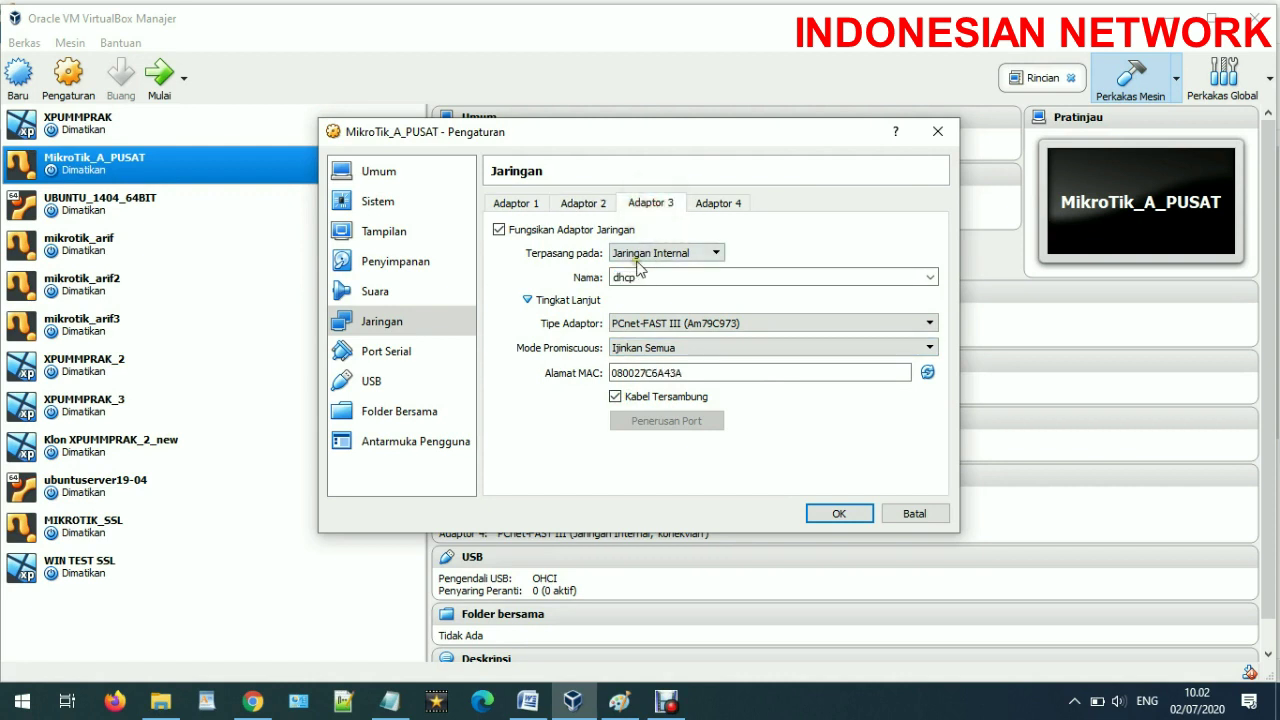
double_click(622, 277)
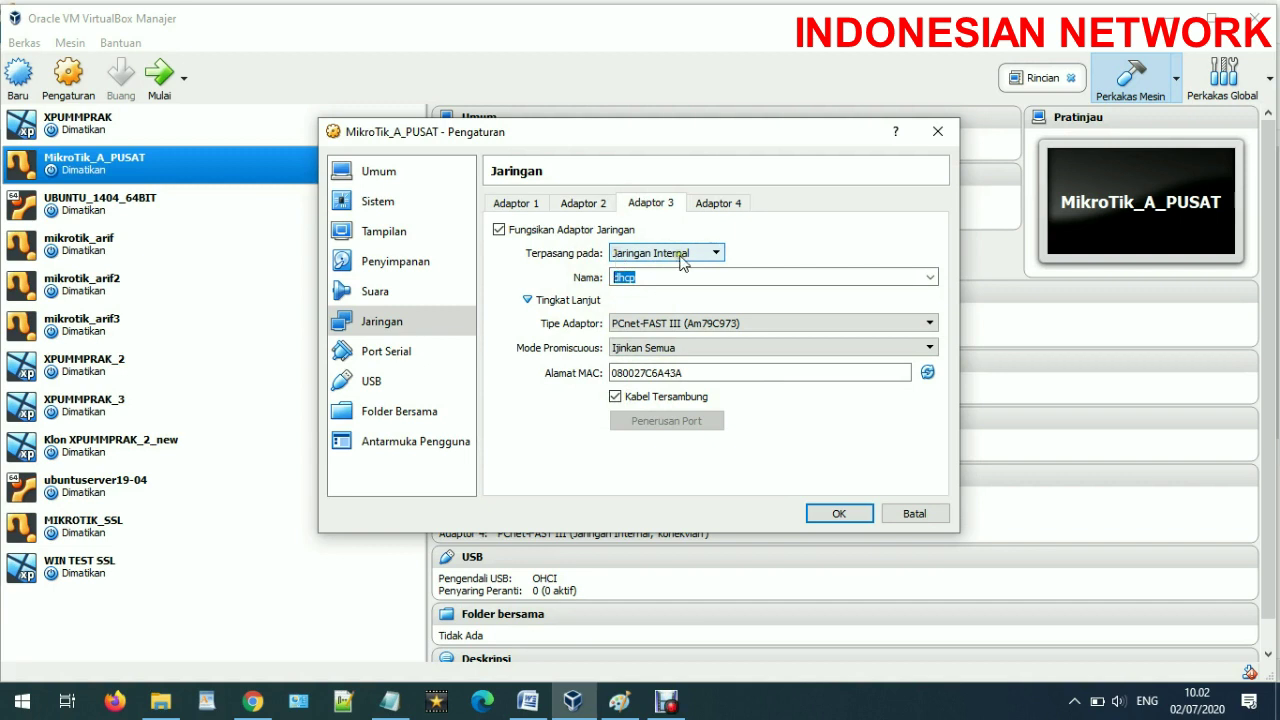
click(648, 277)
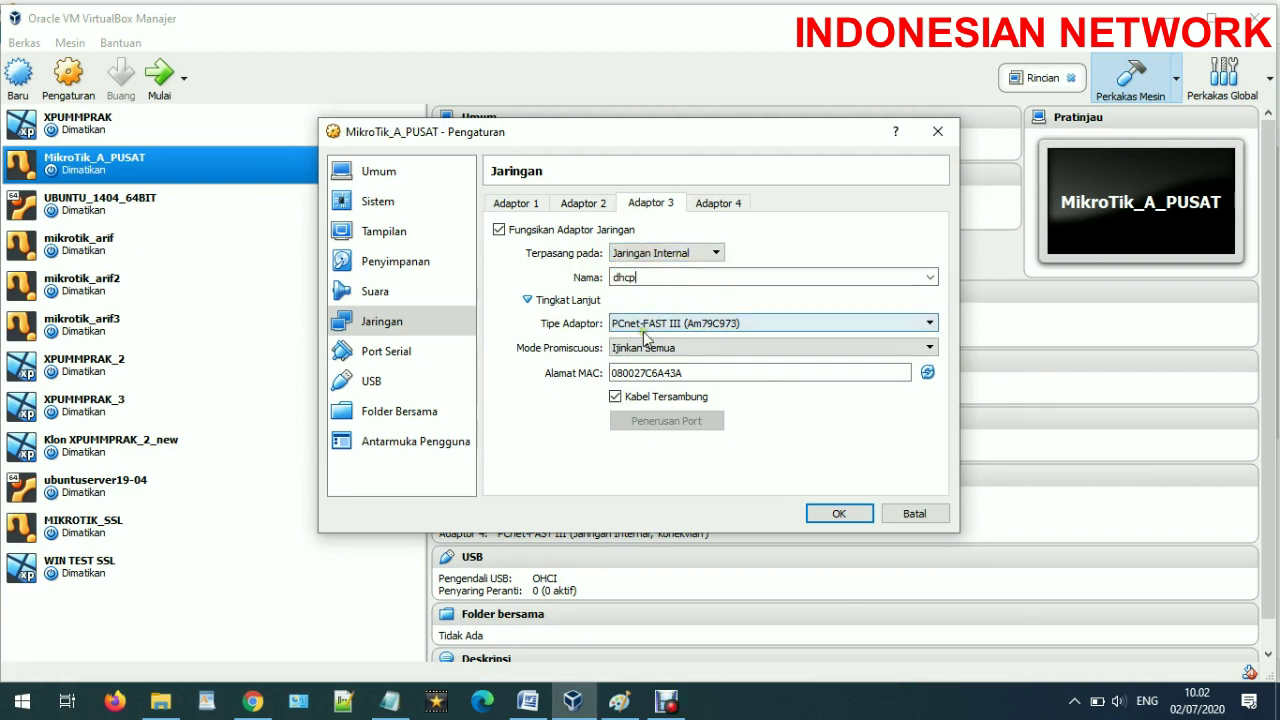
click(854, 513)
Step: Start the MikroTik_A_PUSAT and XPUMMPRAK virtual machines
click(115, 168)
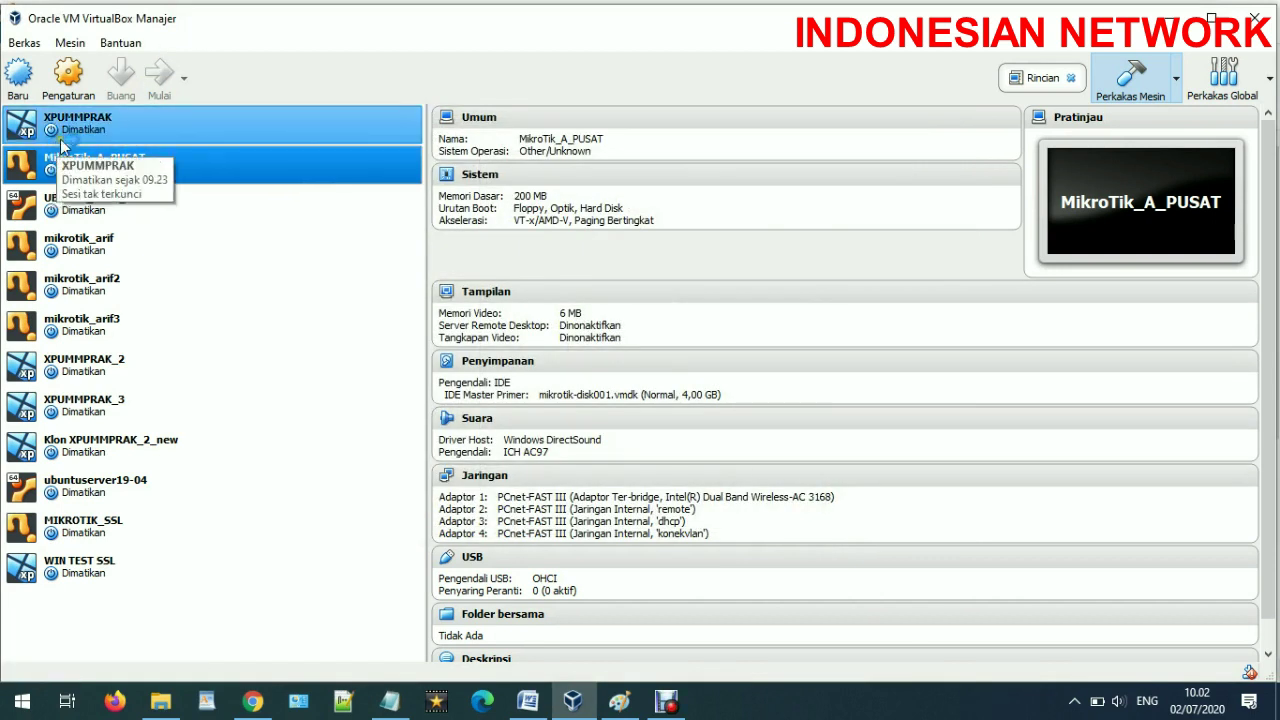
click(73, 132)
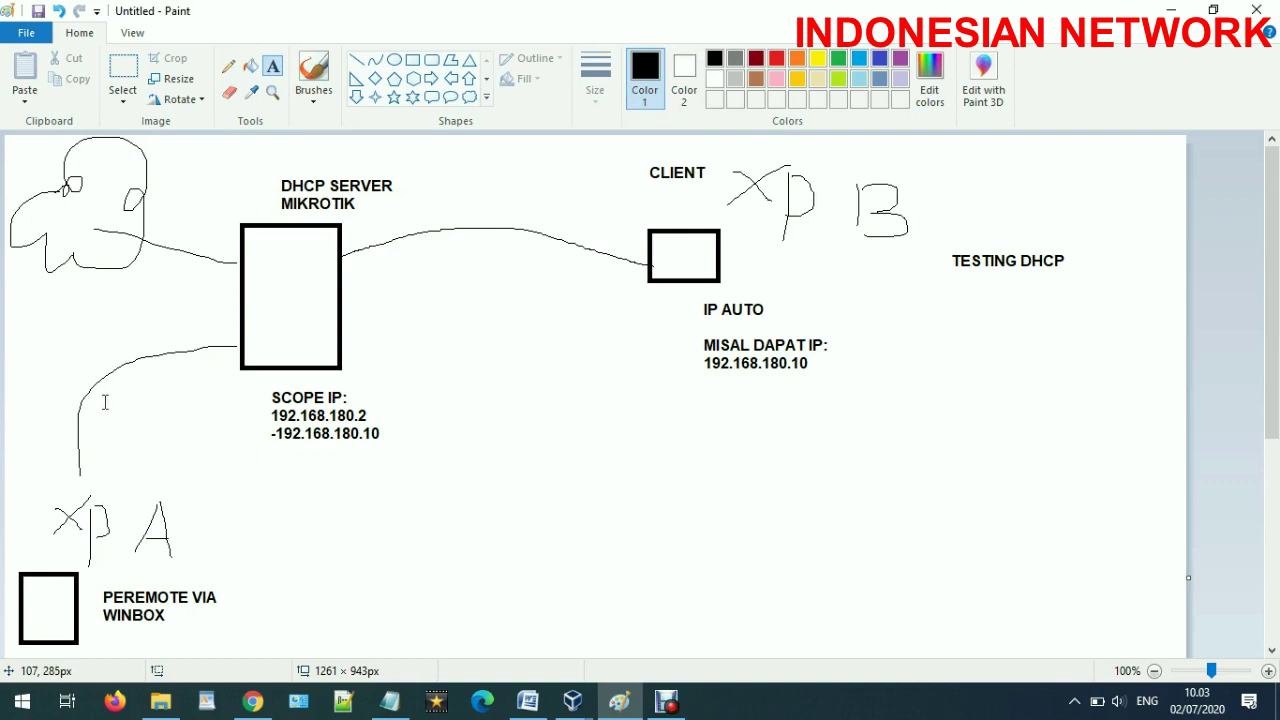
Step: In Paint, label the line from the server to the client "dhcp" and the line to XP A "remote"
click(445, 209)
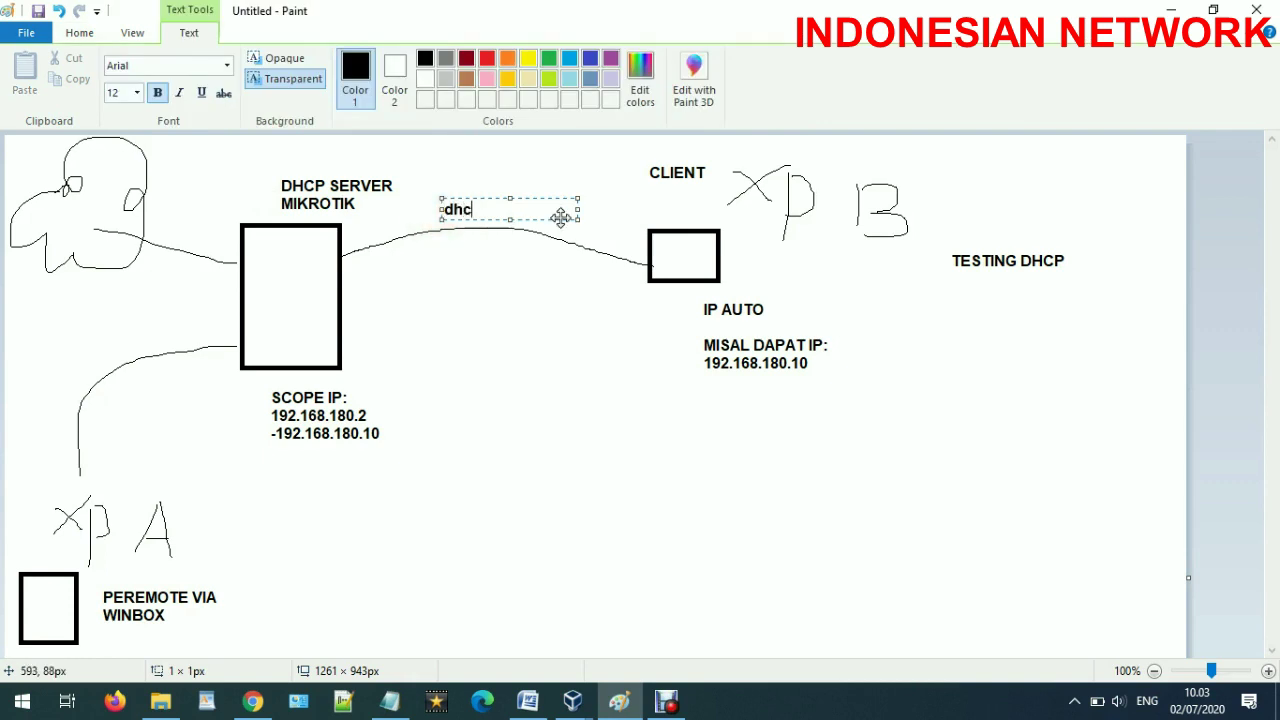
click(86, 371)
click(88, 368)
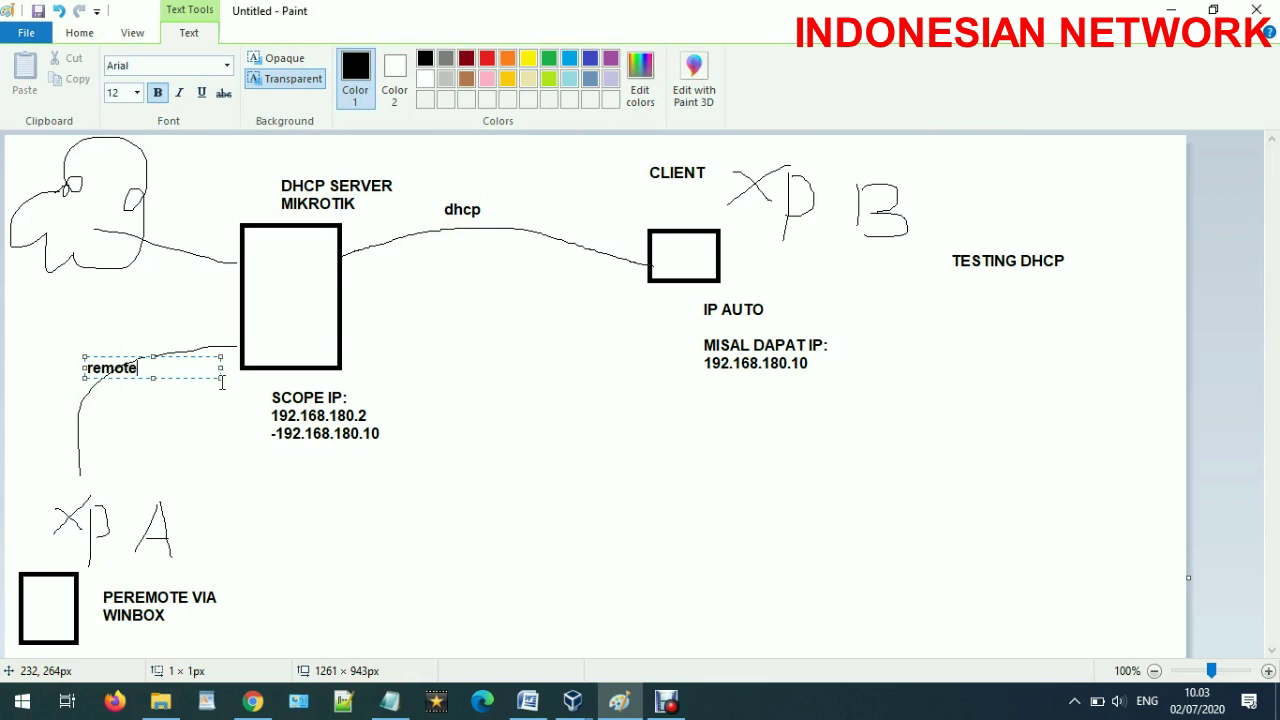
click(500, 477)
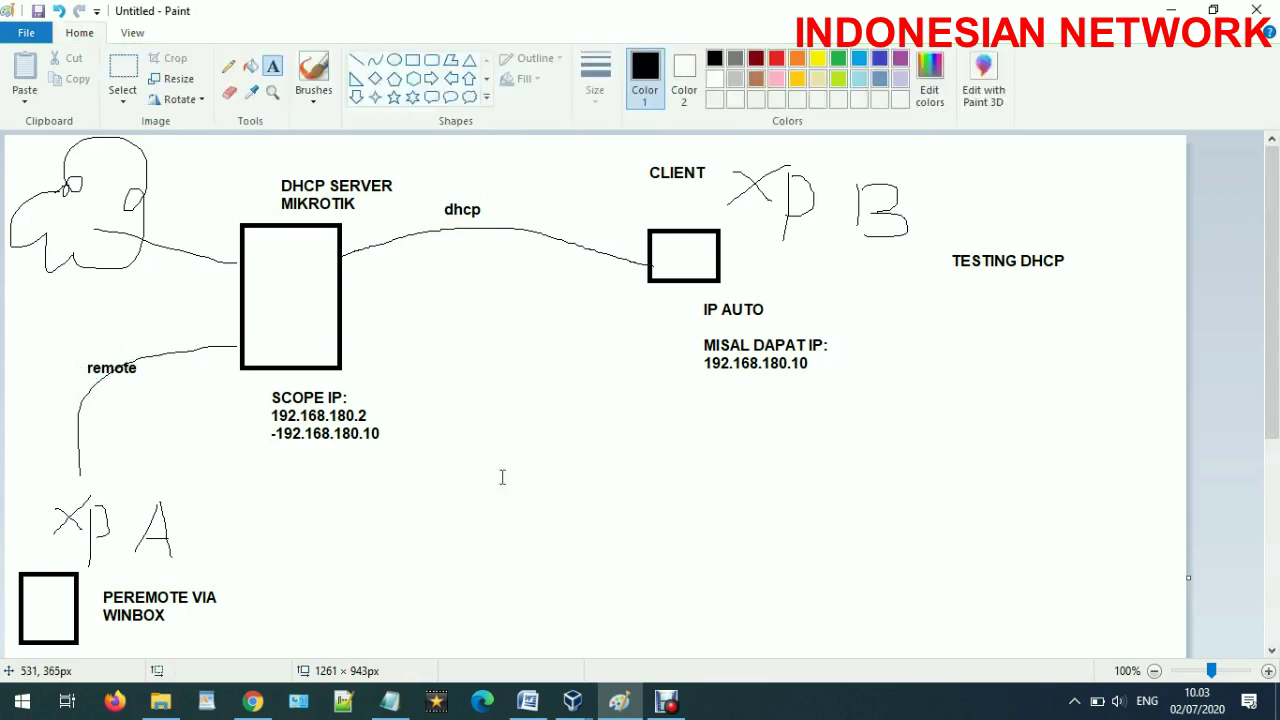
Step: Switch to the VirtualBox Manager and start the XPUMMPRAK_2 virtual machine
click(572, 700)
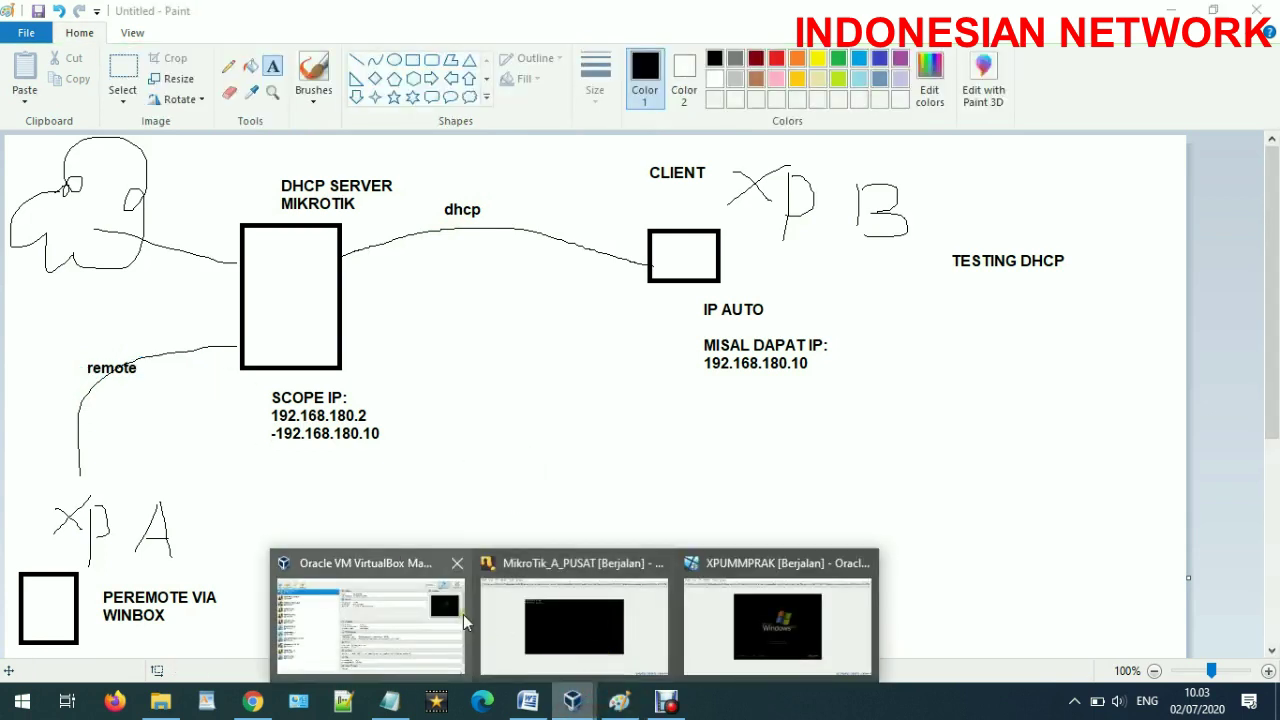
click(445, 614)
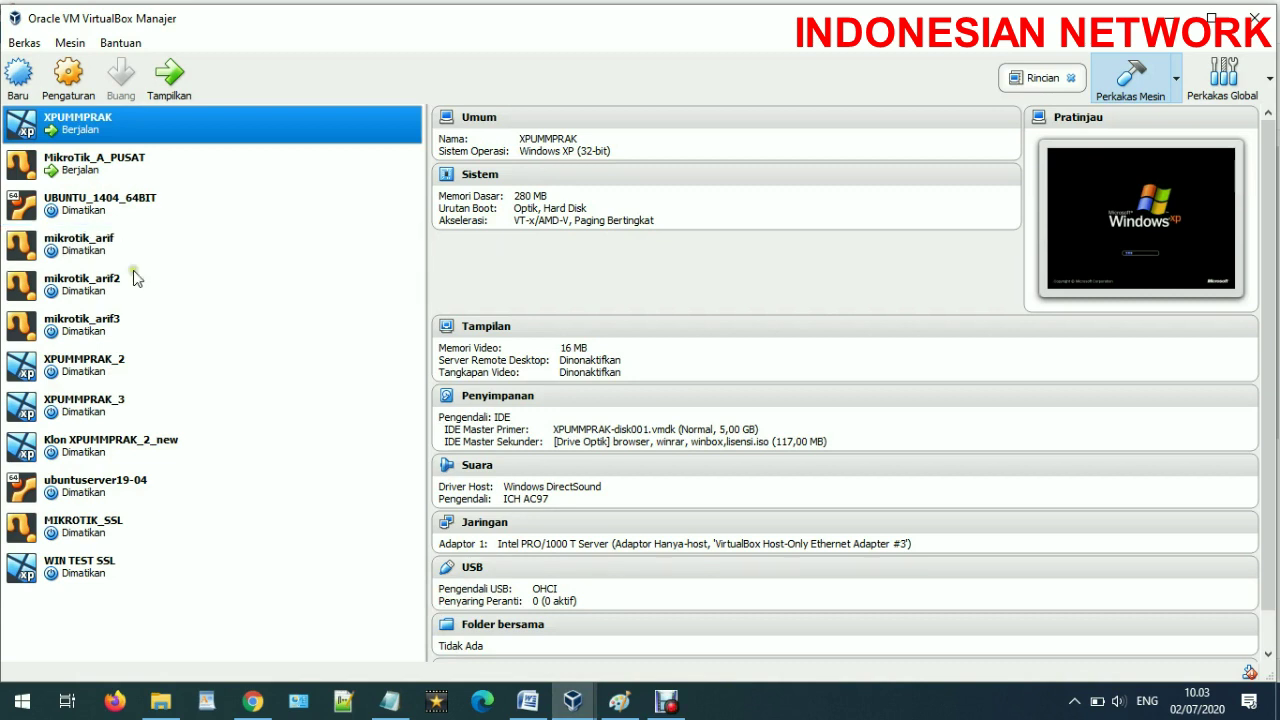
click(116, 366)
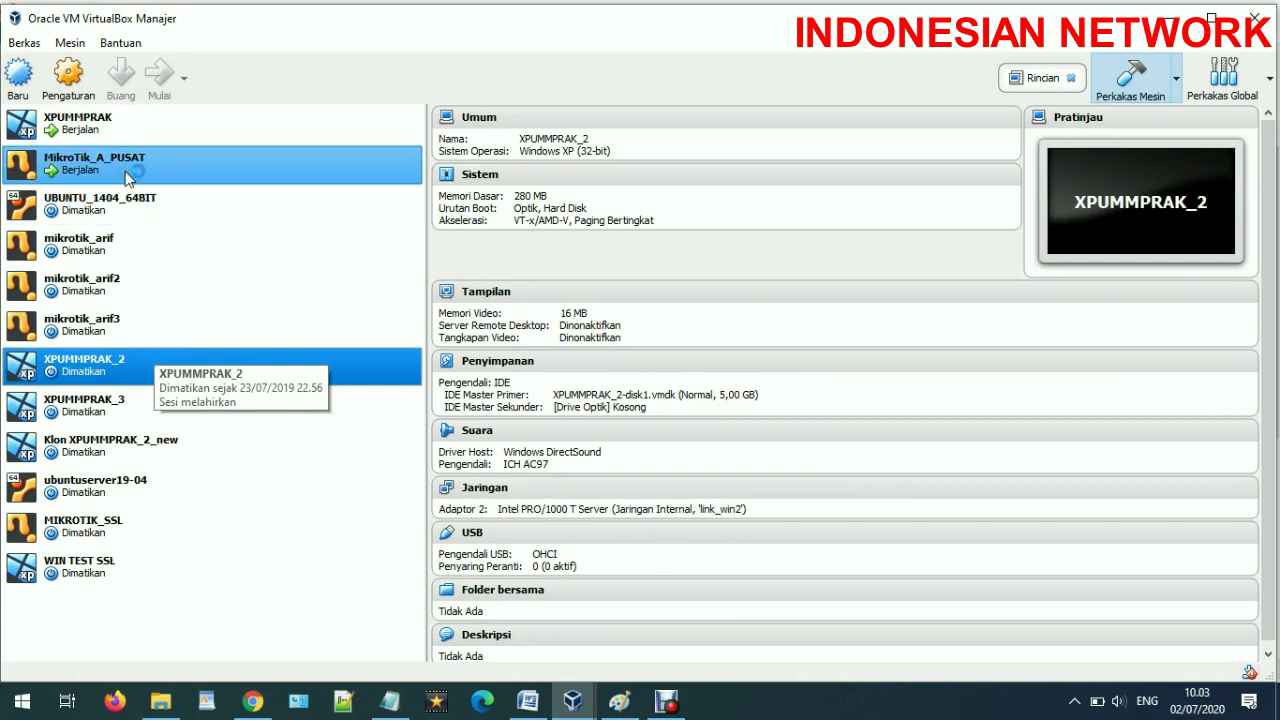
Step: Bring up the running XPUMMPRAK machine and dismiss its keyboard-capture and mouse-integration notices
click(122, 133)
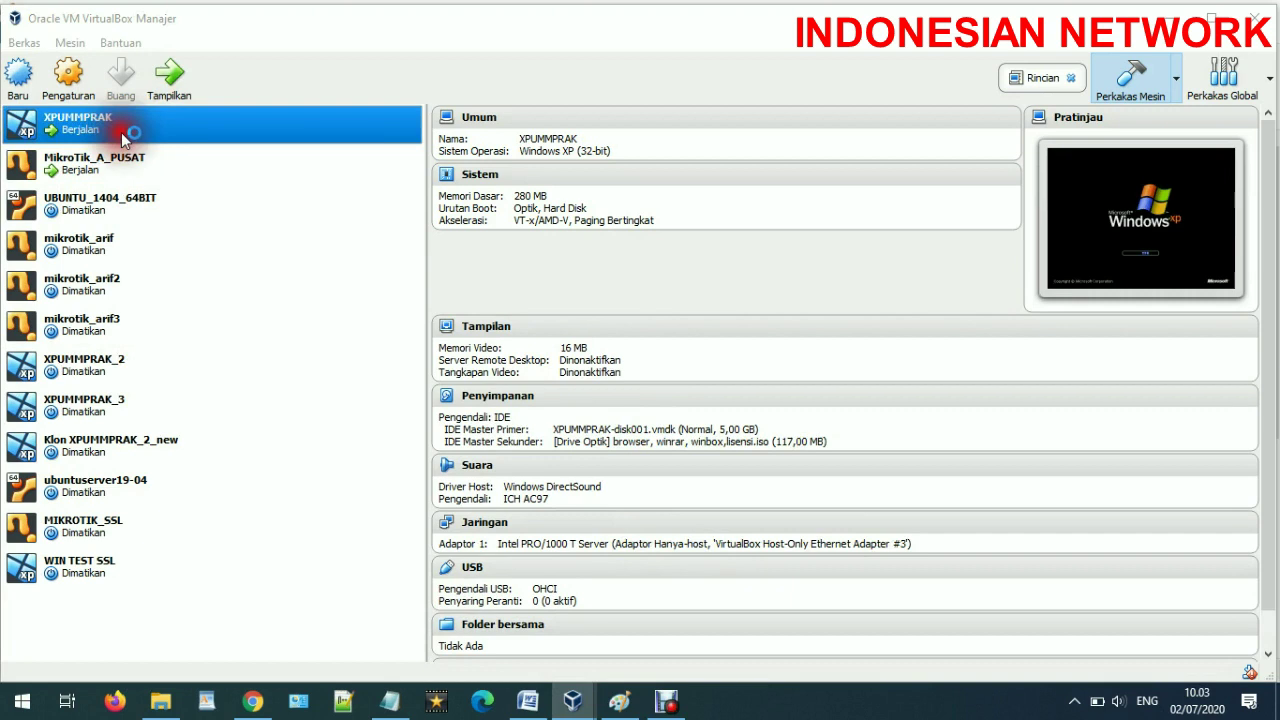
double_click(122, 133)
click(1243, 104)
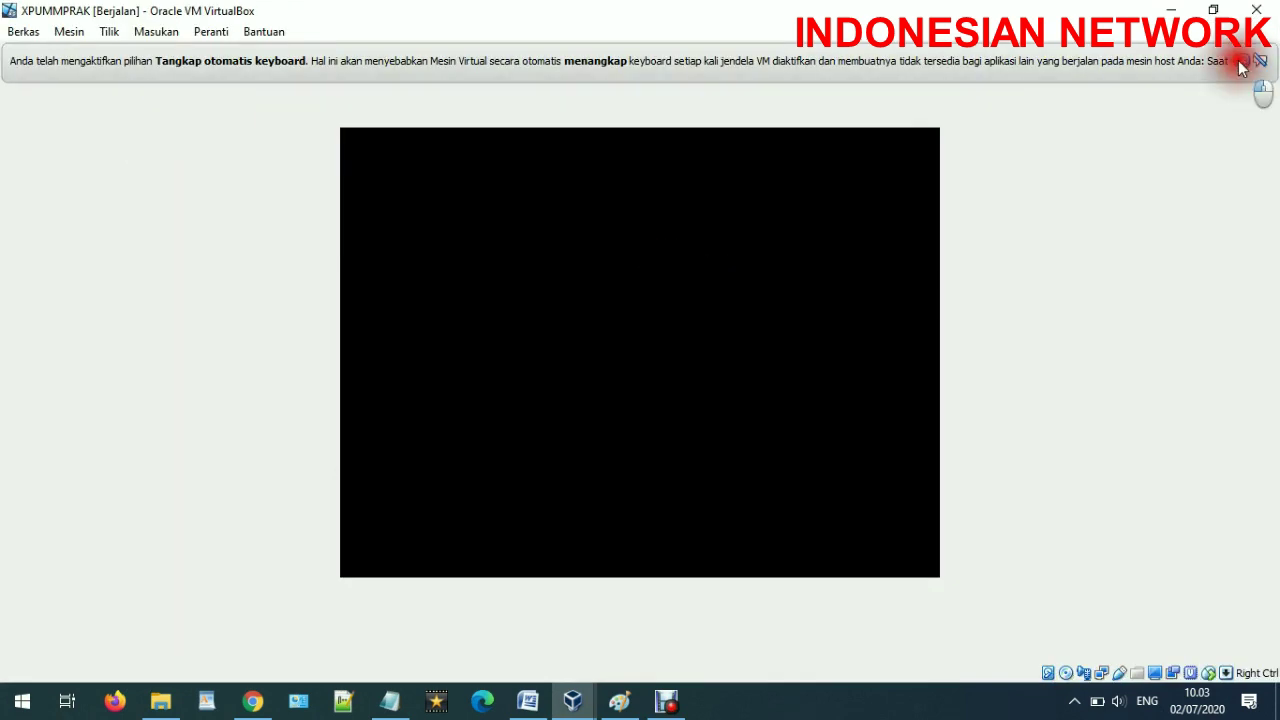
click(1240, 62)
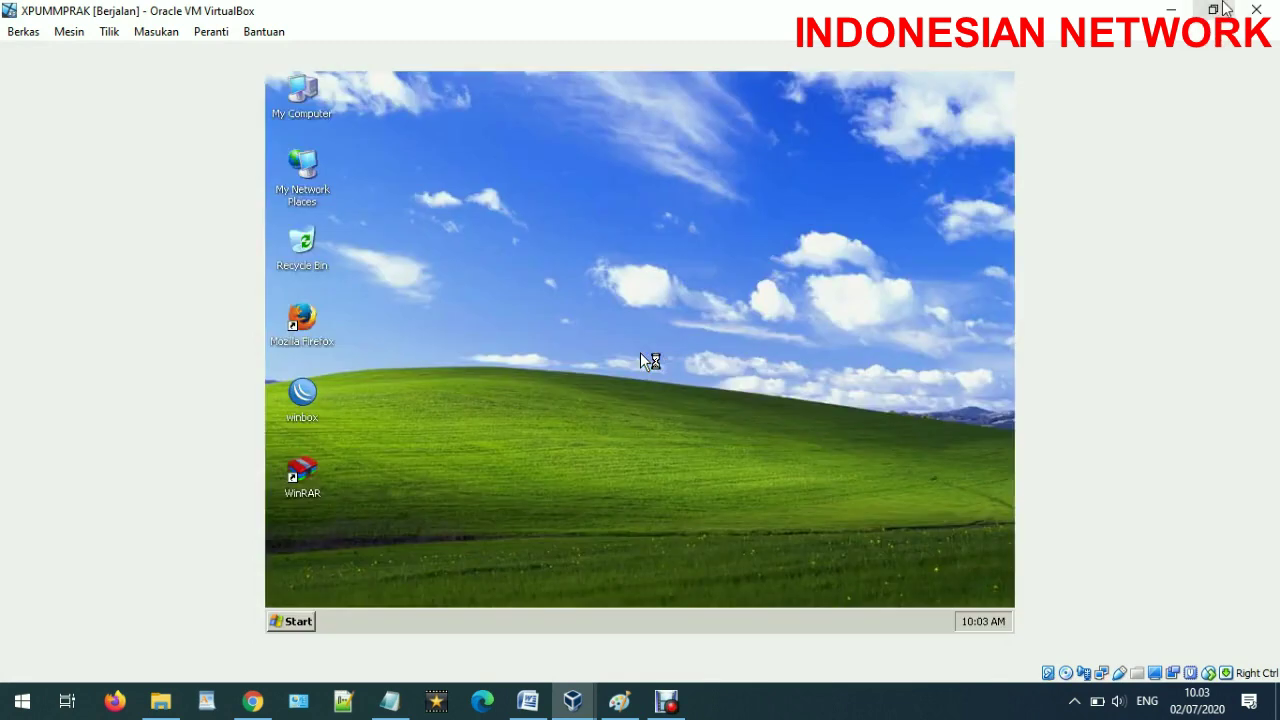
Step: Launch WinBox in the XPUMMPRAK guest and refresh the Neighbors list to search for the MikroTik router
click(303, 395)
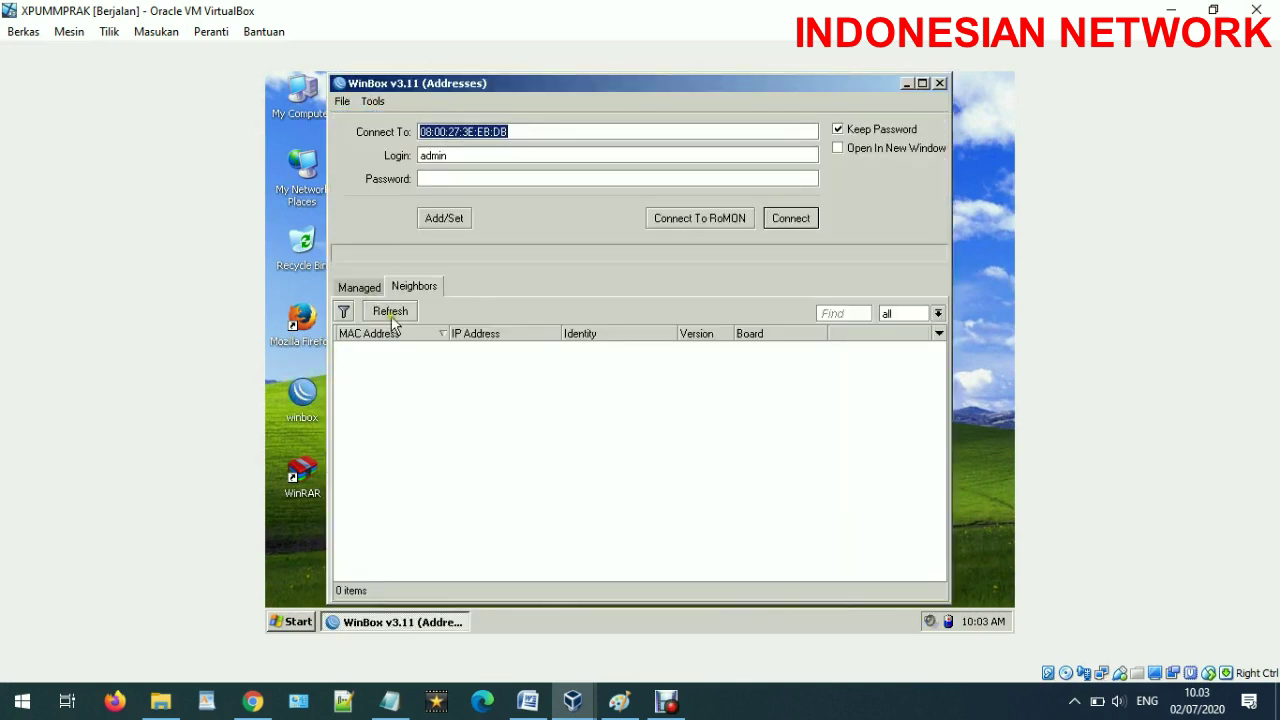
click(391, 315)
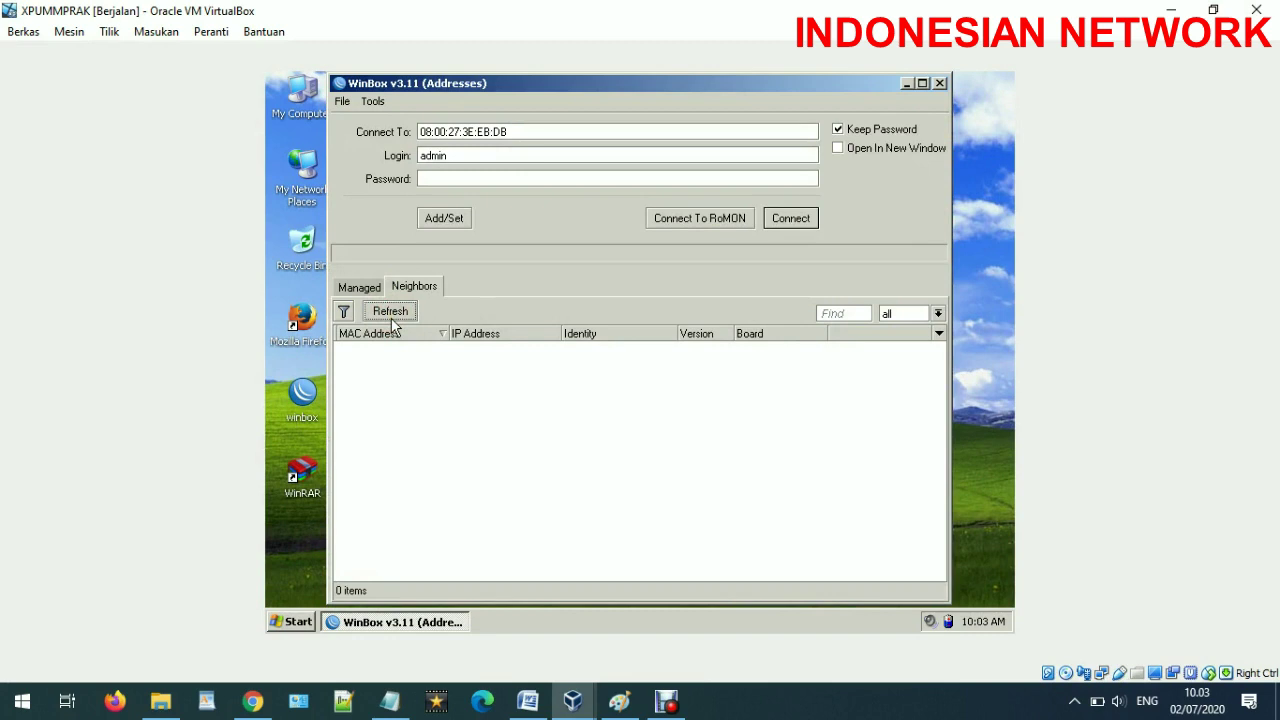
click(358, 288)
click(408, 287)
click(391, 314)
click(406, 318)
click(406, 318)
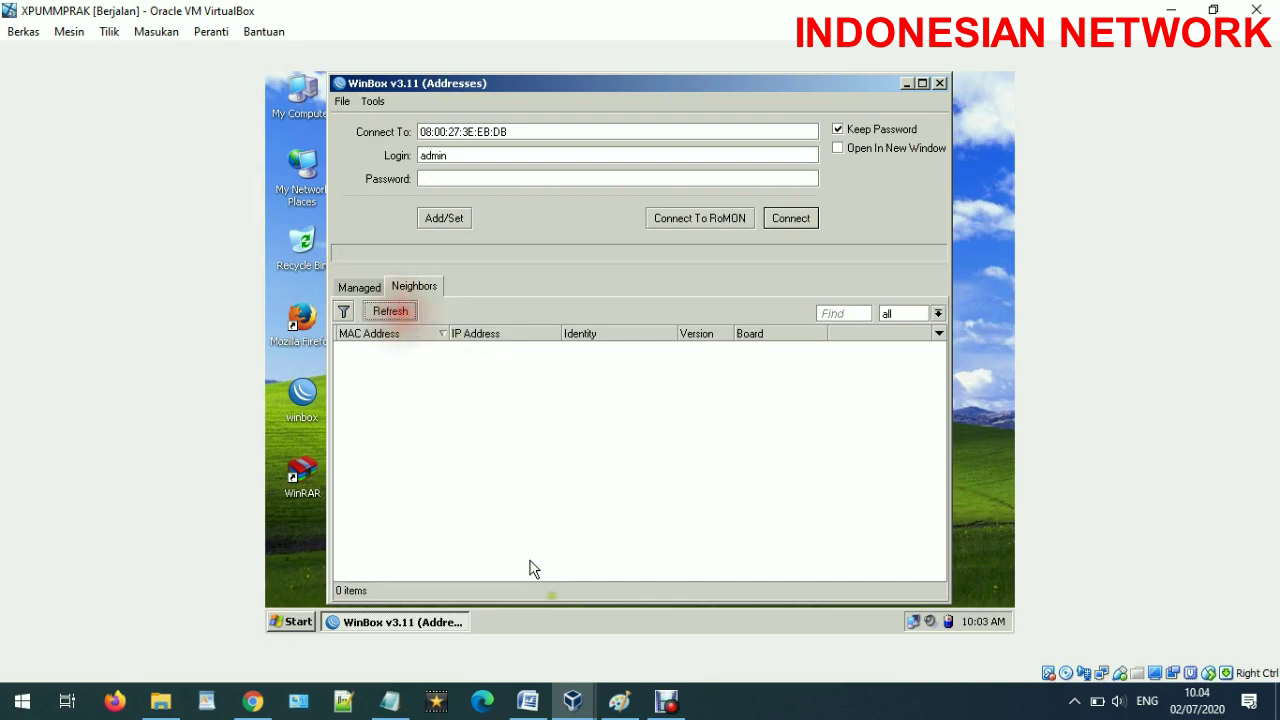
Step: Check how Adaptor 1 of the running XPUMMPRAK machine is attached and close its settings without changes
mouse_move(572, 701)
click(345, 613)
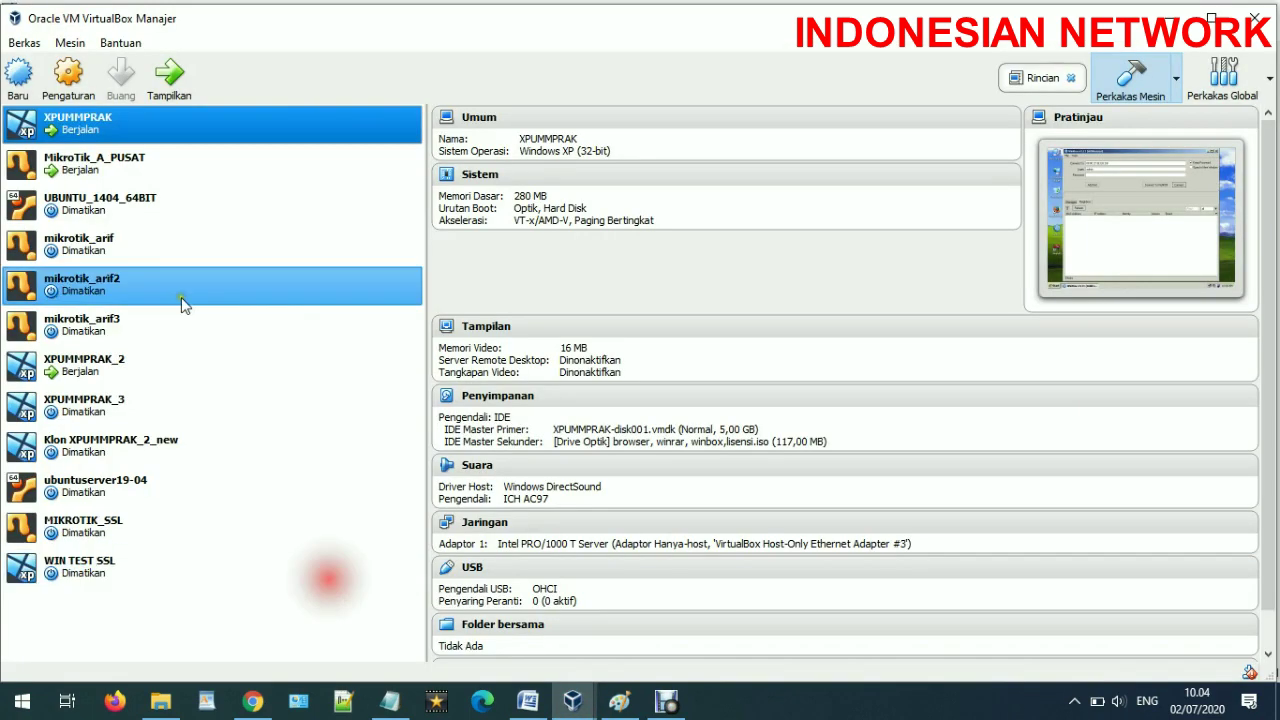
click(68, 86)
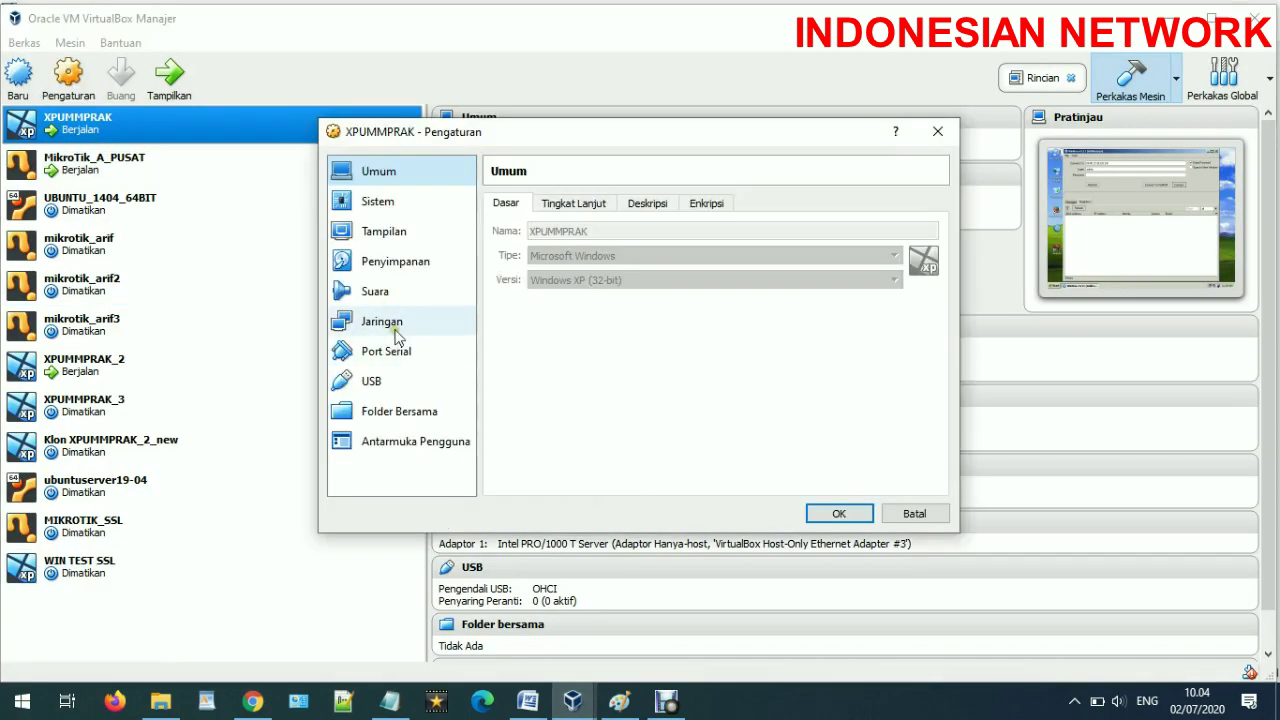
click(397, 321)
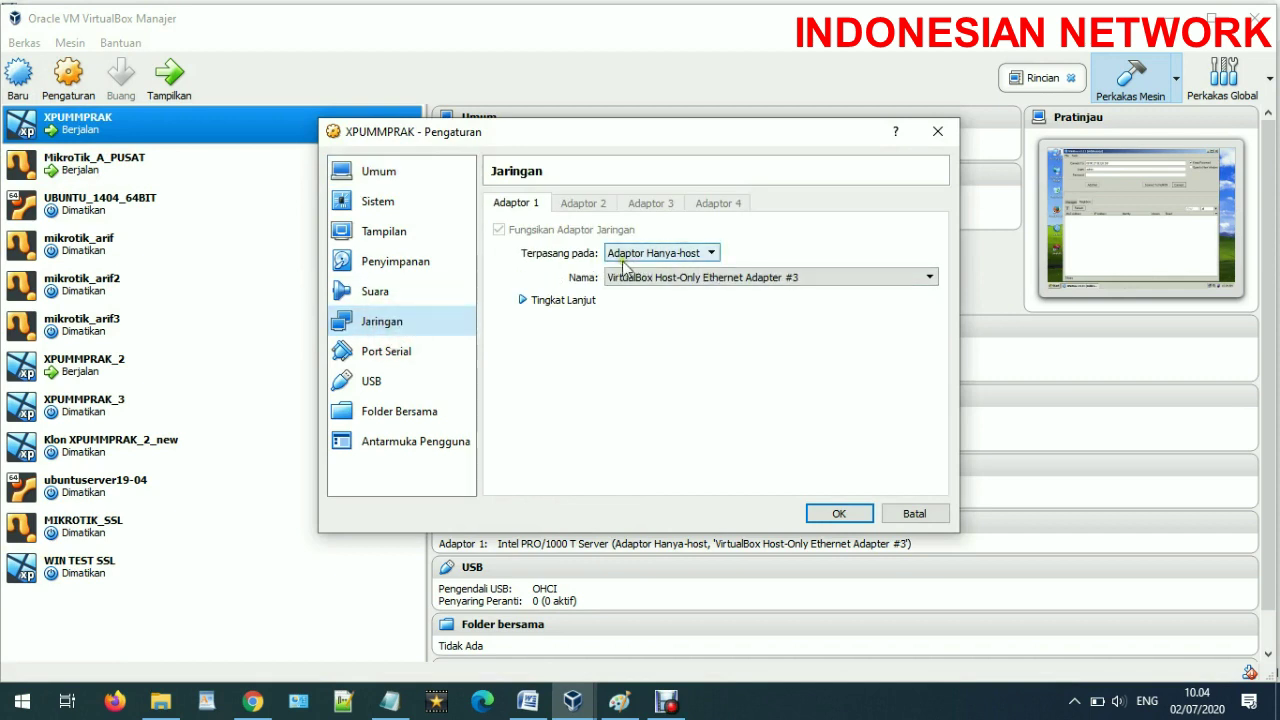
click(908, 515)
Step: Close WinBox in the XPUMMPRAK guest and power off the machine with Matikan mesin
mouse_move(572, 701)
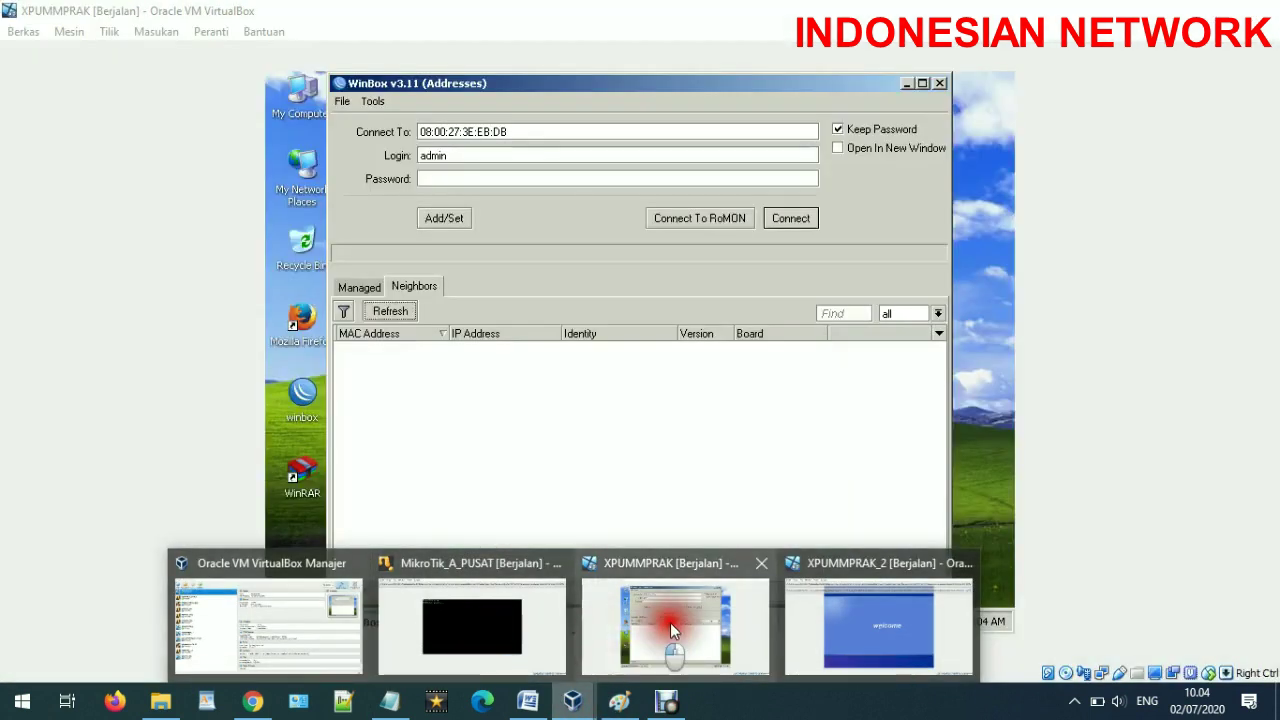
click(670, 622)
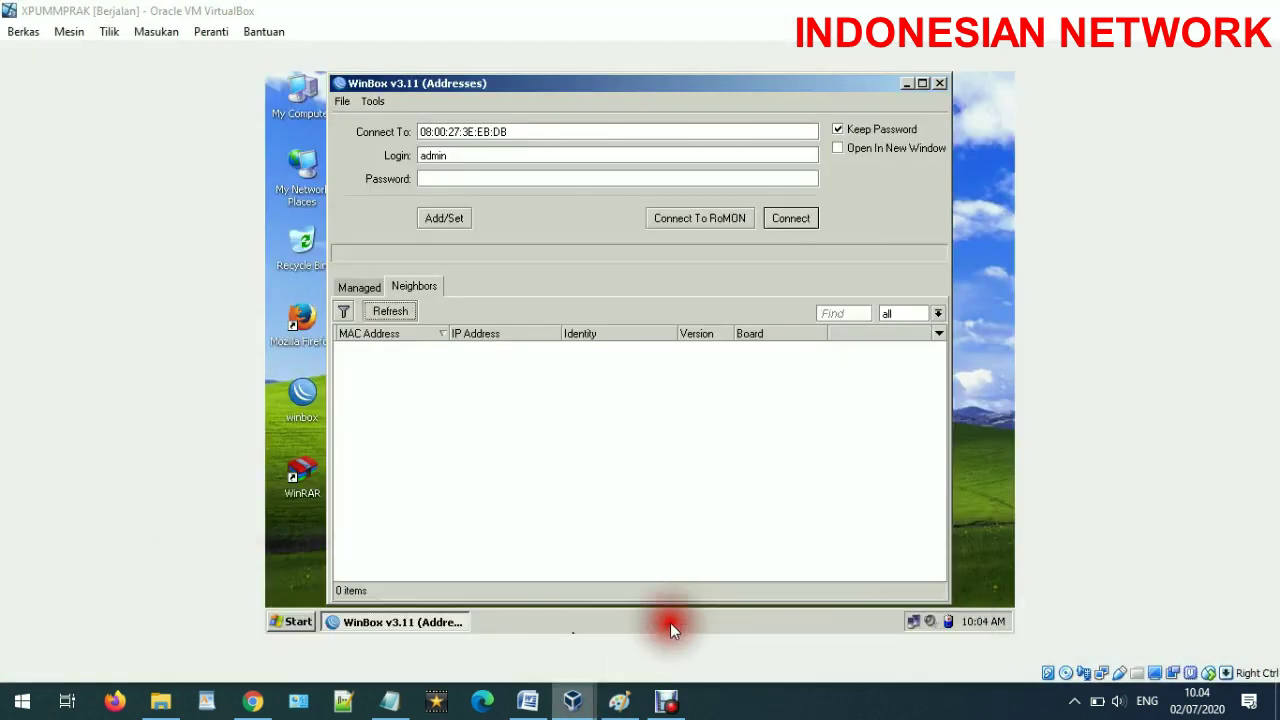
click(940, 83)
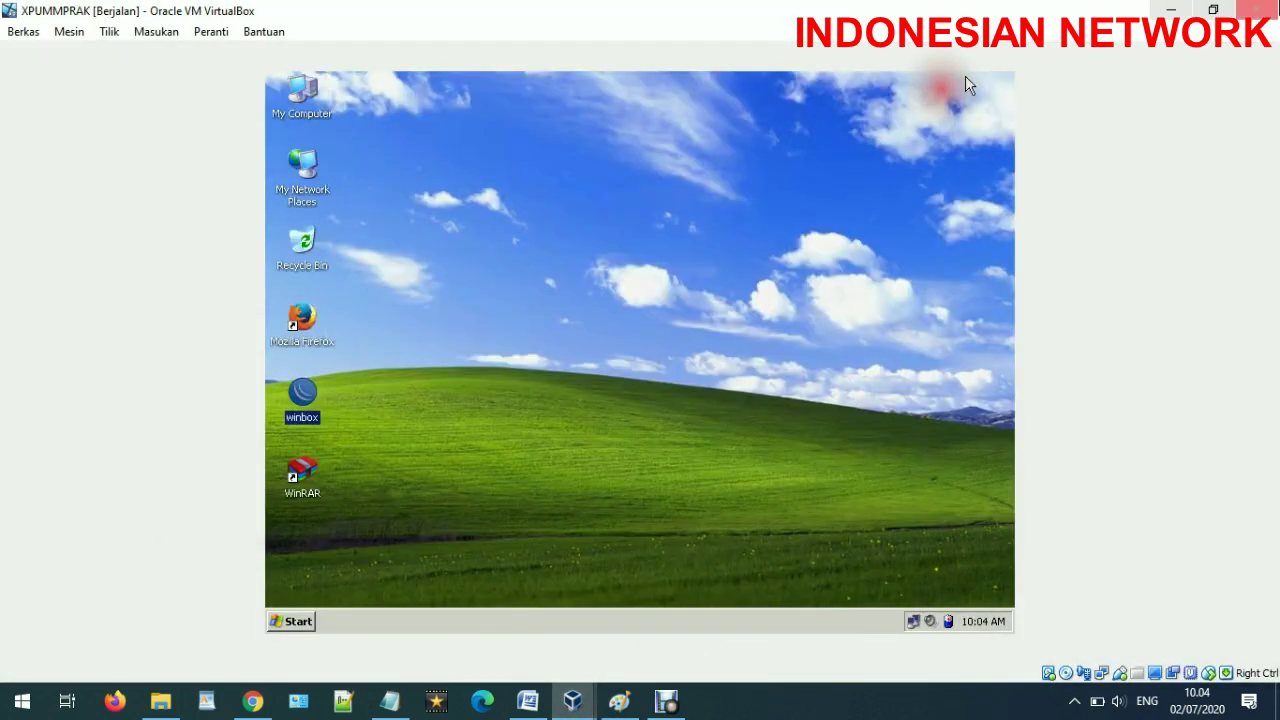
key(ctrl+q)
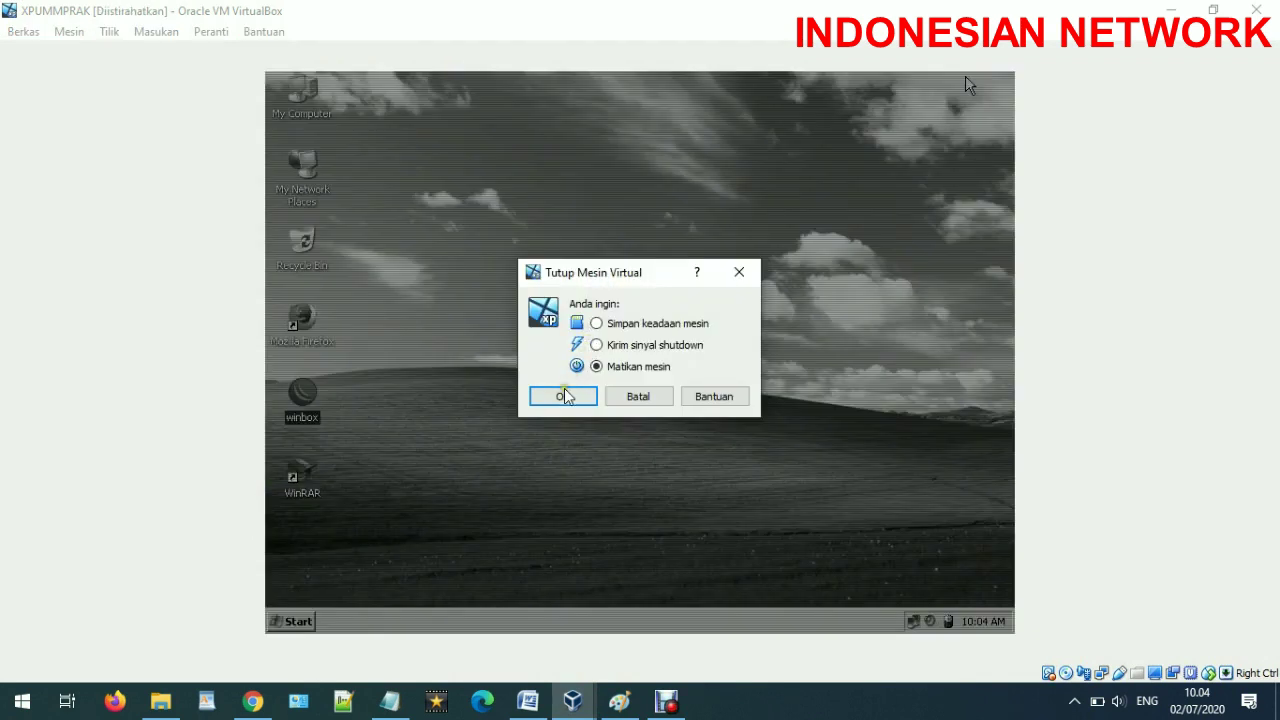
click(564, 396)
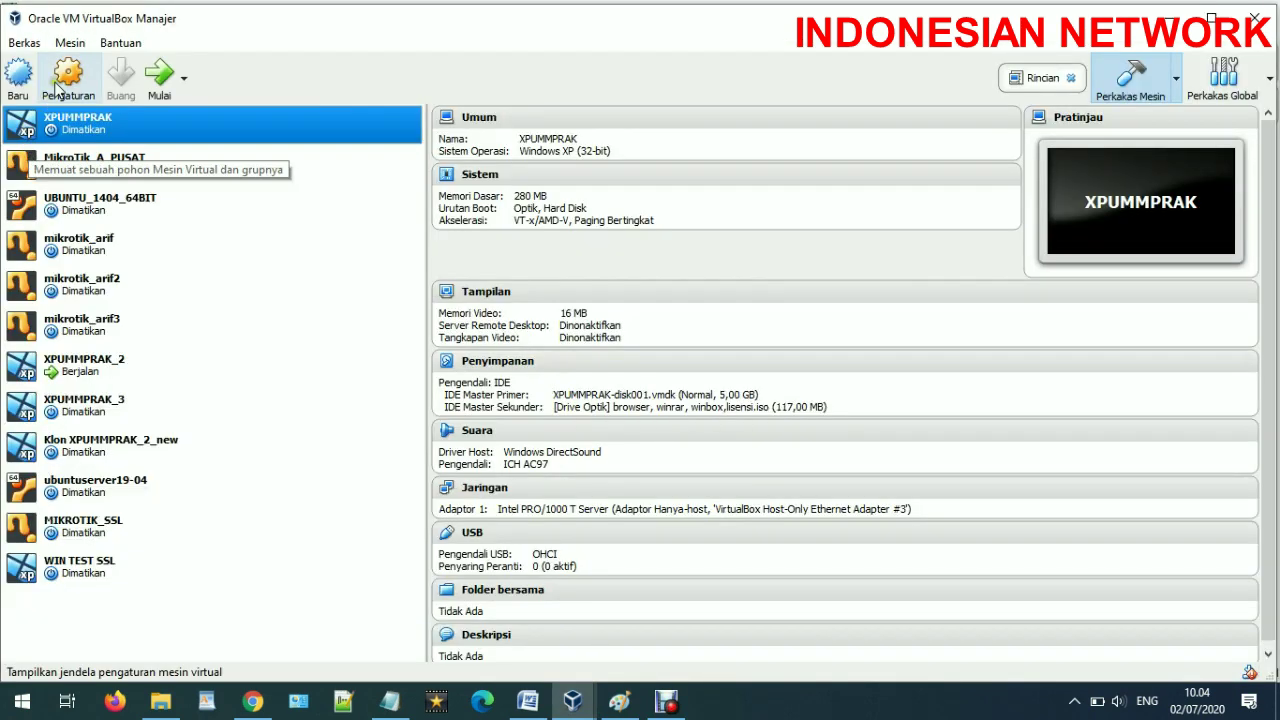
Step: Attach Adaptor 1 of XPUMMPRAK to Jaringan Internal with the network name "remote"
click(57, 88)
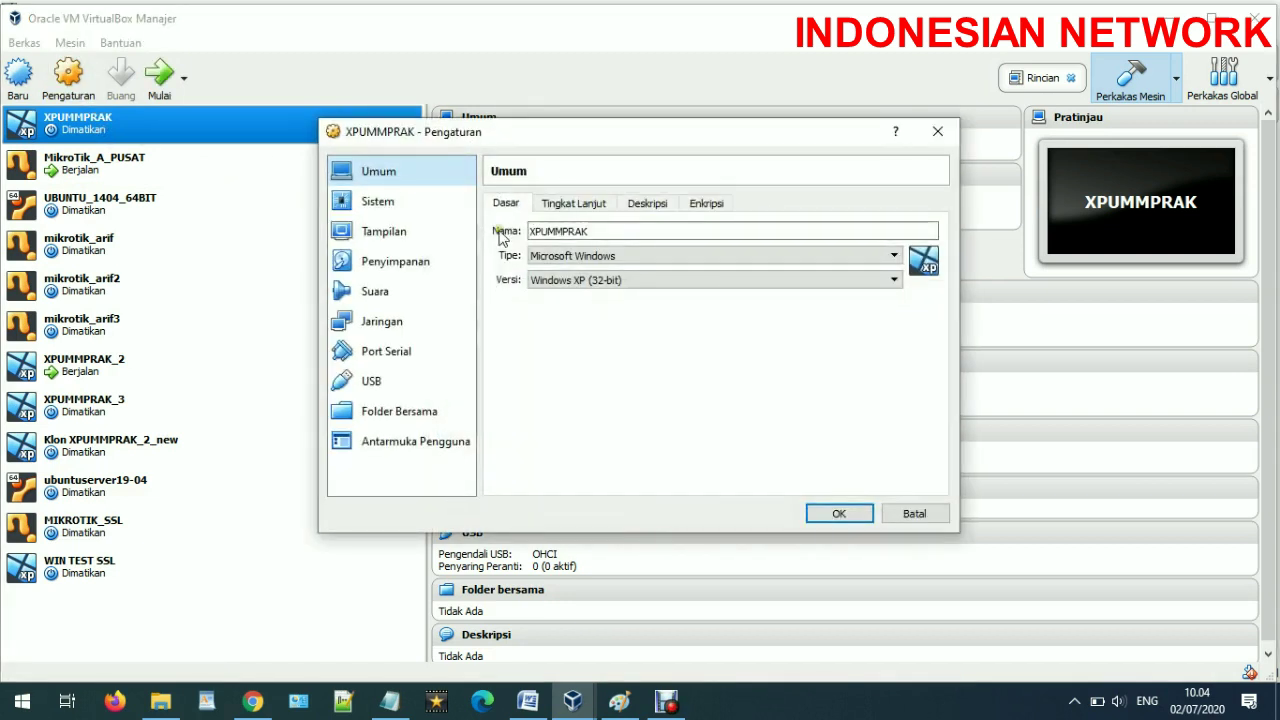
click(413, 318)
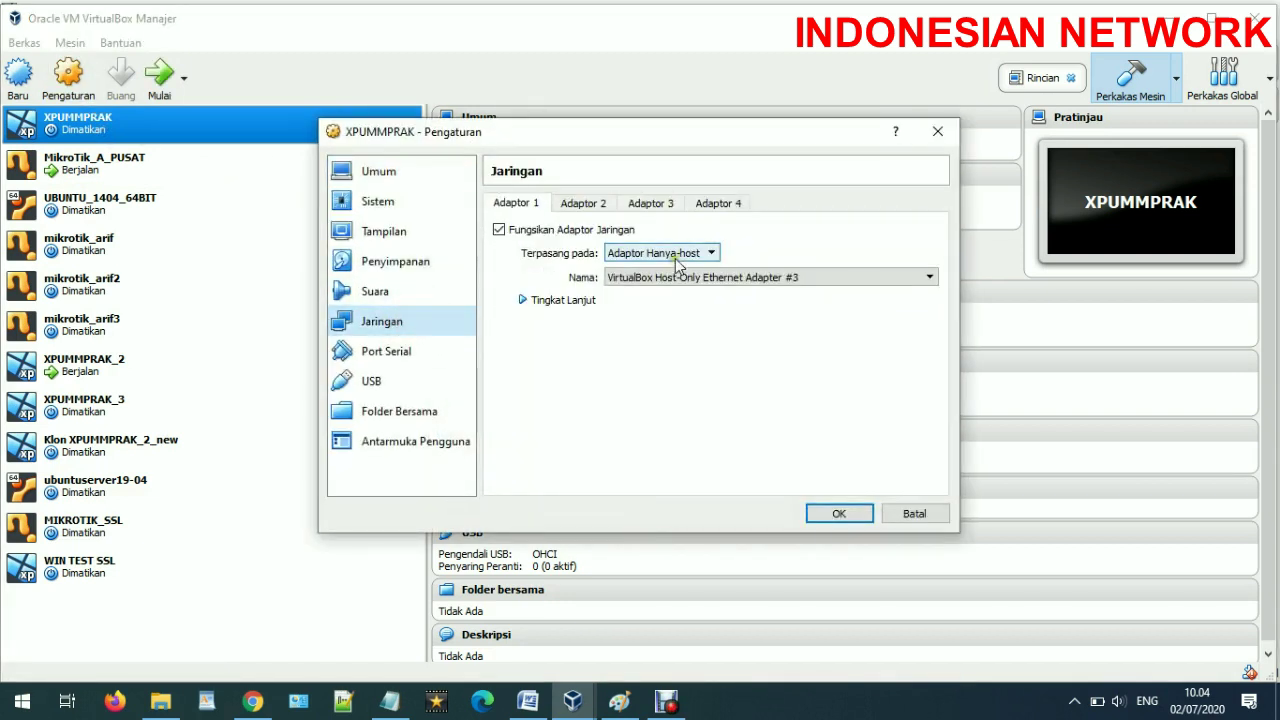
click(575, 203)
click(516, 203)
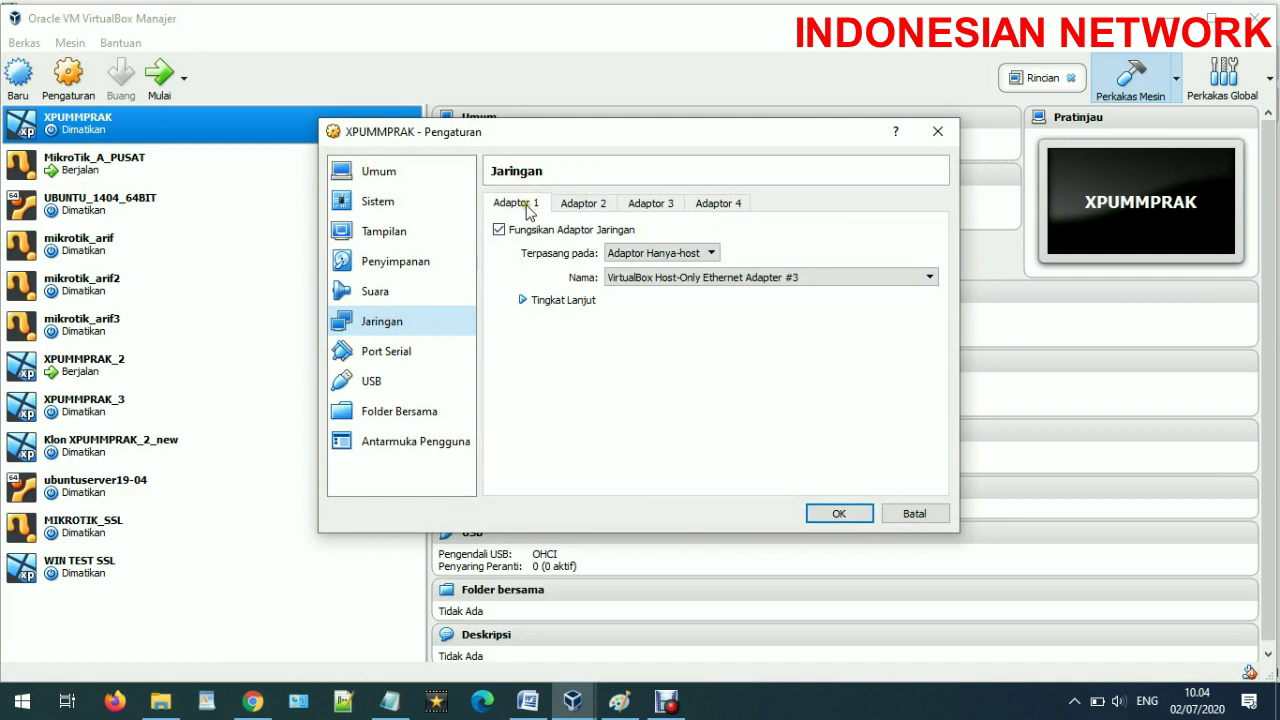
click(625, 253)
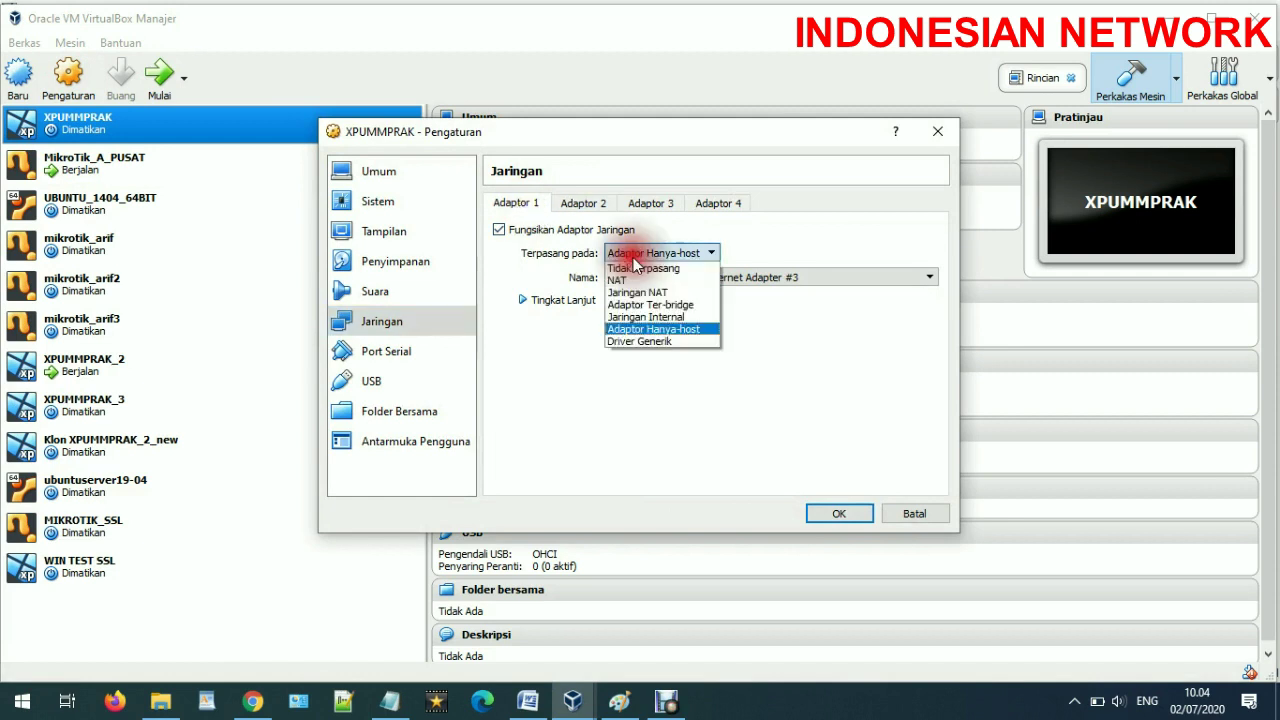
click(645, 316)
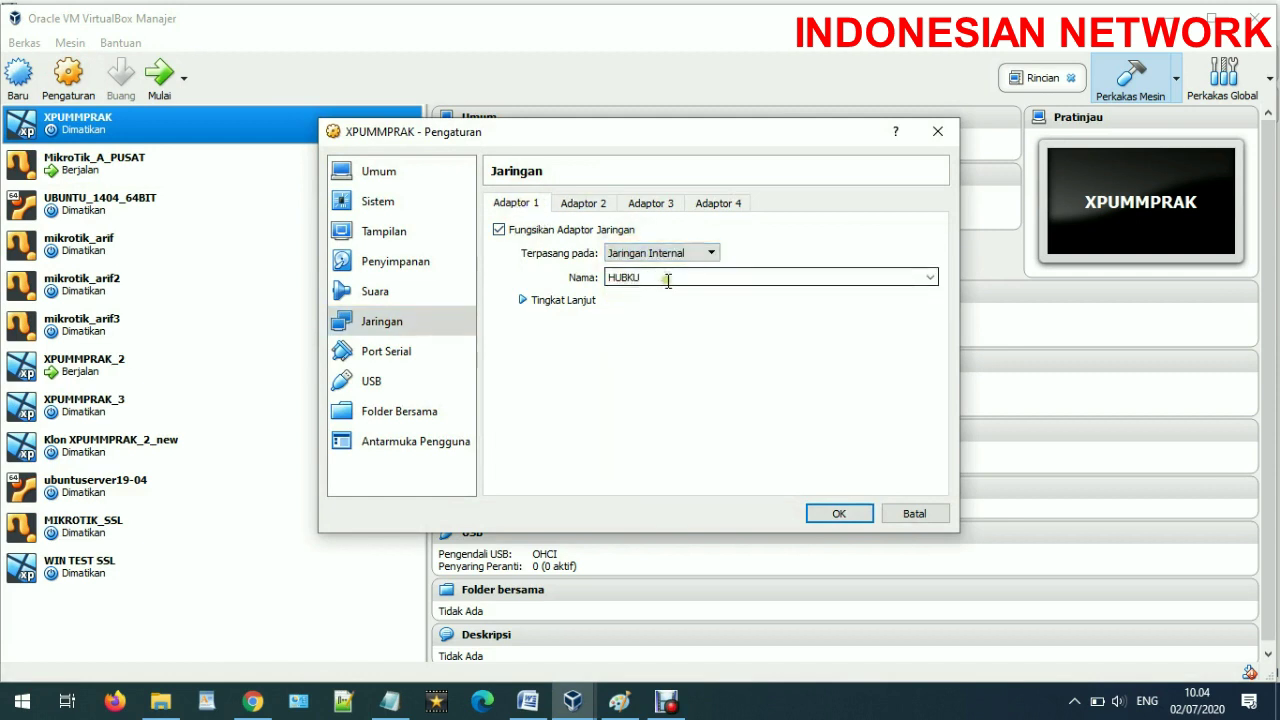
click(930, 277)
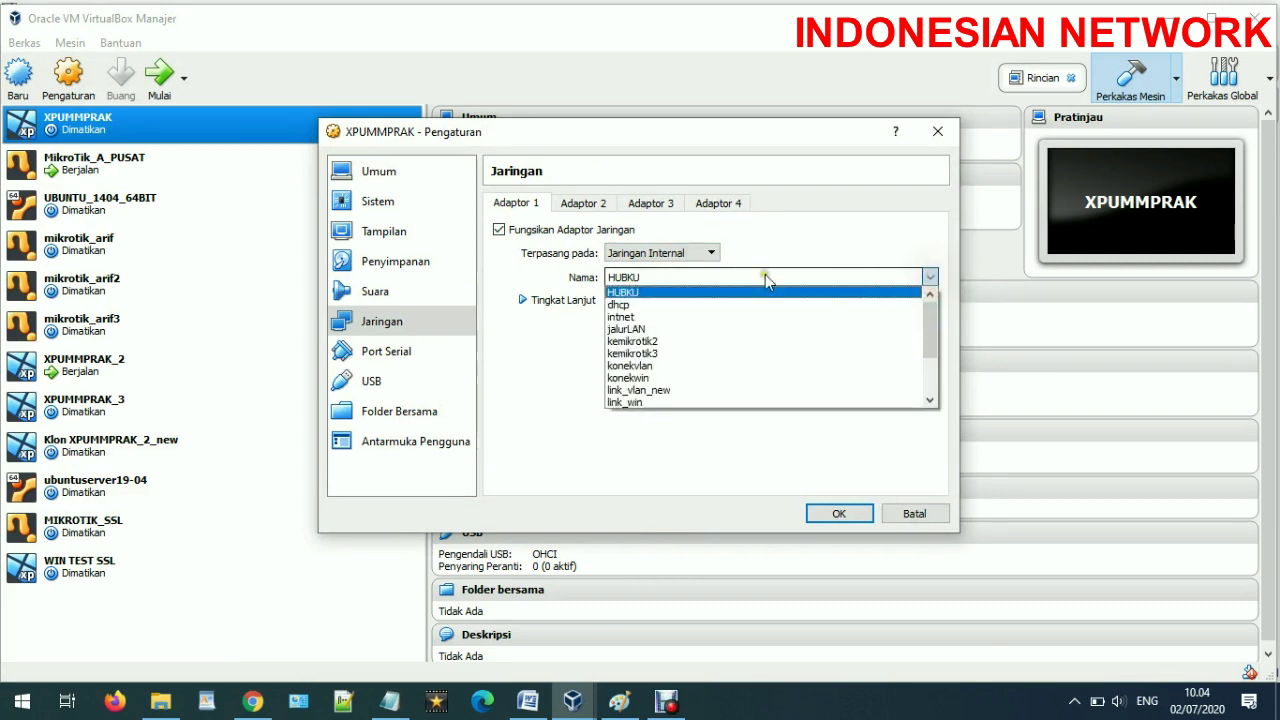
scroll(648, 344, down, 2)
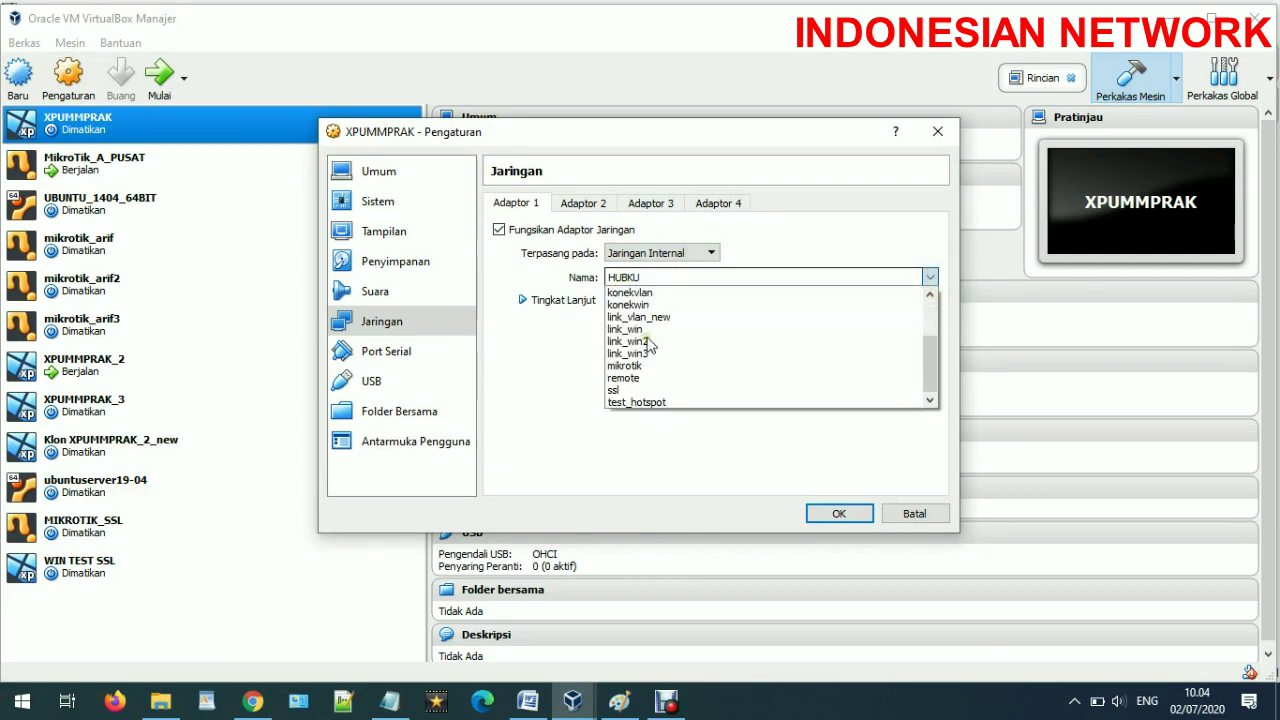
click(628, 378)
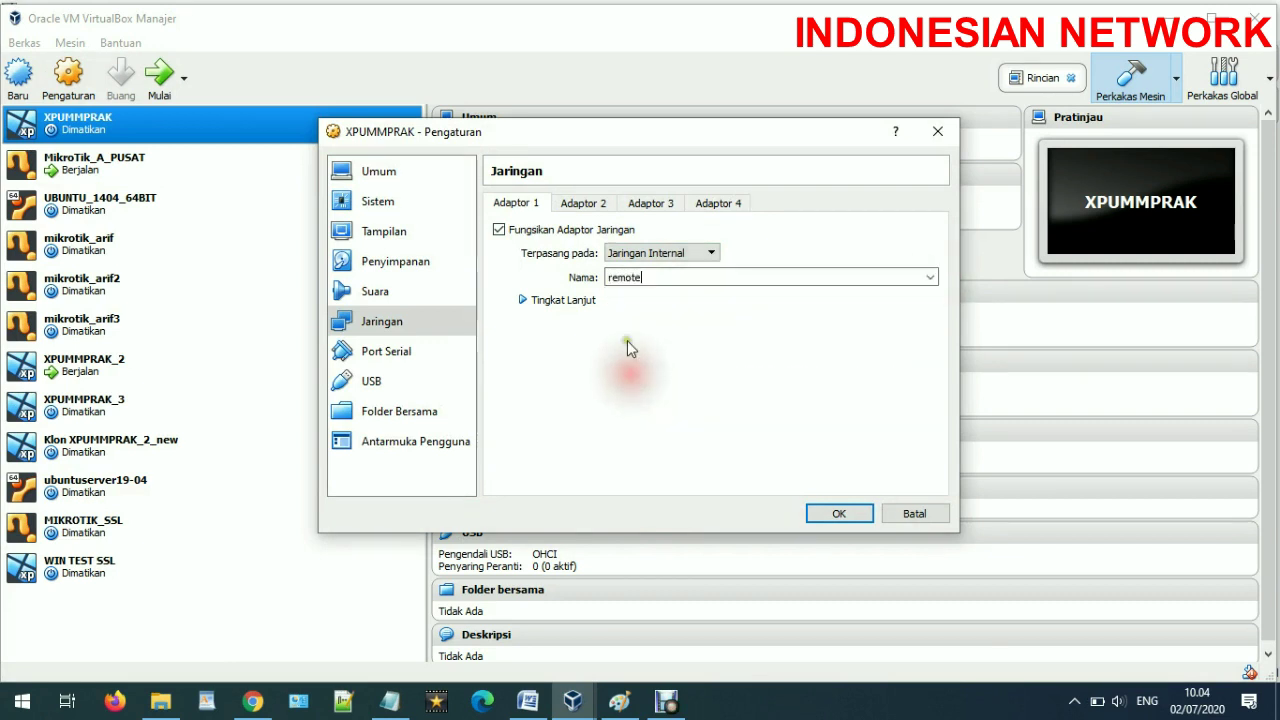
Step: Set Adaptor 1's Mode Promiscuous to Ijinkan Semua with Kabel Tersambung enabled, save the settings, and start XPUMMPRAK
click(578, 303)
click(661, 396)
click(839, 513)
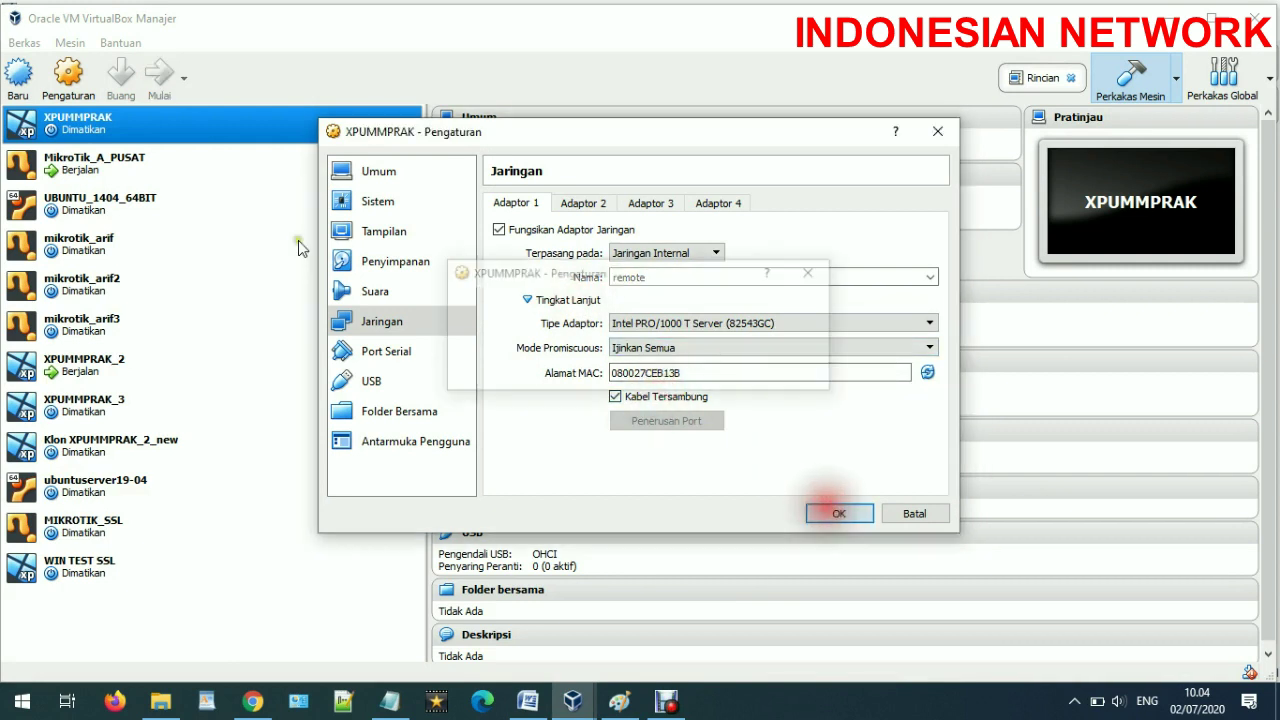
click(159, 72)
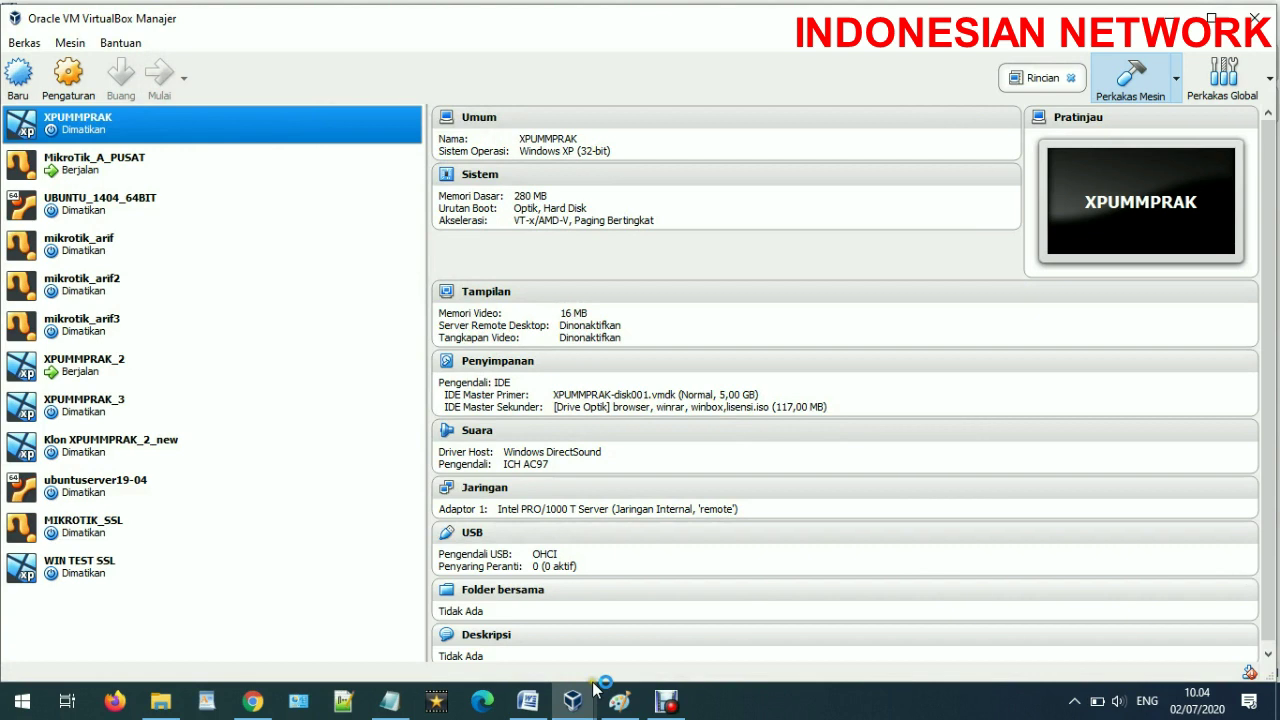
Step: Review the Paint diagram and XPUMMPRAK_2's network adapter settings, closing the settings without changes
click(619, 700)
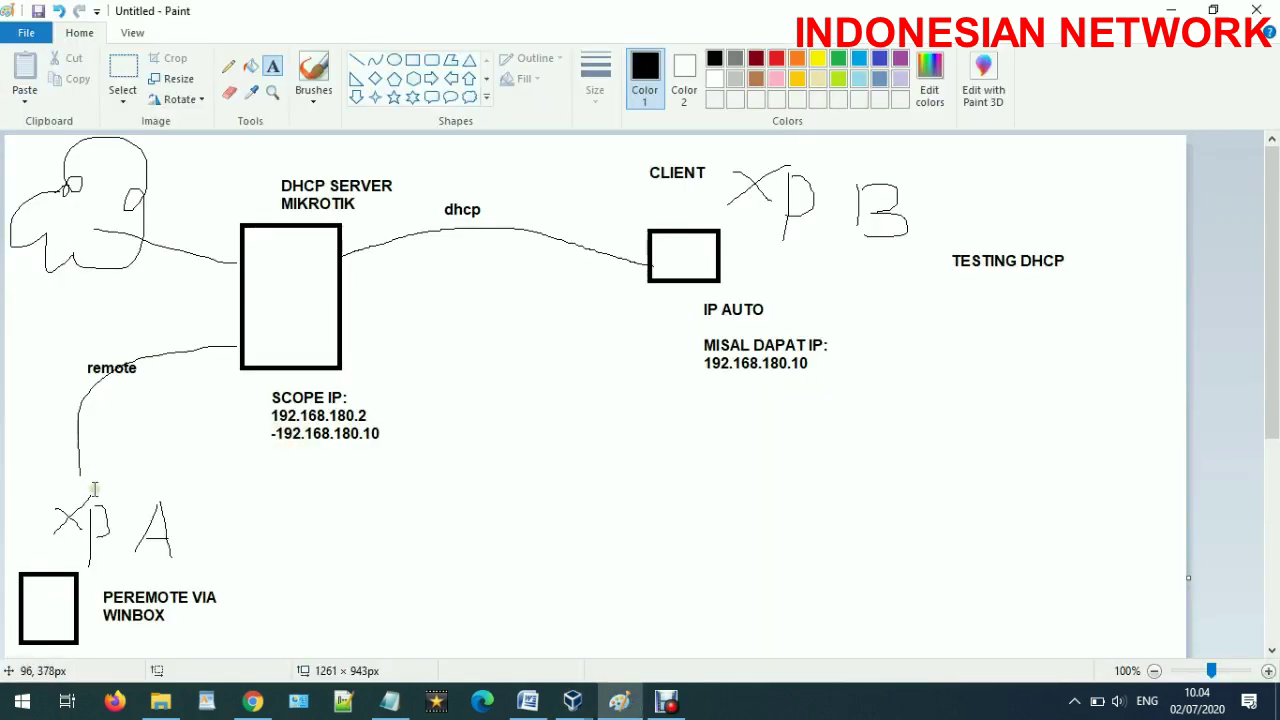
click(1170, 10)
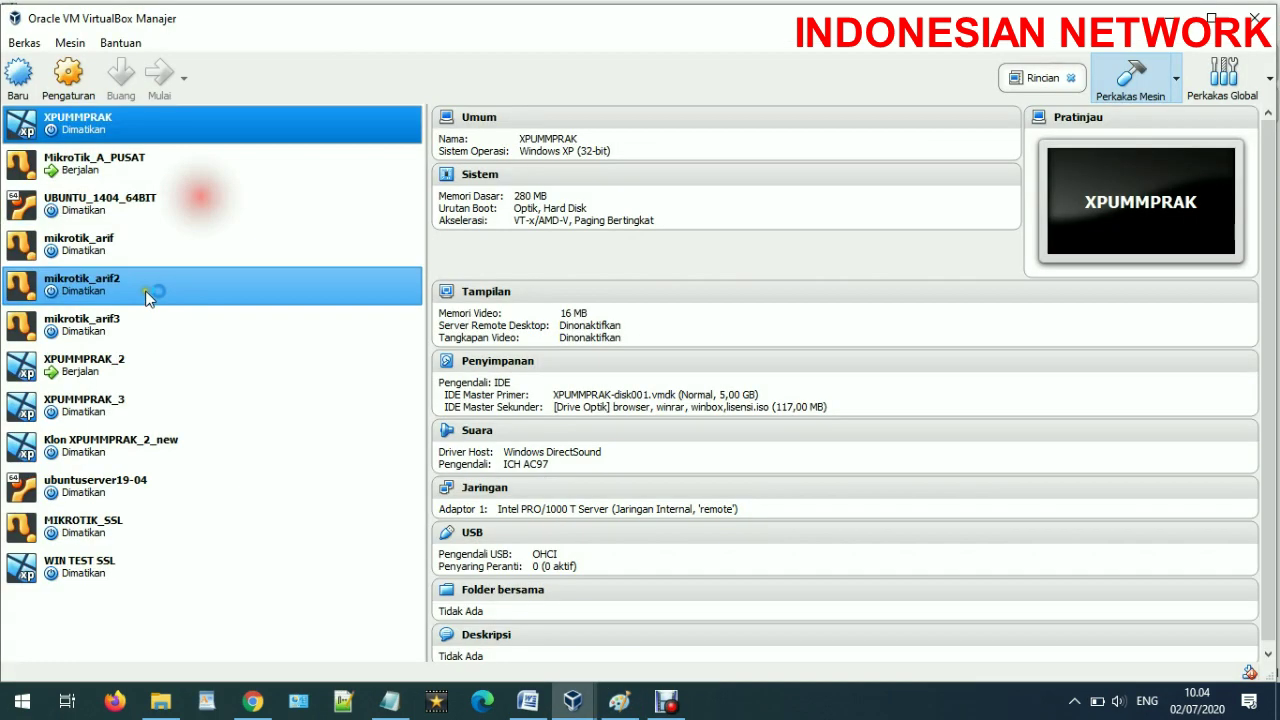
click(128, 366)
click(72, 90)
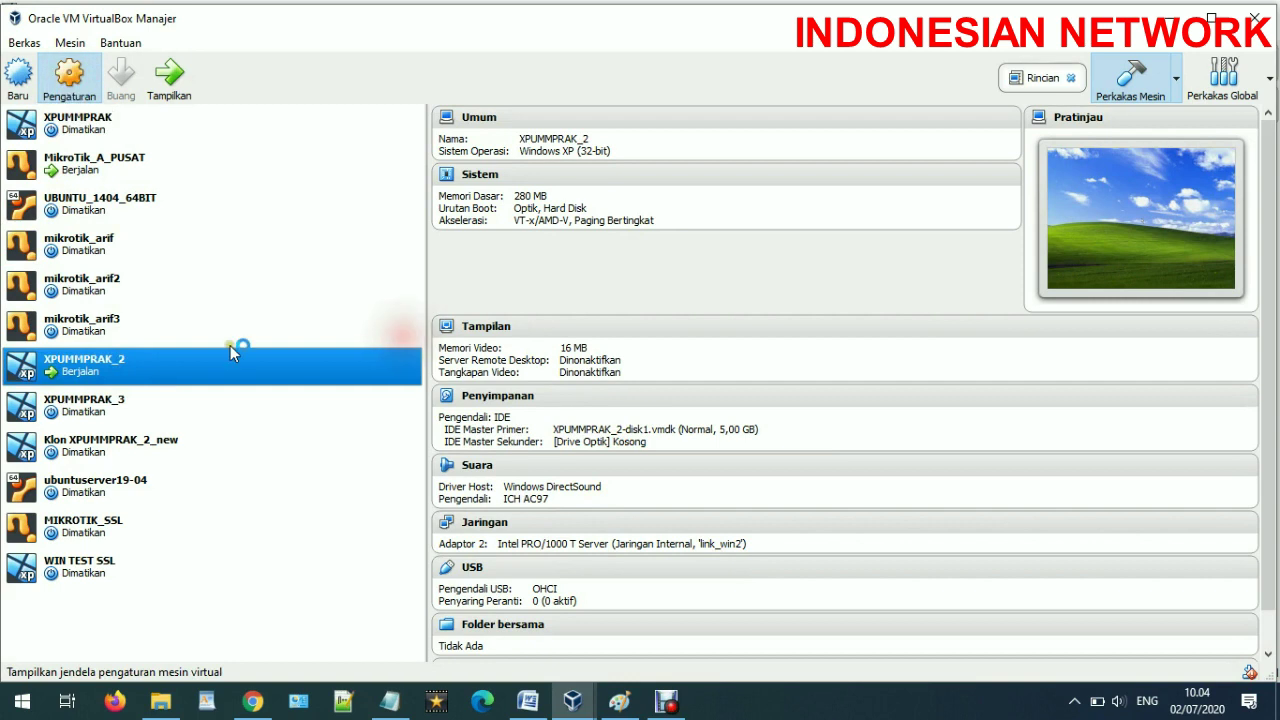
click(470, 318)
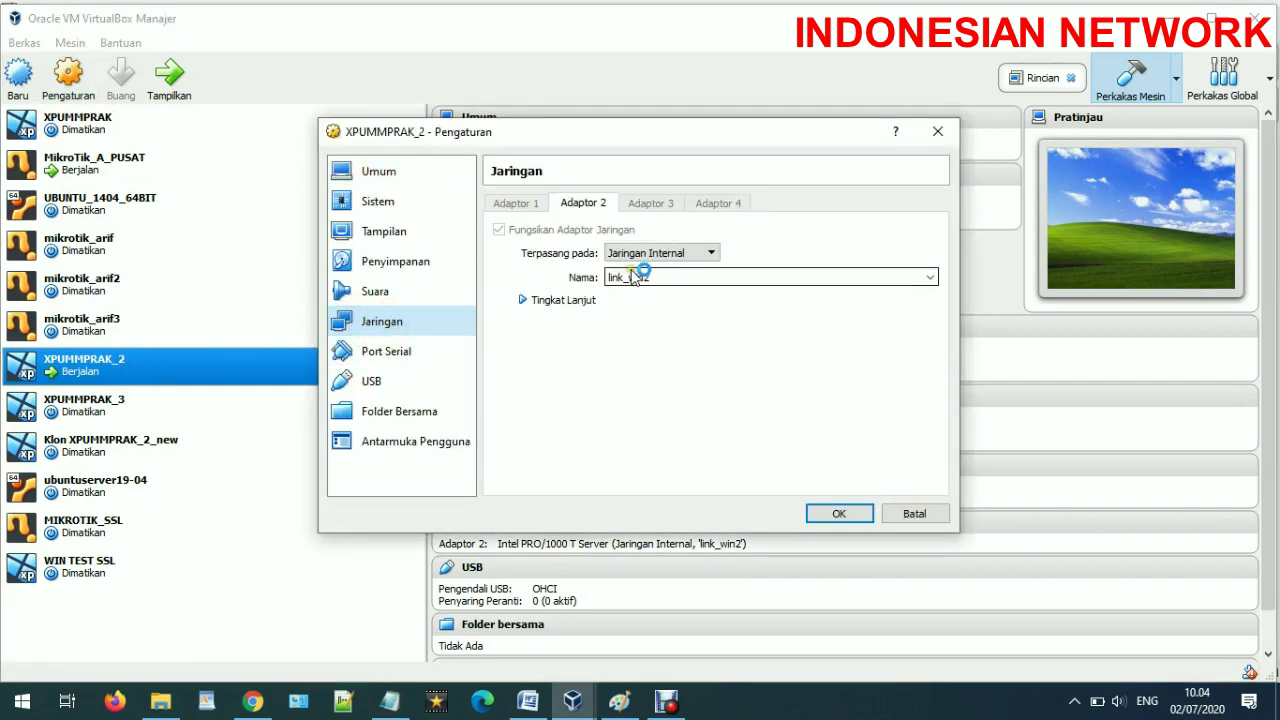
click(908, 514)
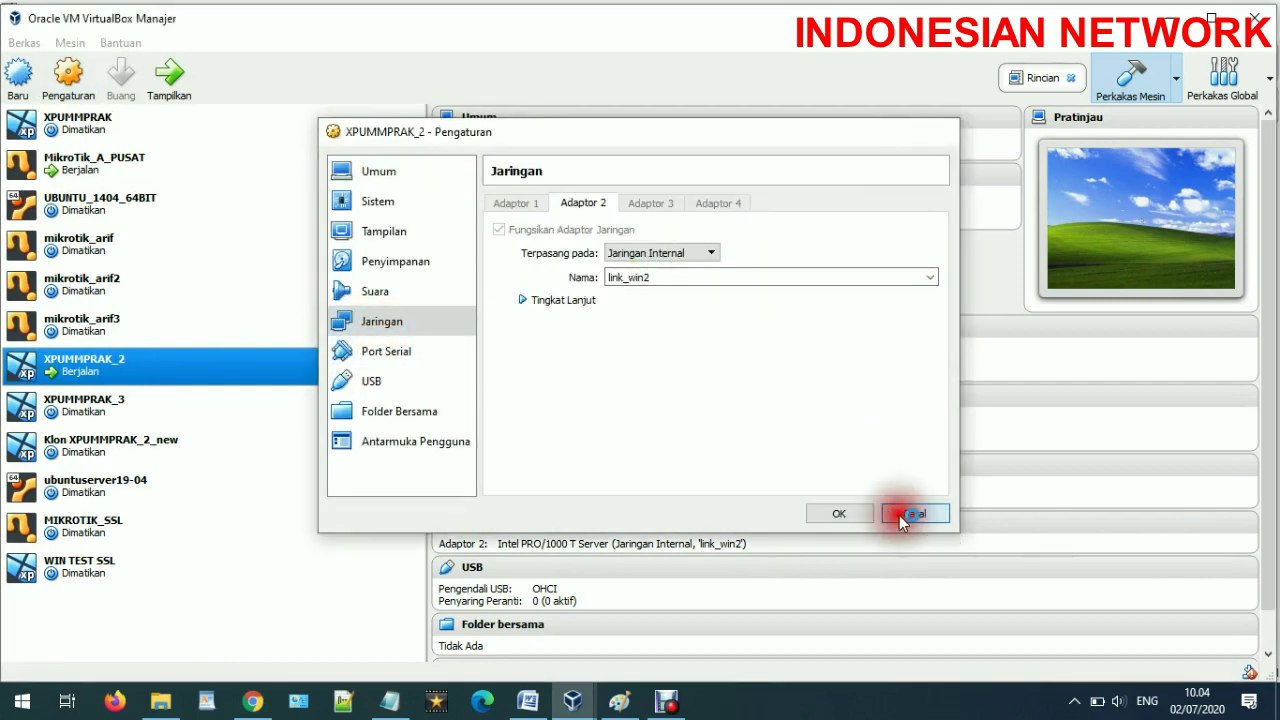
Step: Power off the XPUMMPRAK_2 virtual machine and dismiss the settings error dialog
double_click(95, 372)
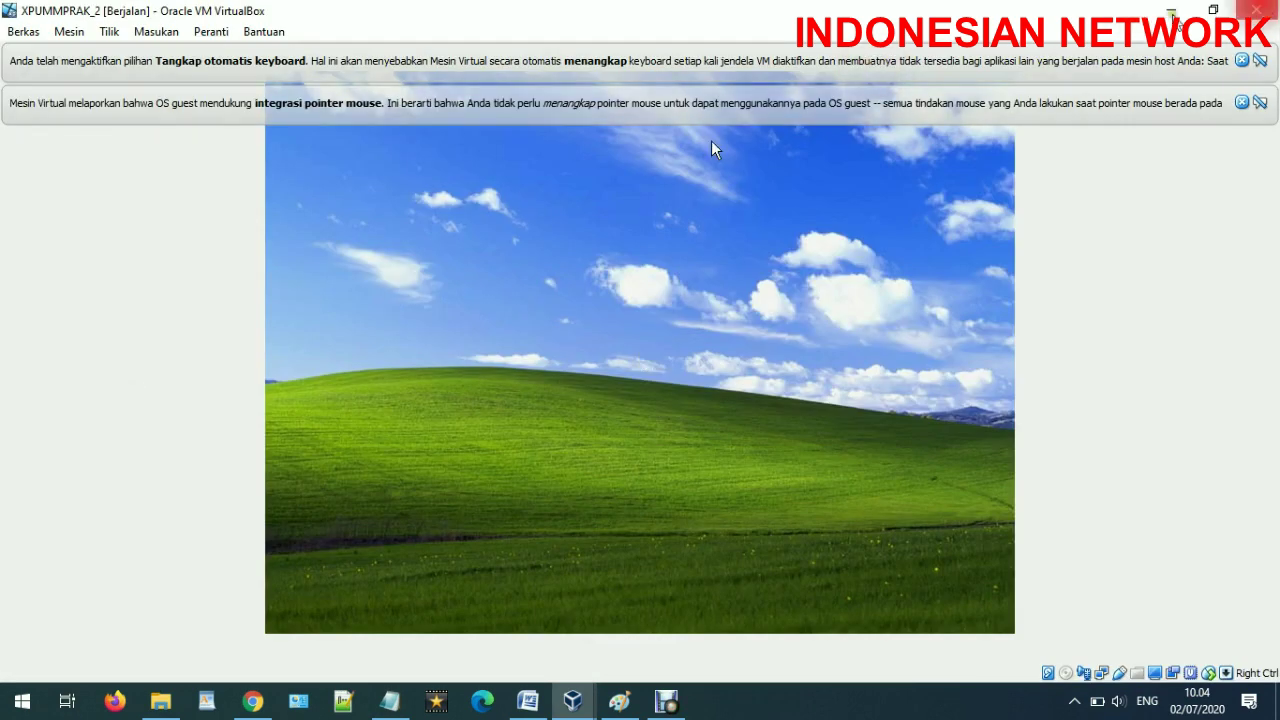
click(1256, 10)
click(569, 393)
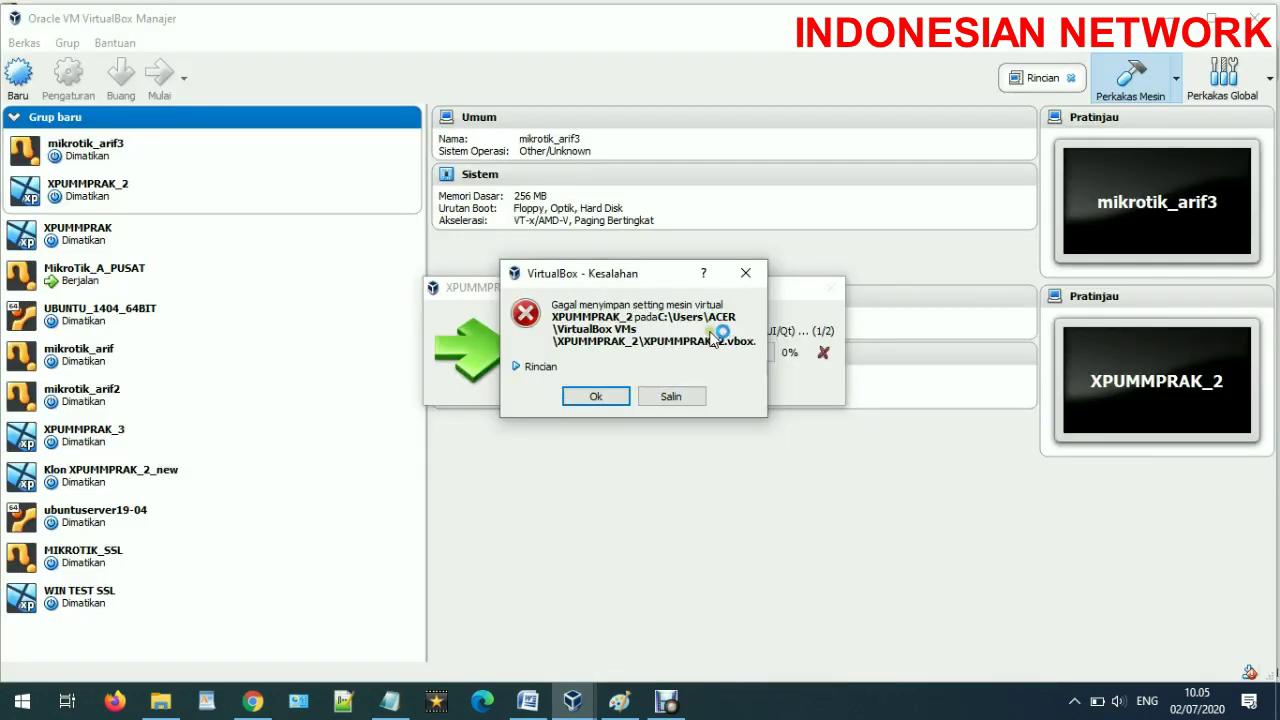
click(745, 273)
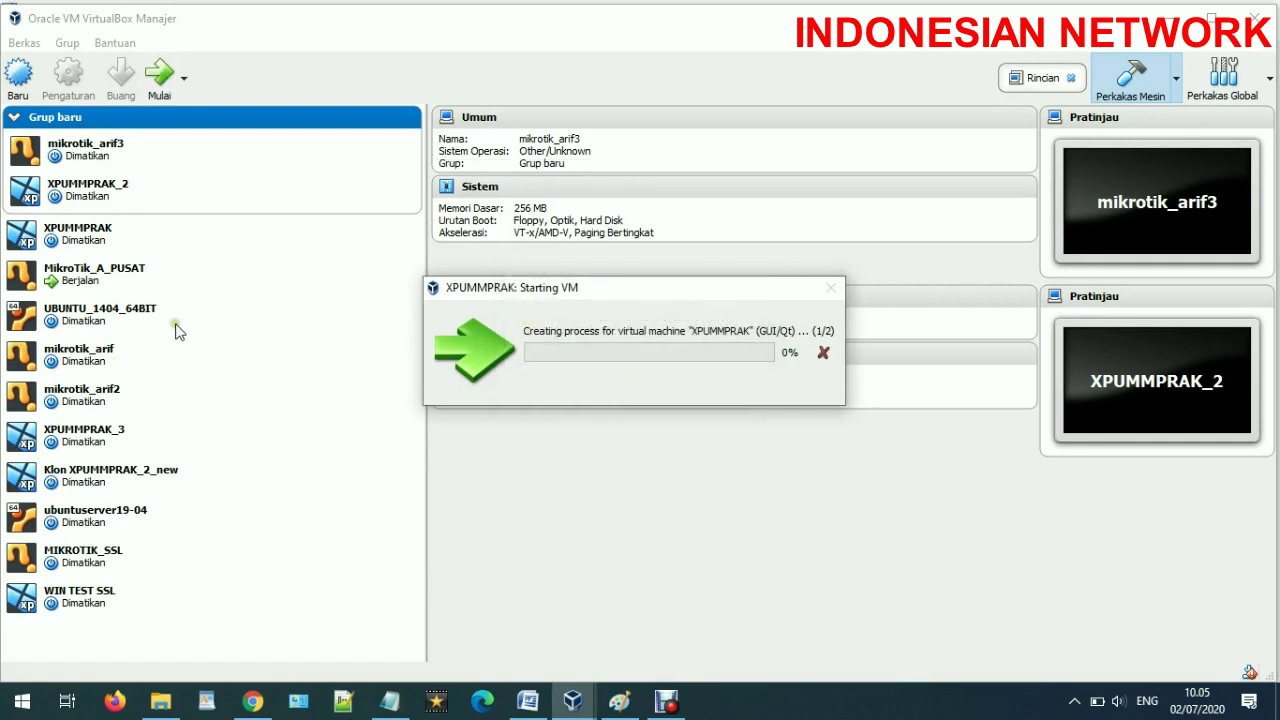
Step: Enable Adaptor 1 in XPUMMPRAK_2's network settings and attach it to Jaringan Internal
click(150, 193)
click(68, 78)
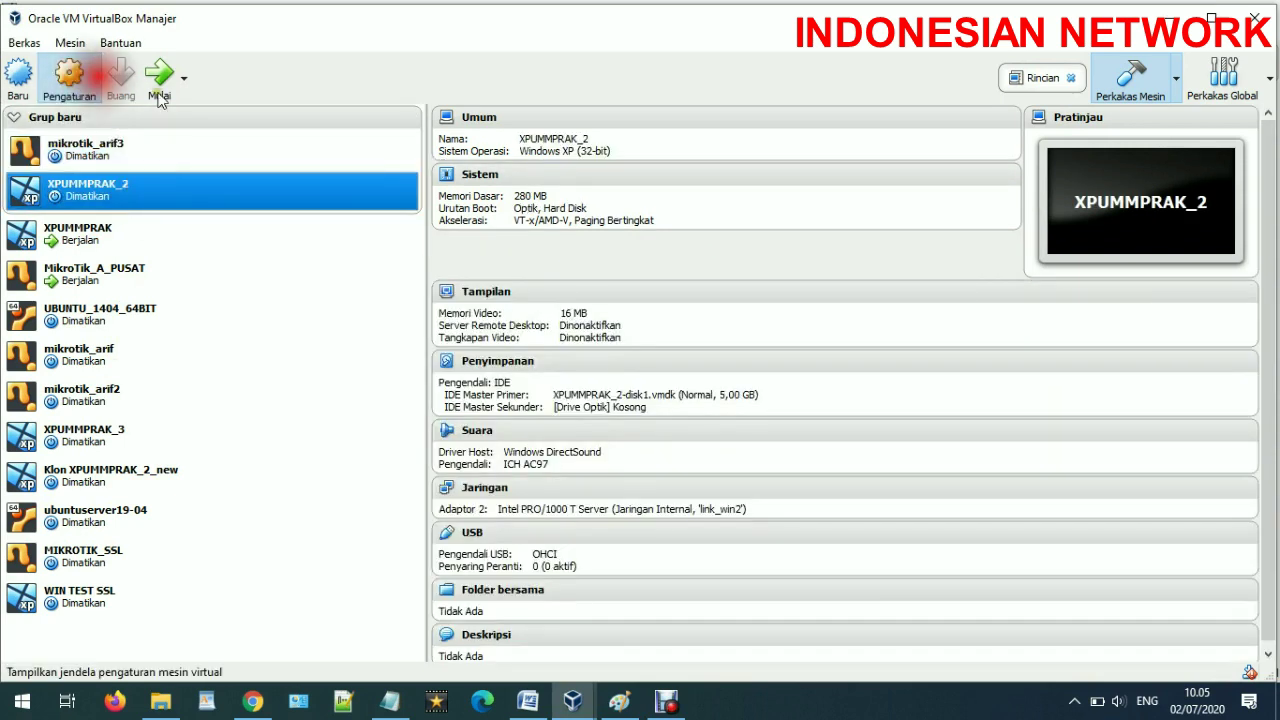
click(405, 324)
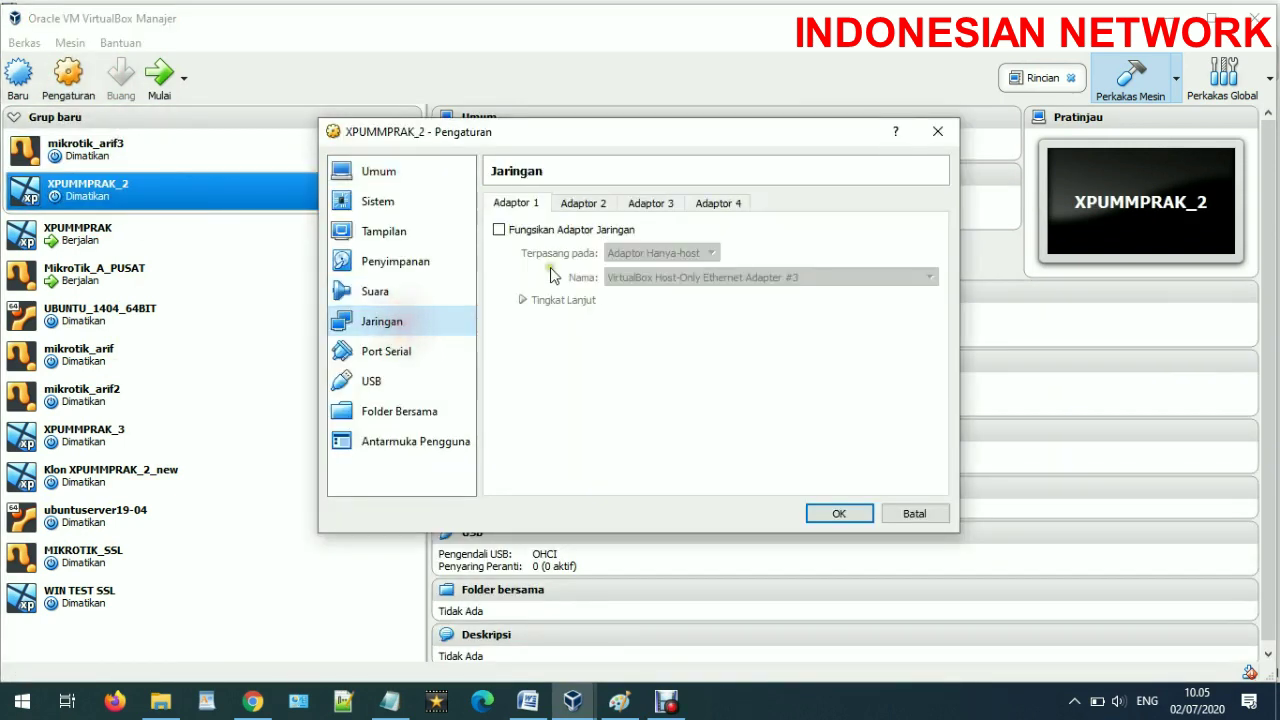
click(540, 230)
click(674, 256)
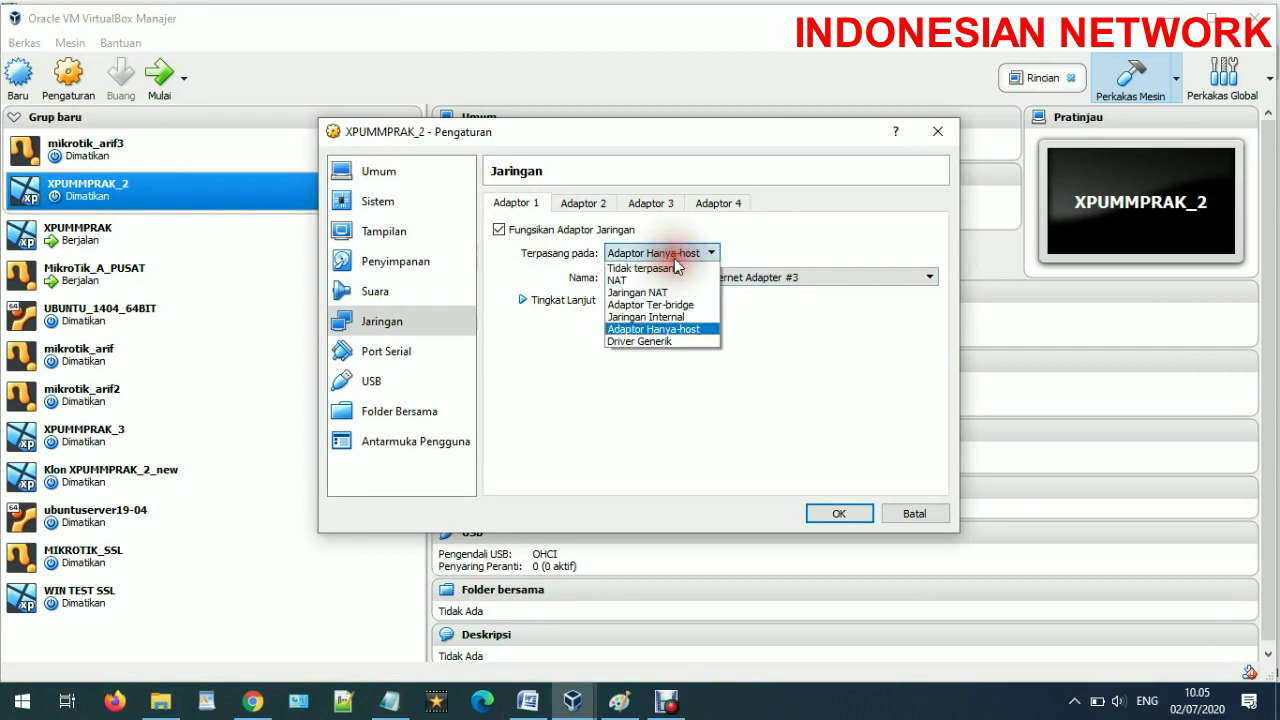
click(662, 302)
Step: Set Adaptor 1's internal network name to "dhcp", save the settings, and start XPUMMPRAK_2
click(703, 280)
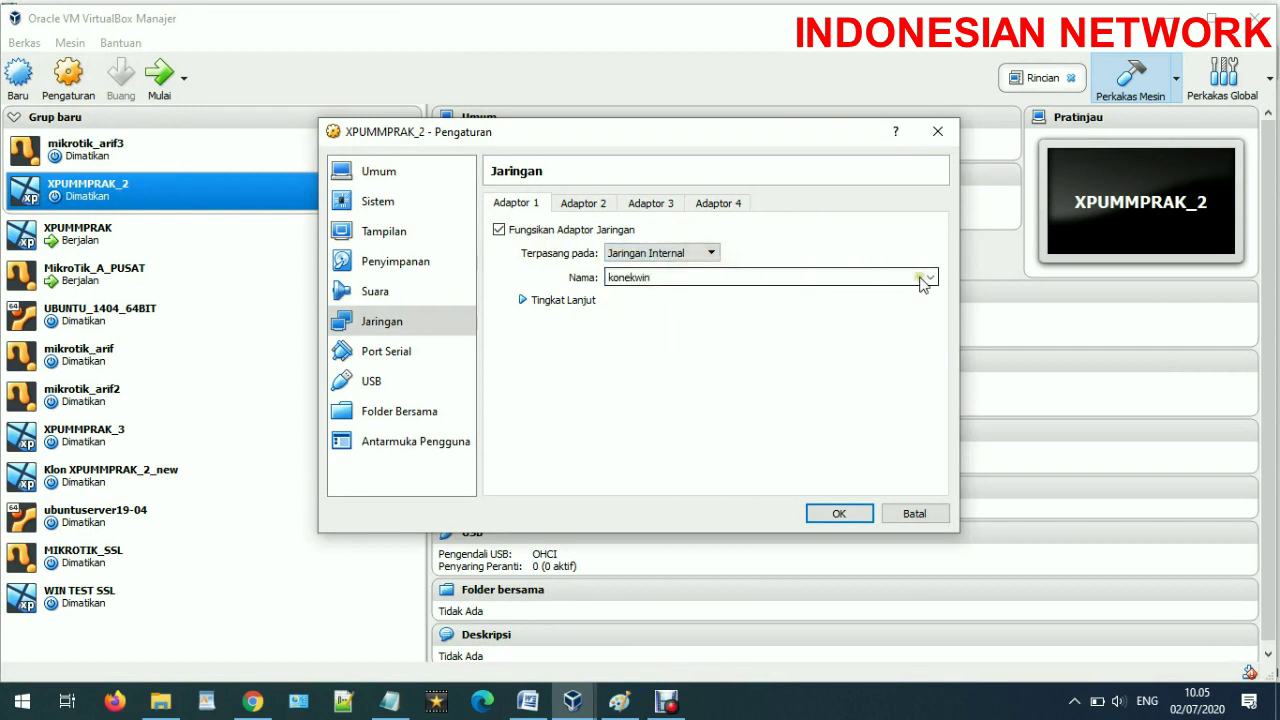
click(930, 277)
click(752, 300)
click(846, 514)
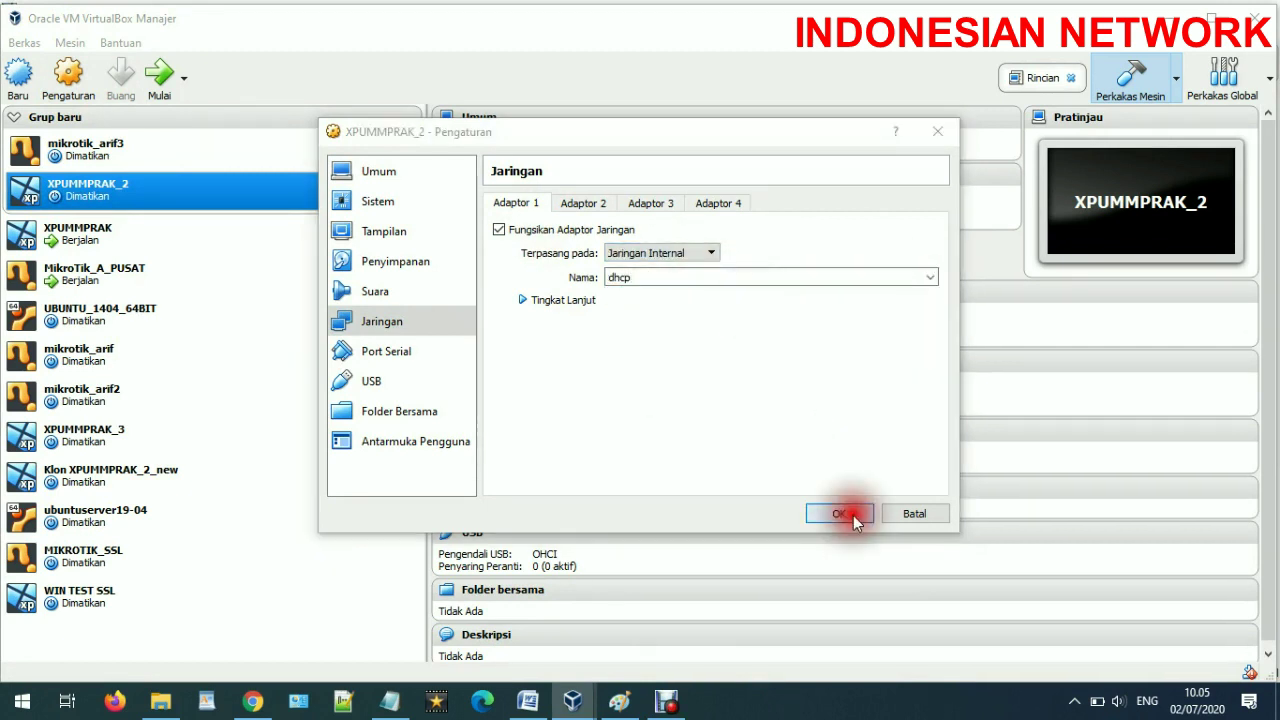
click(150, 202)
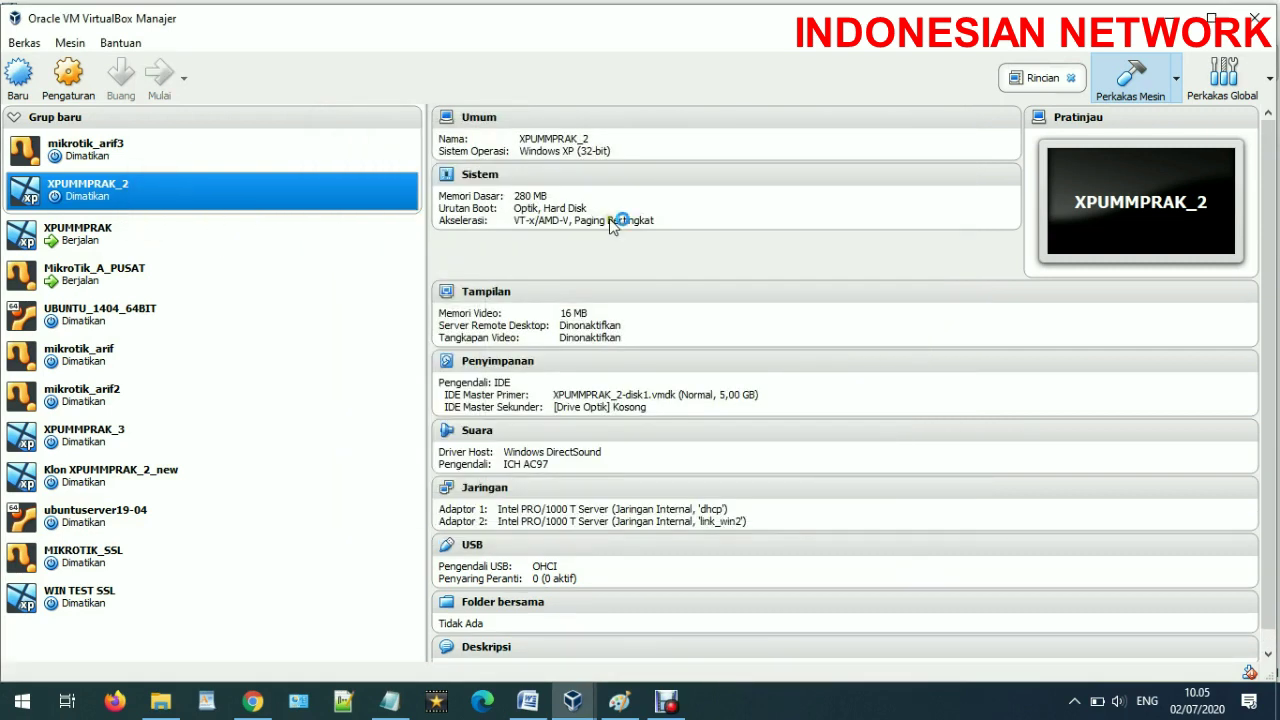
Step: Bring up the running XPUMMPRAK machine's window and dismiss its keyboard capture and mouse integration notices
double_click(115, 222)
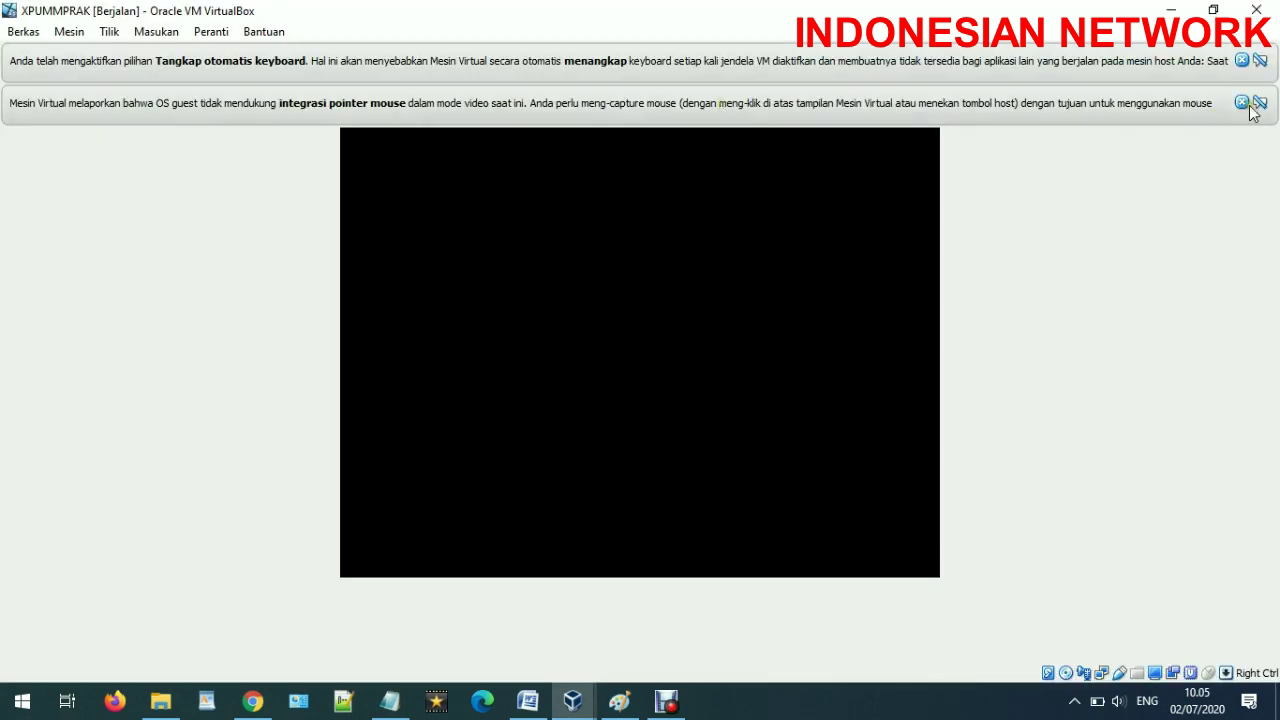
click(1244, 65)
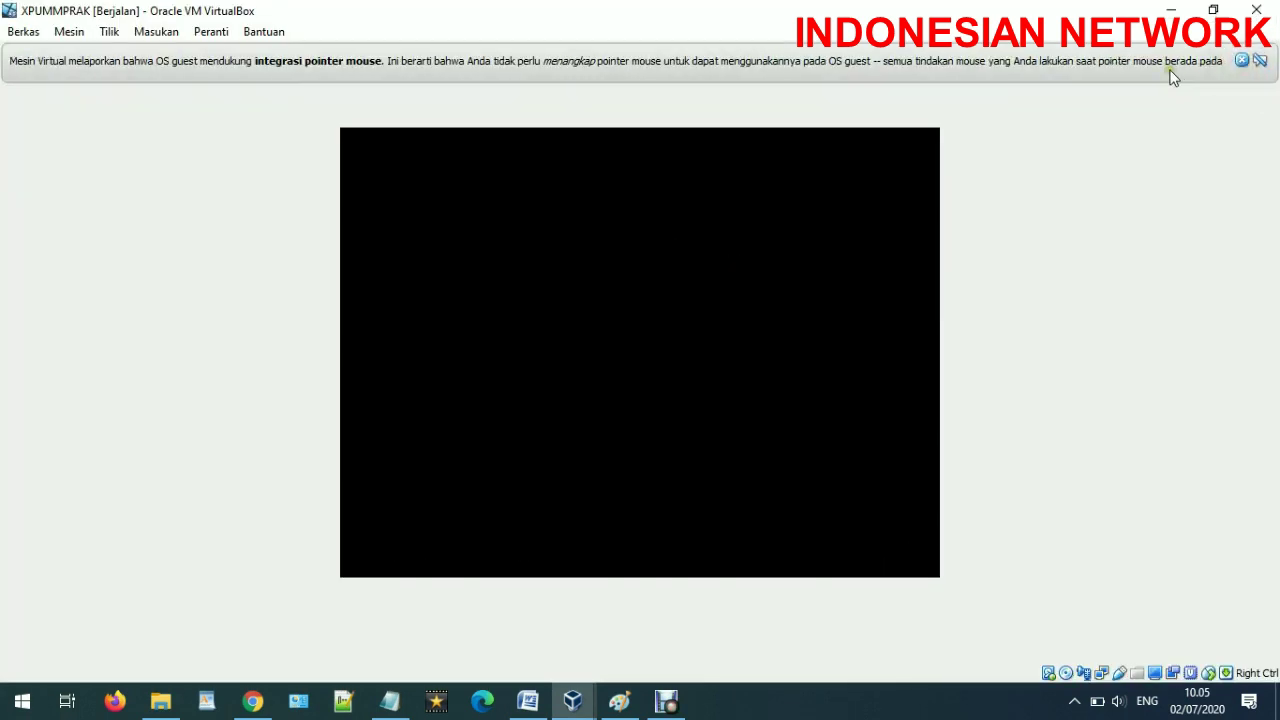
click(1244, 64)
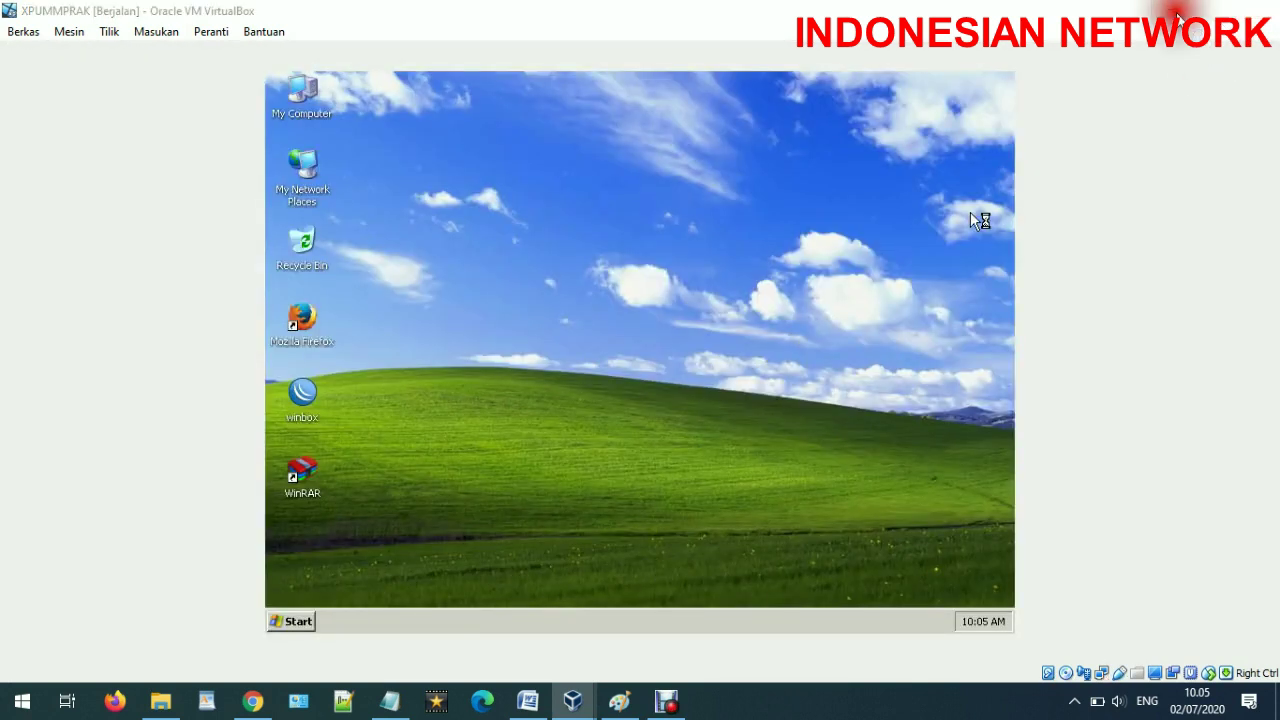
click(1175, 12)
click(1176, 12)
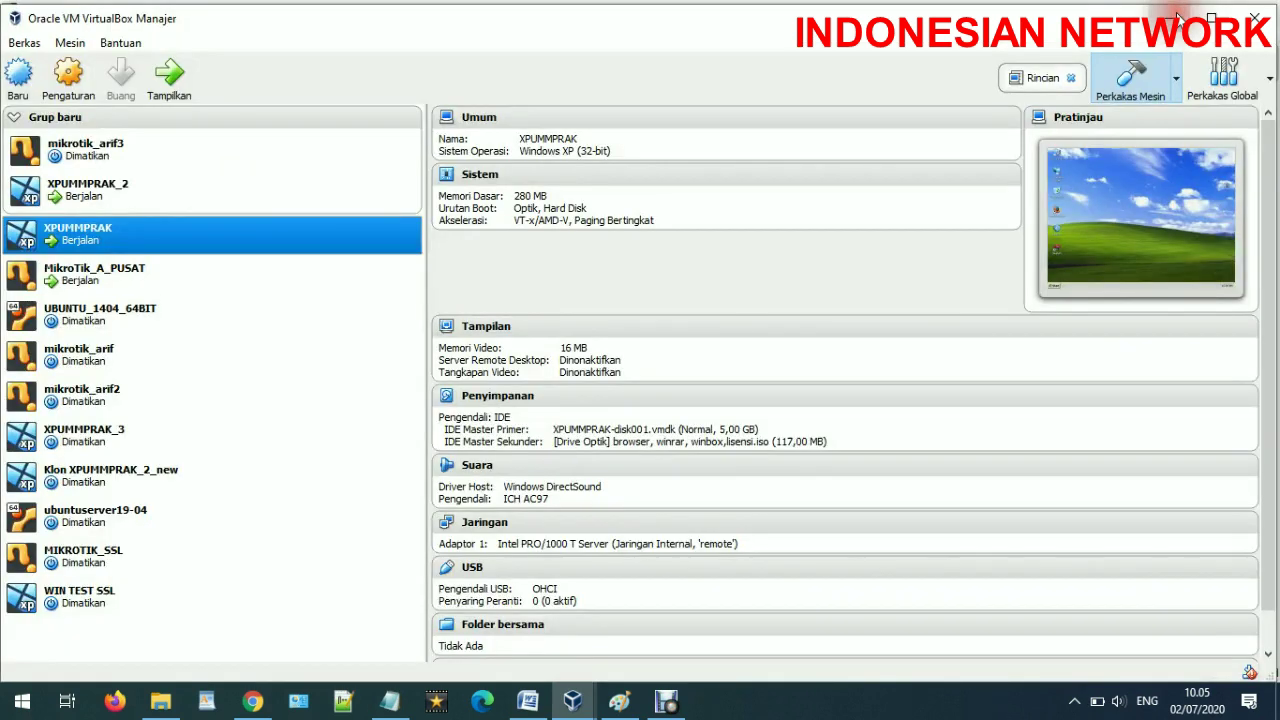
click(575, 686)
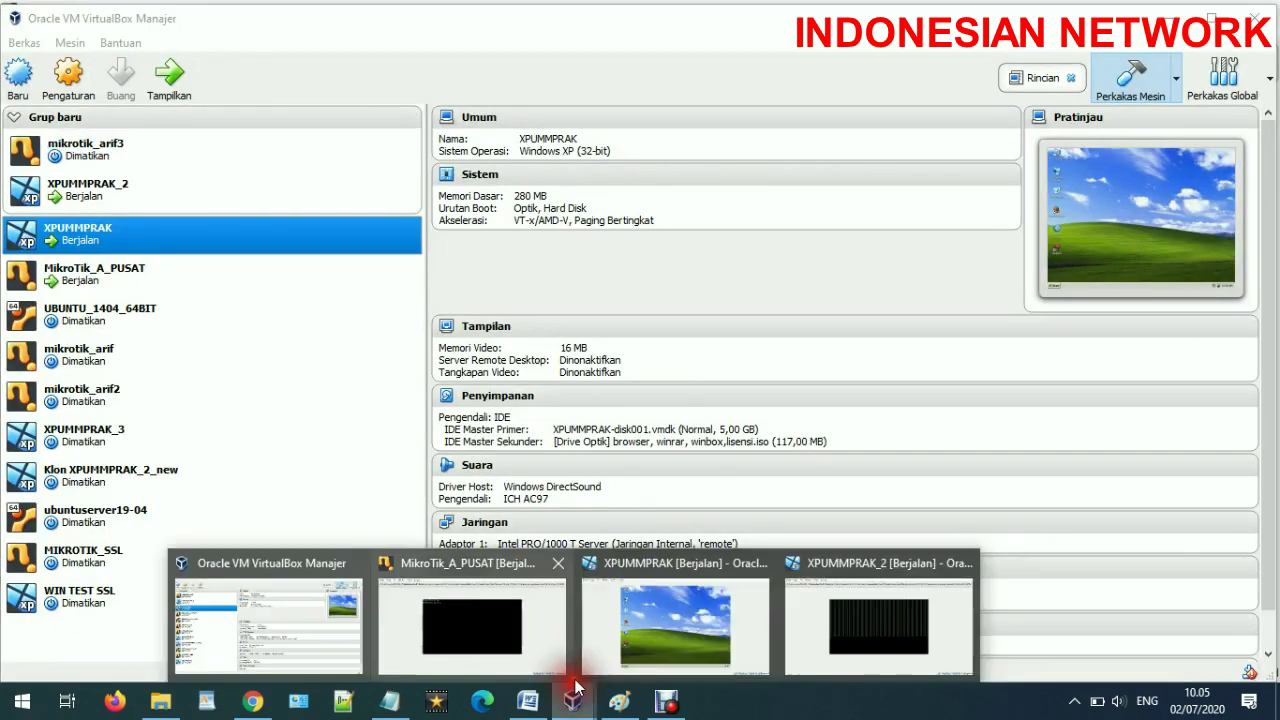
click(667, 619)
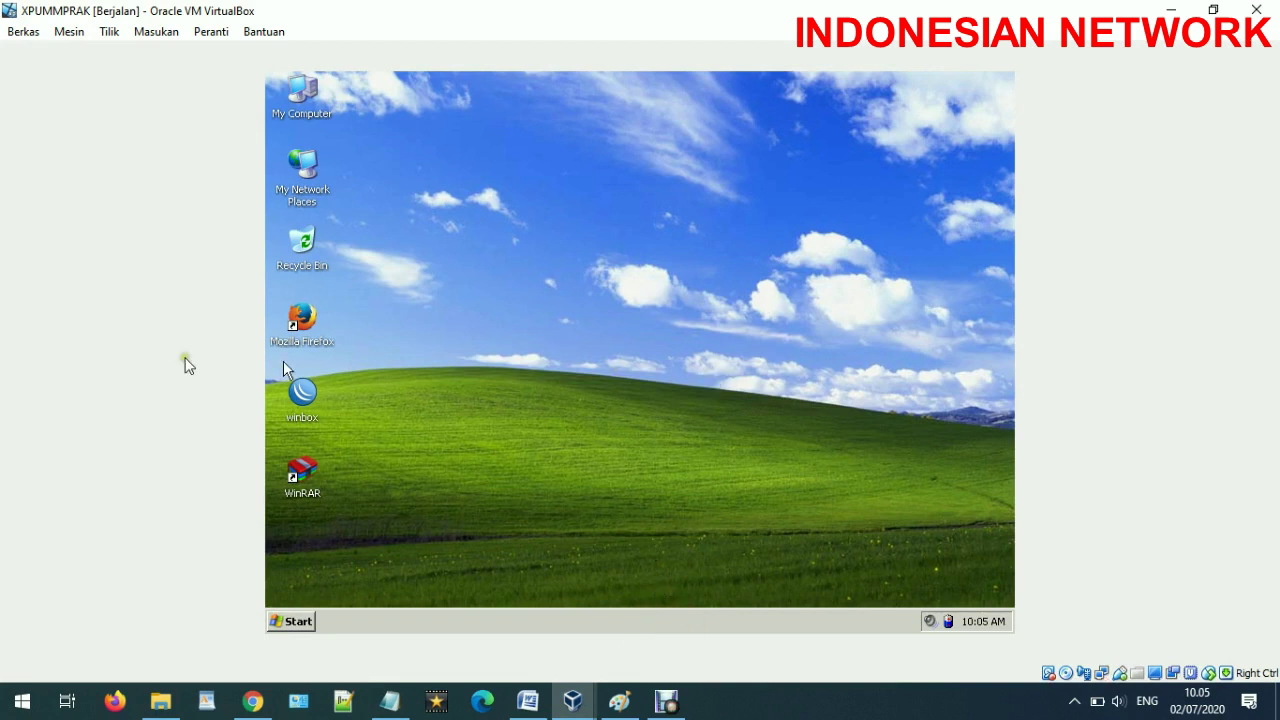
Step: Launch WinBox in XPUMMPRAK, refresh the neighbors, and connect to MikroTik at 08:00:27:EE:F9:2F as admin
double_click(301, 393)
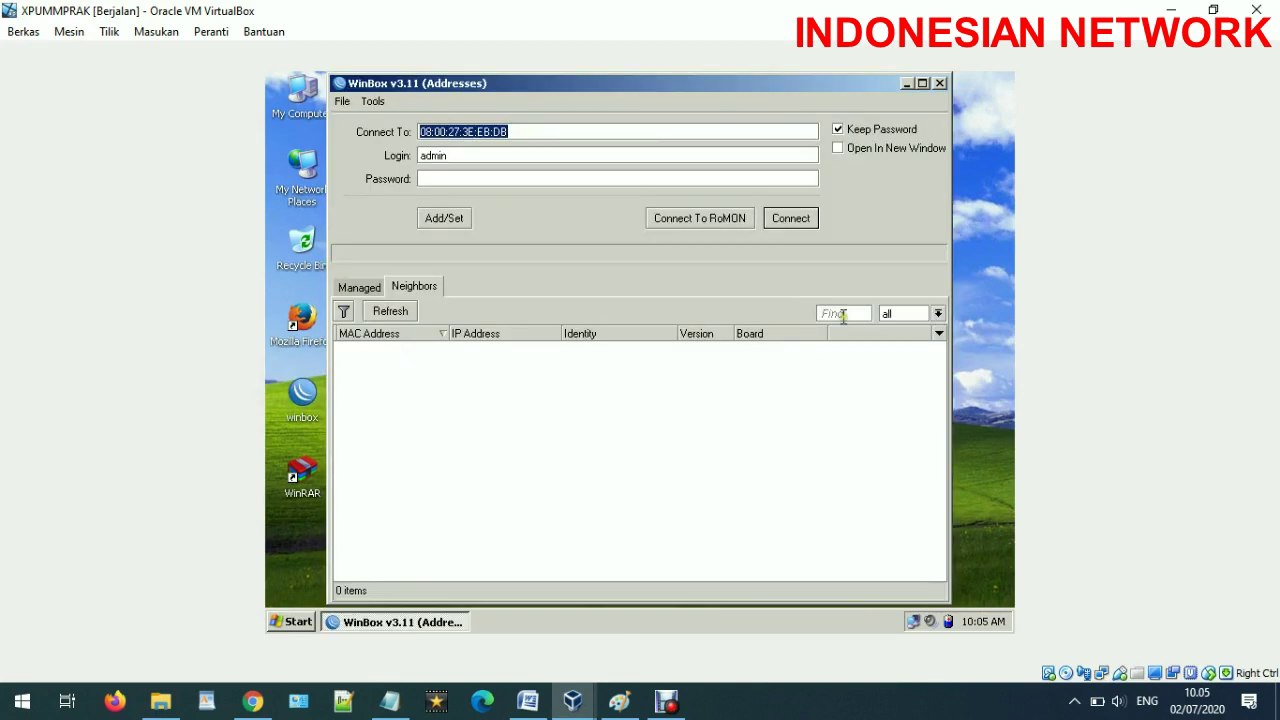
click(383, 316)
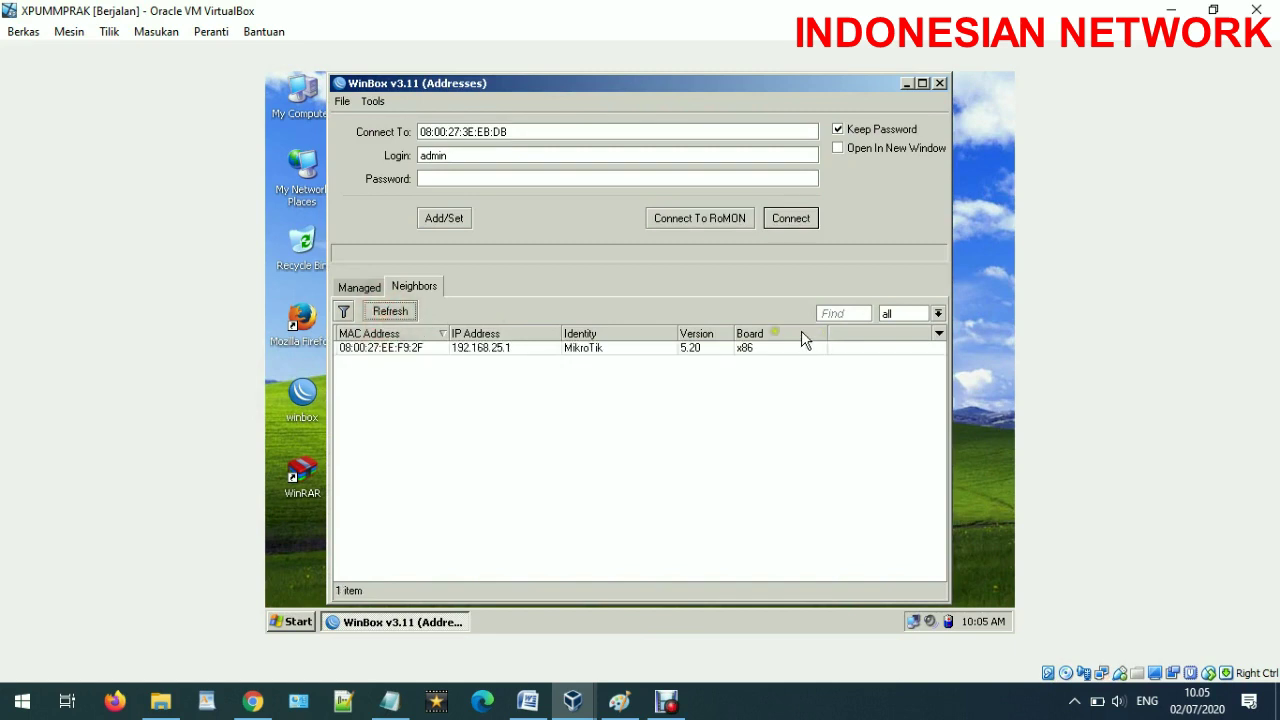
click(396, 350)
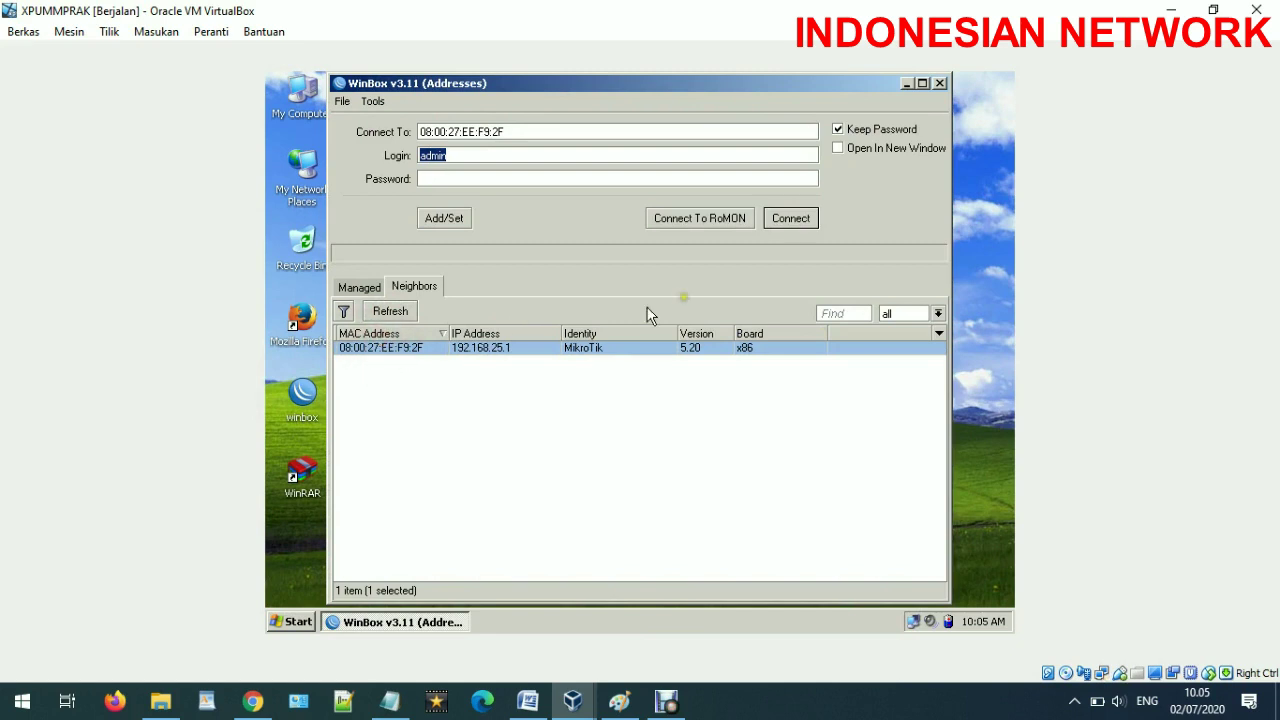
click(790, 219)
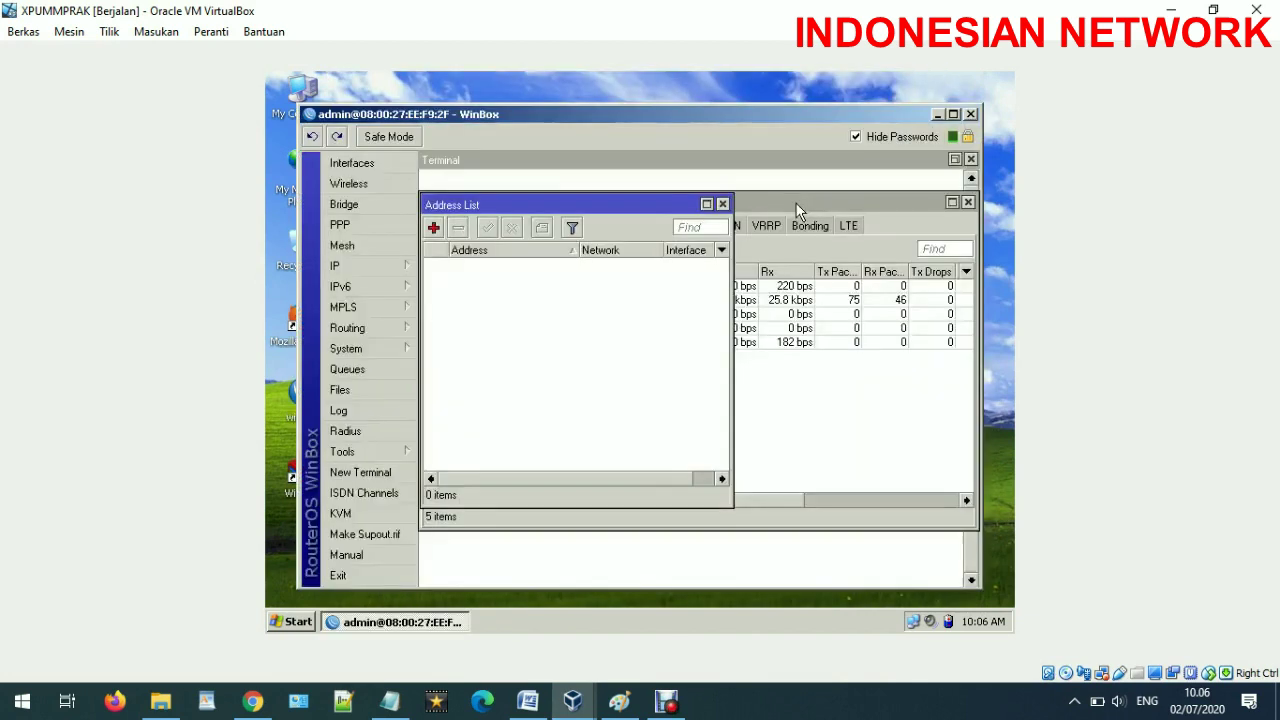
Step: Close the open Address List, Interface List, Terminal and Wireless Tables windows in WinBox
click(722, 204)
click(968, 202)
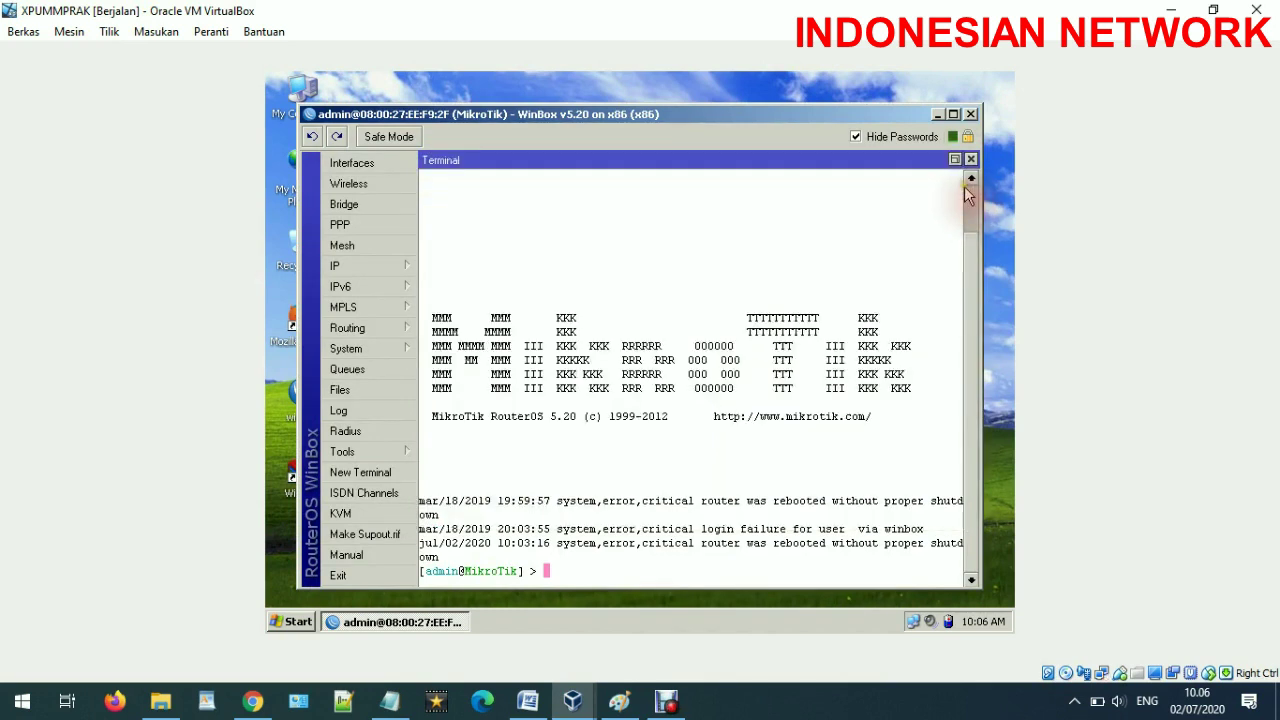
click(970, 160)
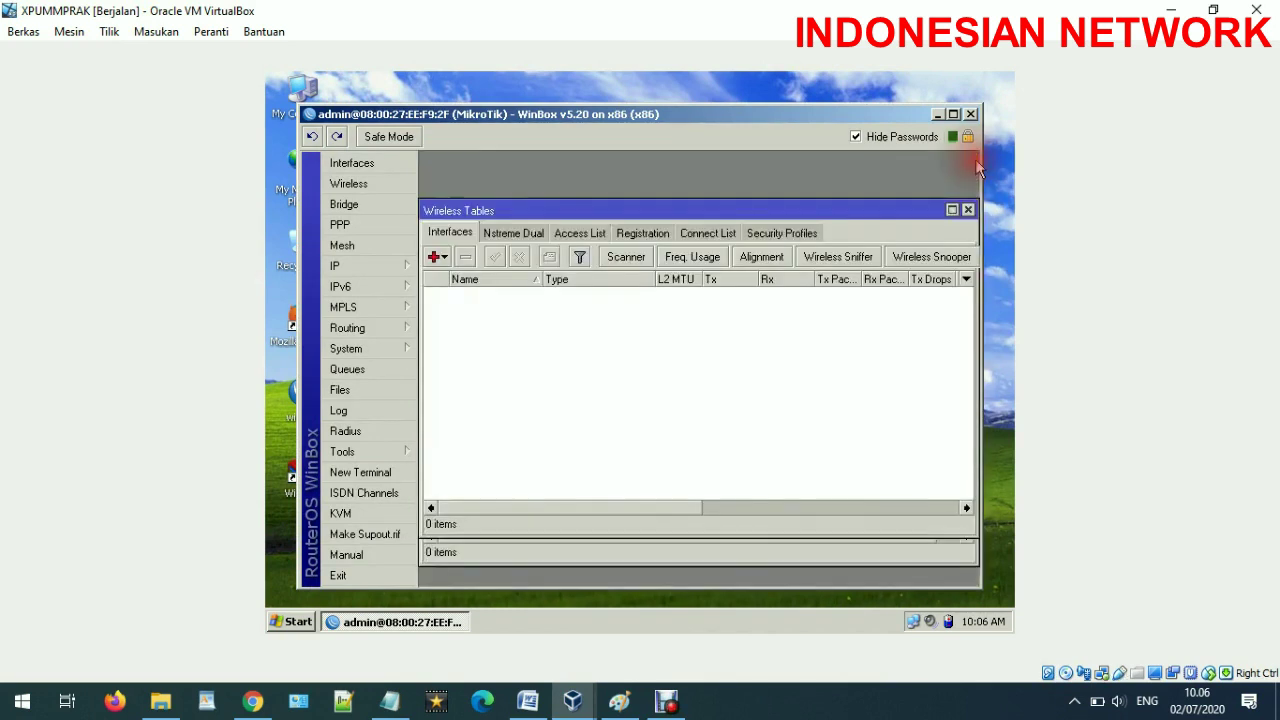
click(968, 210)
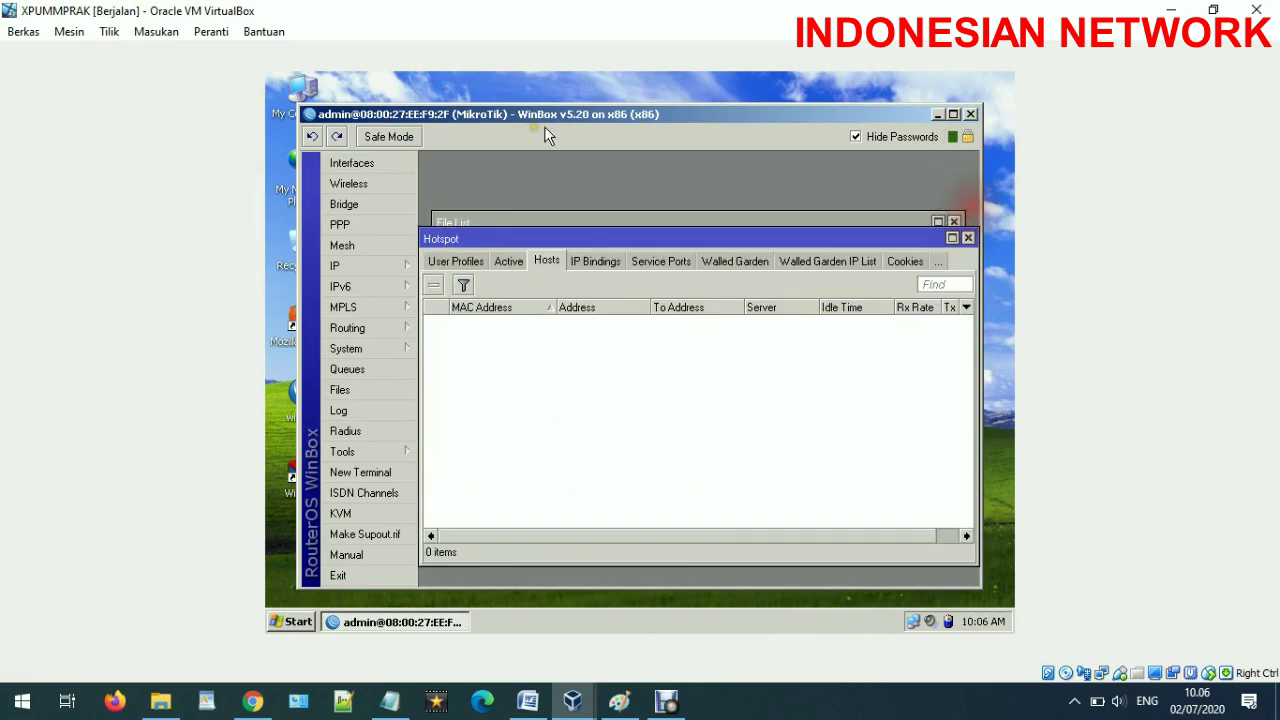
Step: Open the Interface List and examine the router's ether1, koneklin and konekwin interfaces
click(380, 165)
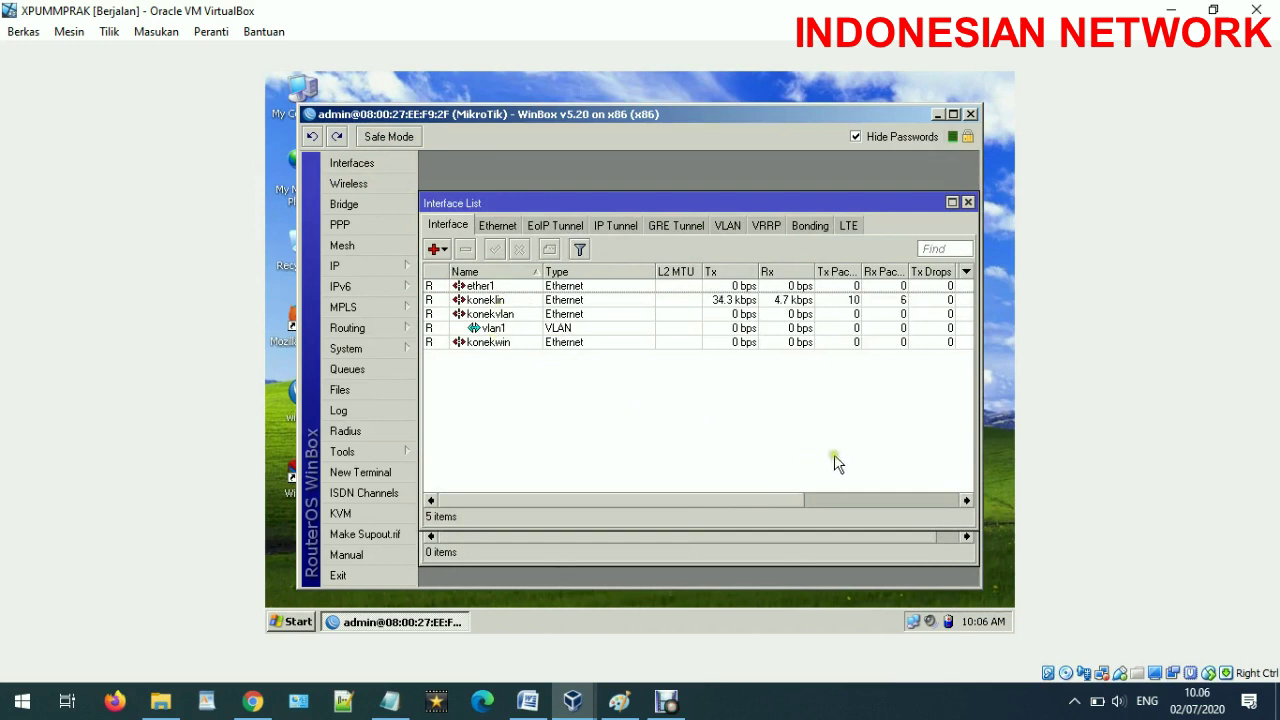
click(464, 287)
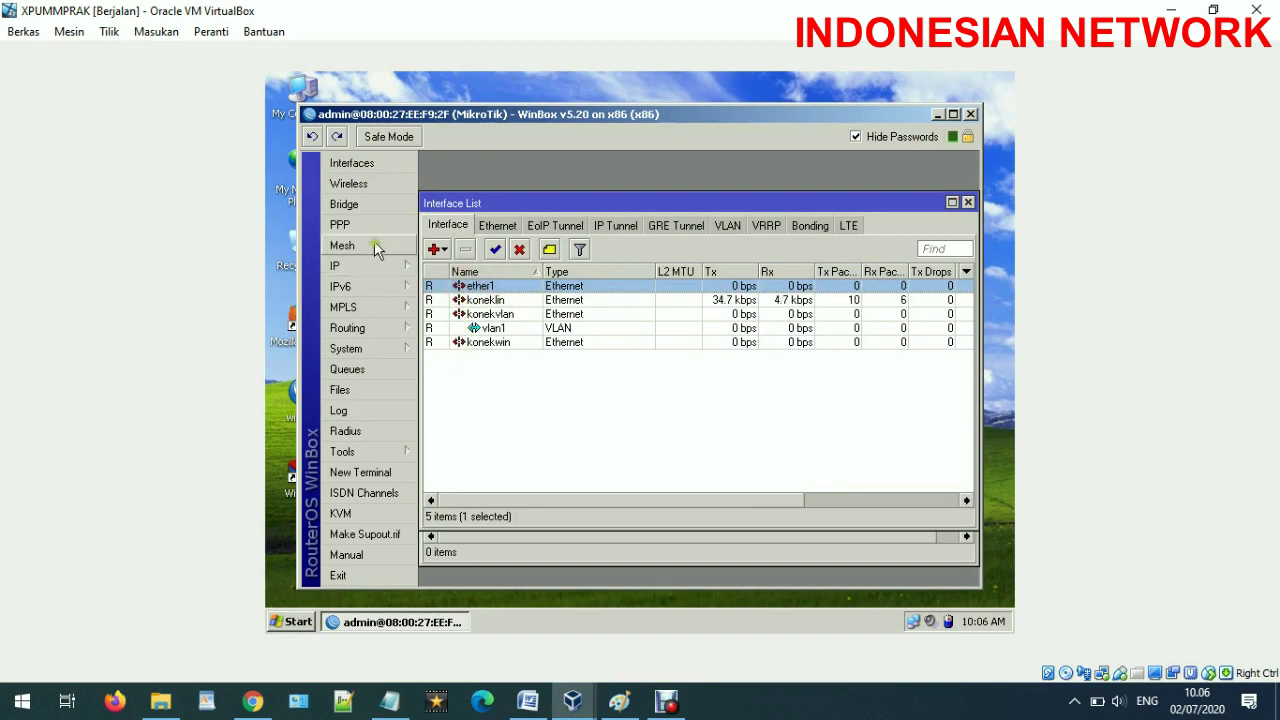
click(352, 162)
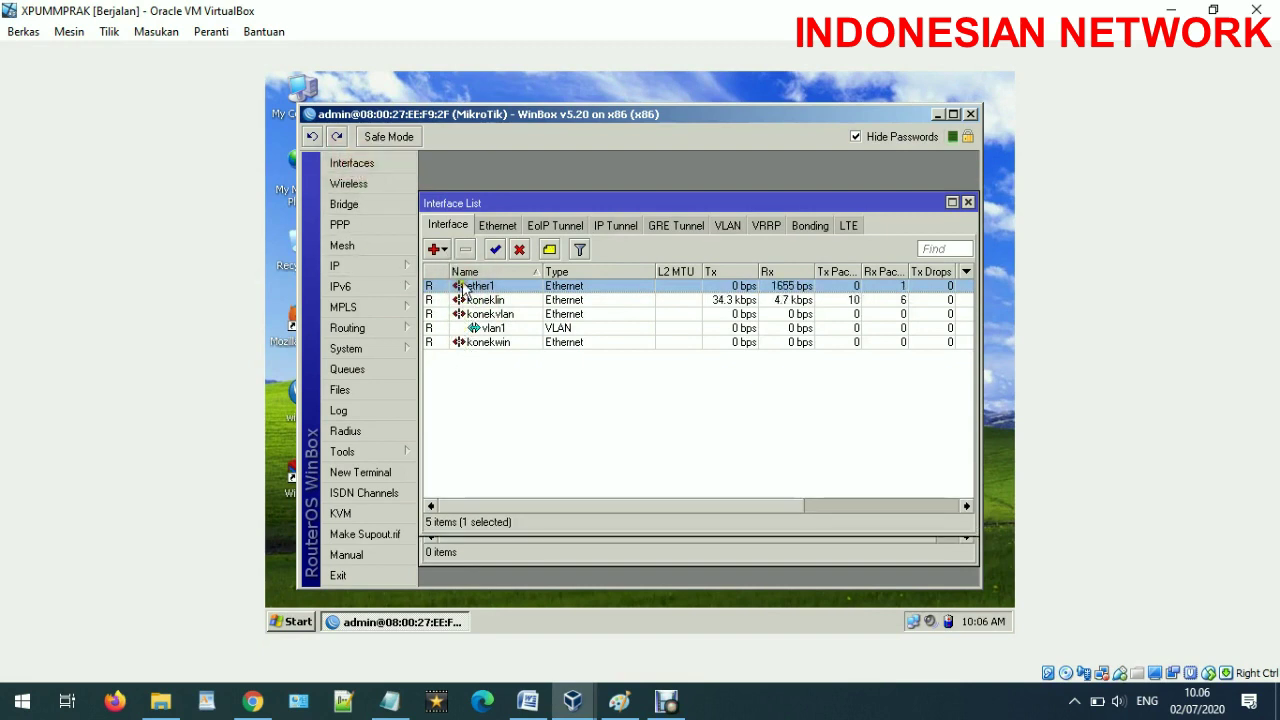
key(Caps_Lock)
key(Caps_Lock)
click(463, 342)
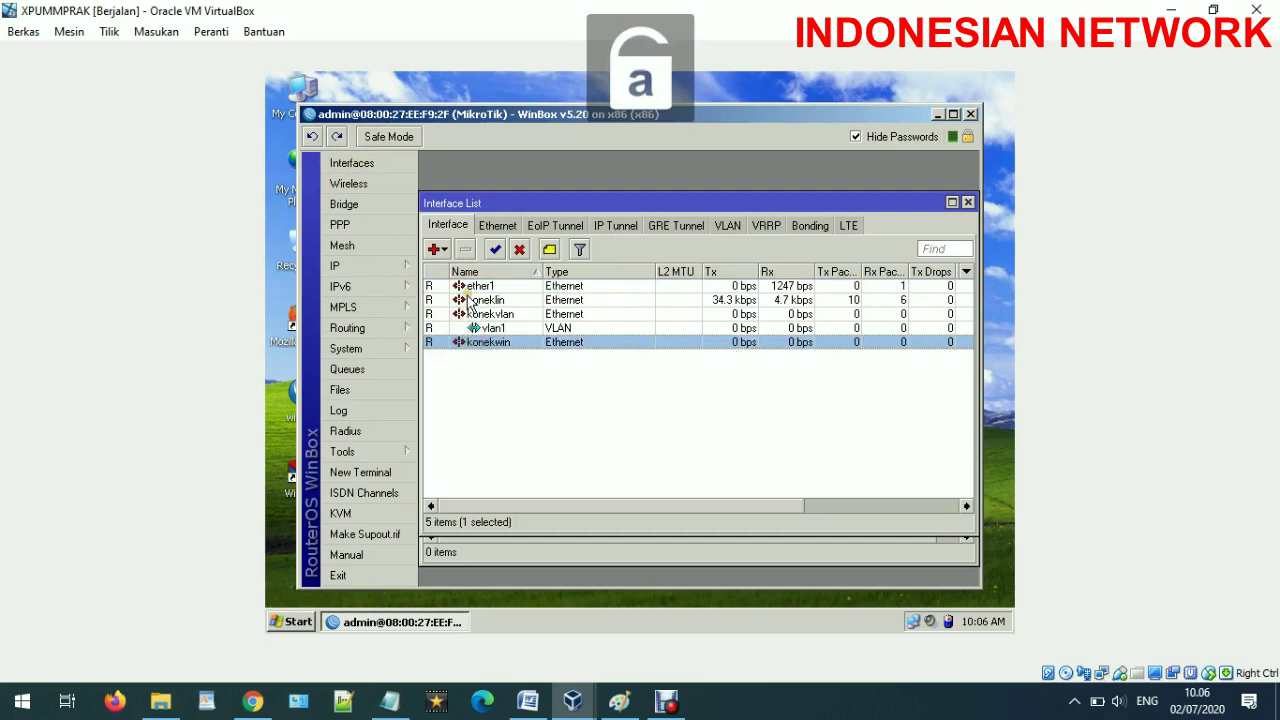
click(470, 287)
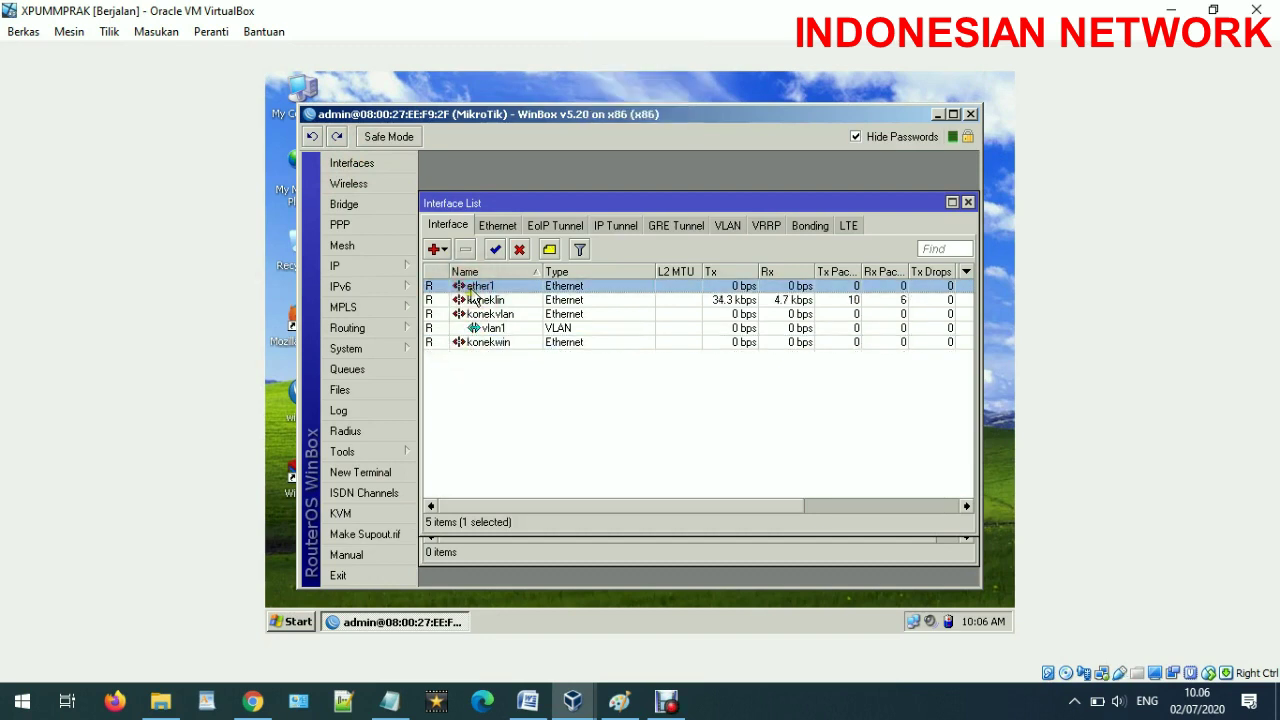
shift+click(473, 299)
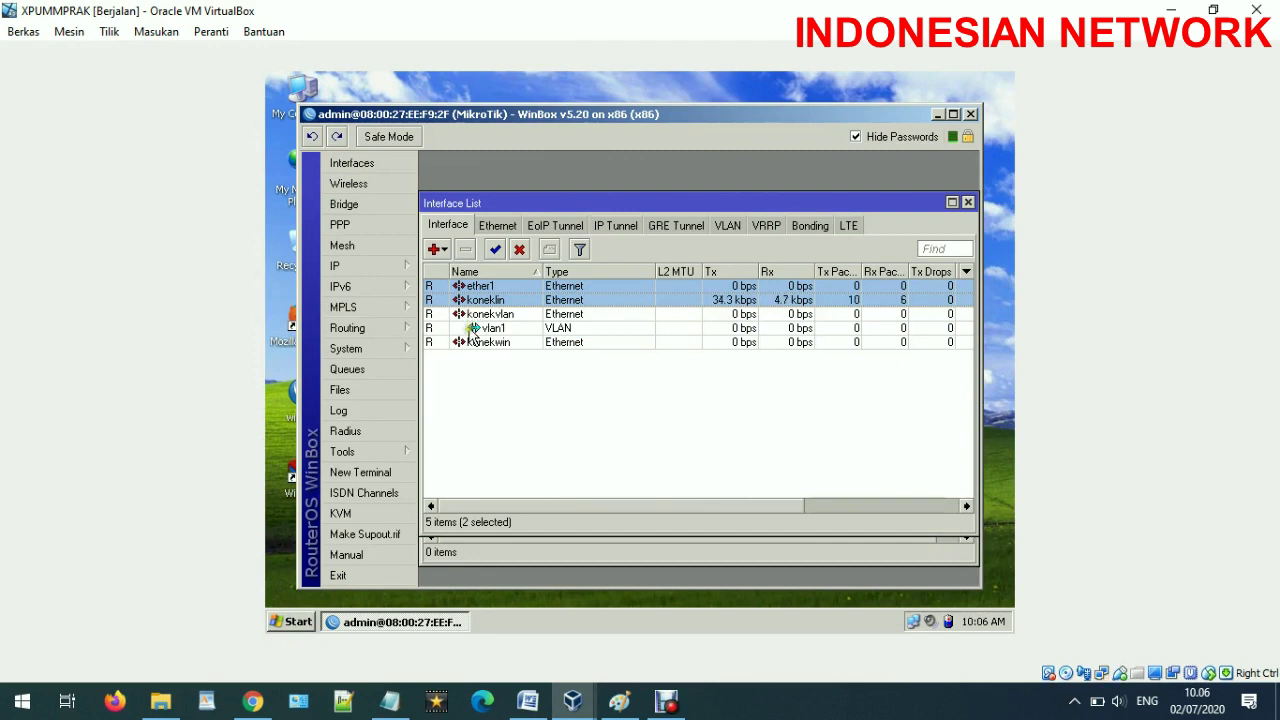
Step: Remove the vlan1 interface from the Interface List
click(490, 377)
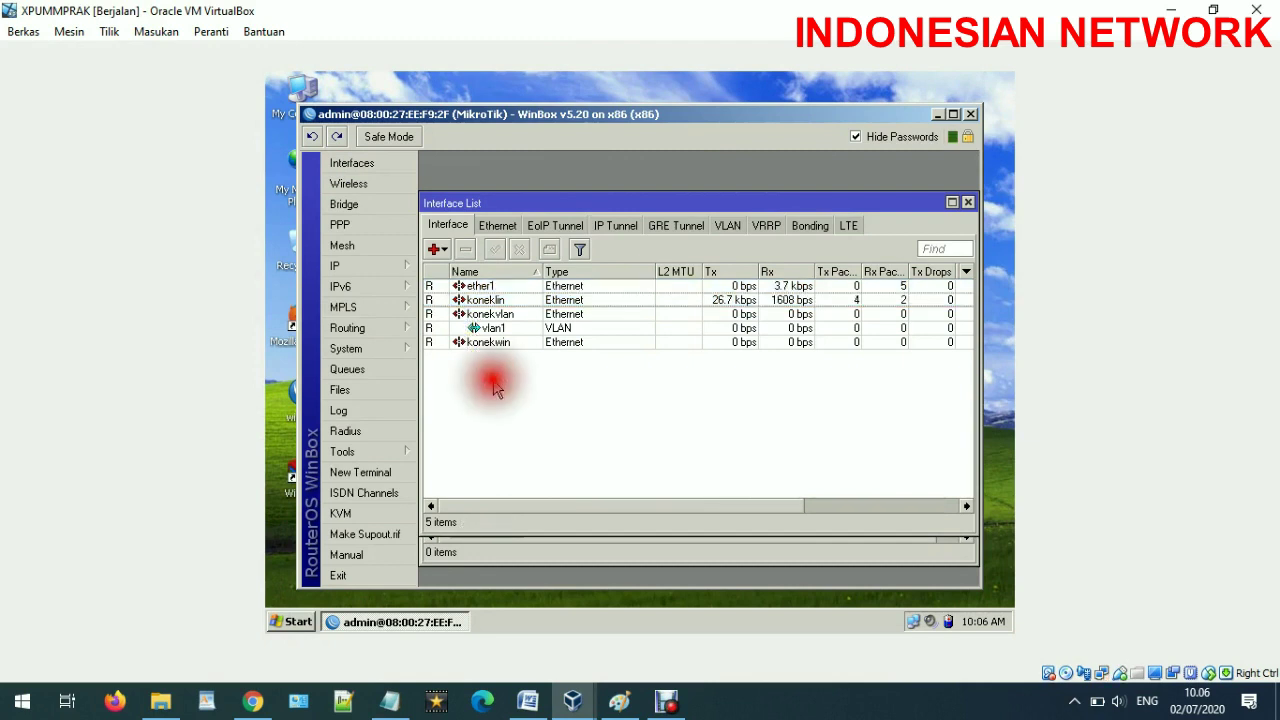
click(495, 330)
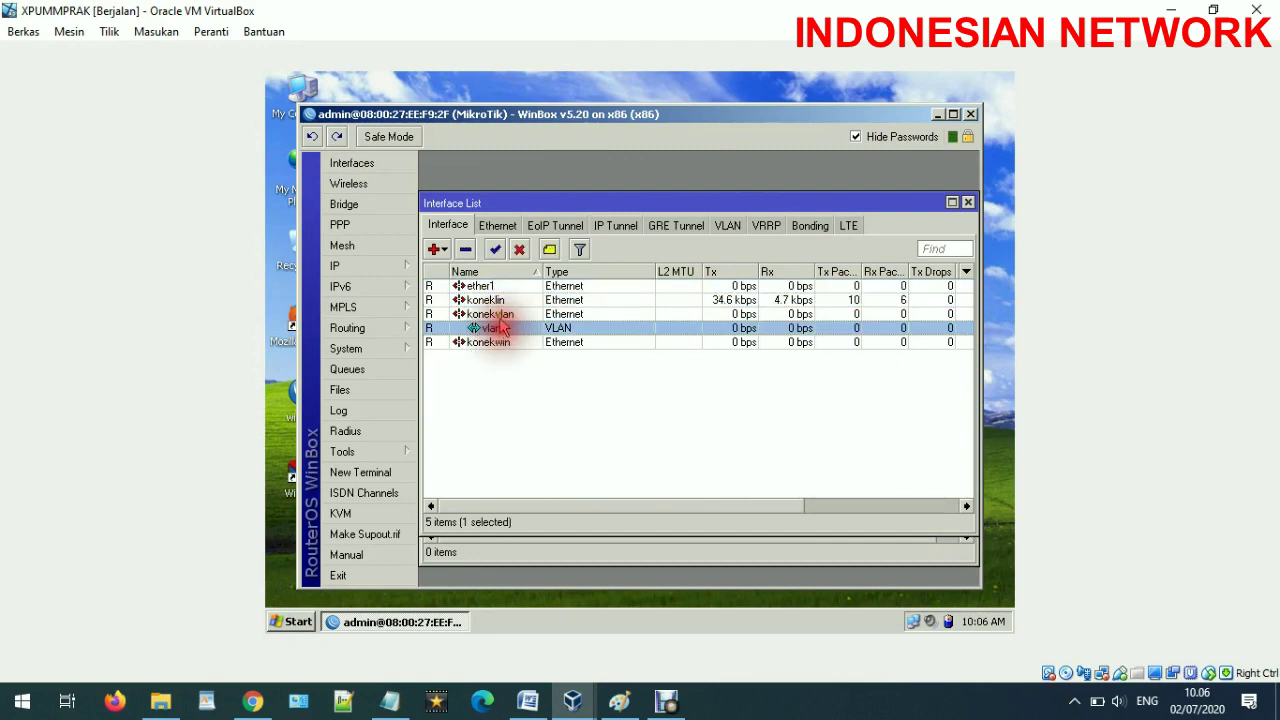
click(465, 249)
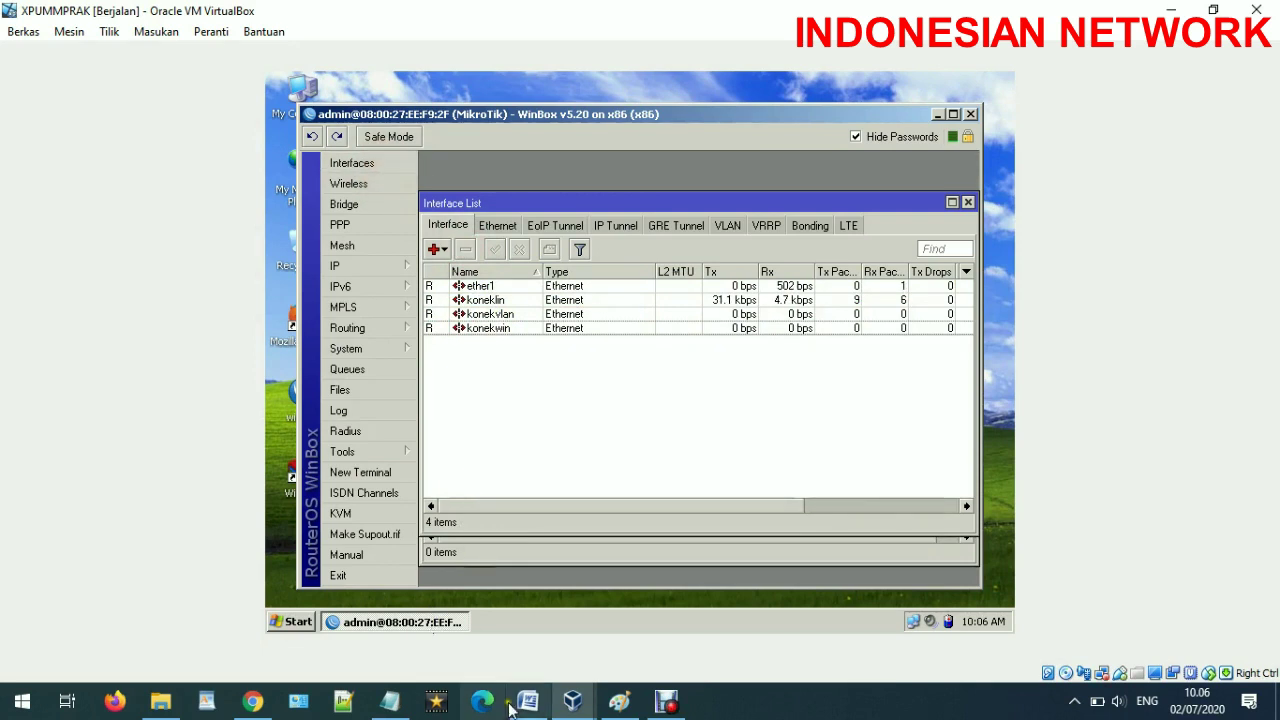
Step: Switch to VirtualBox Manager and check the network assignments of MikroTik_A_PUSAT's Adaptors 2, 3 and 4
mouse_move(572, 701)
click(307, 591)
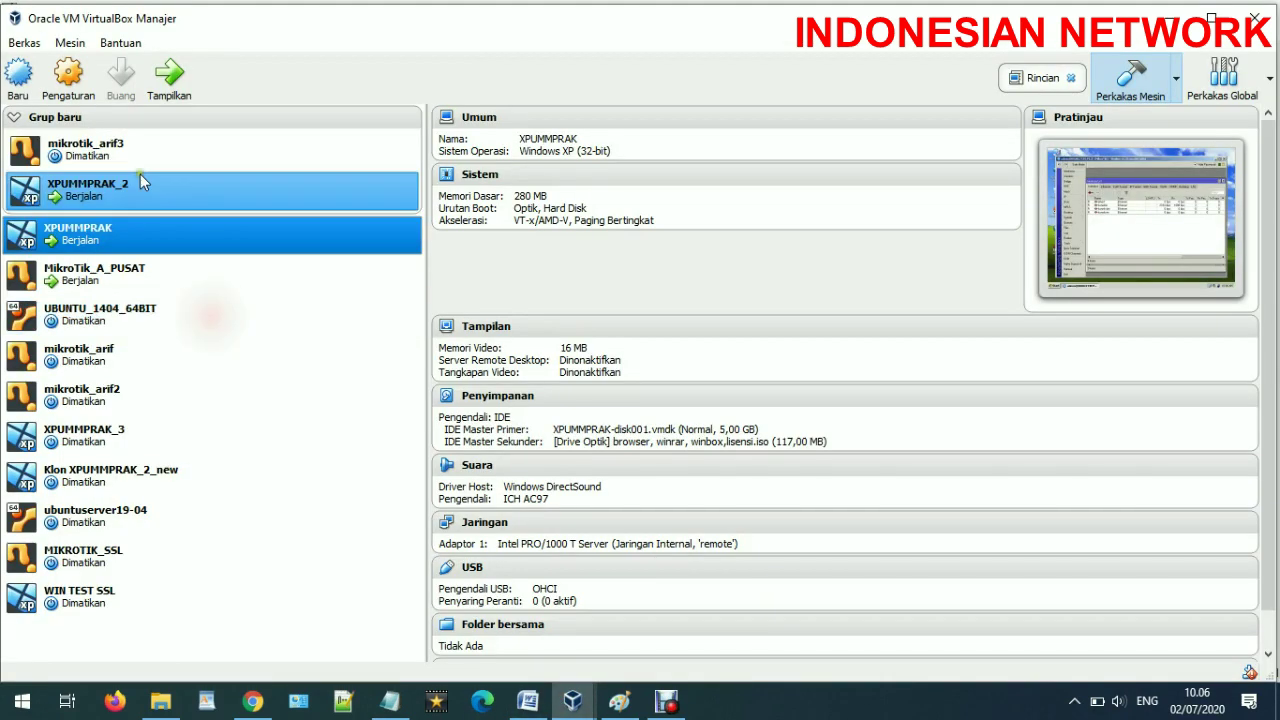
click(122, 272)
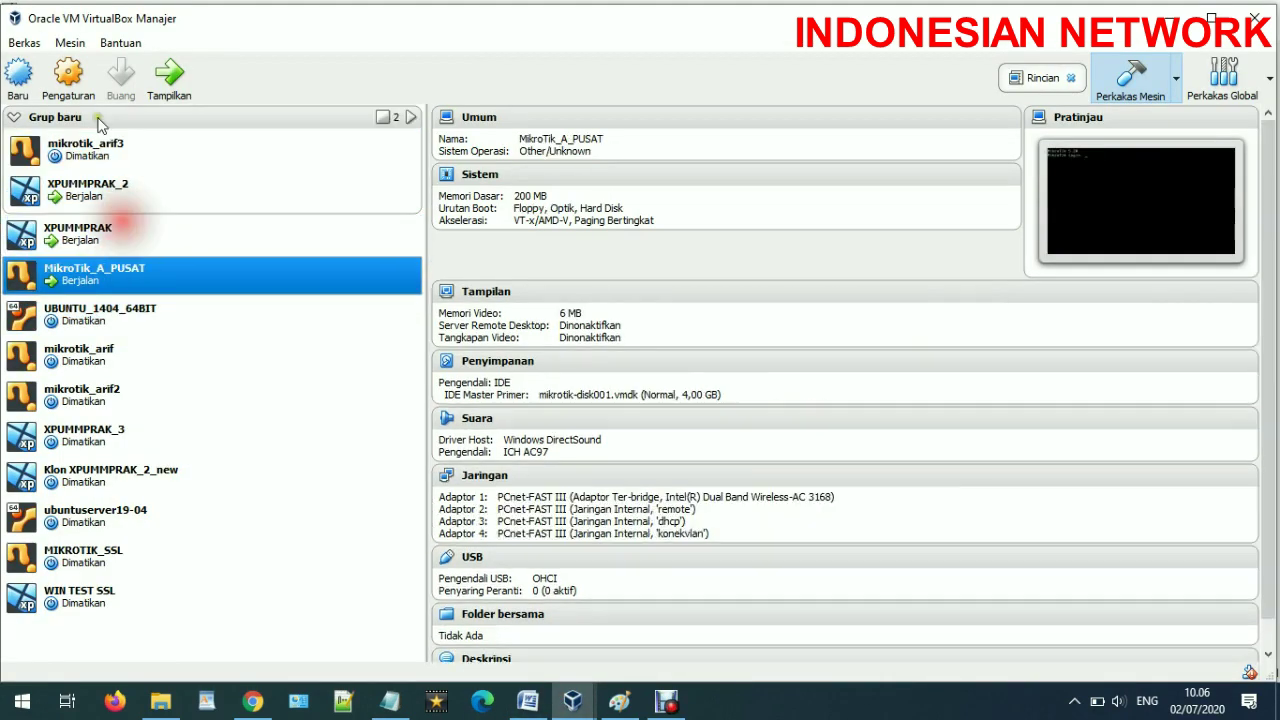
click(69, 80)
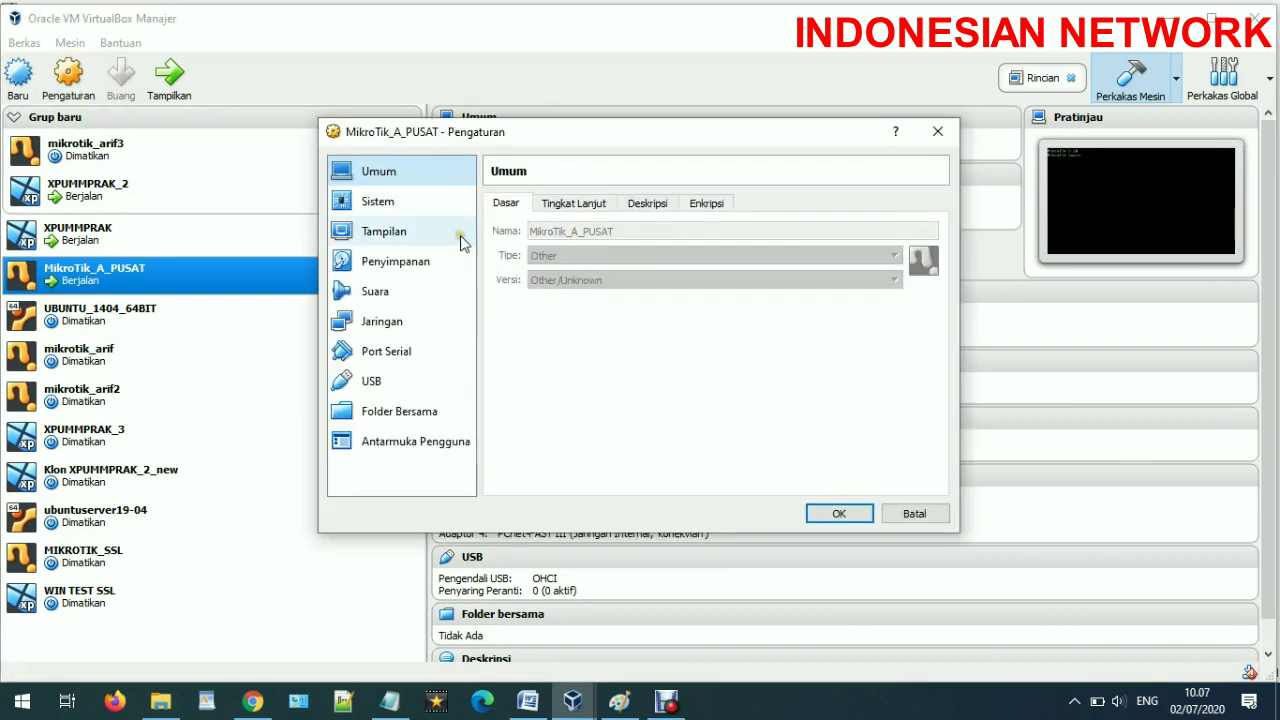
click(405, 322)
click(583, 203)
click(650, 203)
click(718, 203)
click(652, 205)
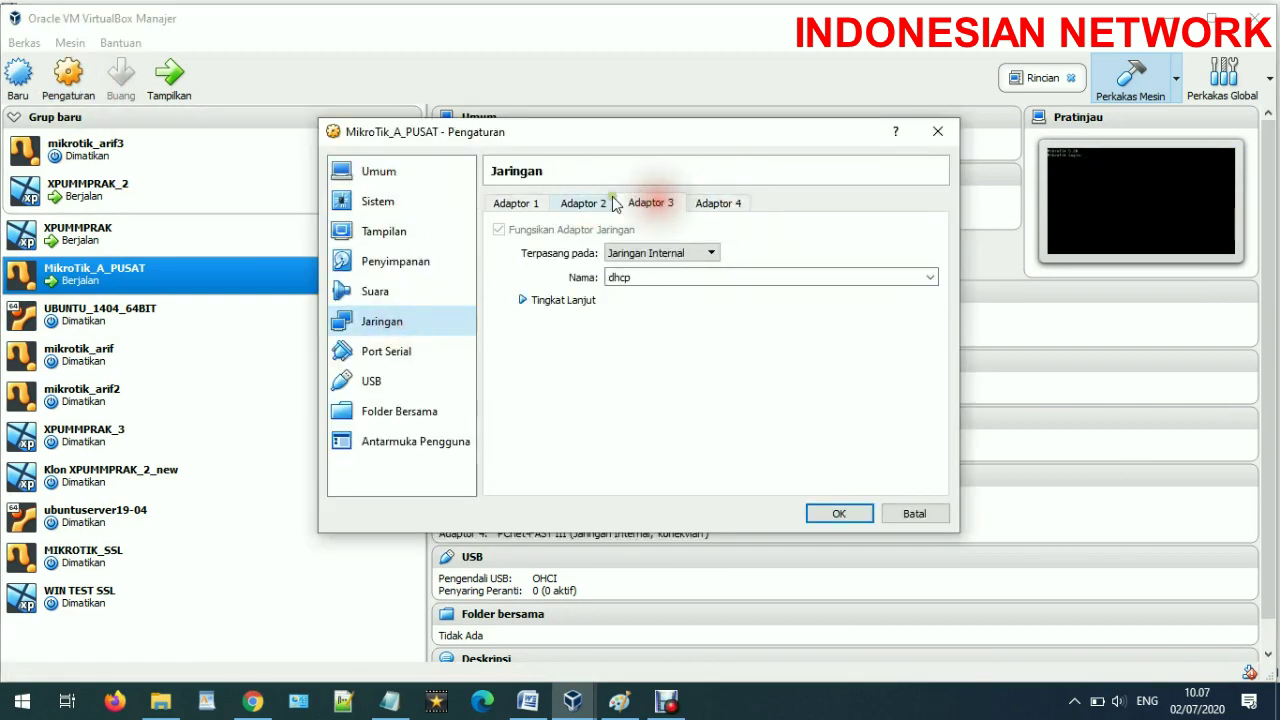
Step: Review the network assignments of MikroTik_A_PUSAT's Adaptors 1 to 4, comparing Adaptor 3 with Adaptor 4
click(522, 205)
click(585, 204)
click(650, 203)
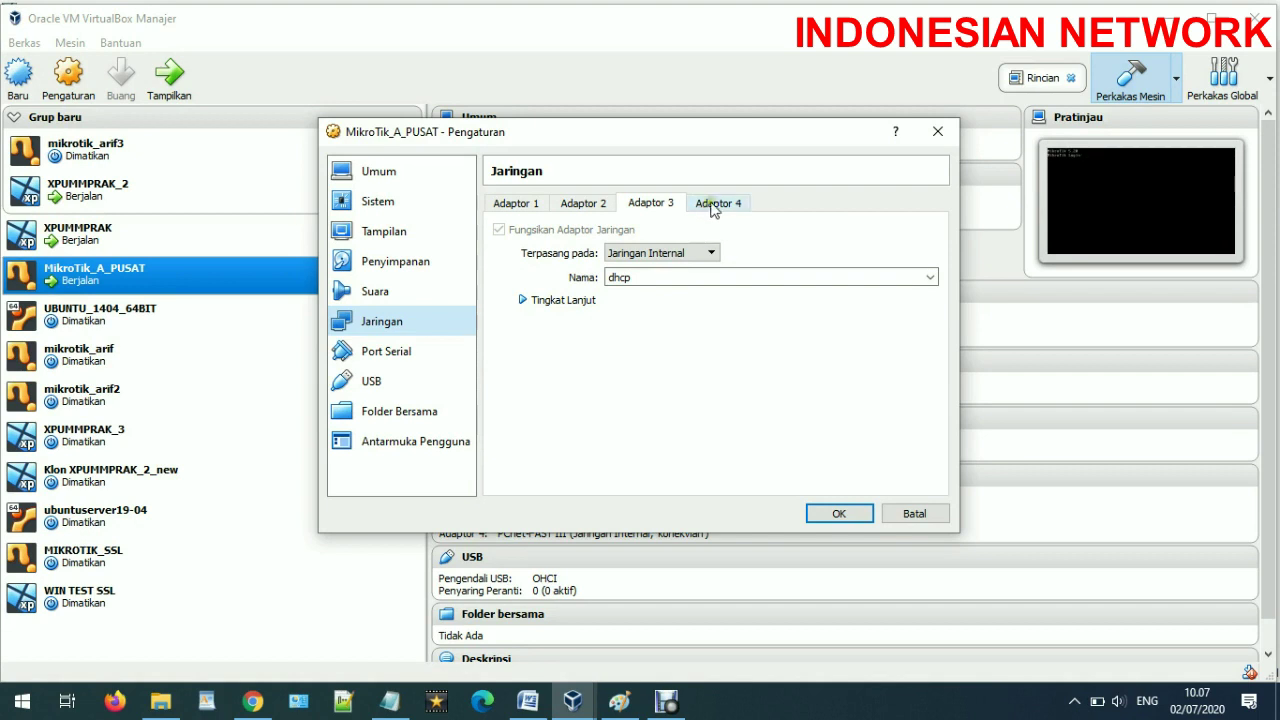
click(713, 206)
click(655, 206)
click(706, 207)
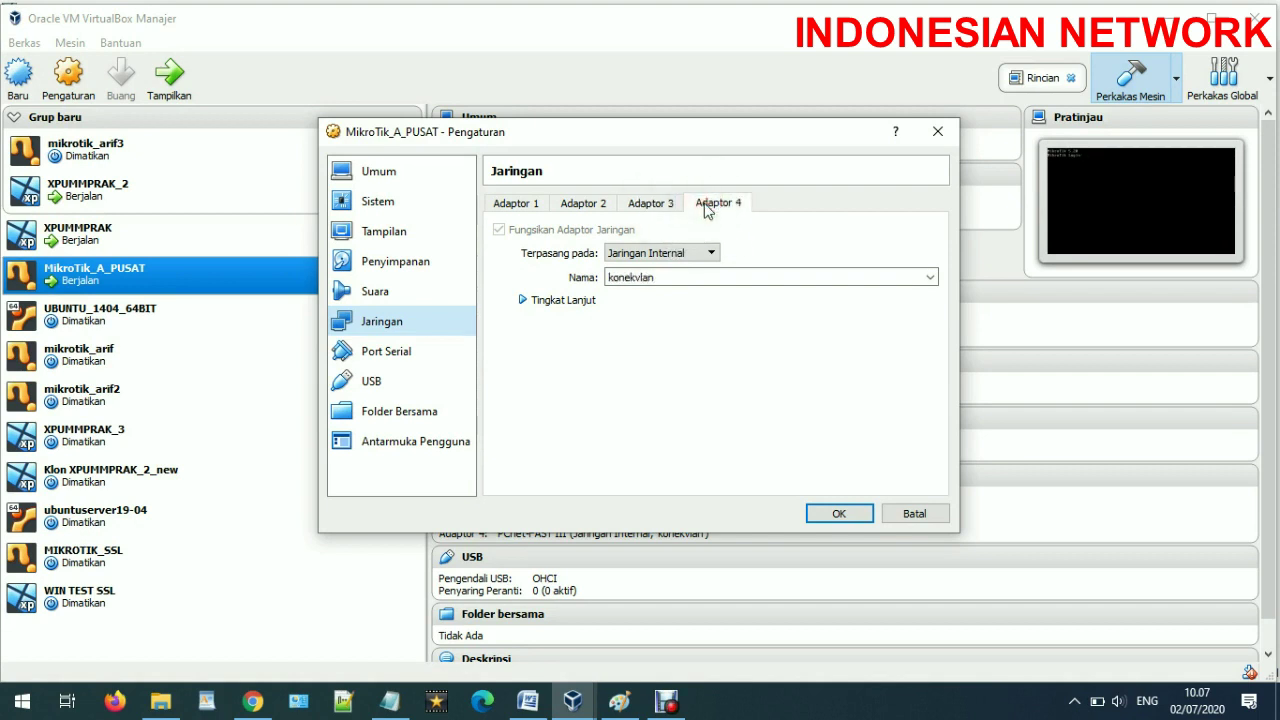
click(655, 203)
click(710, 203)
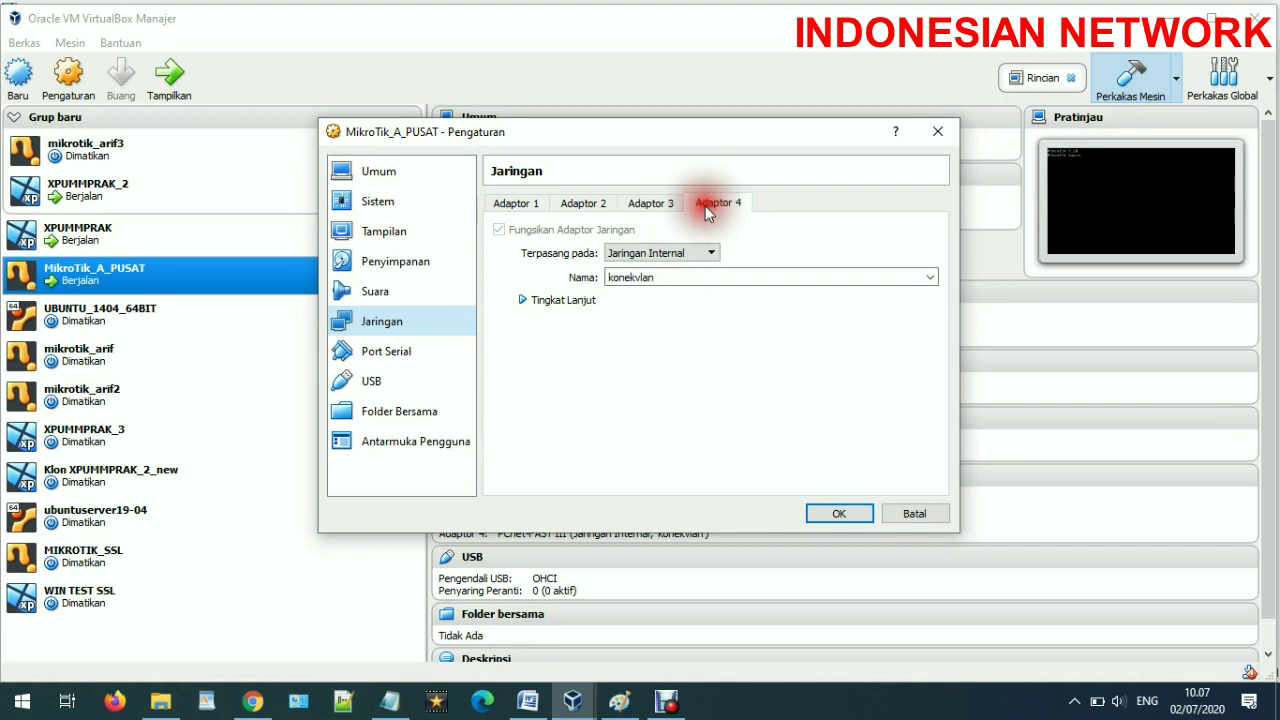
Step: Switch through XPUMMPRAK to the XPUMMPRAK_2 machine and dismiss its keyboard-capture and mouse-integration notices
click(573, 703)
click(651, 640)
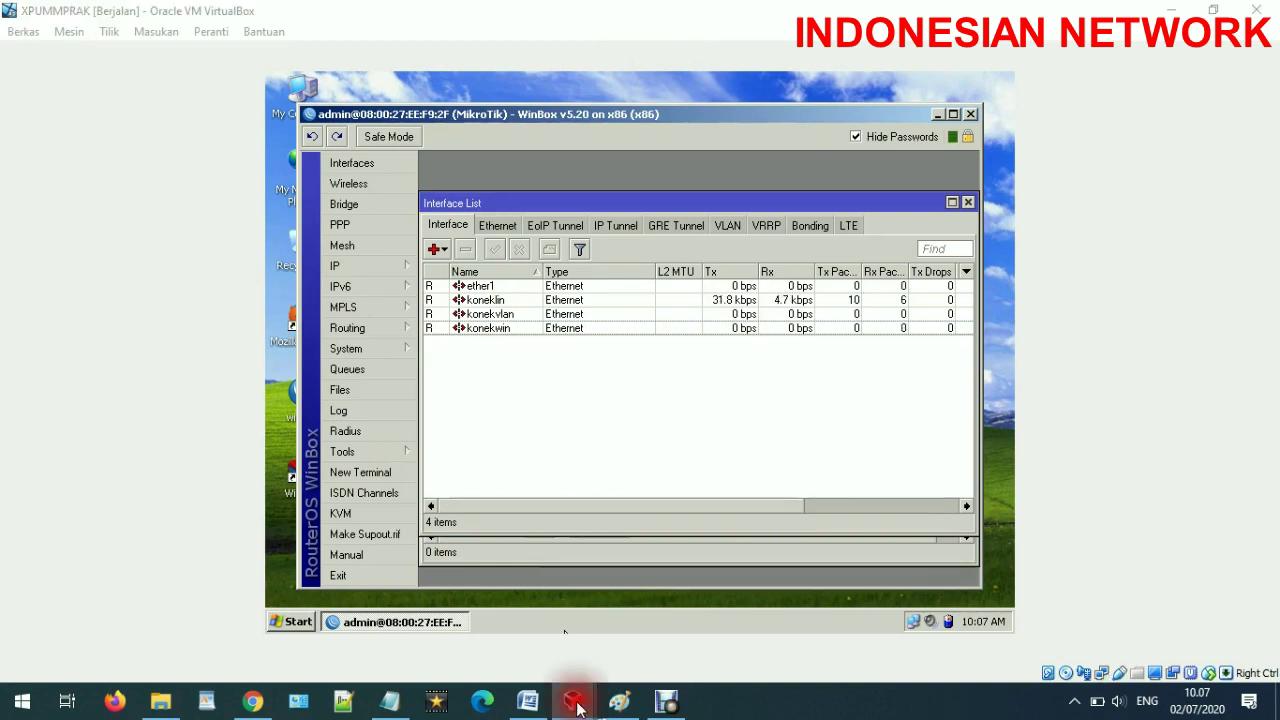
mouse_move(572, 700)
click(869, 615)
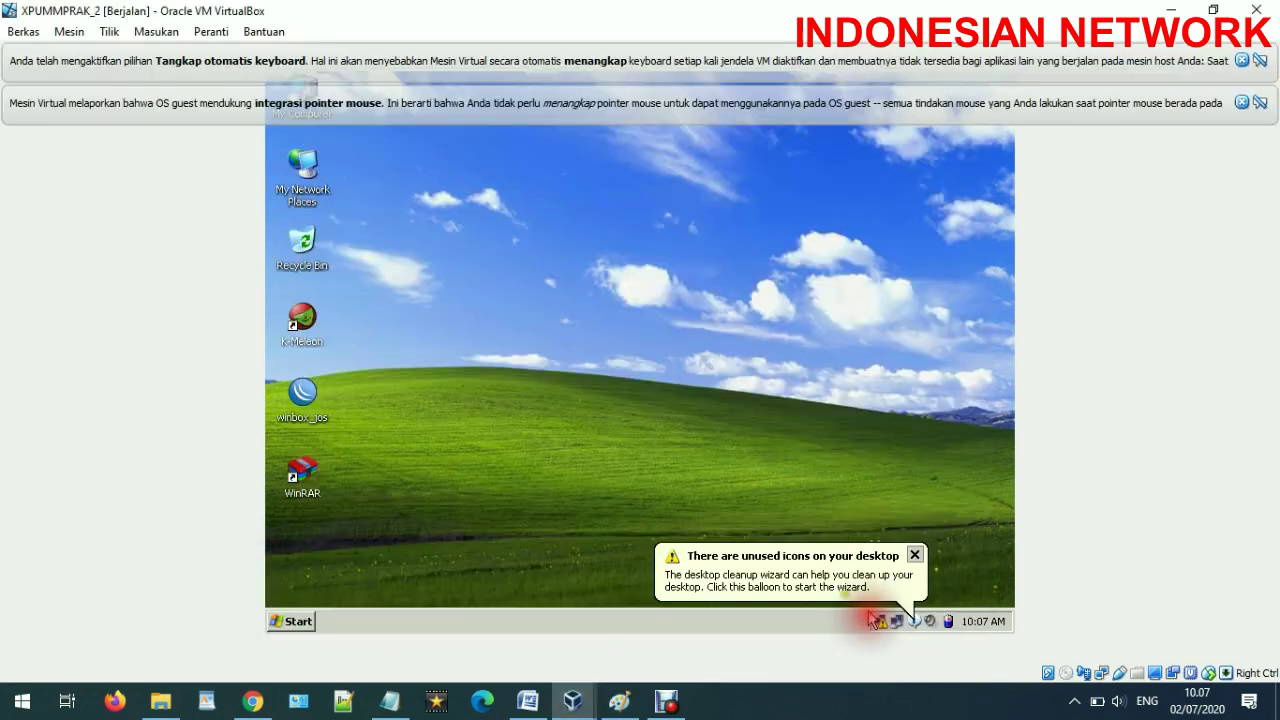
click(1241, 102)
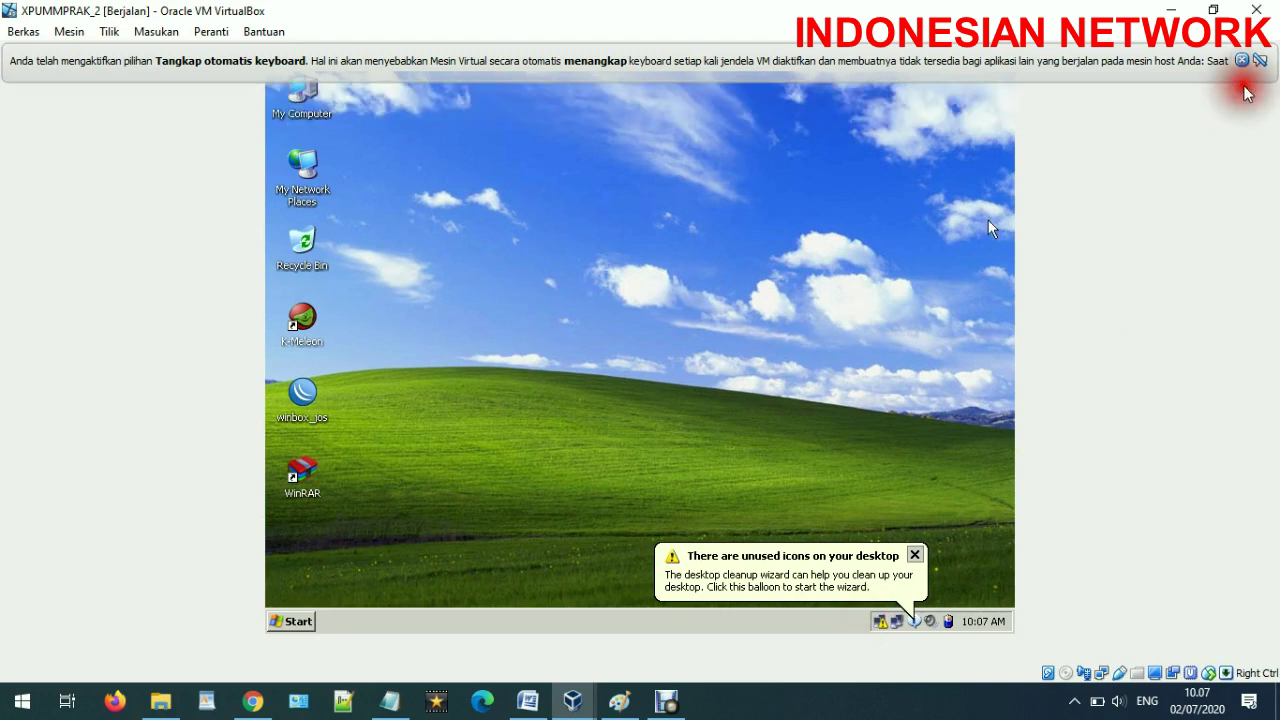
click(1241, 60)
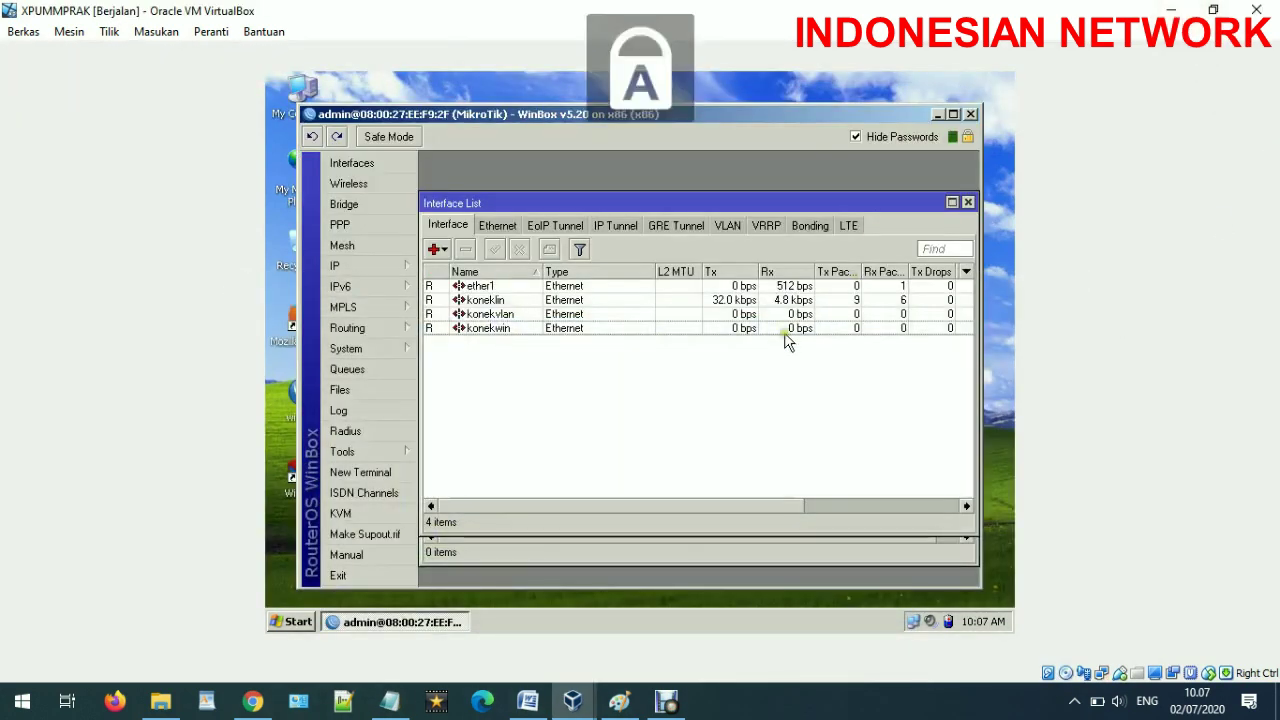
Step: Compare the MAC address of ether1 in XPUMMPRAK's WinBox with that of MikroTik_A_PUSAT's Adaptor 1 in VirtualBox Manager
double_click(479, 287)
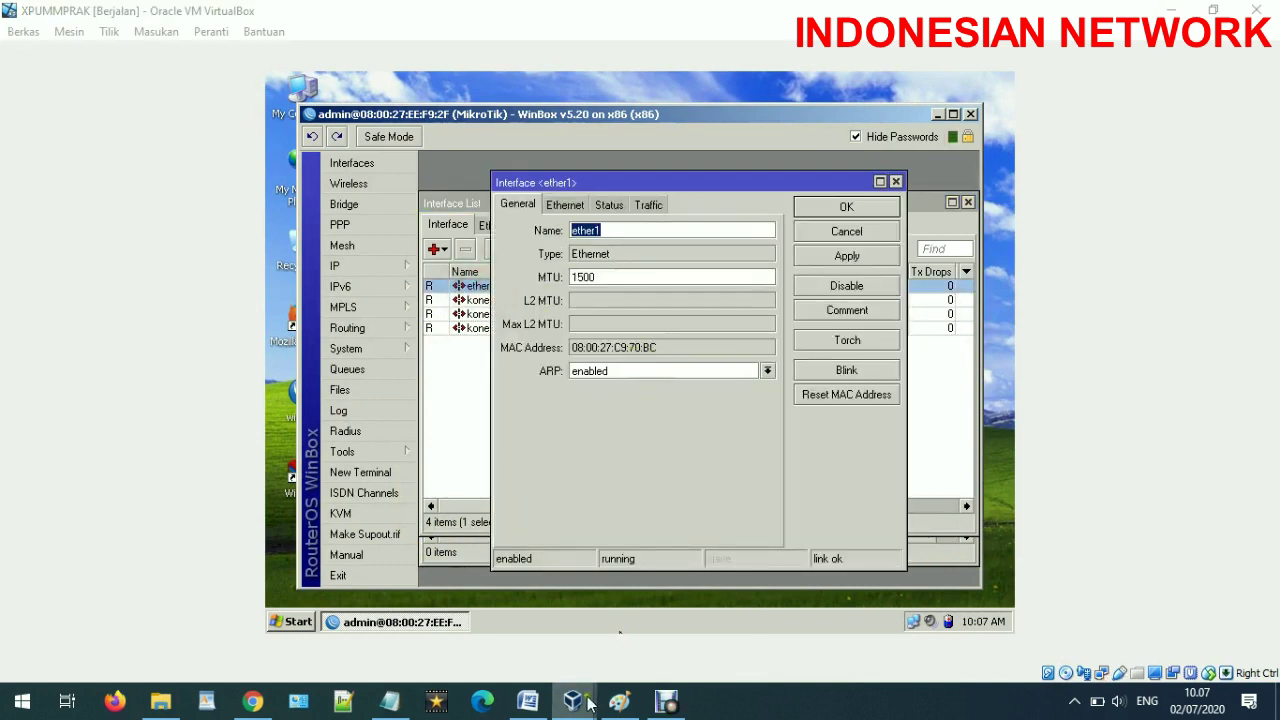
mouse_move(572, 701)
click(318, 608)
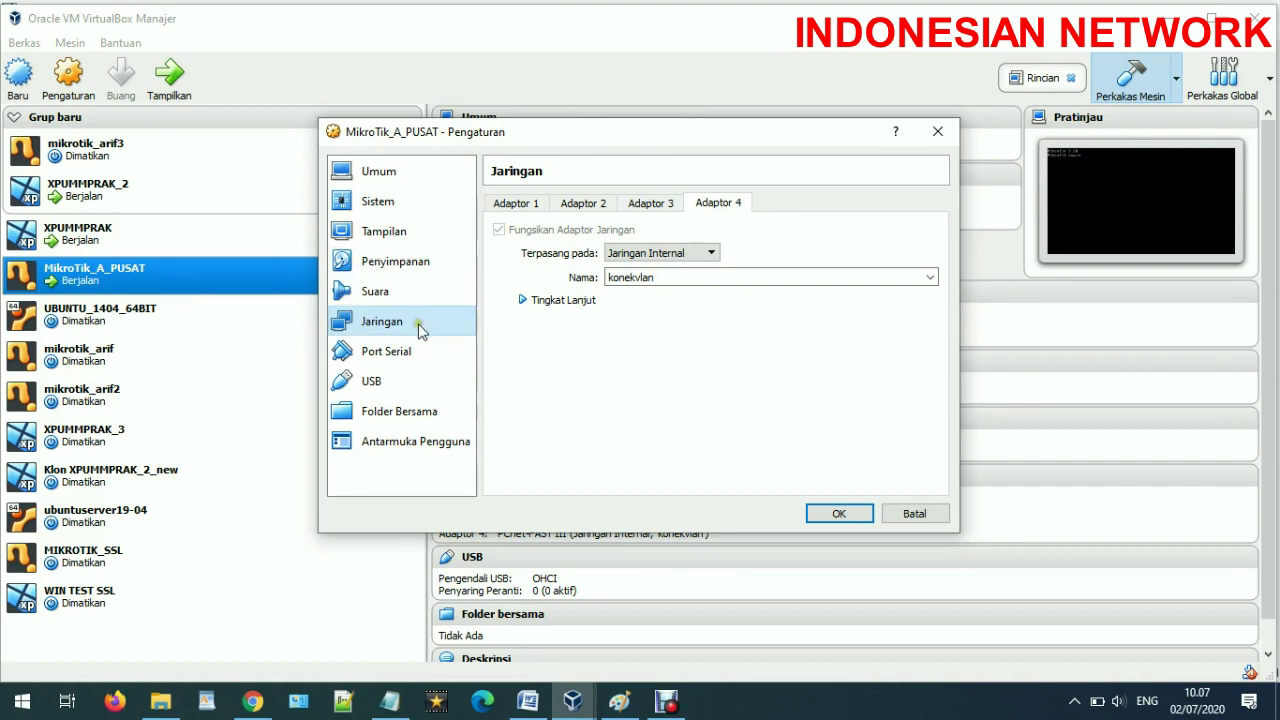
click(515, 203)
click(558, 301)
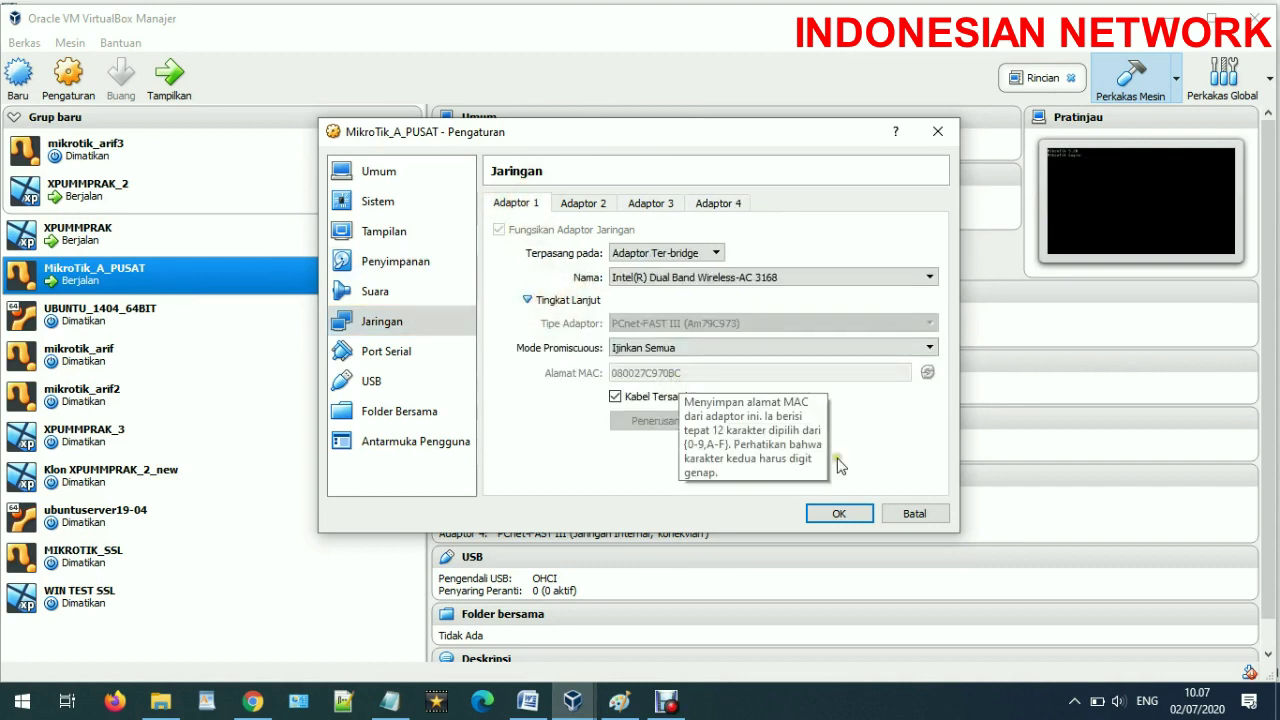
click(938, 520)
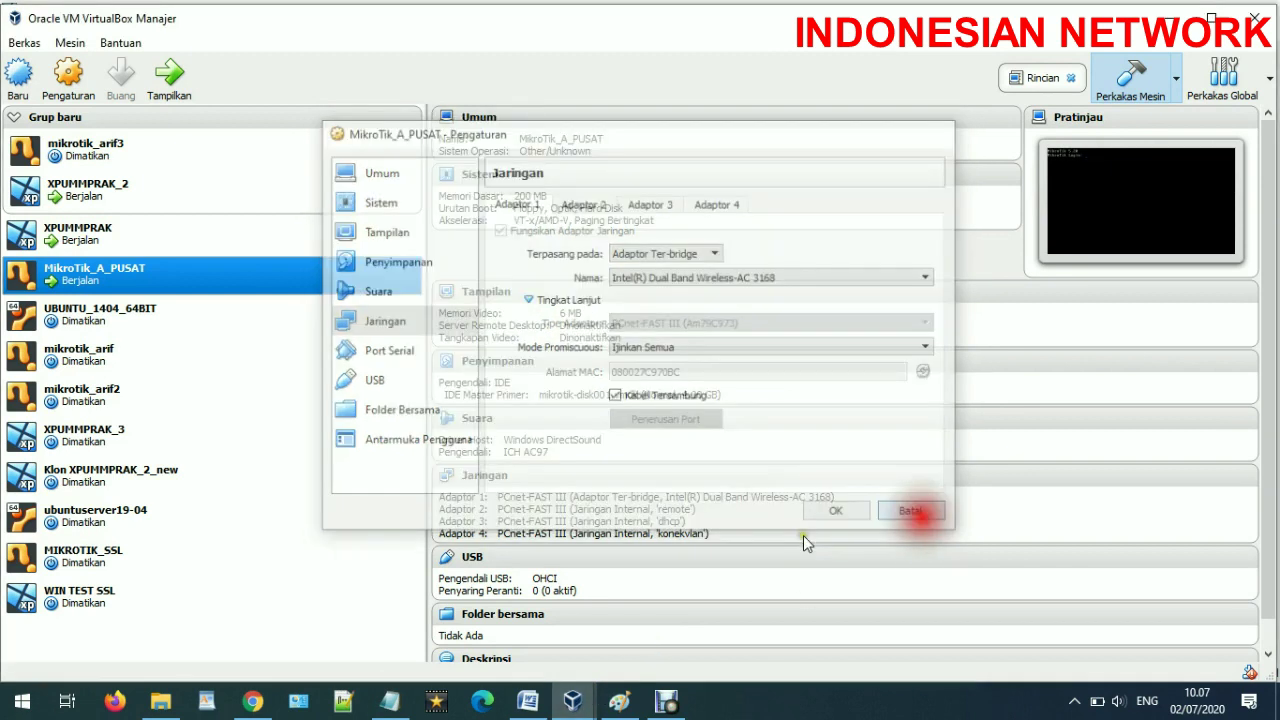
Step: Switch to the XPUMMPRAK machine and check the koneklin interface's MAC address in WinBox
mouse_move(576, 706)
click(672, 640)
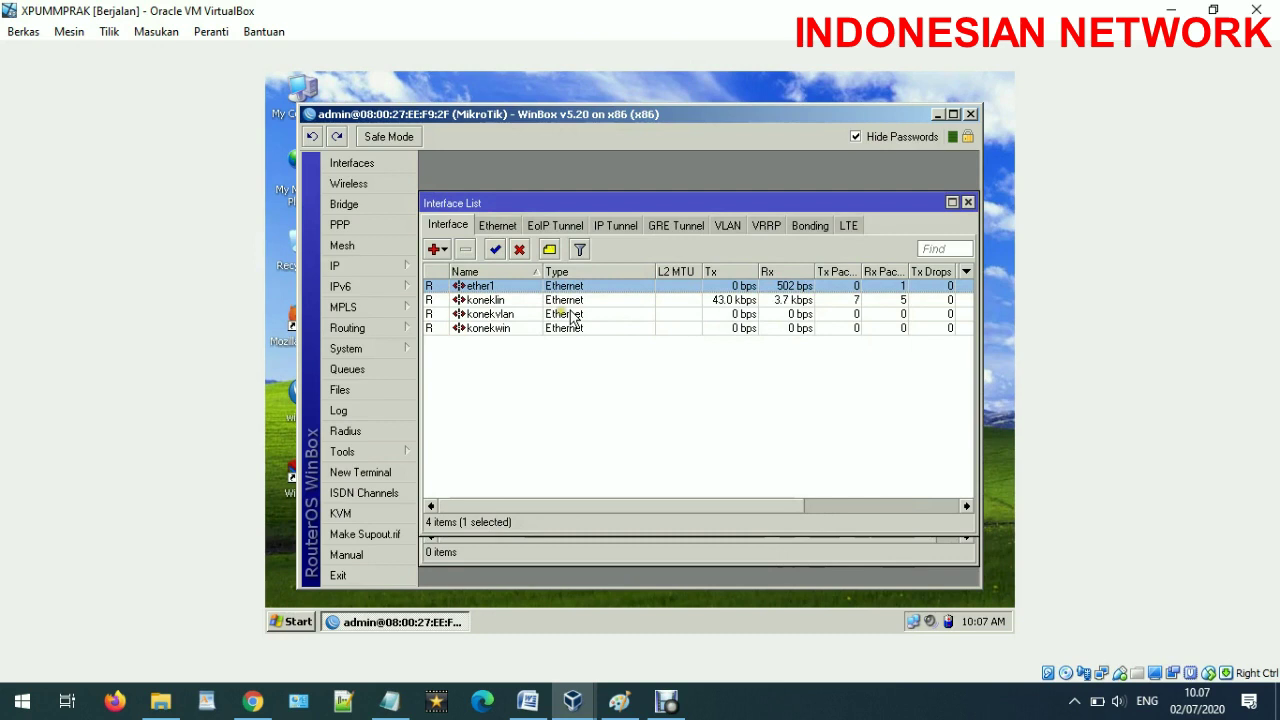
double_click(566, 300)
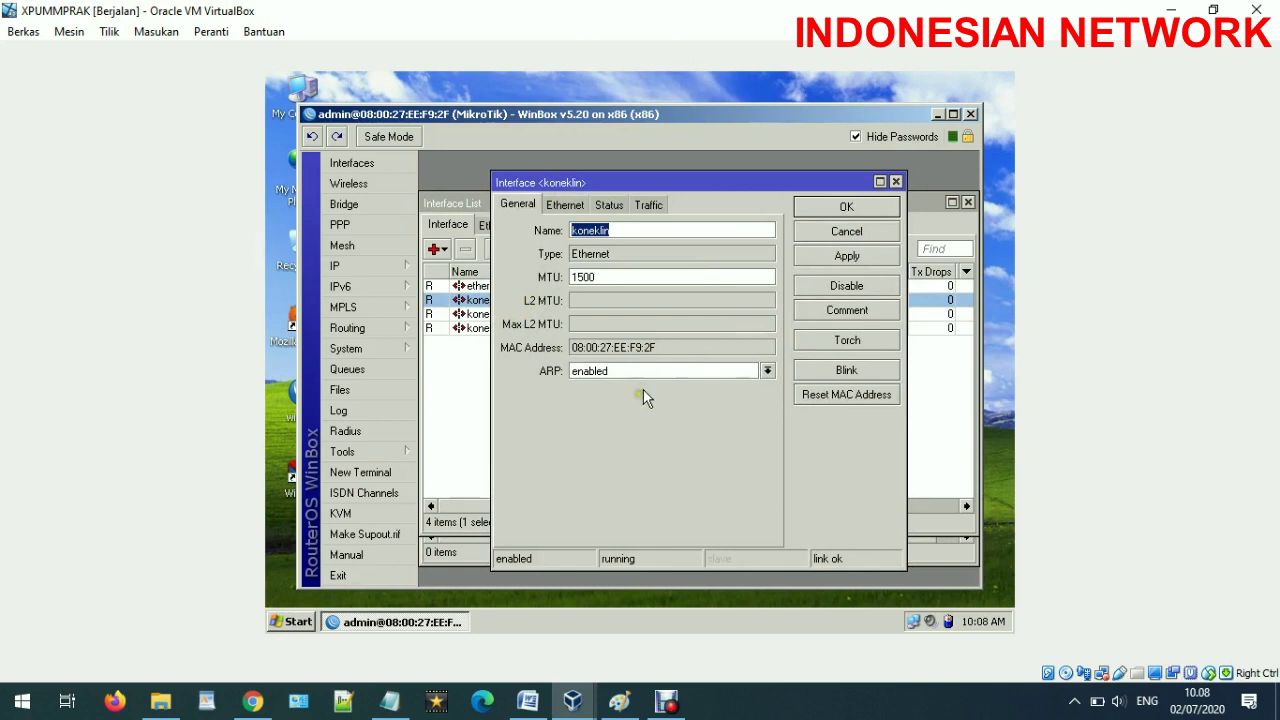
key(Escape)
Step: Switch to VirtualBox Manager and check the MAC address of MikroTik_A_PUSAT's Adaptor 2 in its advanced network settings
mouse_move(572, 700)
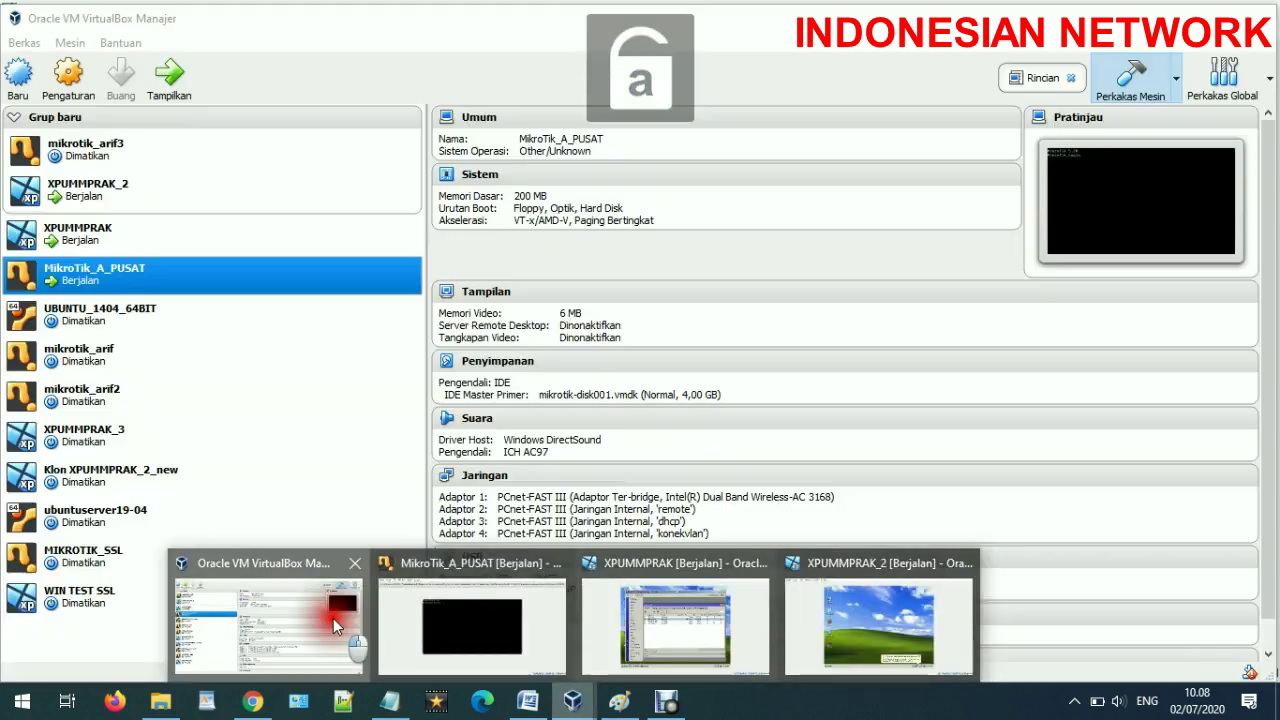
click(333, 618)
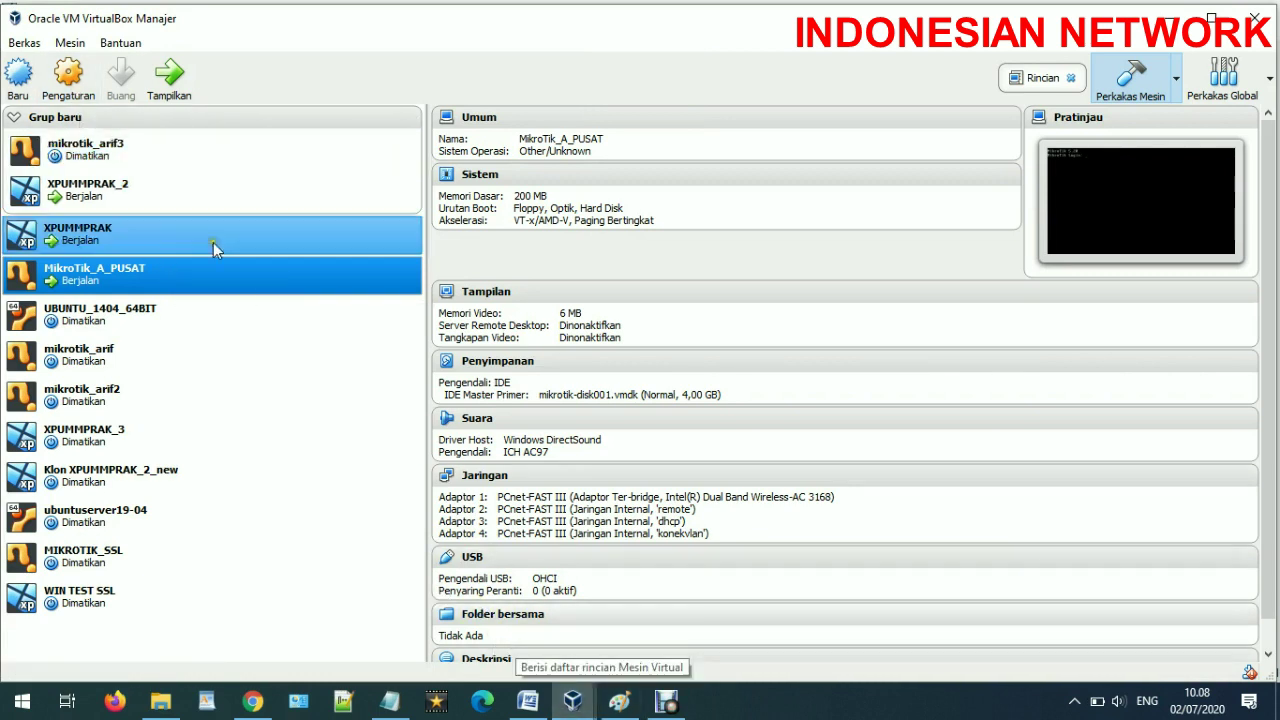
click(88, 88)
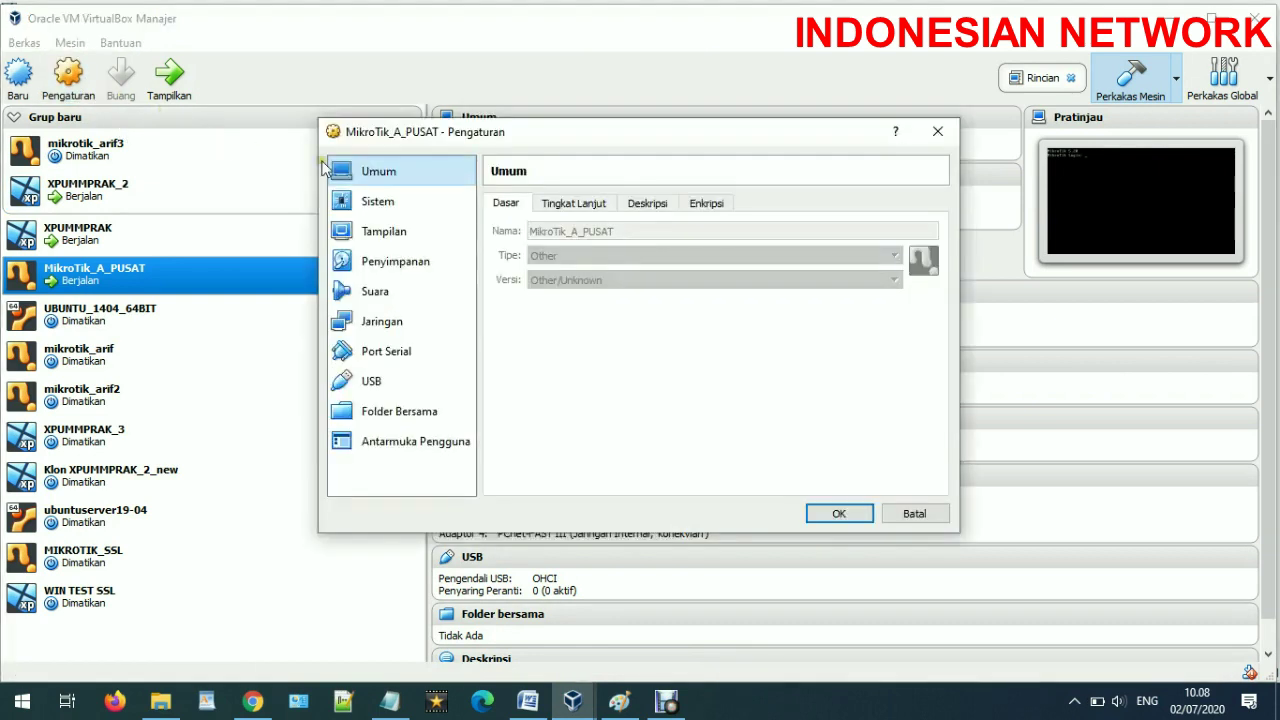
click(440, 325)
click(583, 203)
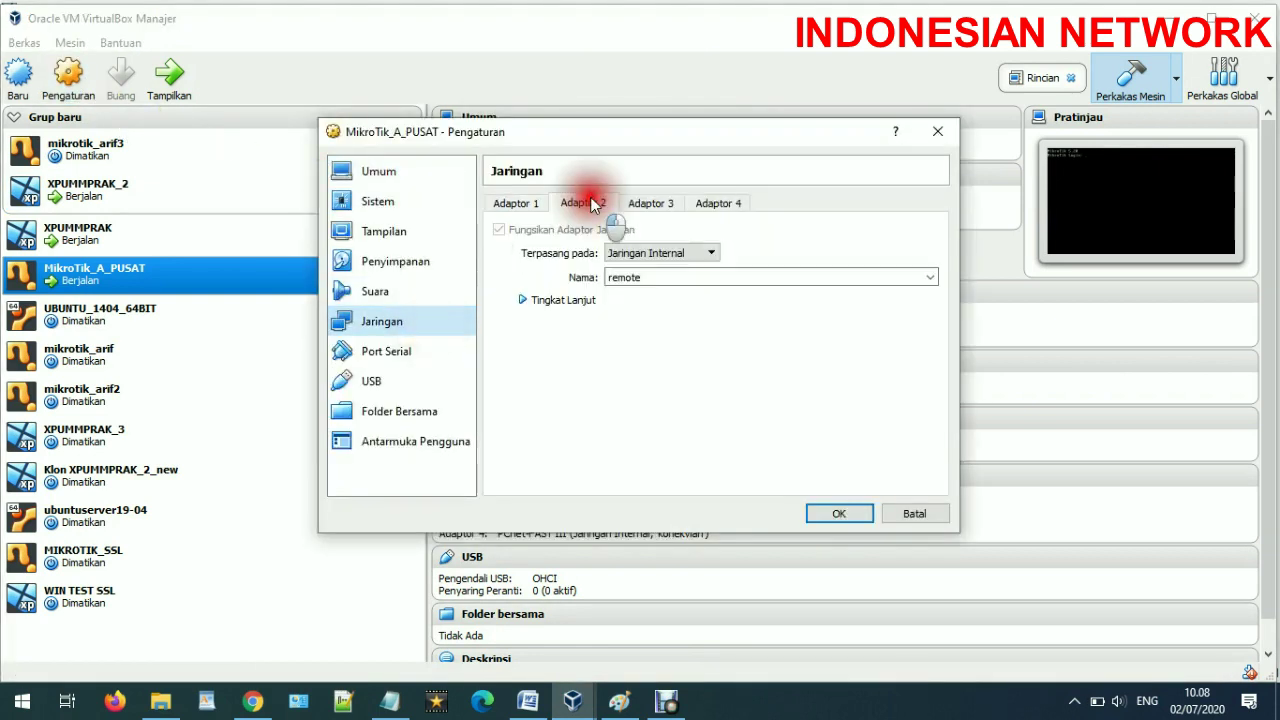
click(560, 299)
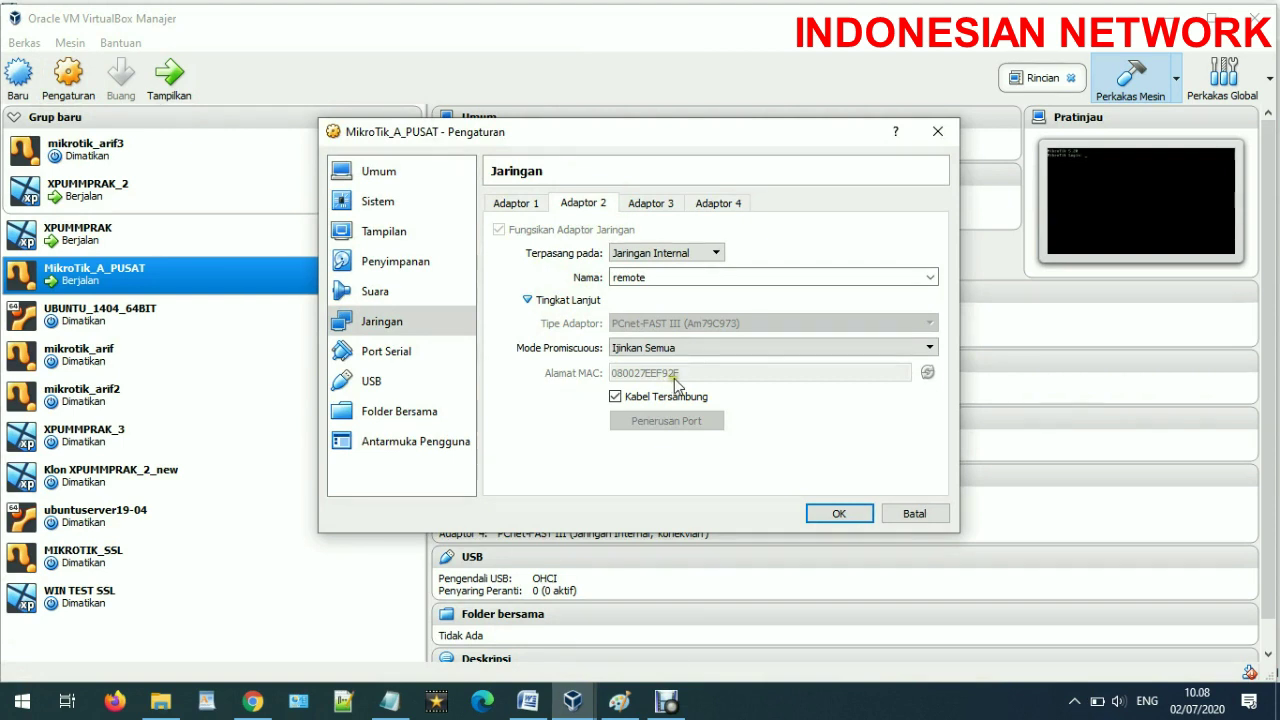
click(839, 513)
Step: Switch to the XPUMMPRAK machine and rename the koneklin interface as ether2_remote in WinBox
mouse_move(533, 655)
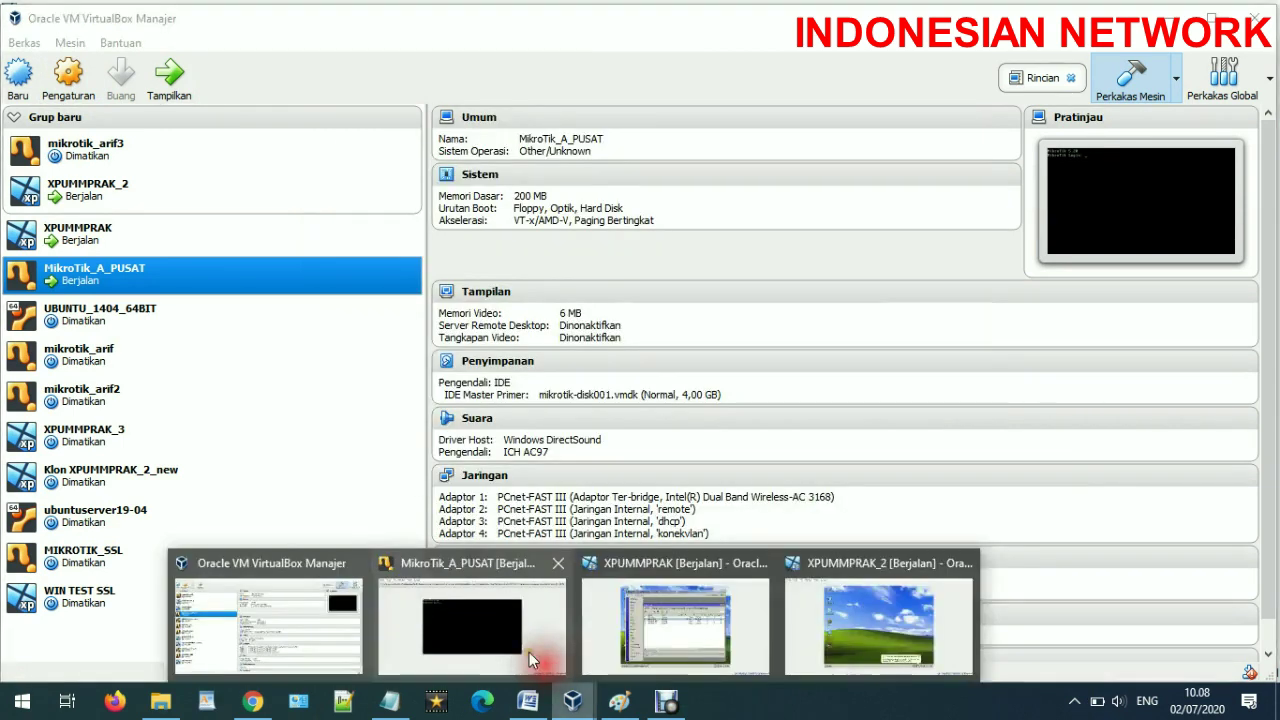
click(665, 650)
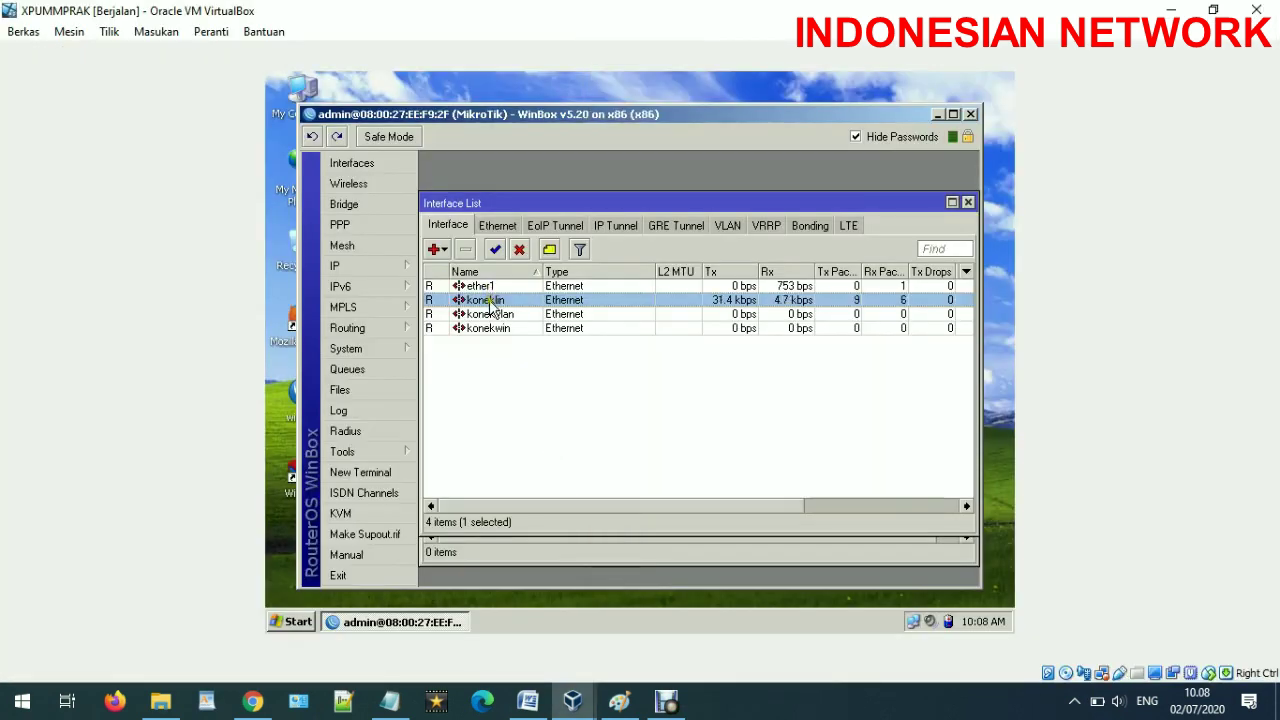
double_click(488, 300)
text(ETH)
key(Caps_Lock)
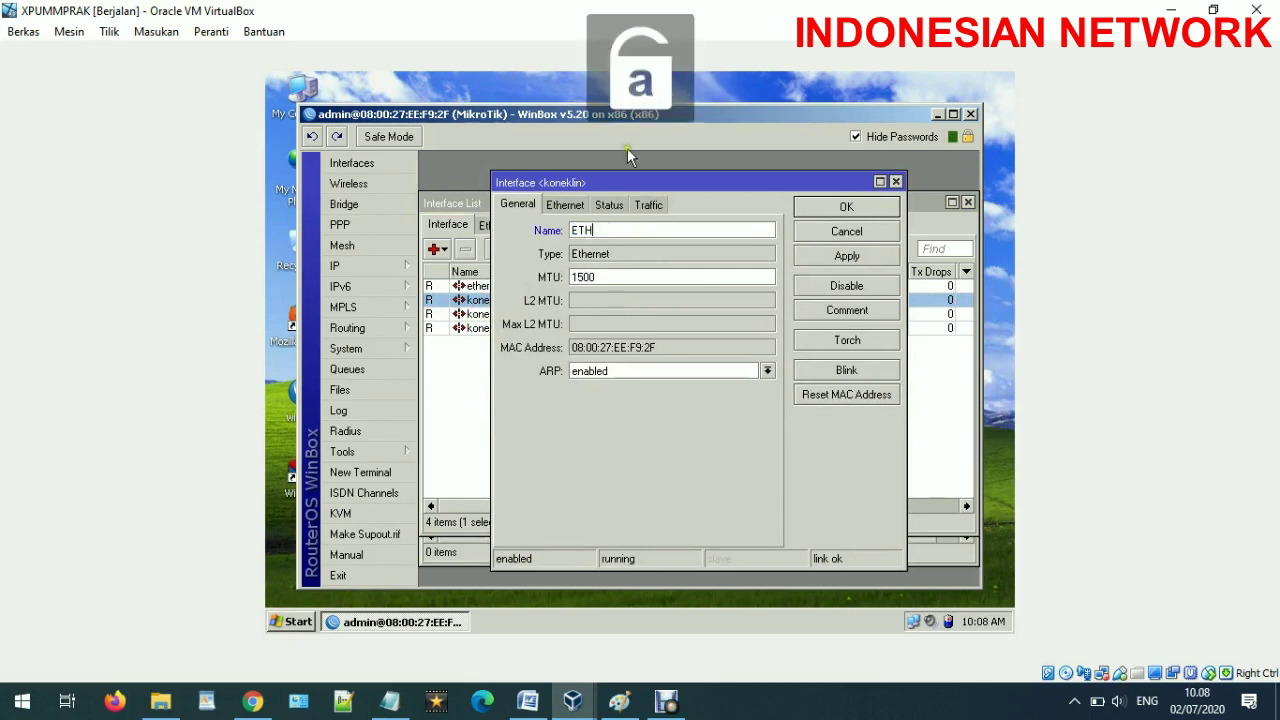
drag(627, 182, 763, 277)
key(BackSpace)
key(BackSpace)
key(BackSpace)
text(eth)
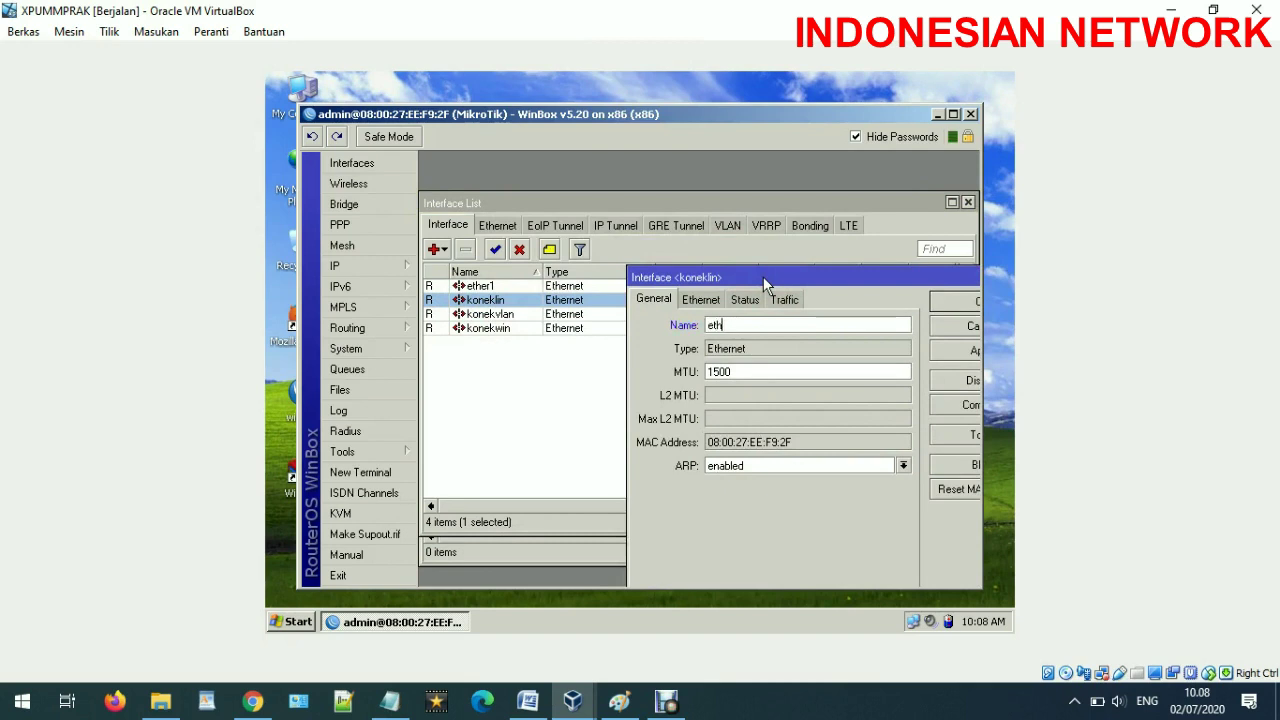
text(er2_remote)
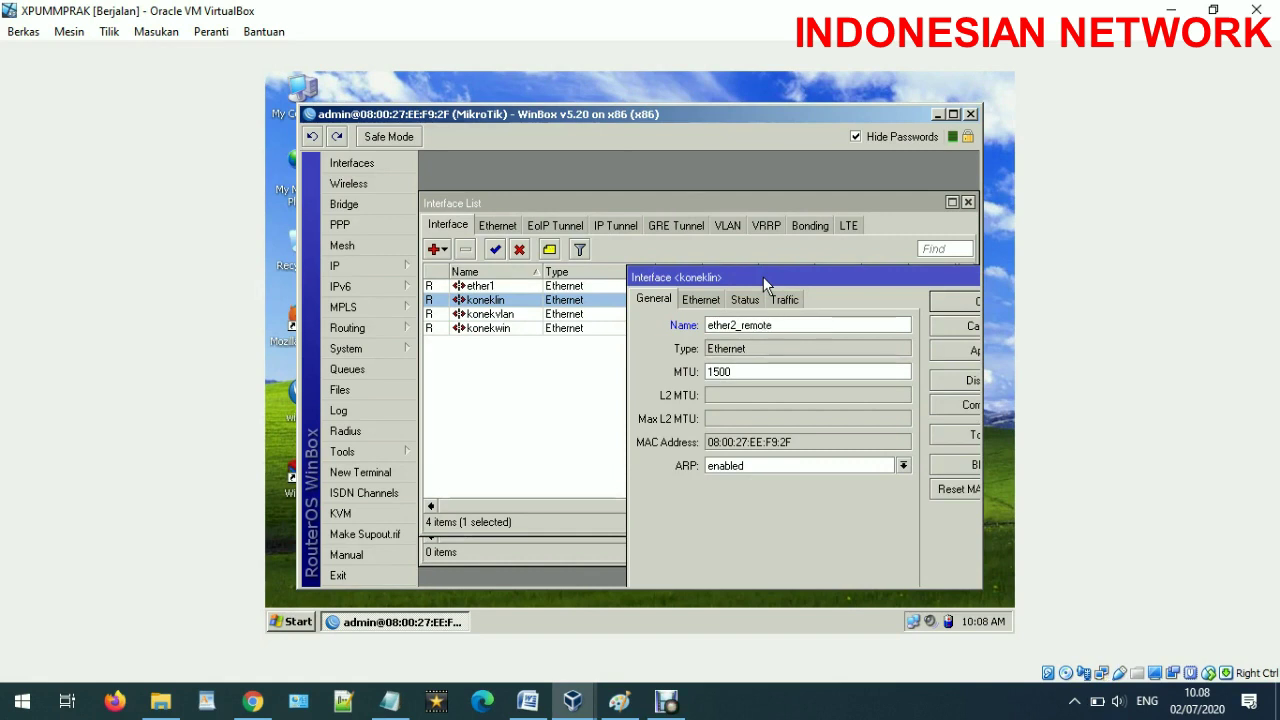
key(Return)
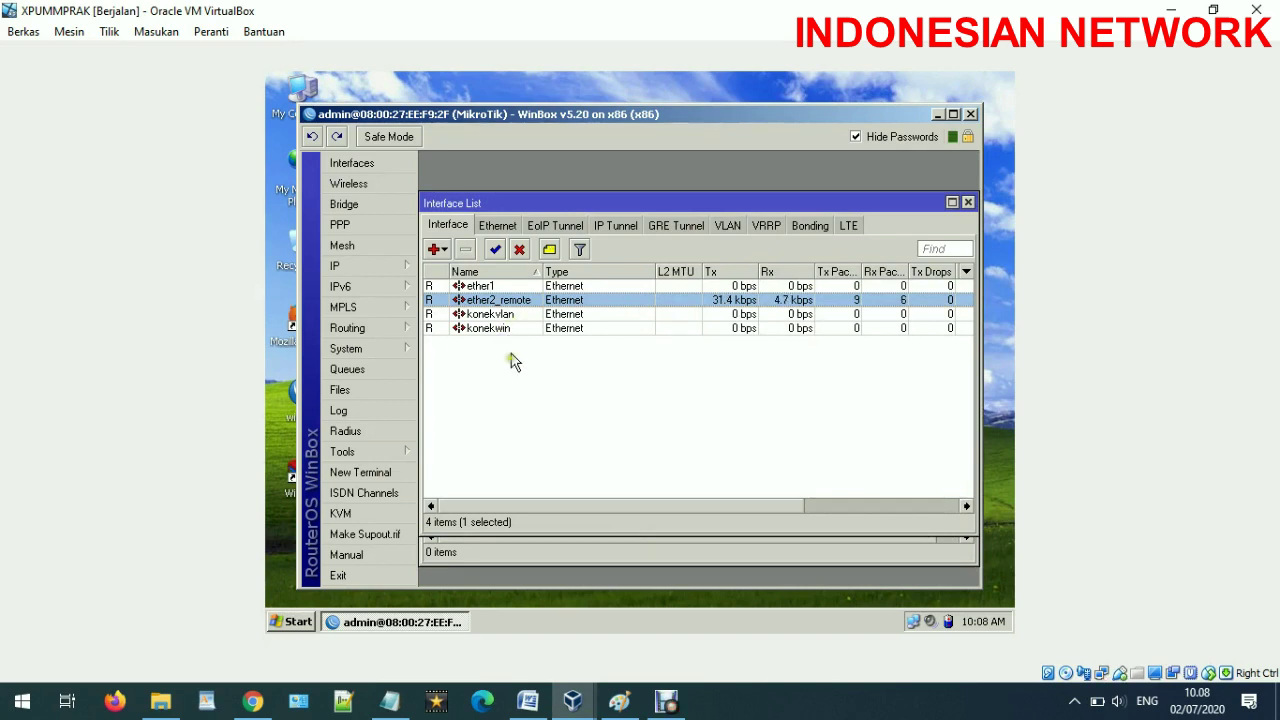
Step: Switch to VirtualBox Manager and check the MAC address of MikroTik_A_PUSAT's Adaptor 3 in its advanced network settings
mouse_move(572, 698)
click(360, 620)
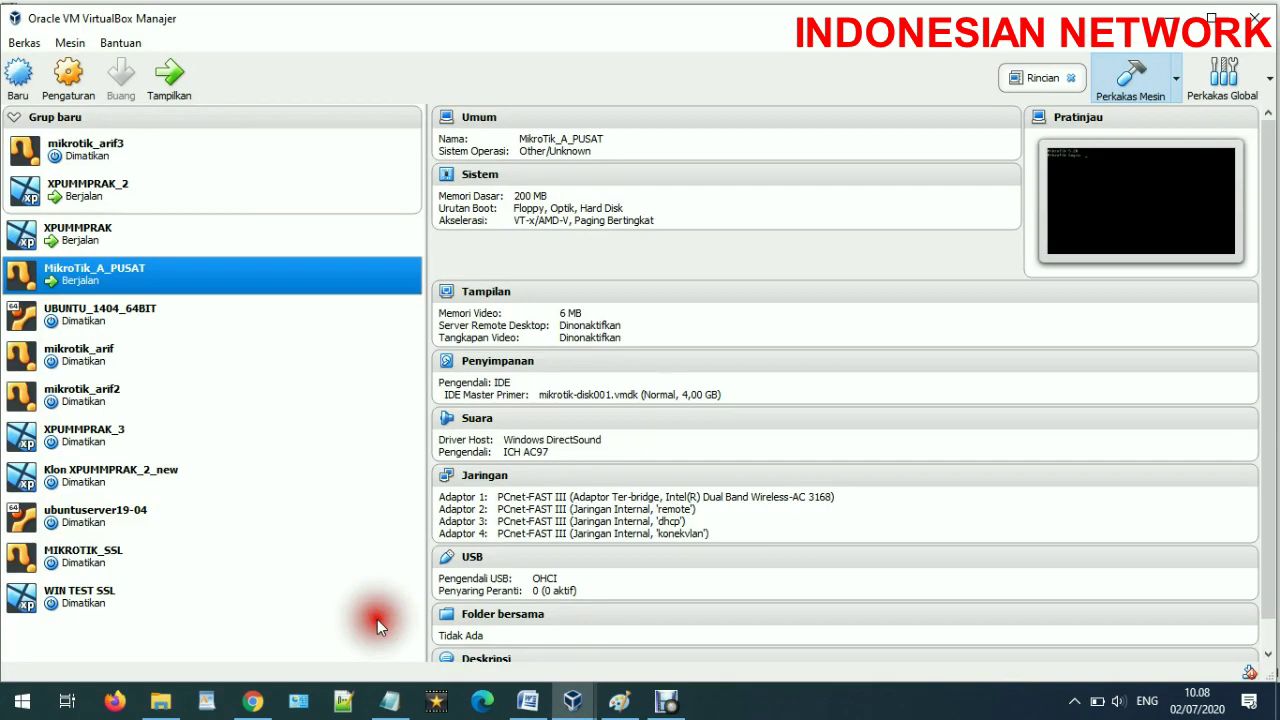
double_click(195, 282)
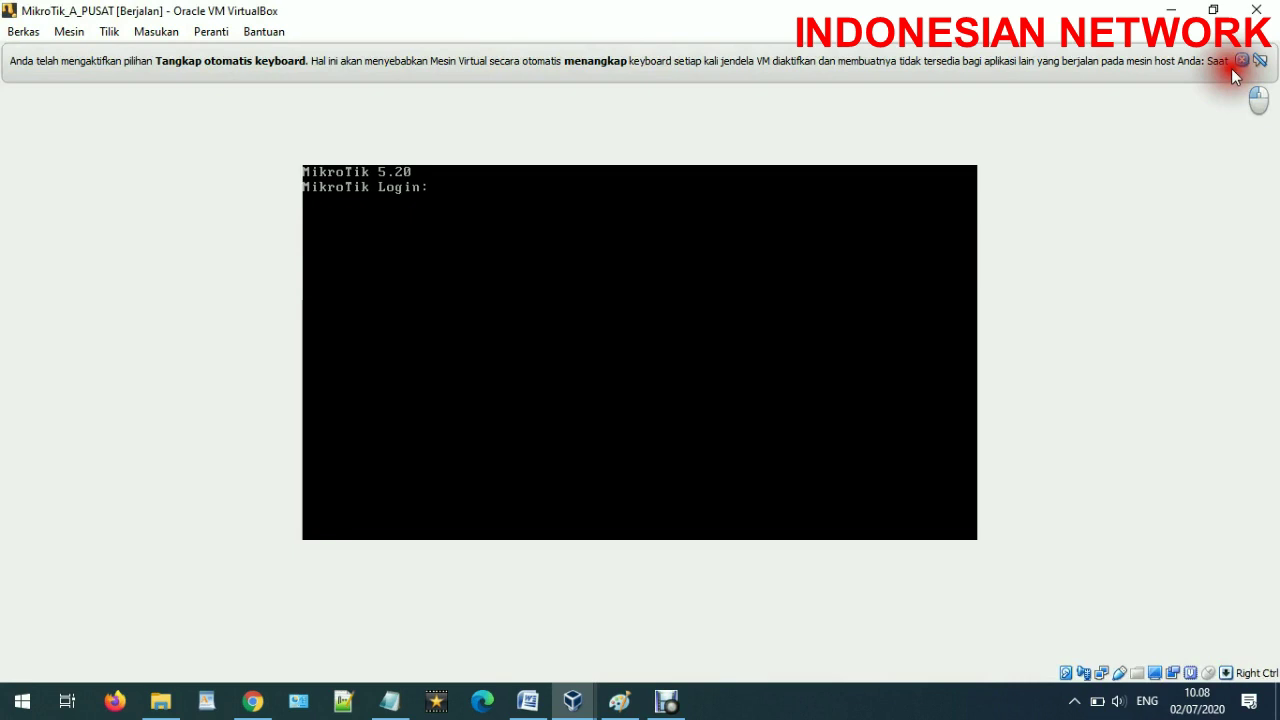
click(1171, 10)
right_click(147, 268)
click(170, 276)
click(382, 321)
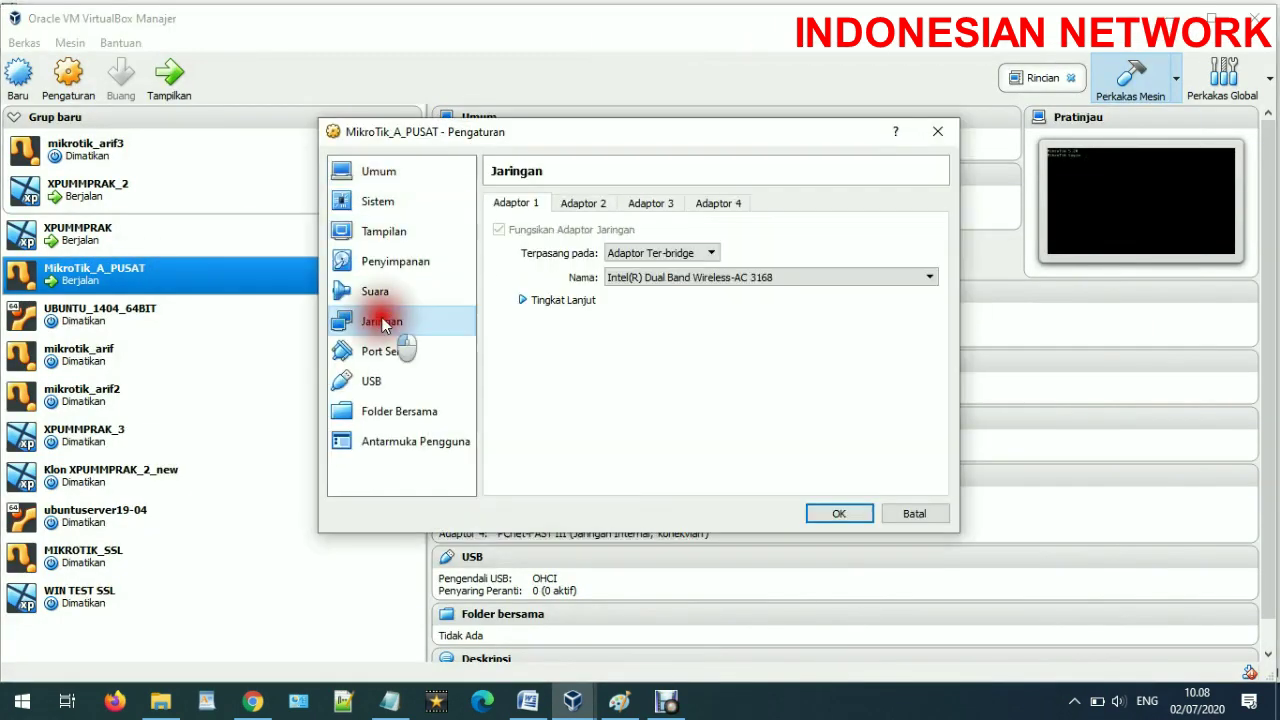
click(650, 203)
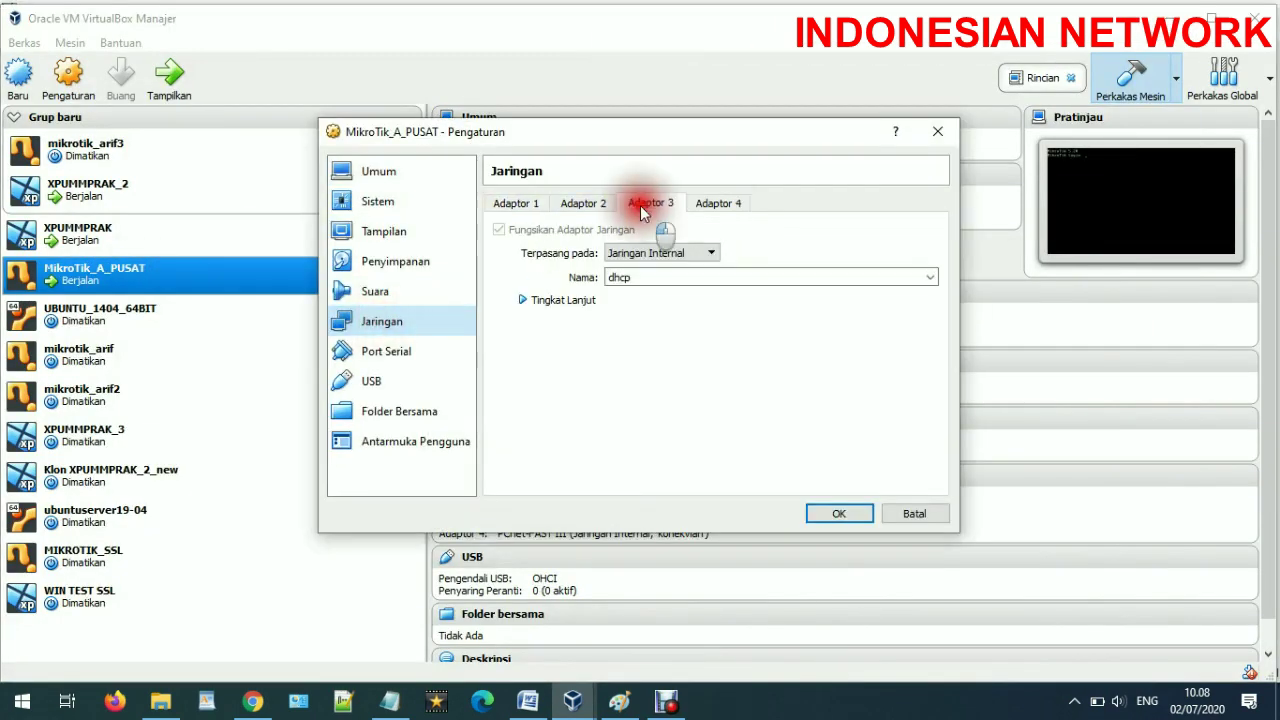
click(551, 299)
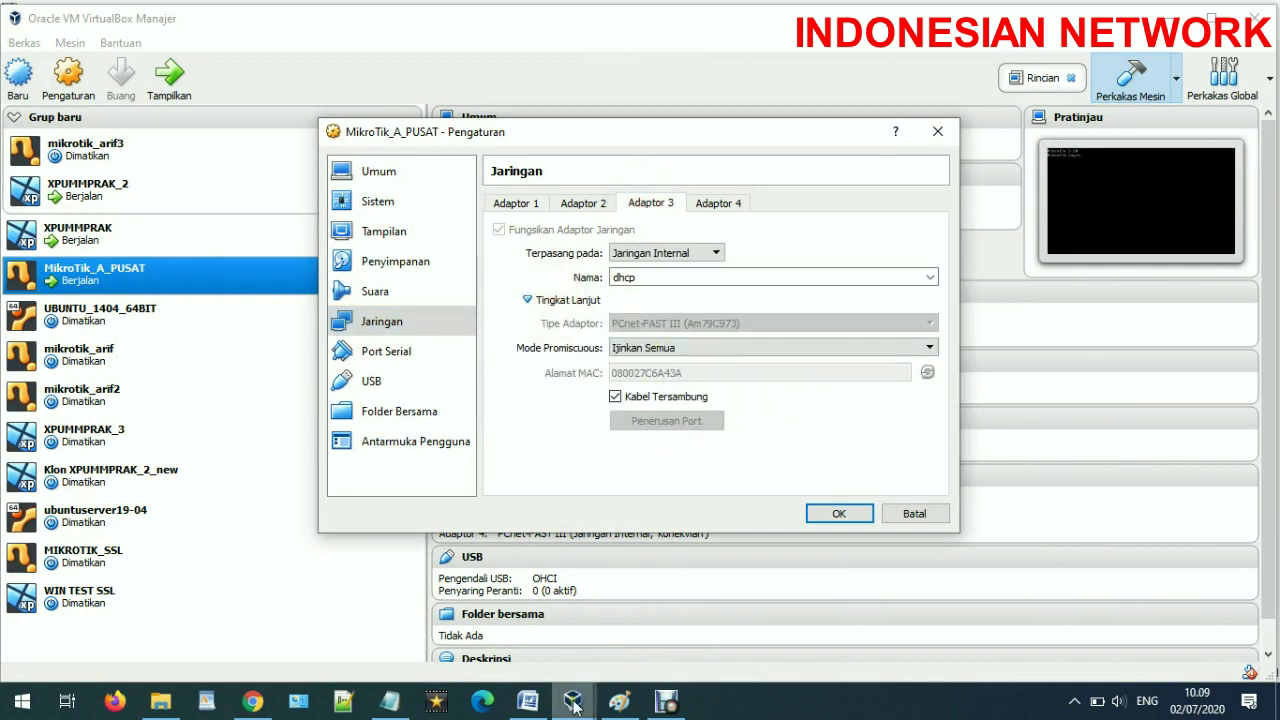
Step: Switch to the XPUMMPRAK machine and check the MAC addresses of the konekvlan and konekwin interfaces in WinBox
mouse_move(572, 700)
click(691, 643)
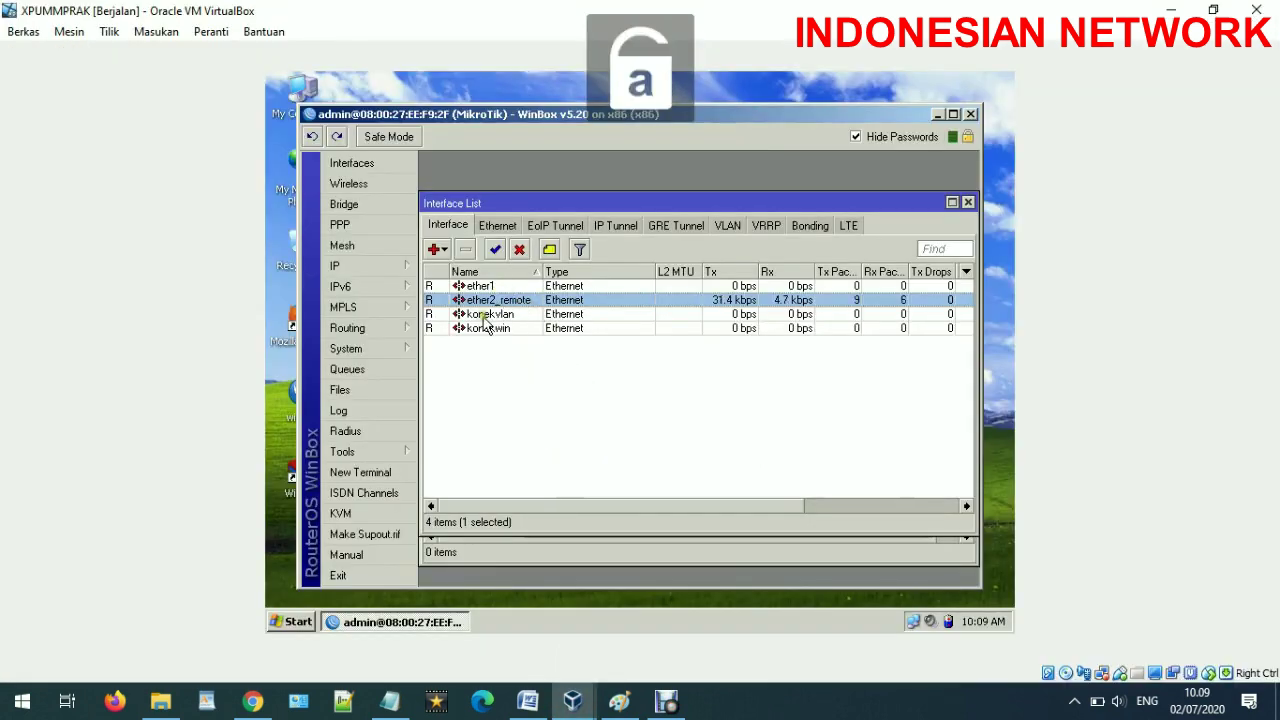
double_click(495, 314)
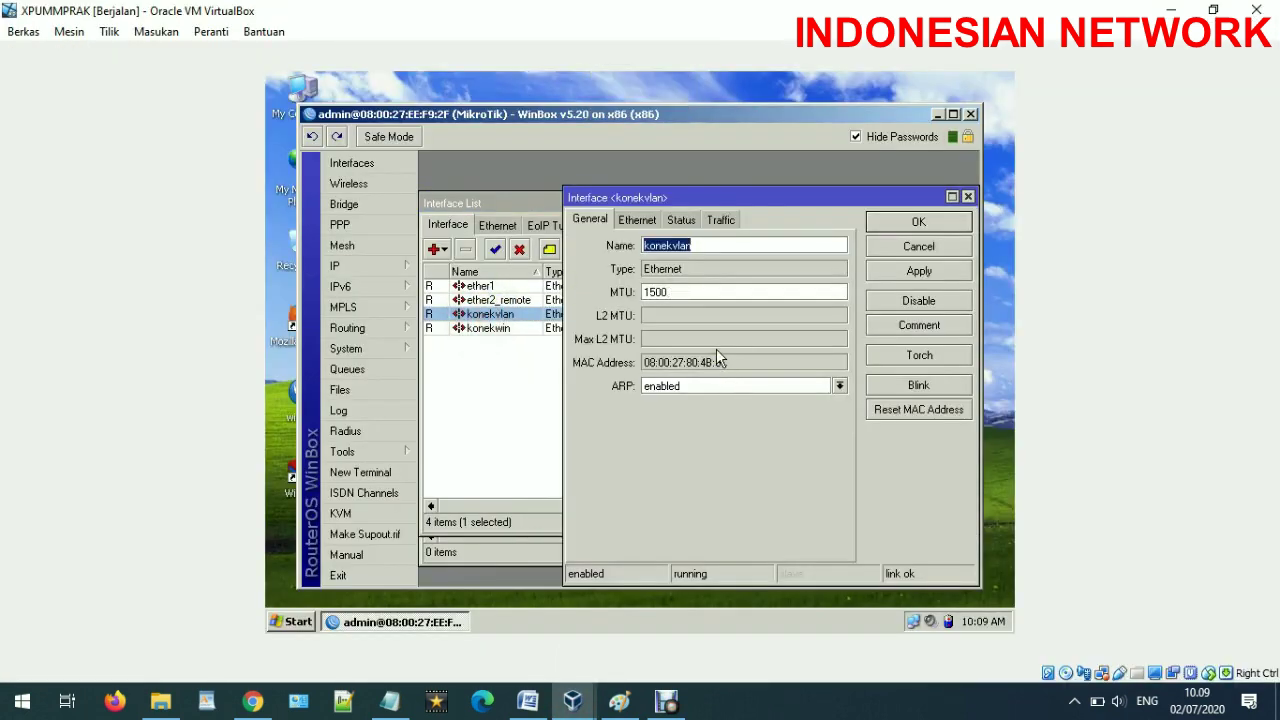
key(Escape)
double_click(522, 329)
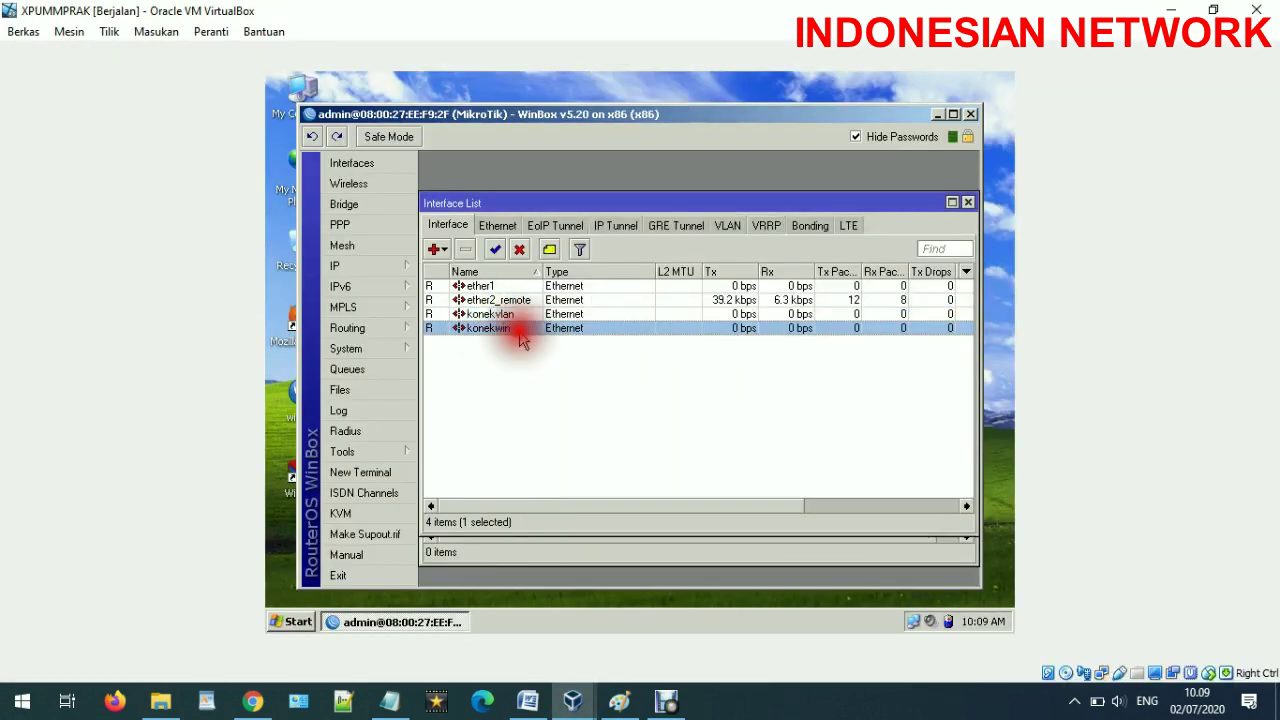
click(925, 248)
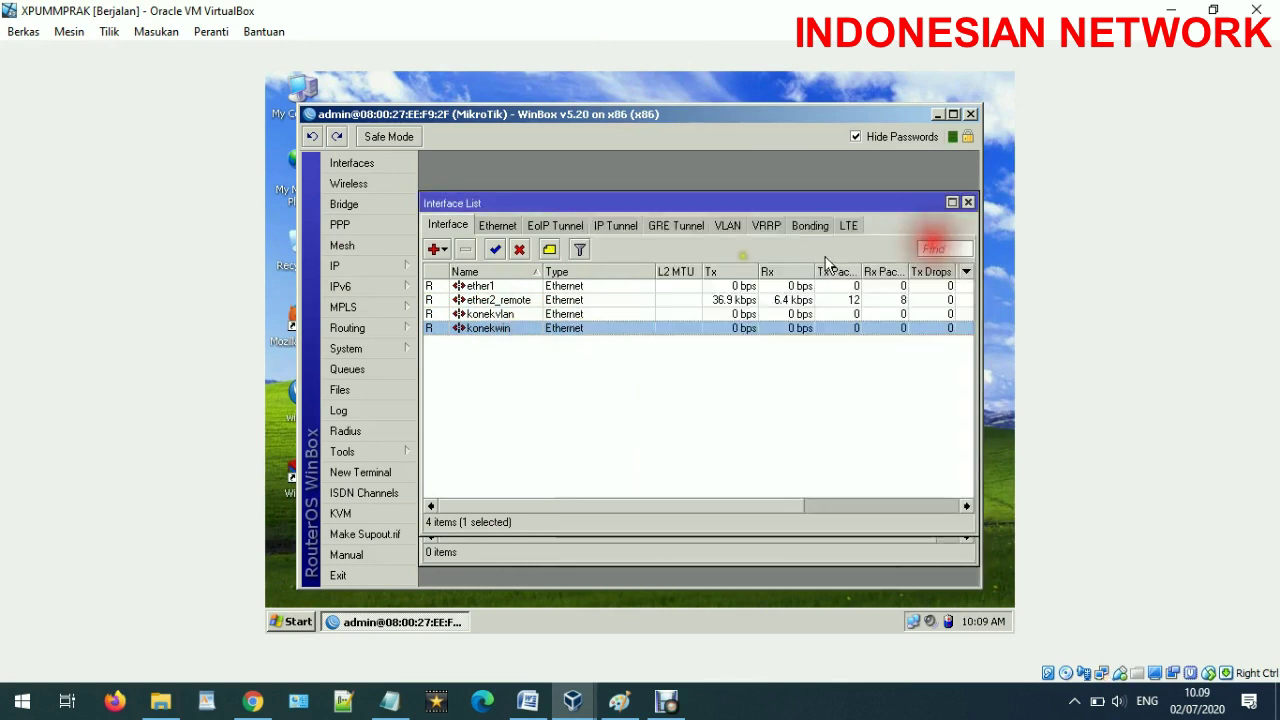
Step: Rename the konekwin interface as ether3_dhcp
click(503, 335)
double_click(503, 335)
text(ether3_dhcp)
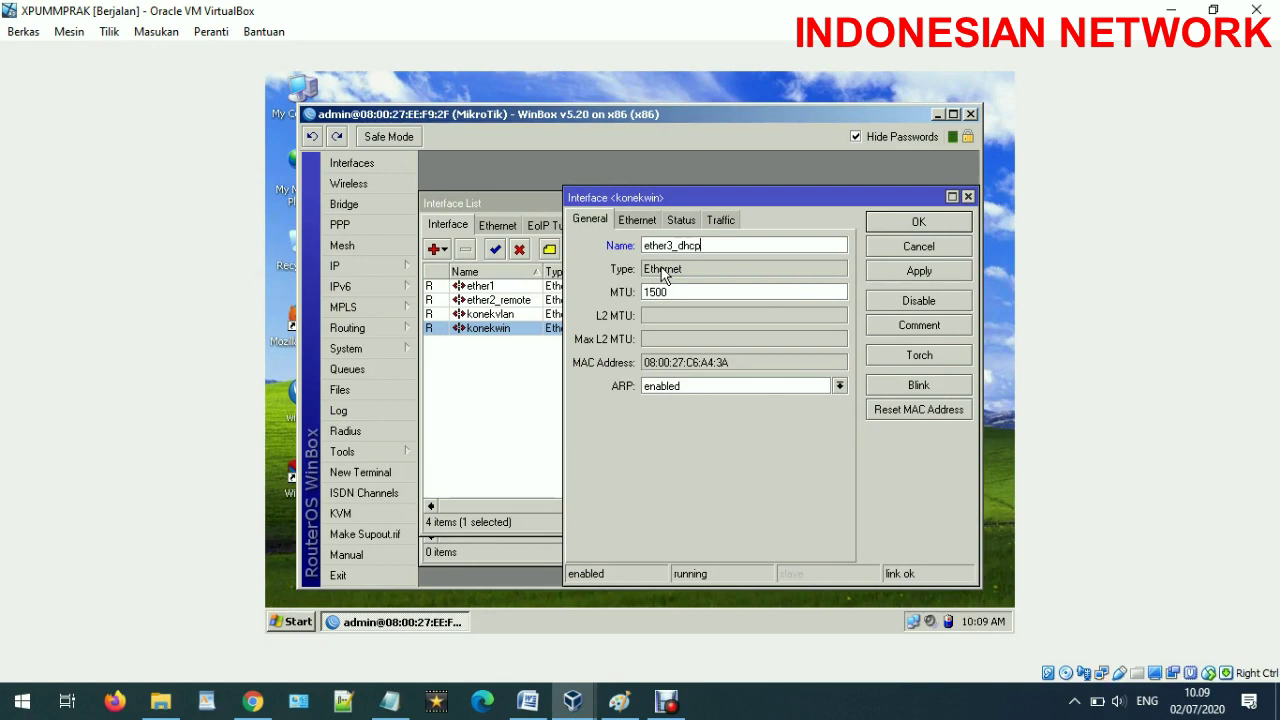
key(Return)
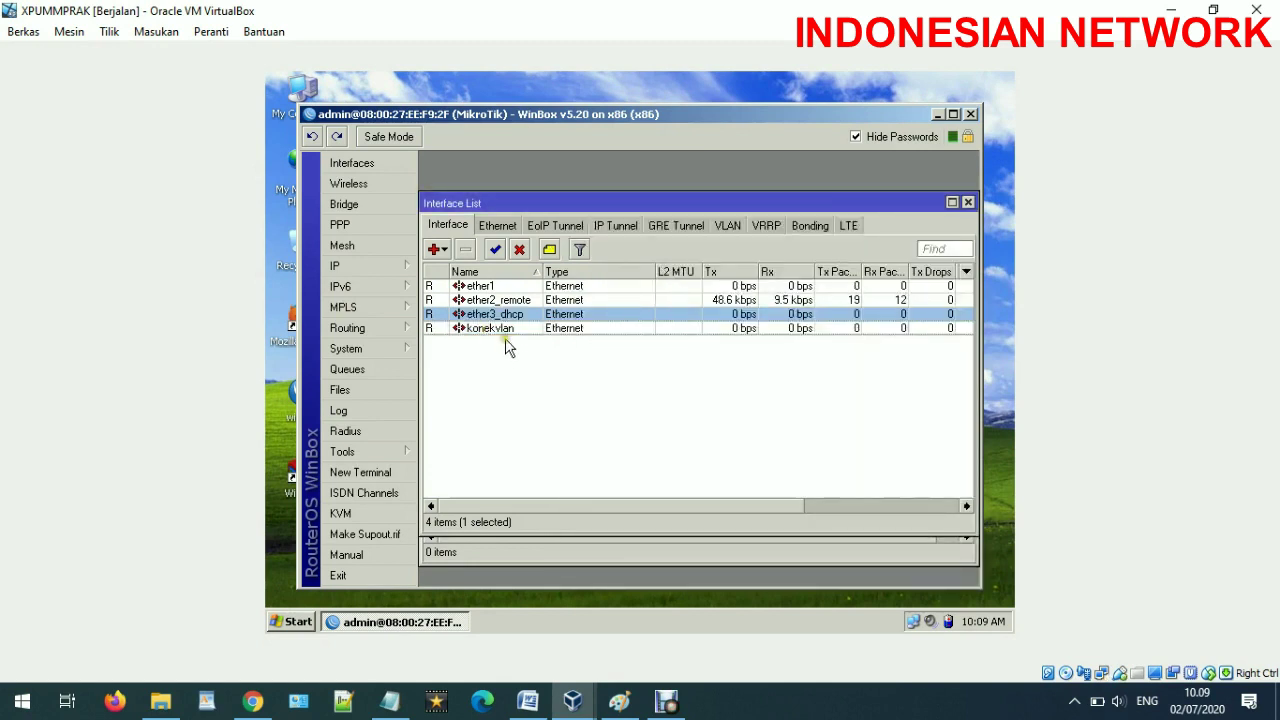
Step: Rename the konekvlan interface as kosong
double_click(500, 329)
text(to)
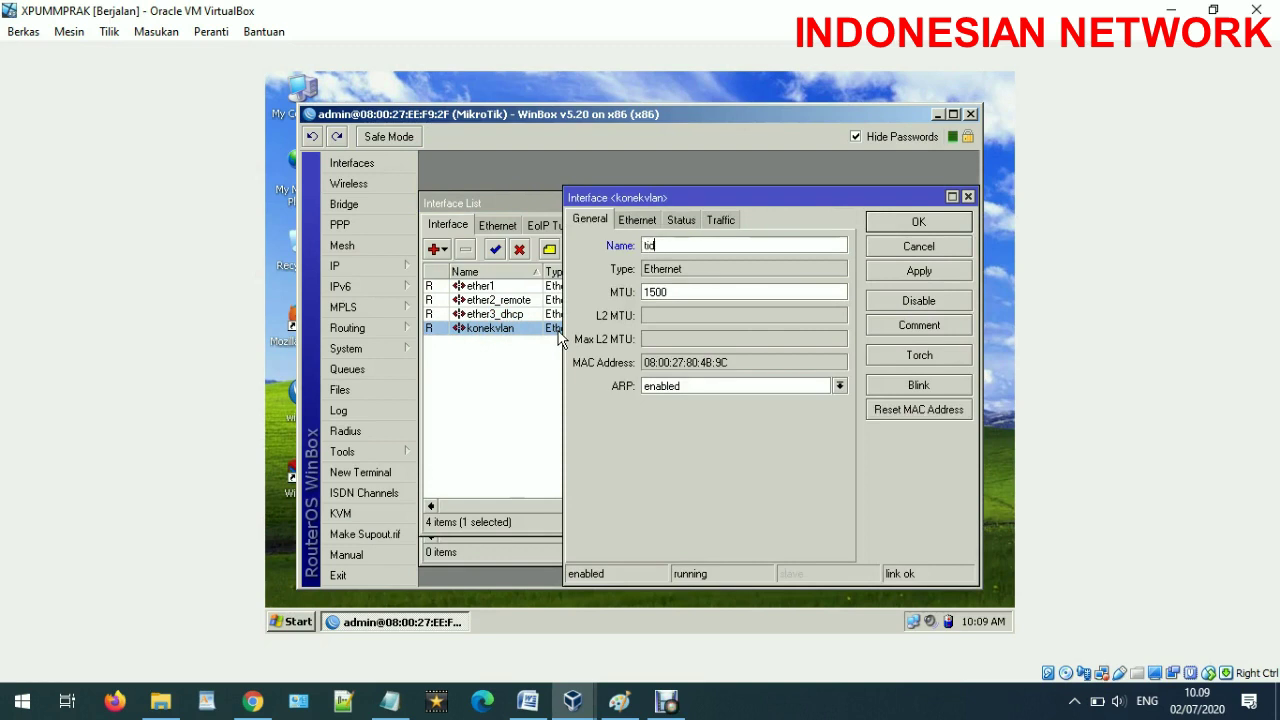
text(kso)
key(BackSpace)
key(BackSpace)
key(BackSpace)
key(Return)
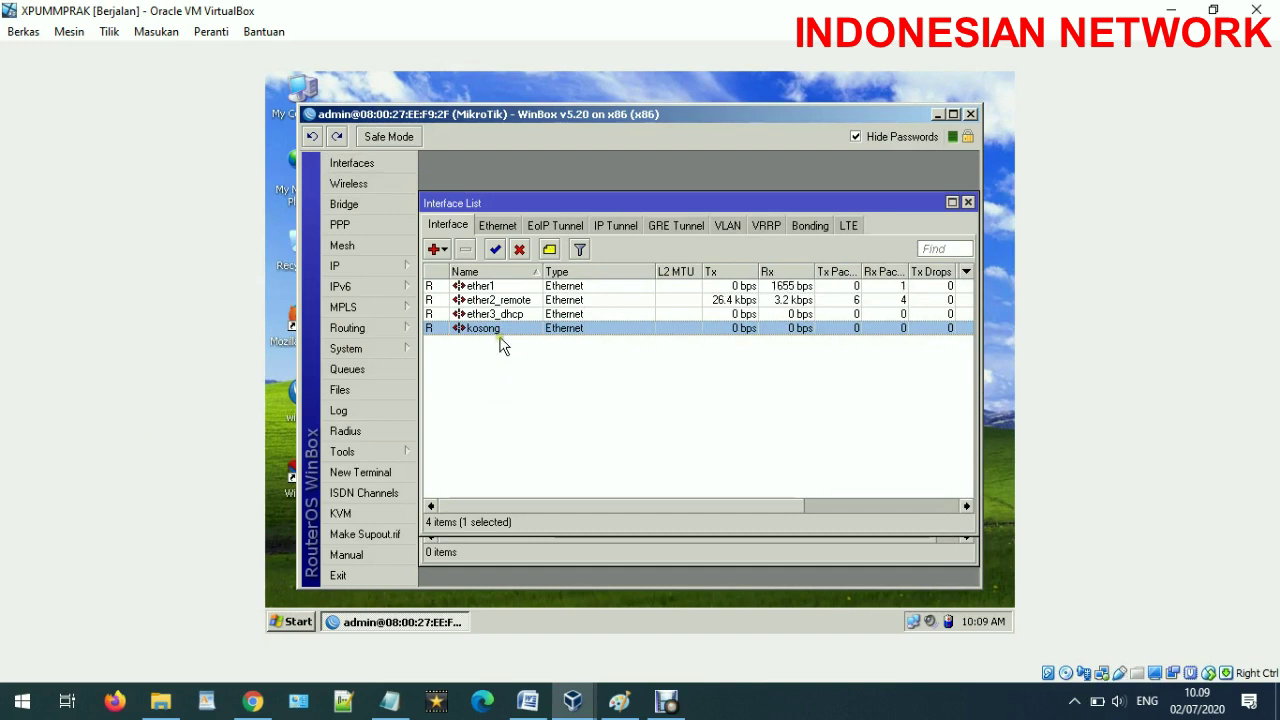
click(606, 391)
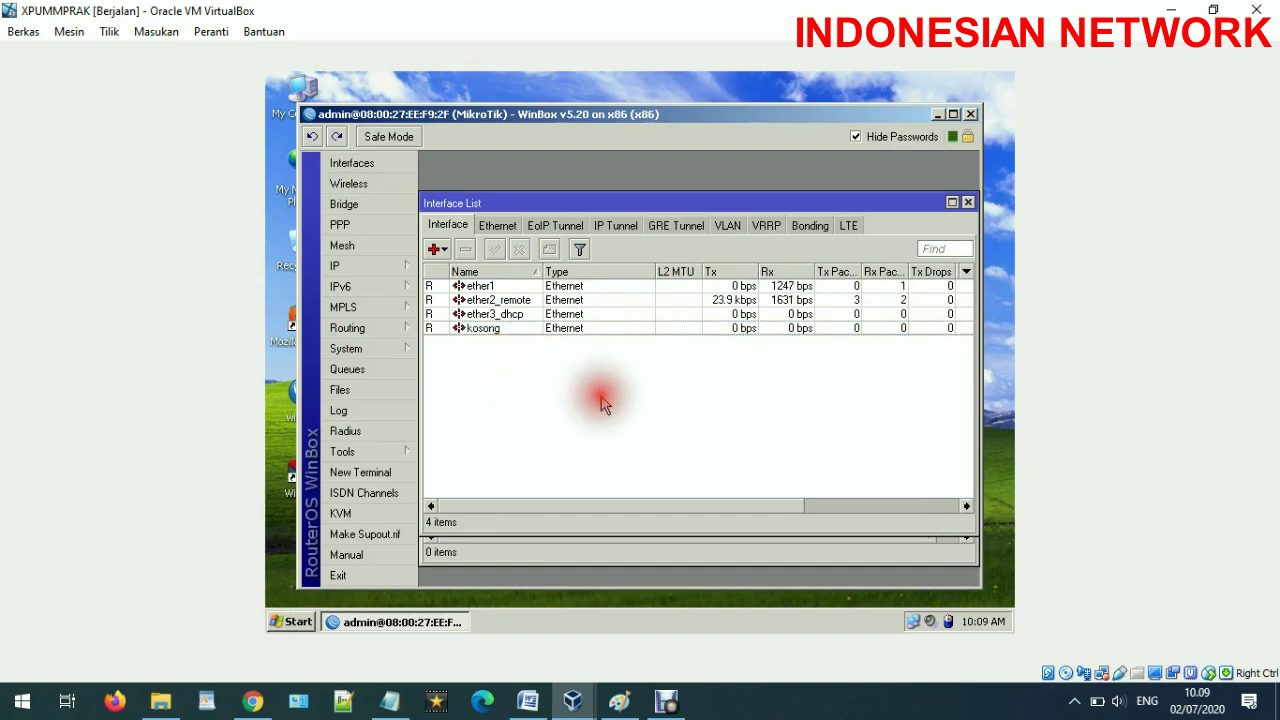
click(498, 300)
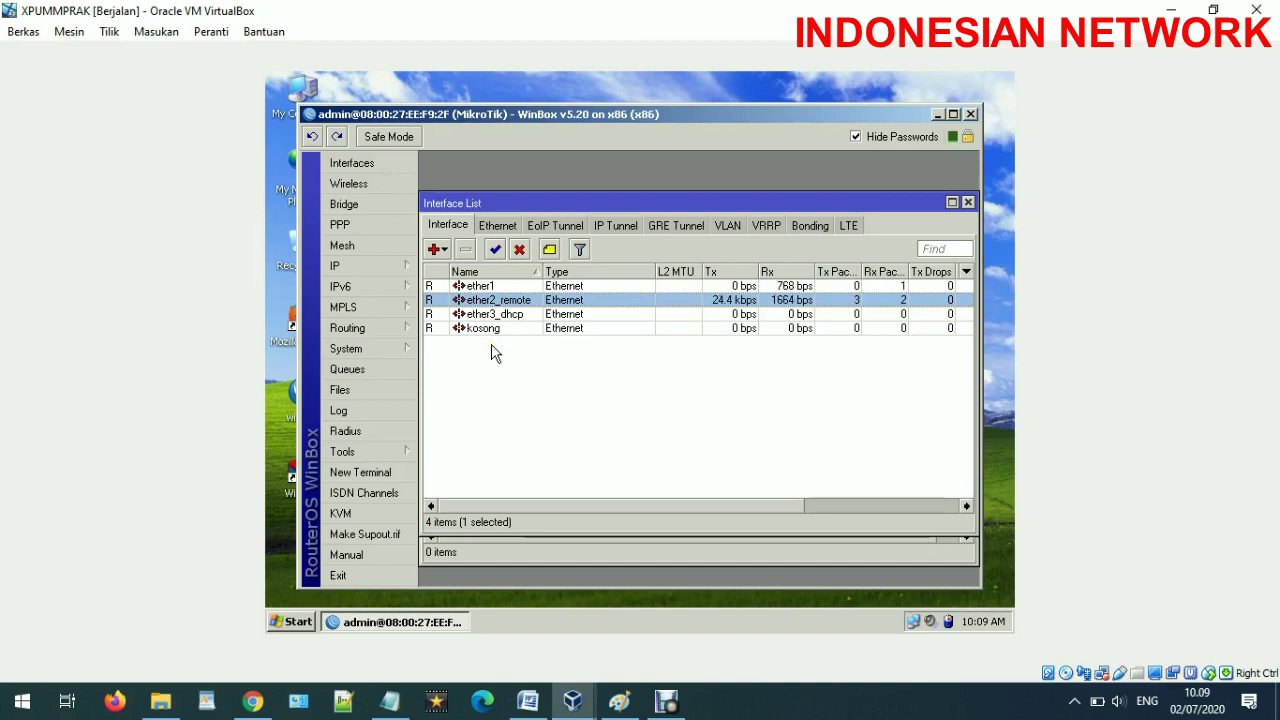
Step: Open the router's IP address list and remove all of its existing addresses
click(355, 268)
click(482, 210)
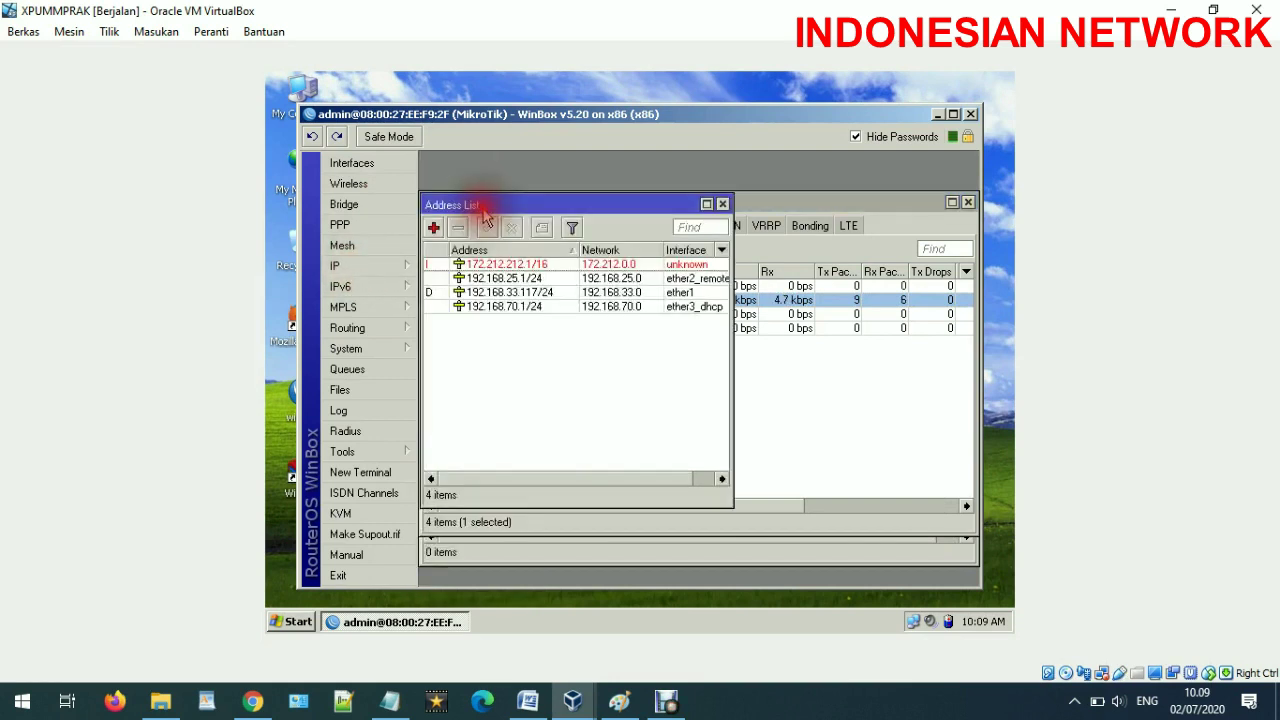
drag(490, 255, 510, 316)
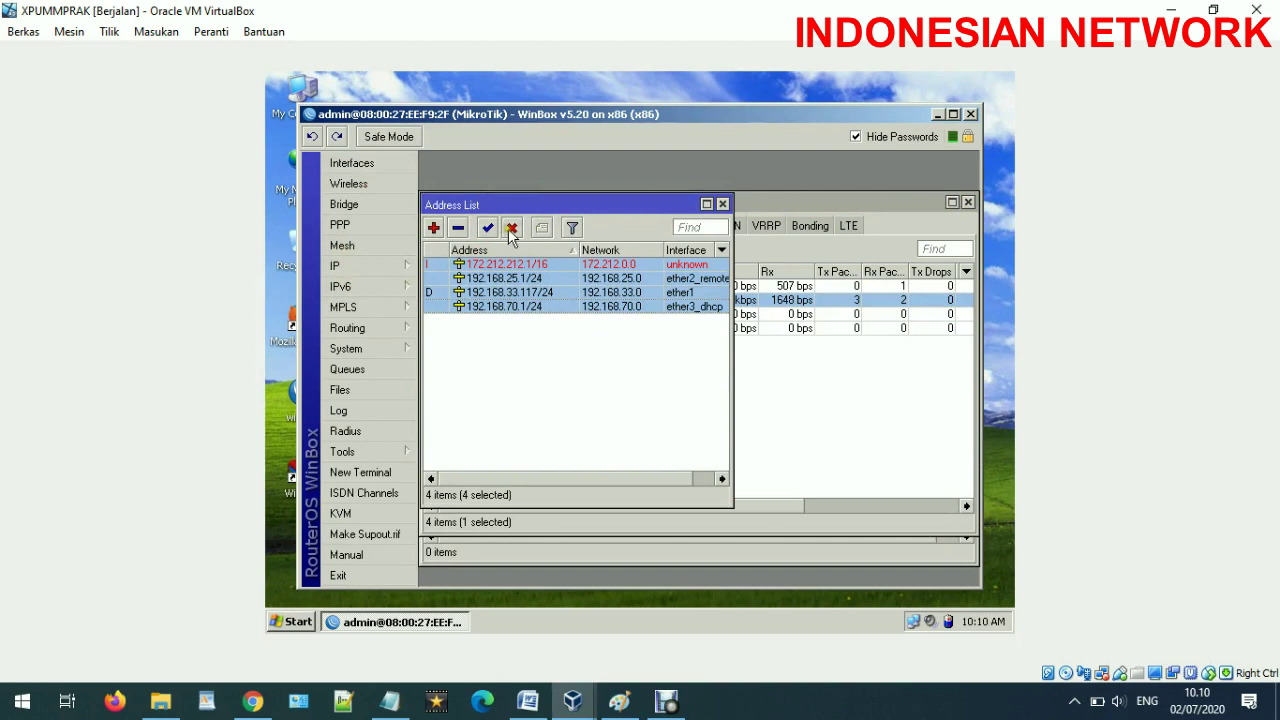
click(458, 228)
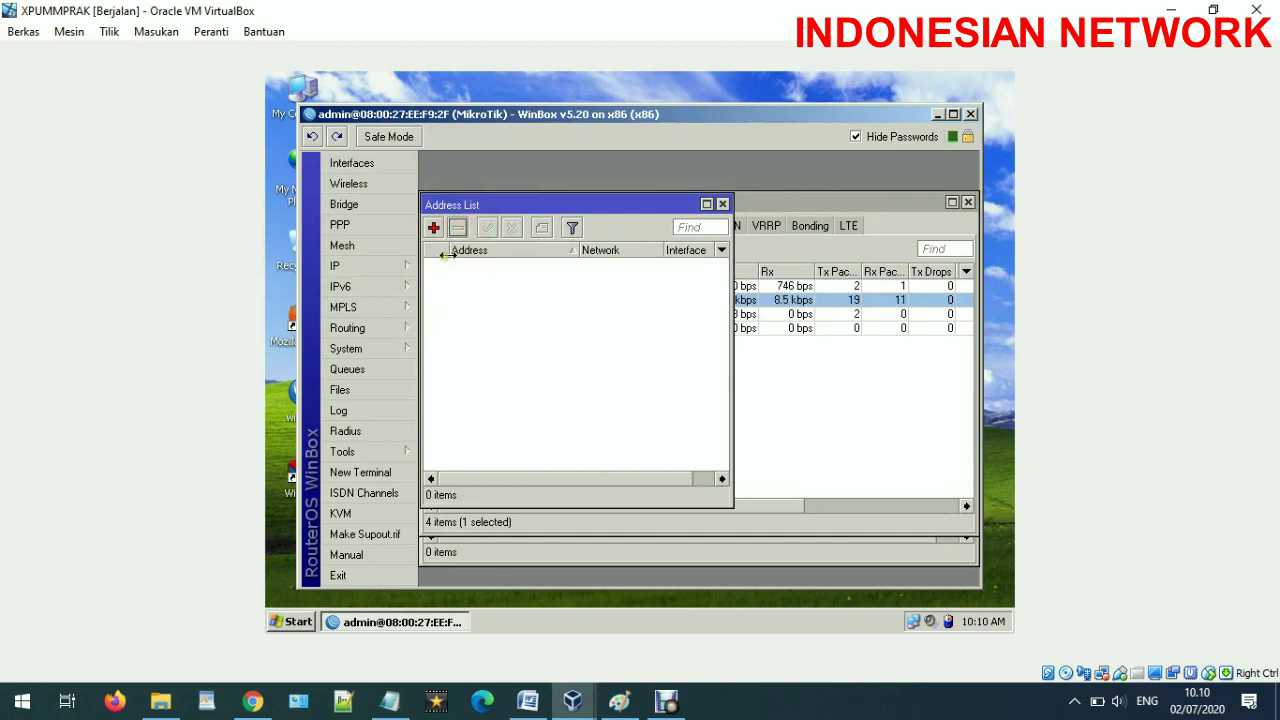
Step: Start a new IP address entry on the ether3_dhcp interface, with the address beginning 192.168
click(433, 228)
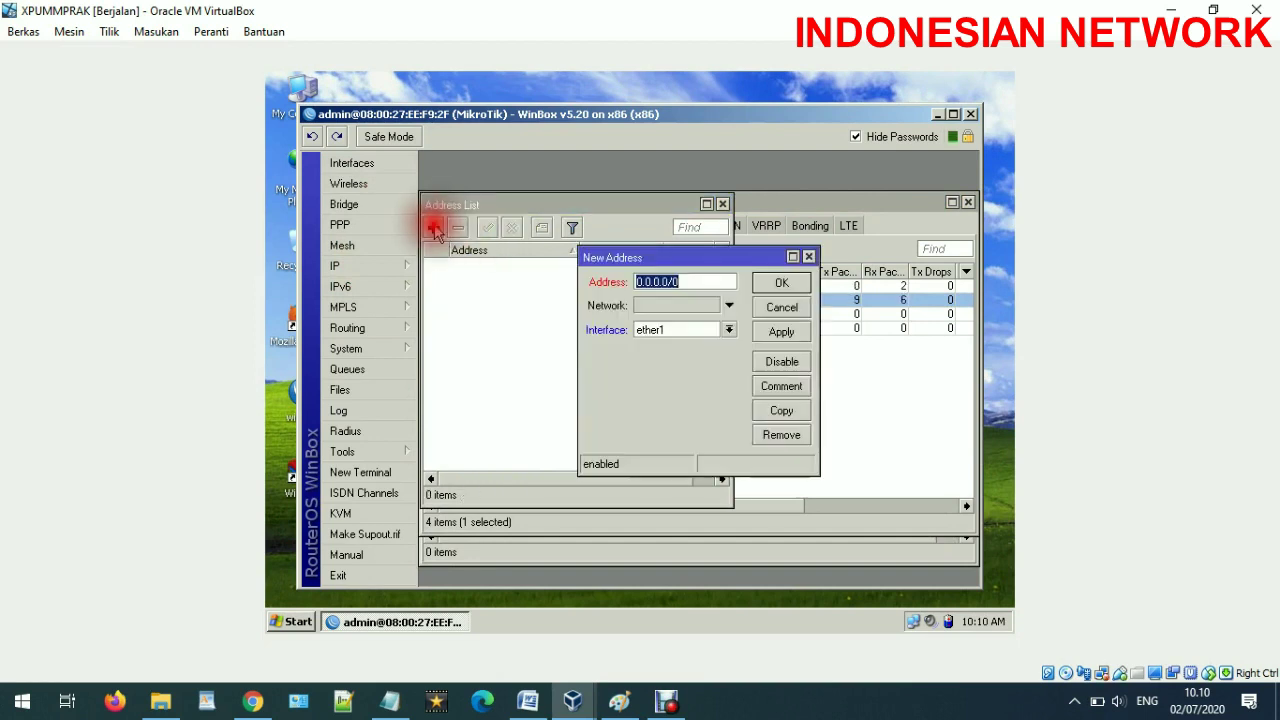
click(696, 329)
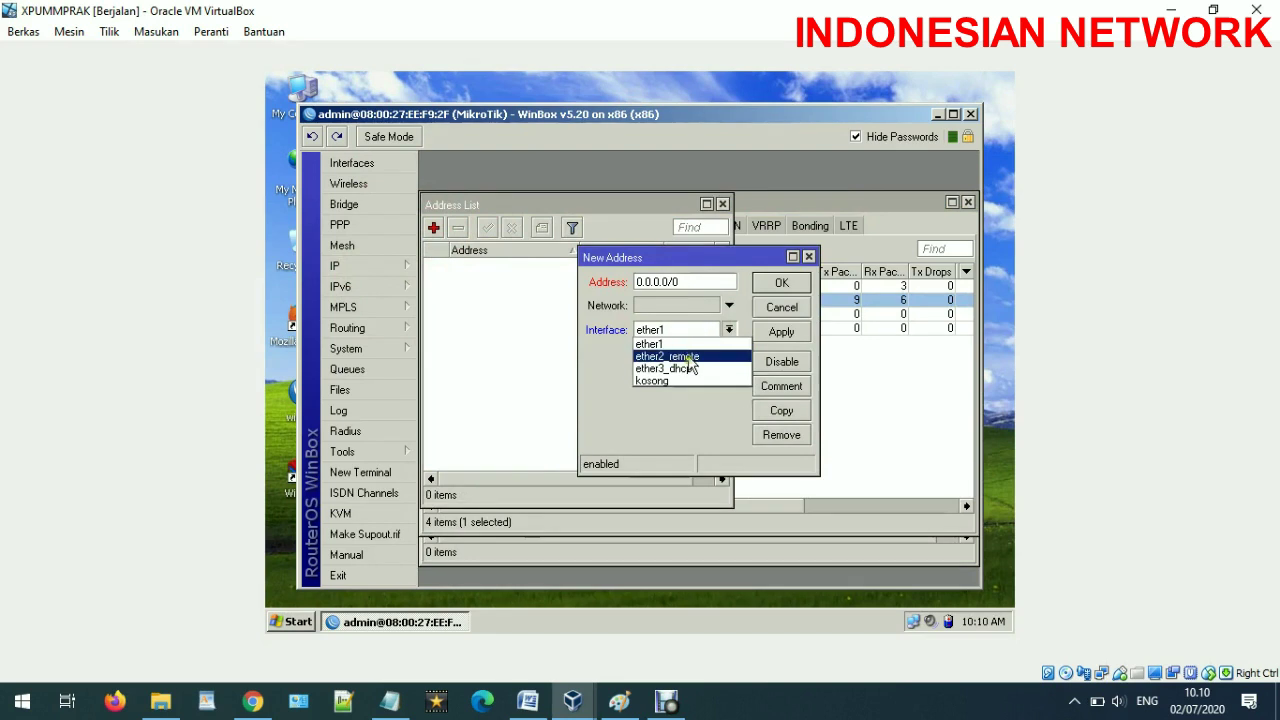
click(685, 368)
drag(666, 285, 620, 283)
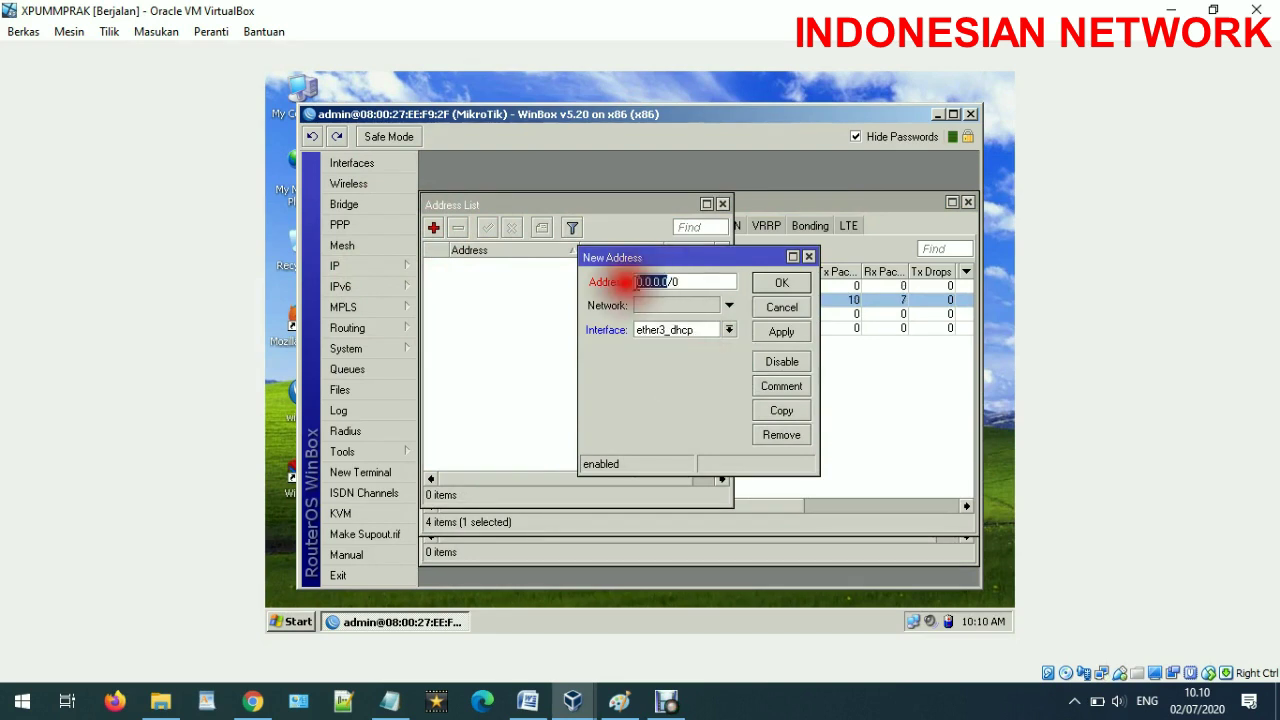
text(192.168)
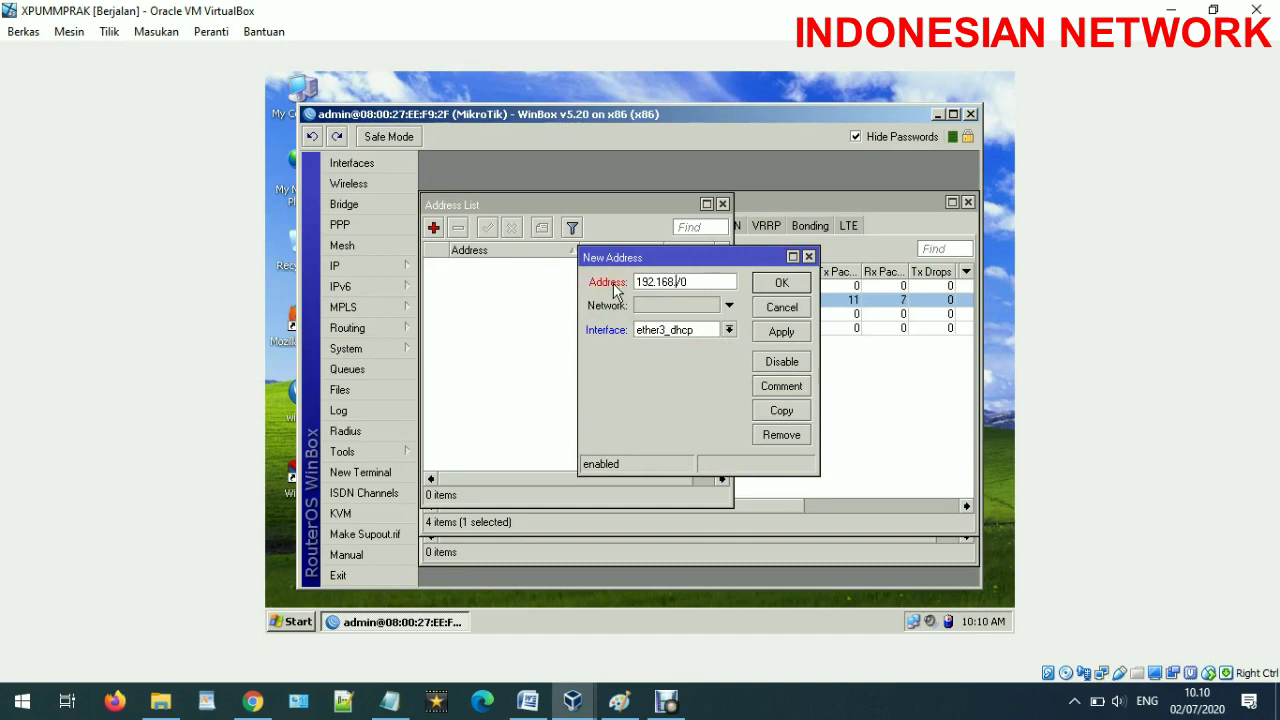
Step: Check the IP scope in the Paint network diagram, complete the ether3_dhcp address as 192.168.180.1/24 and save it
key(Caps_Lock)
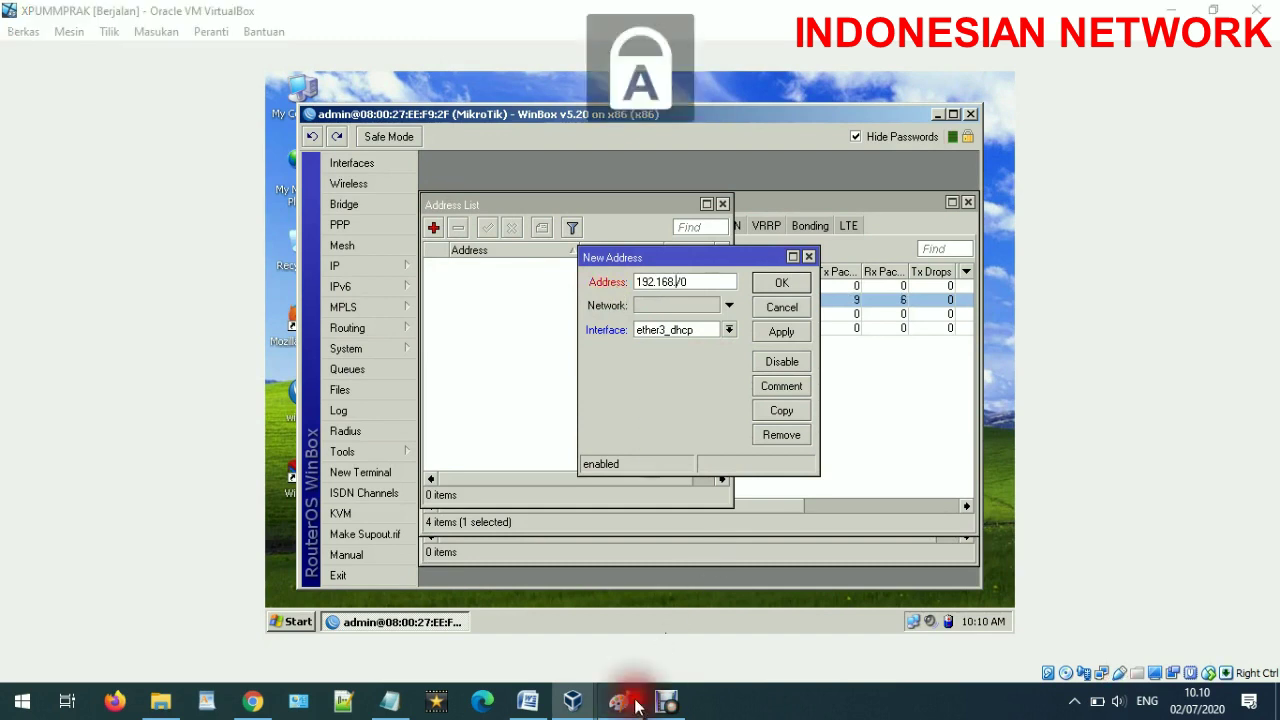
click(622, 703)
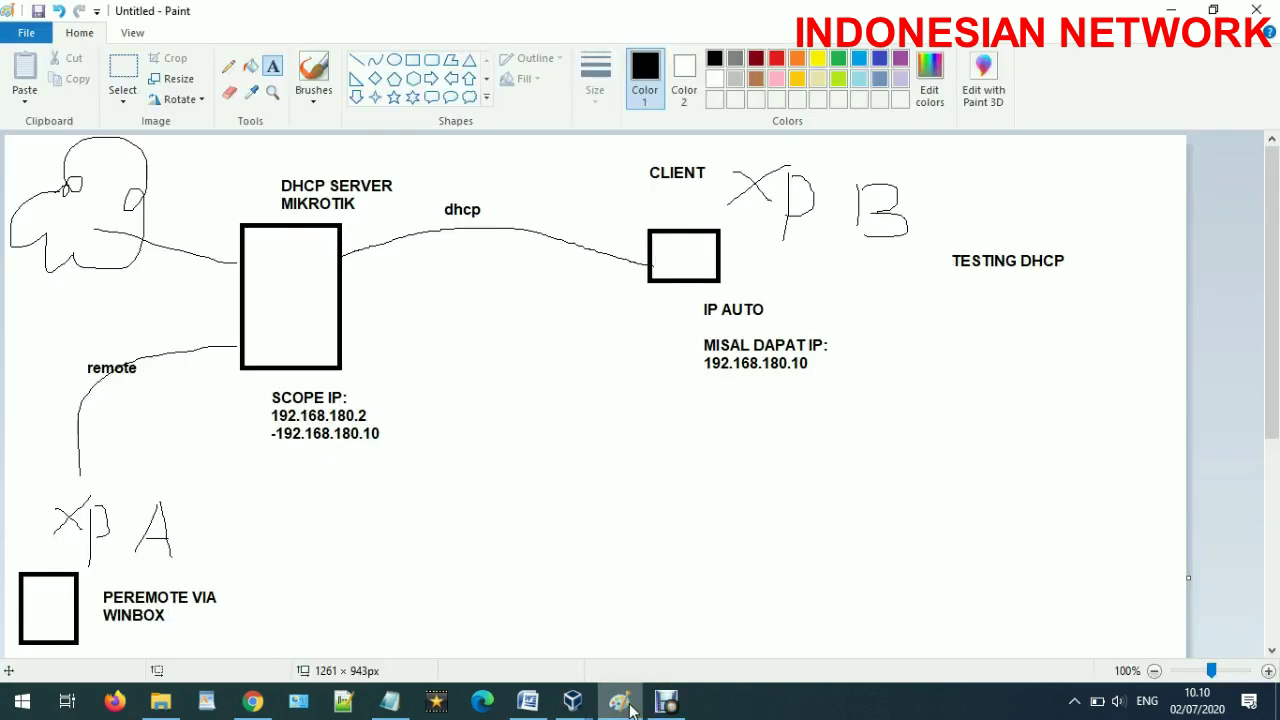
key(Caps_Lock)
click(628, 705)
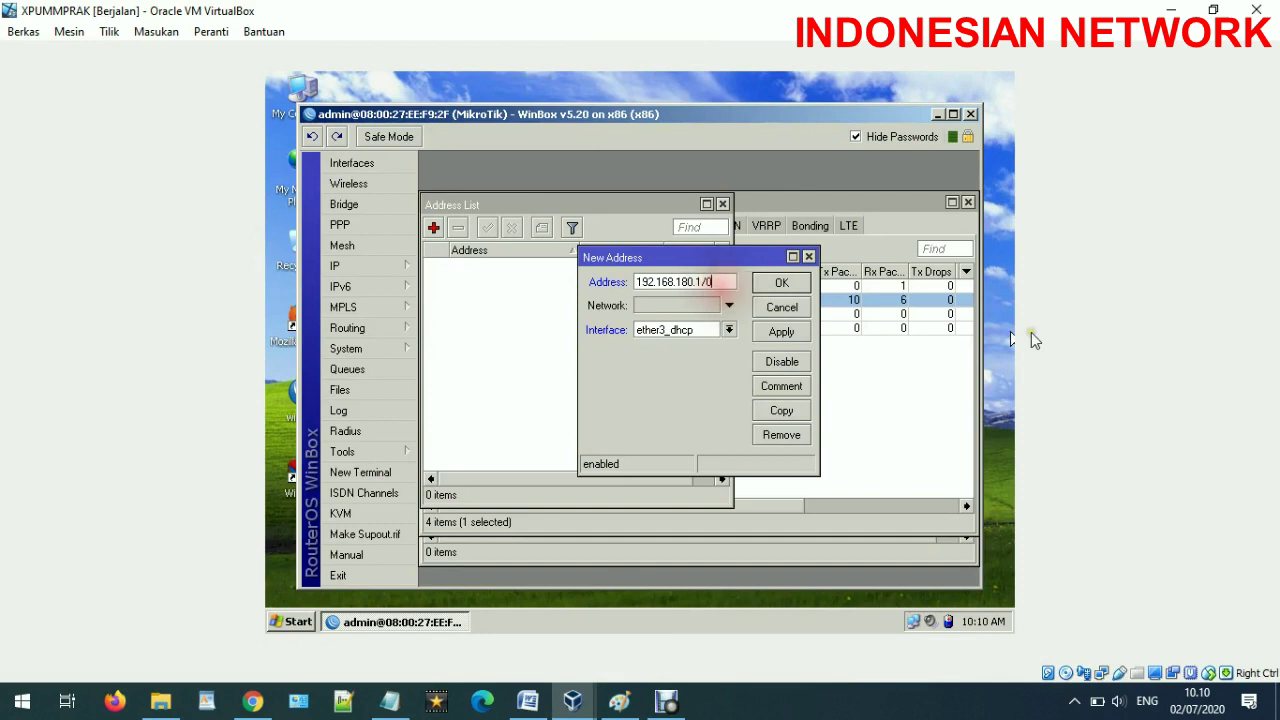
key(BackSpace)
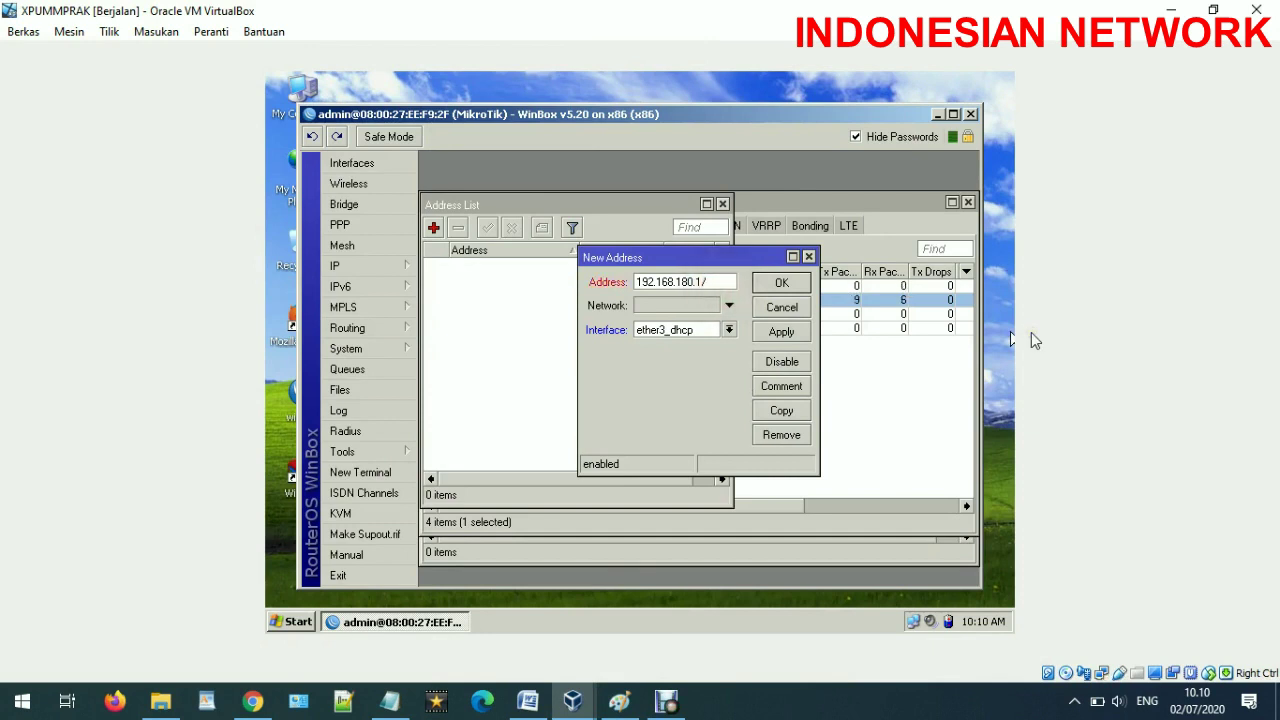
text(24)
click(703, 282)
drag(703, 282, 735, 283)
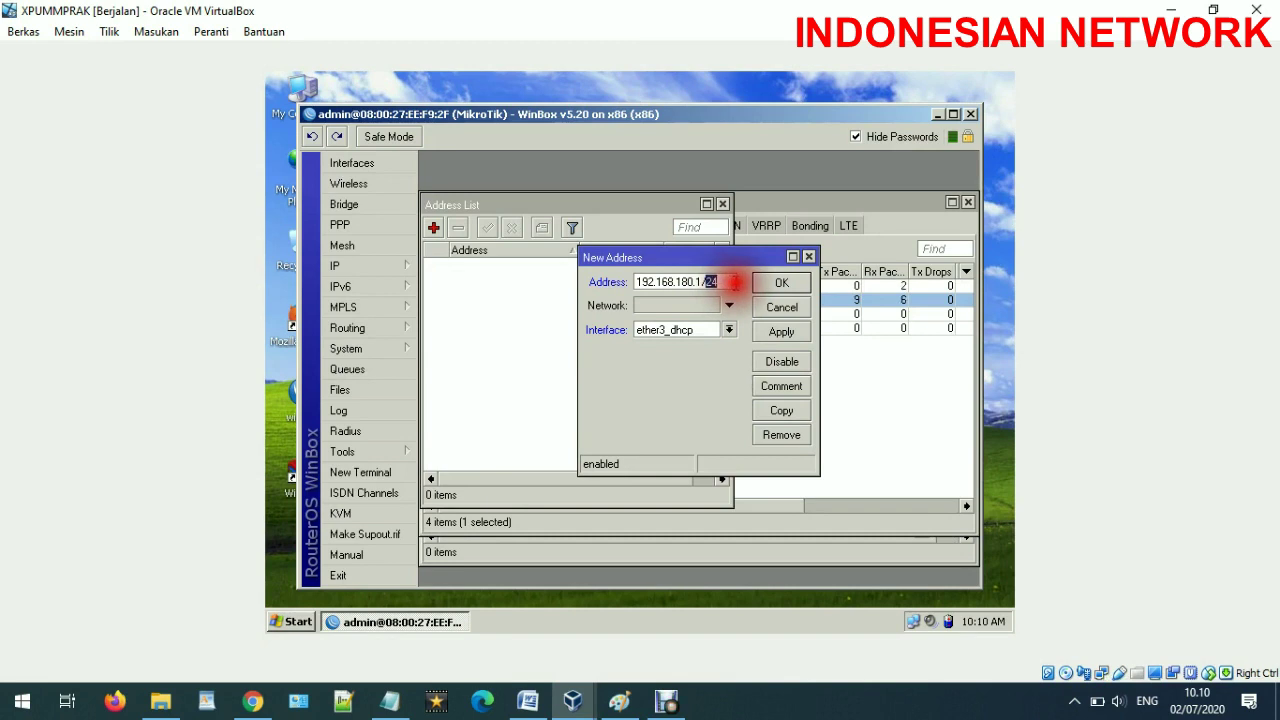
click(782, 331)
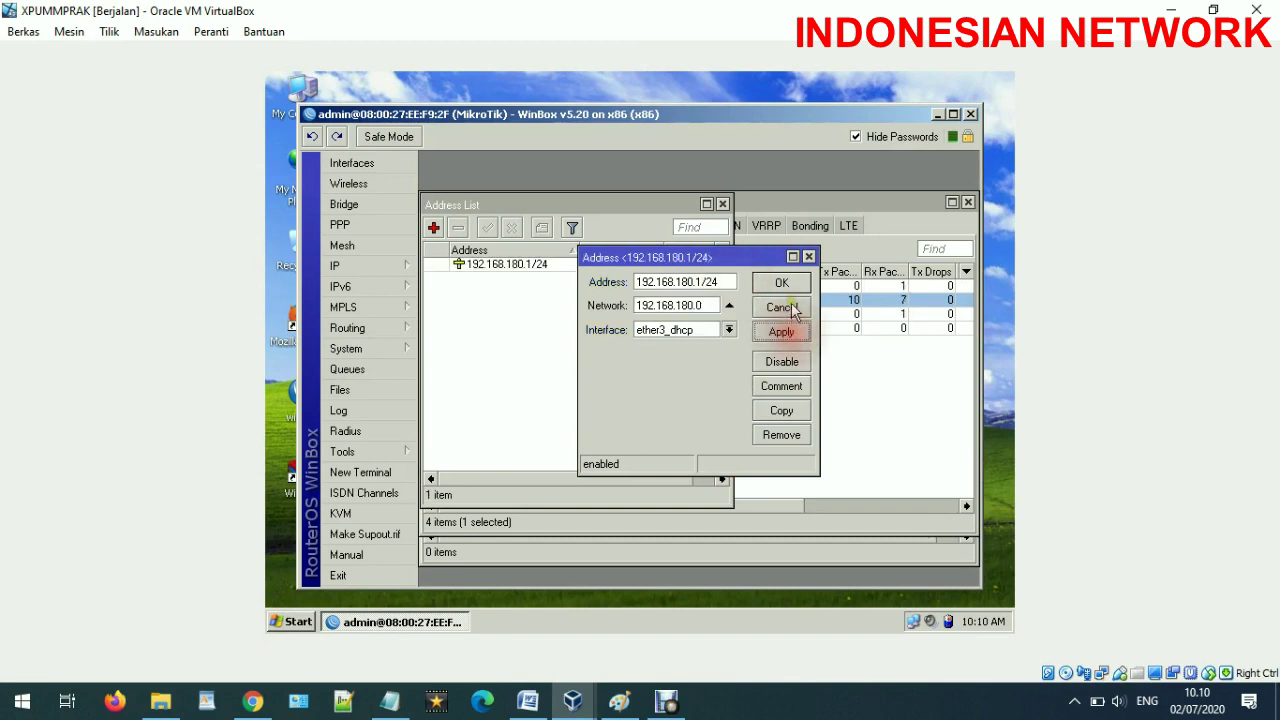
click(786, 284)
Step: Switch to the Paint diagram and label the MikroTik end of the dhcp line with the bold text 192.168.180.1
click(619, 701)
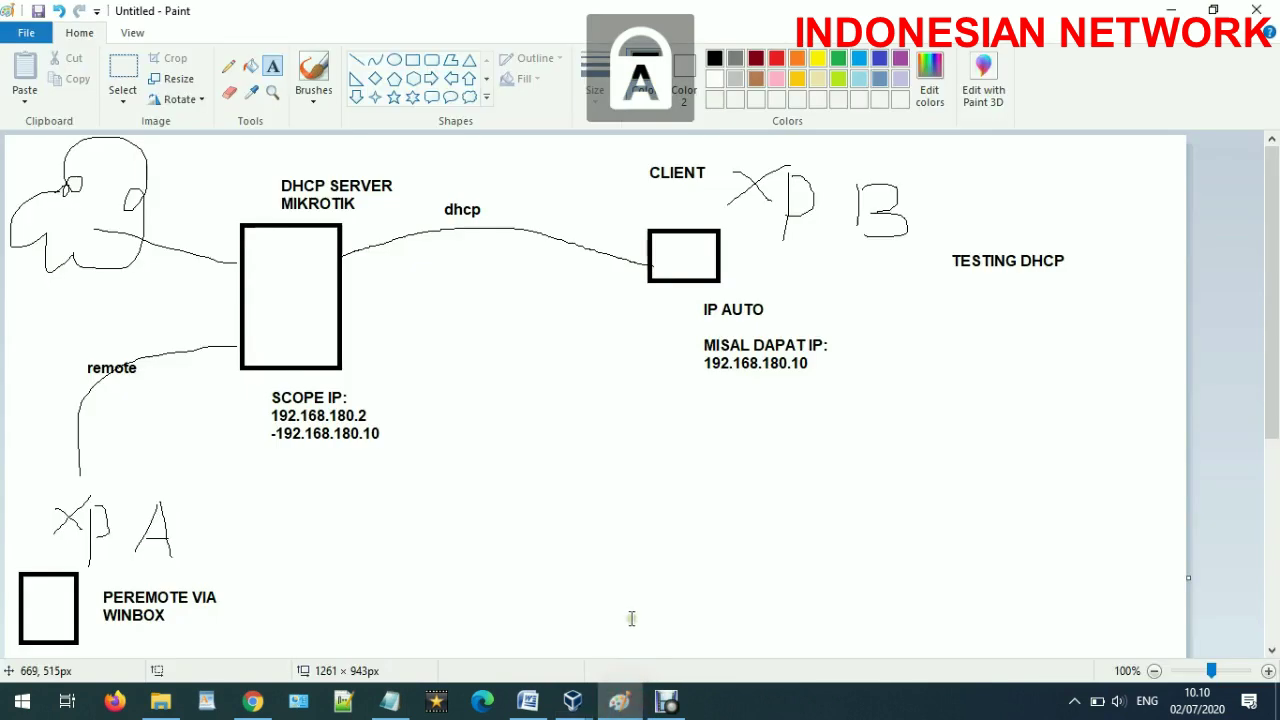
click(356, 60)
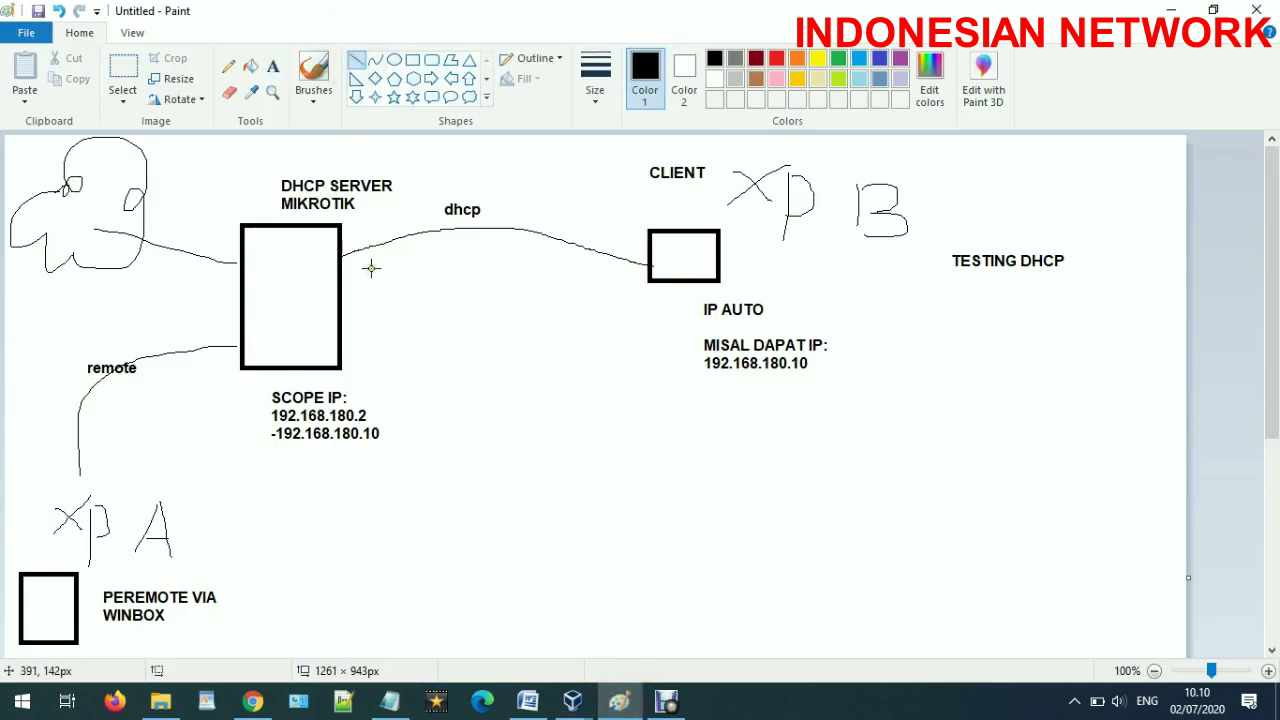
click(272, 66)
click(357, 265)
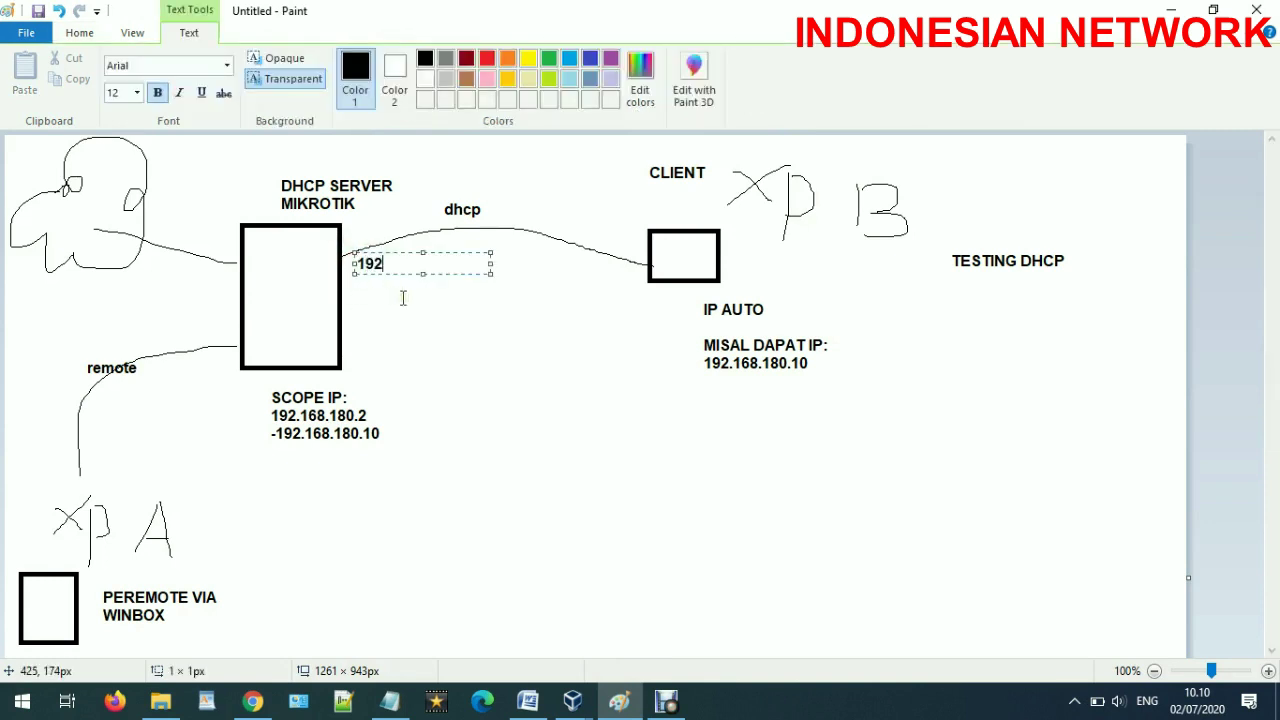
text(192.168.180.1)
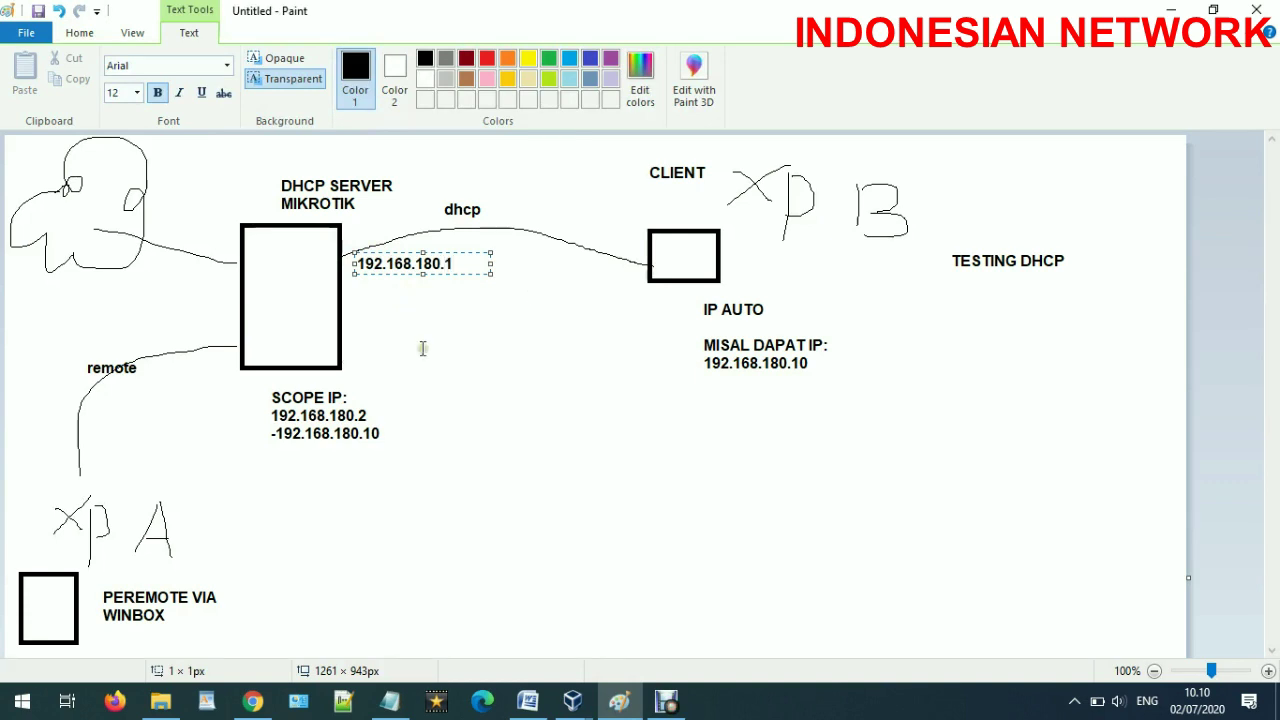
click(464, 428)
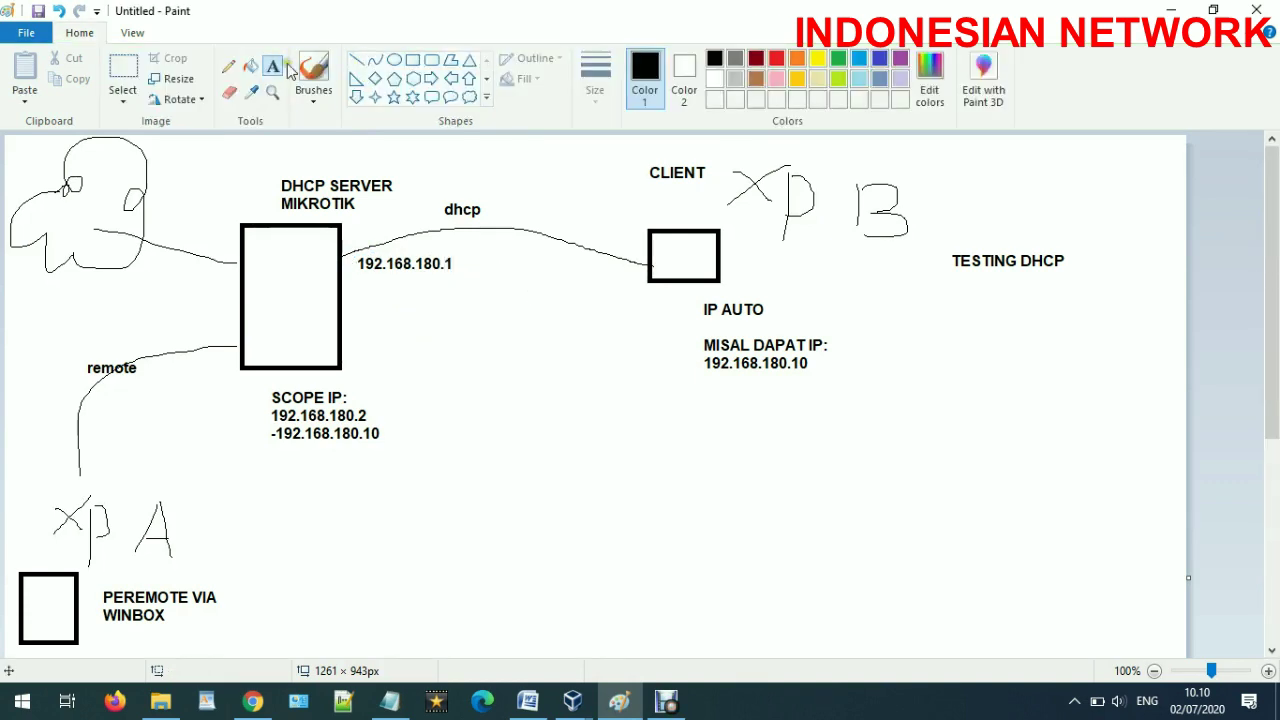
Step: Move the SCOPE IP text block from beneath the MikroTik box to the space below the 192.168.180.1 label
click(123, 72)
drag(256, 389, 452, 444)
drag(347, 440, 534, 349)
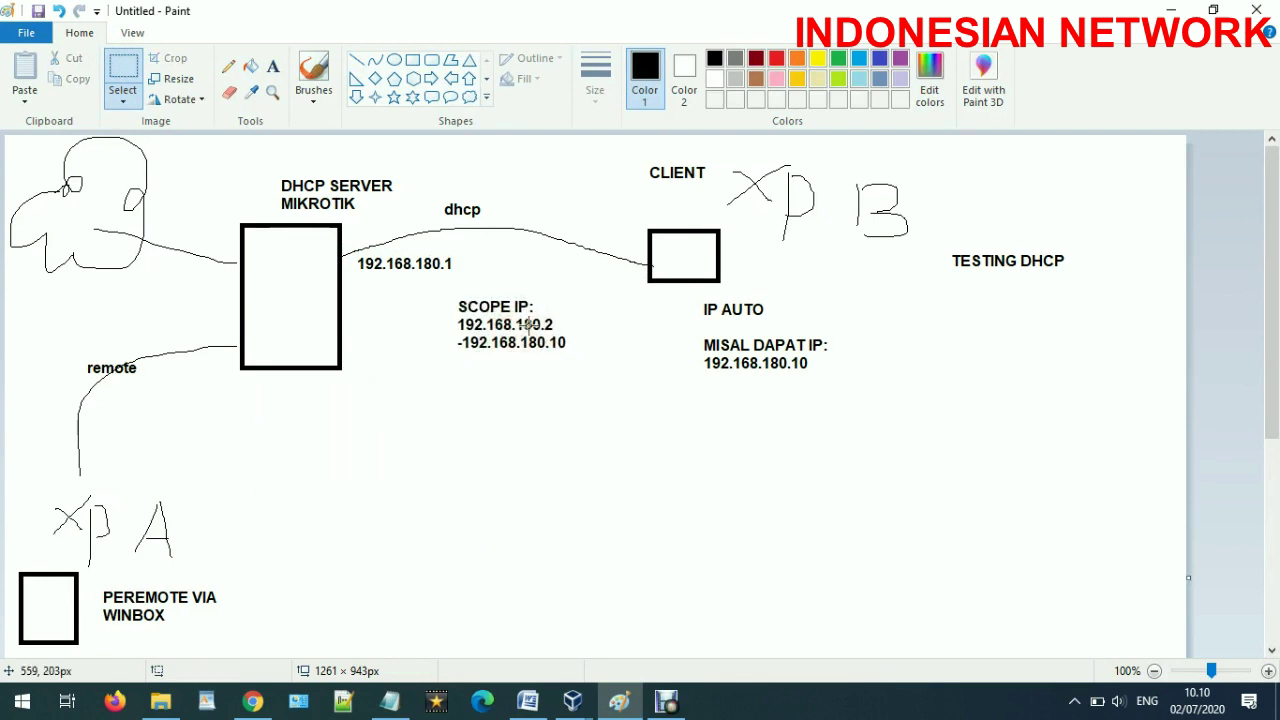
Step: Return to WinBox on the XPUMMPRAK machine and remove the IP pools dhcp_pool1 and hs-pool-3
click(1170, 17)
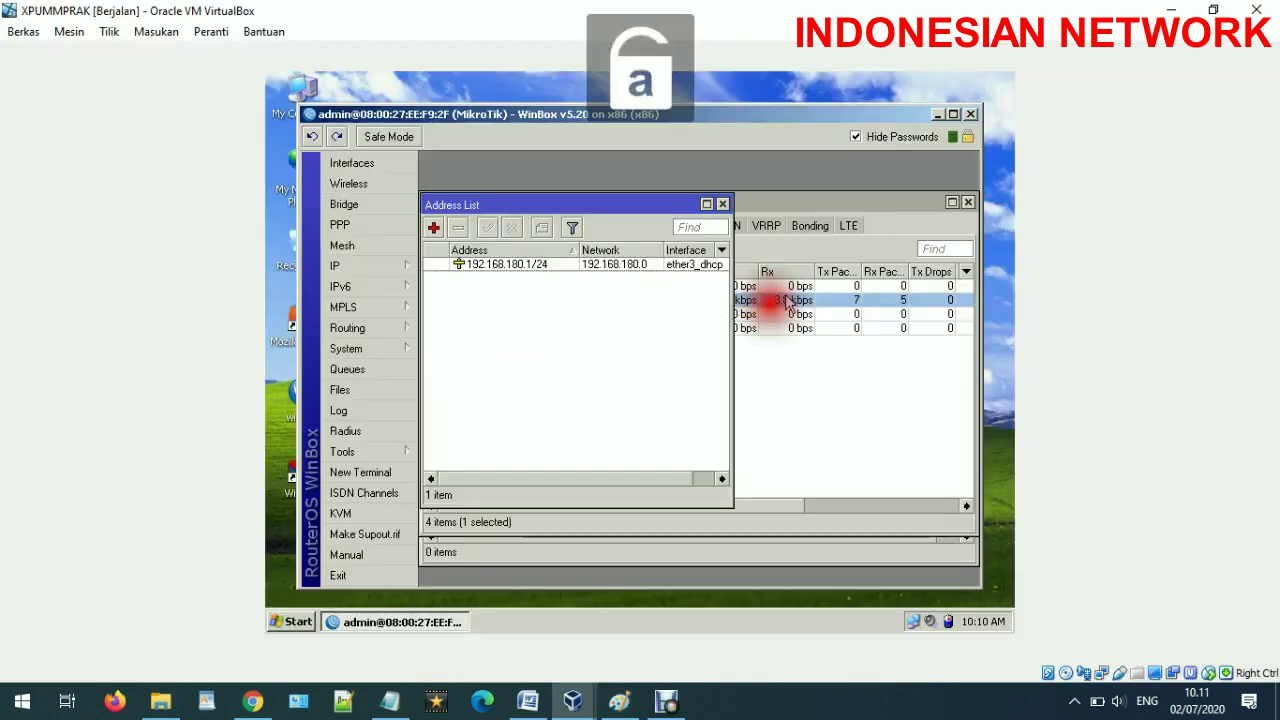
click(788, 386)
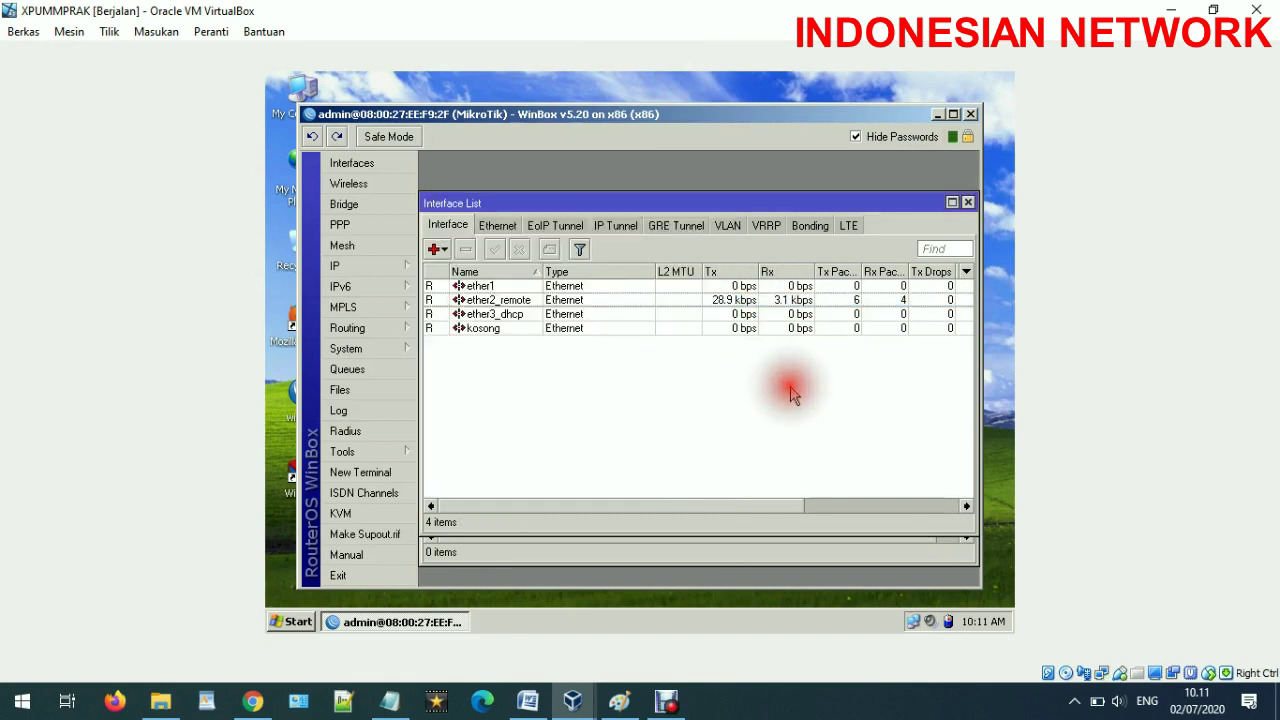
click(358, 267)
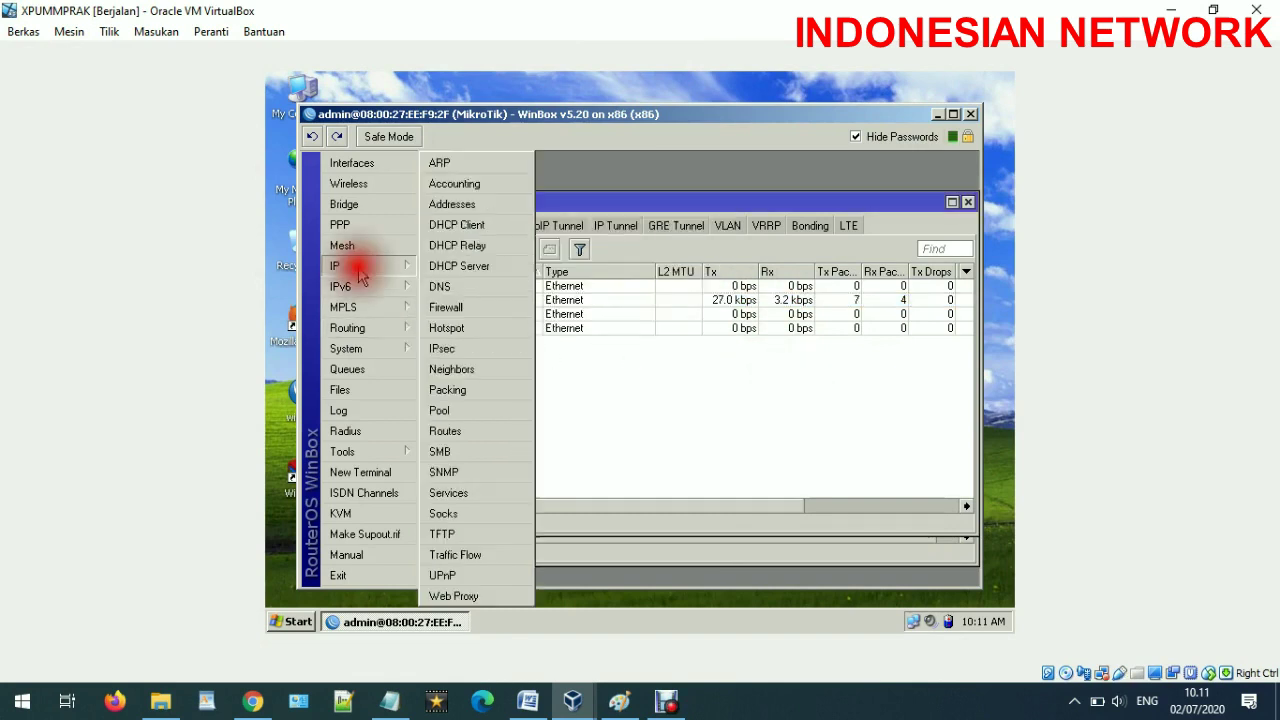
click(445, 410)
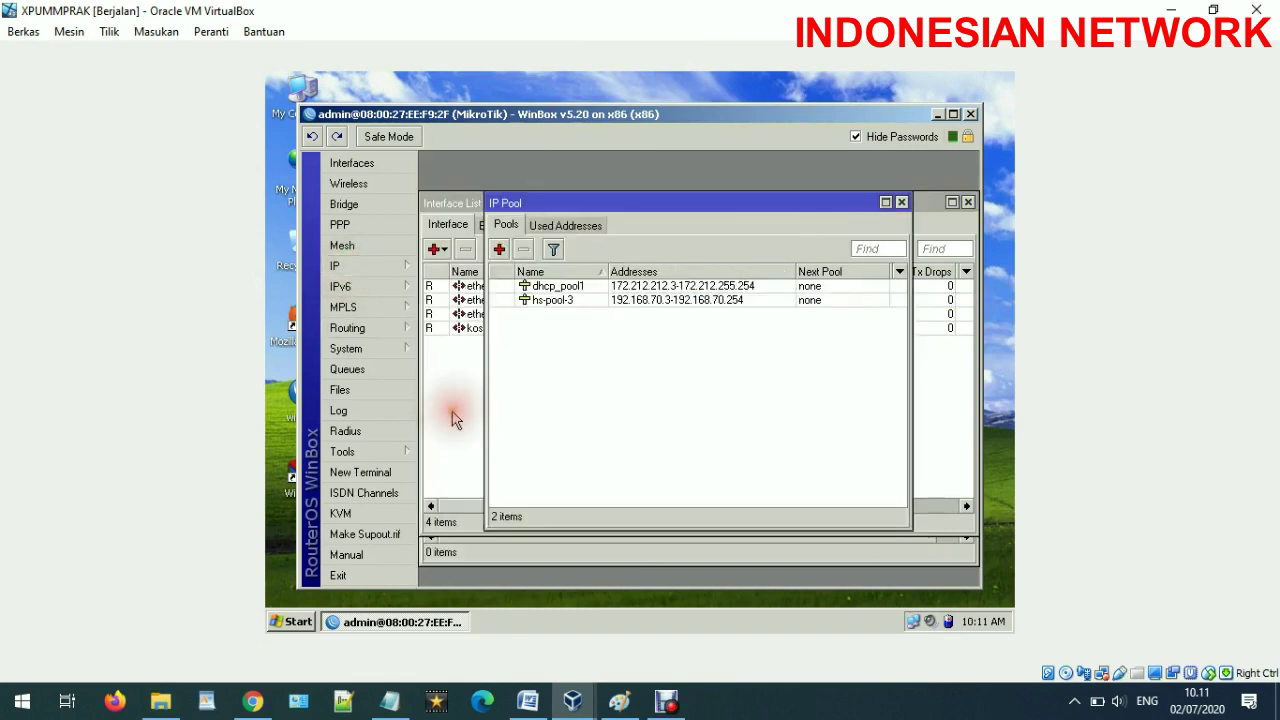
click(645, 287)
shift+click(627, 300)
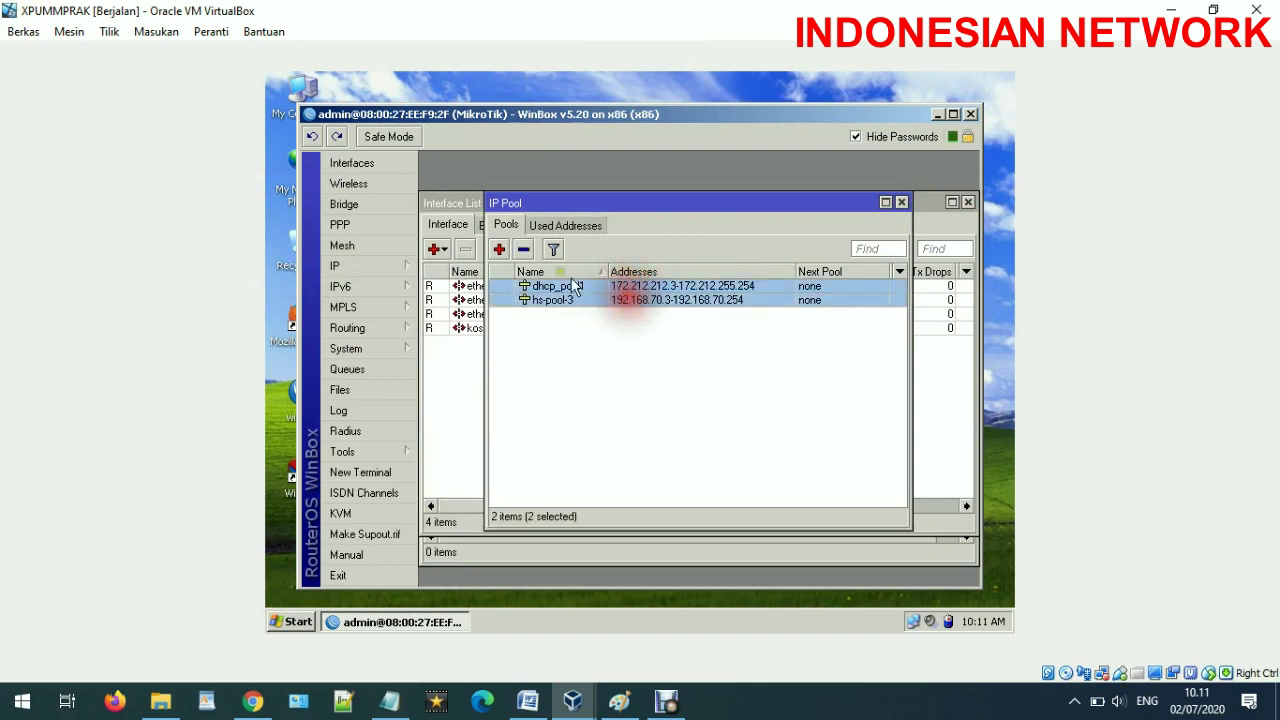
click(523, 249)
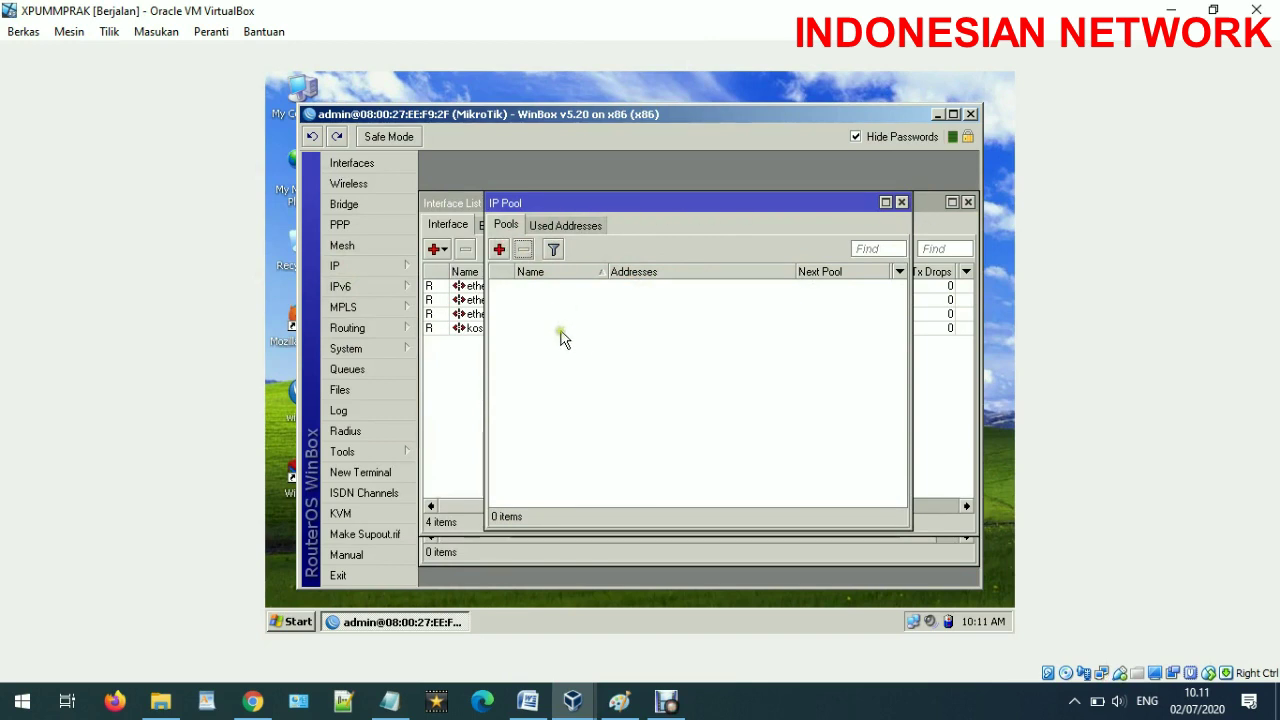
click(902, 202)
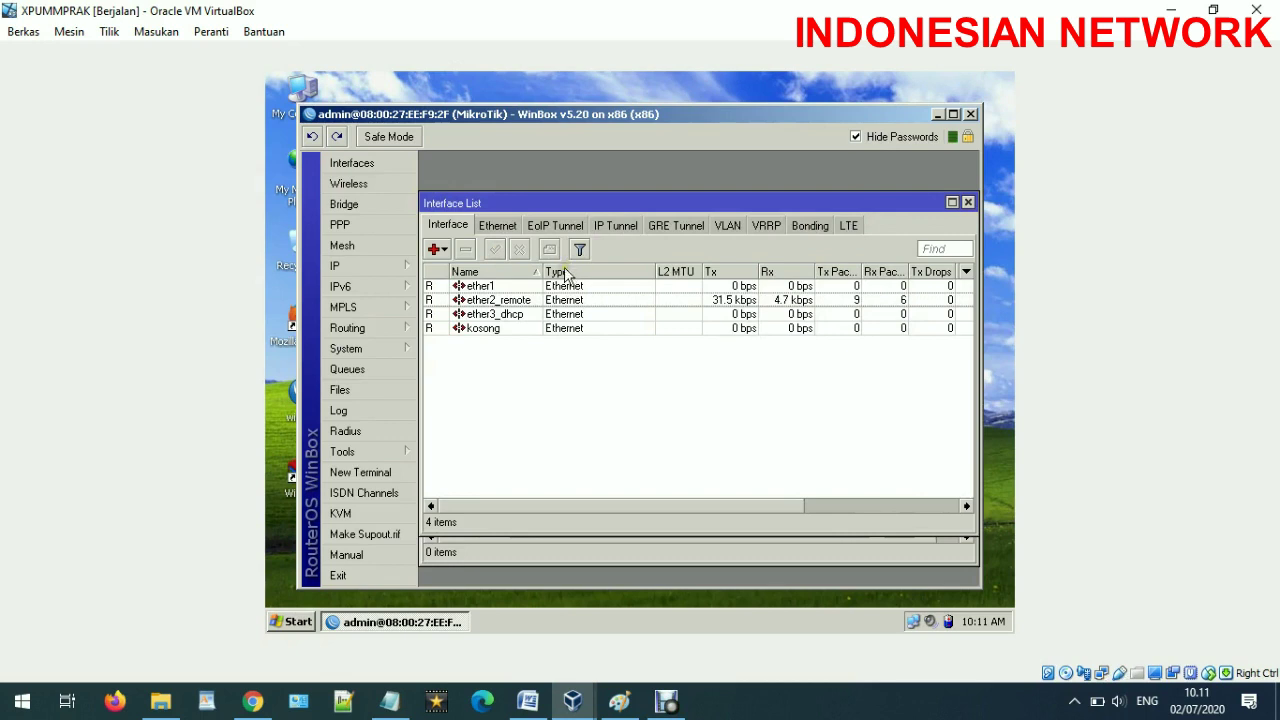
Step: Close the Interface List, Address List, Hotspot and File List windows in WinBox
click(378, 268)
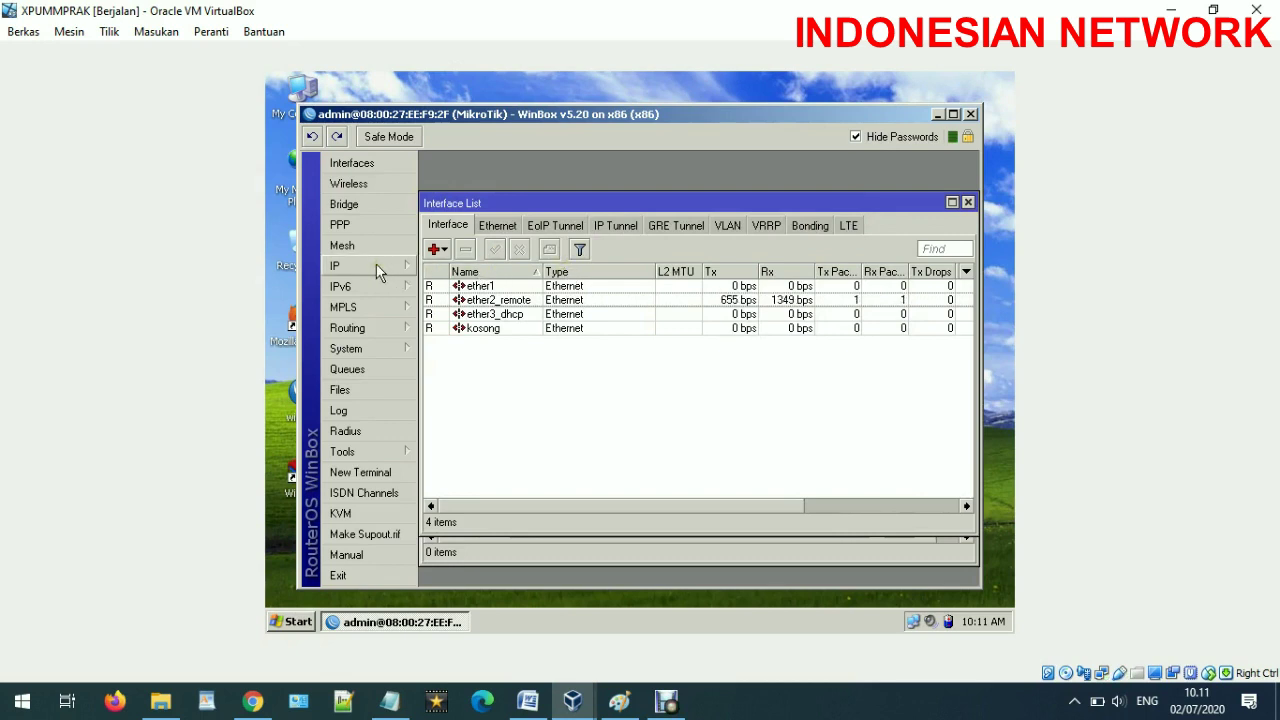
click(968, 202)
click(722, 204)
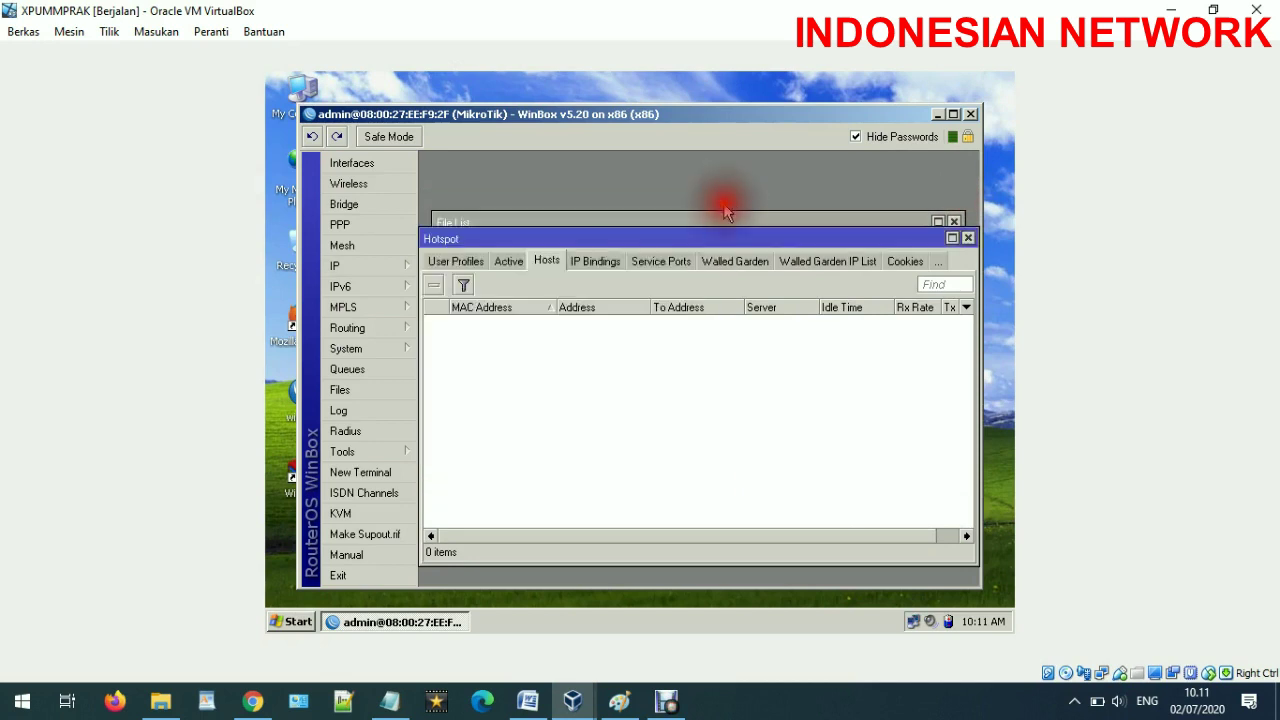
click(968, 238)
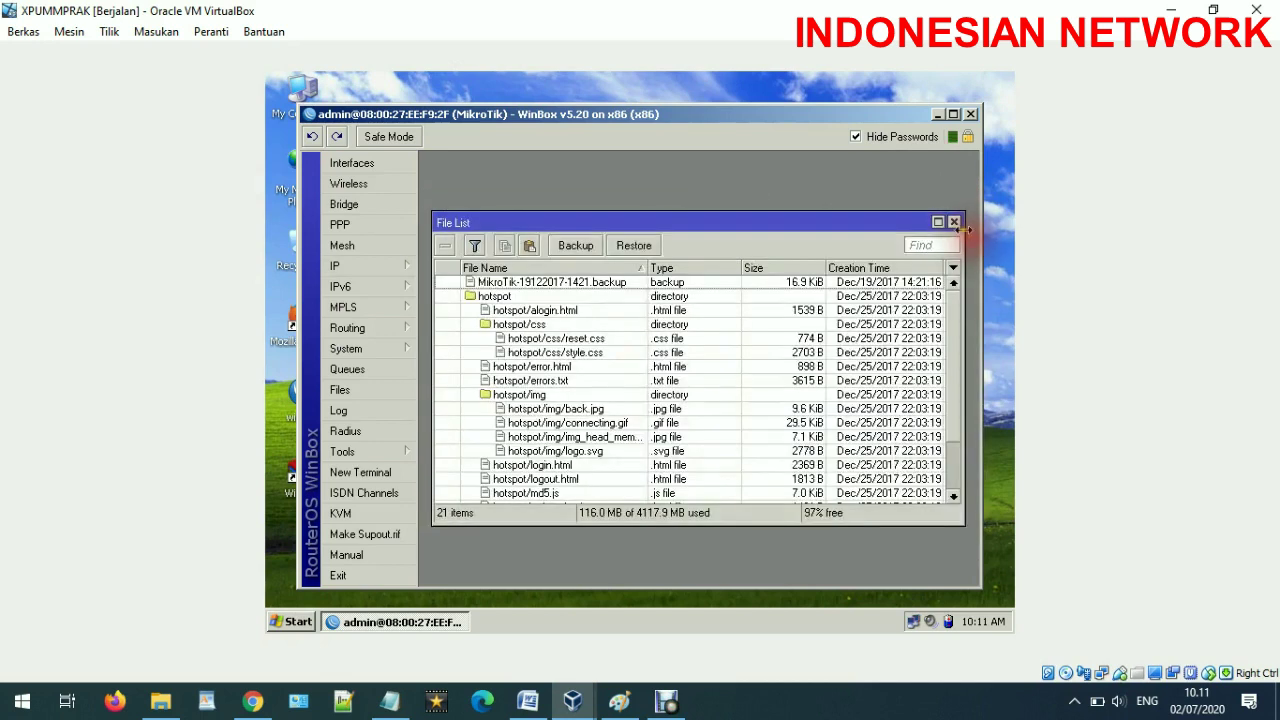
click(955, 222)
Step: Show the router's available IP configuration options
click(397, 266)
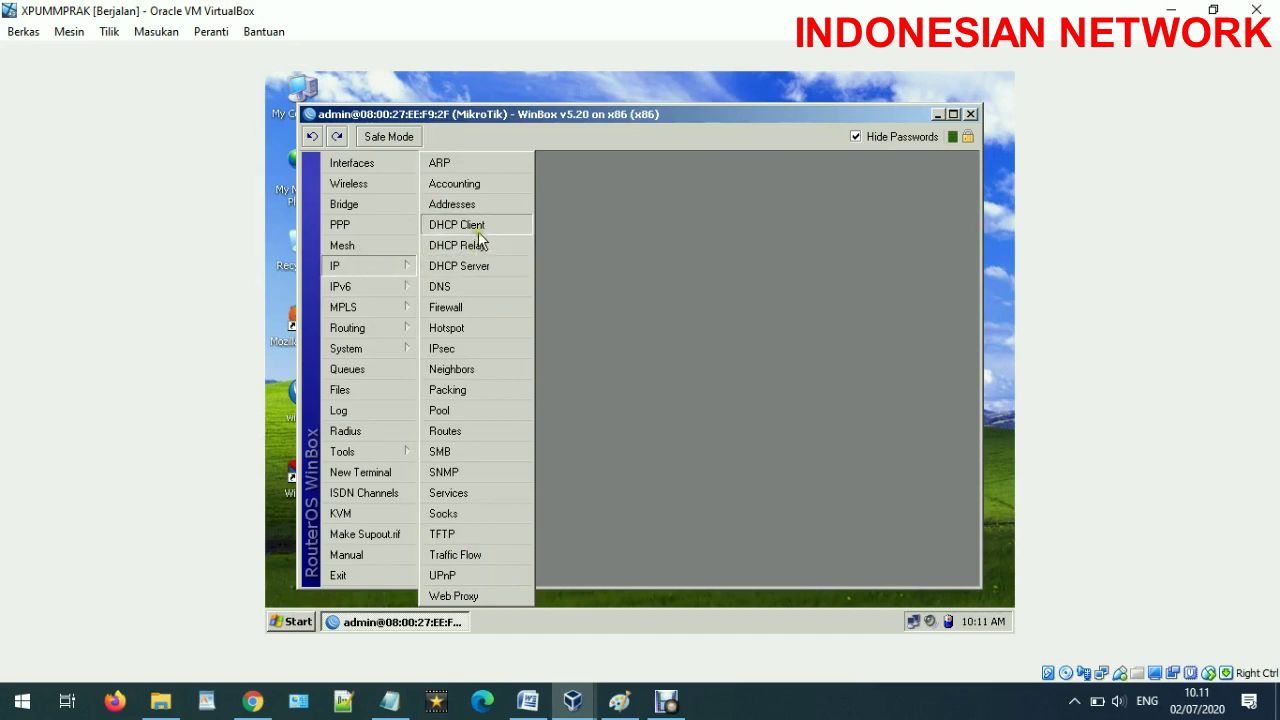
Step: Open the DHCP server list and remove the two existing servers, dhcp1 and dhcp2
click(486, 266)
click(598, 352)
click(529, 310)
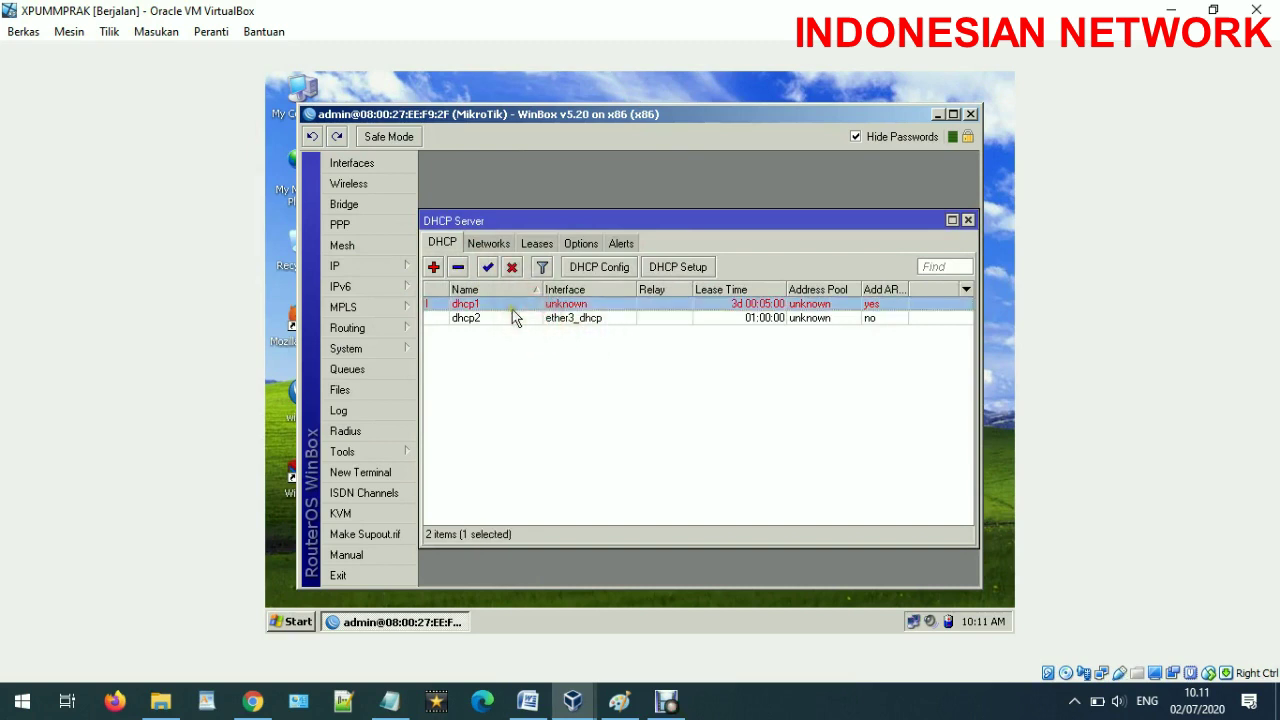
shift+click(508, 318)
click(458, 266)
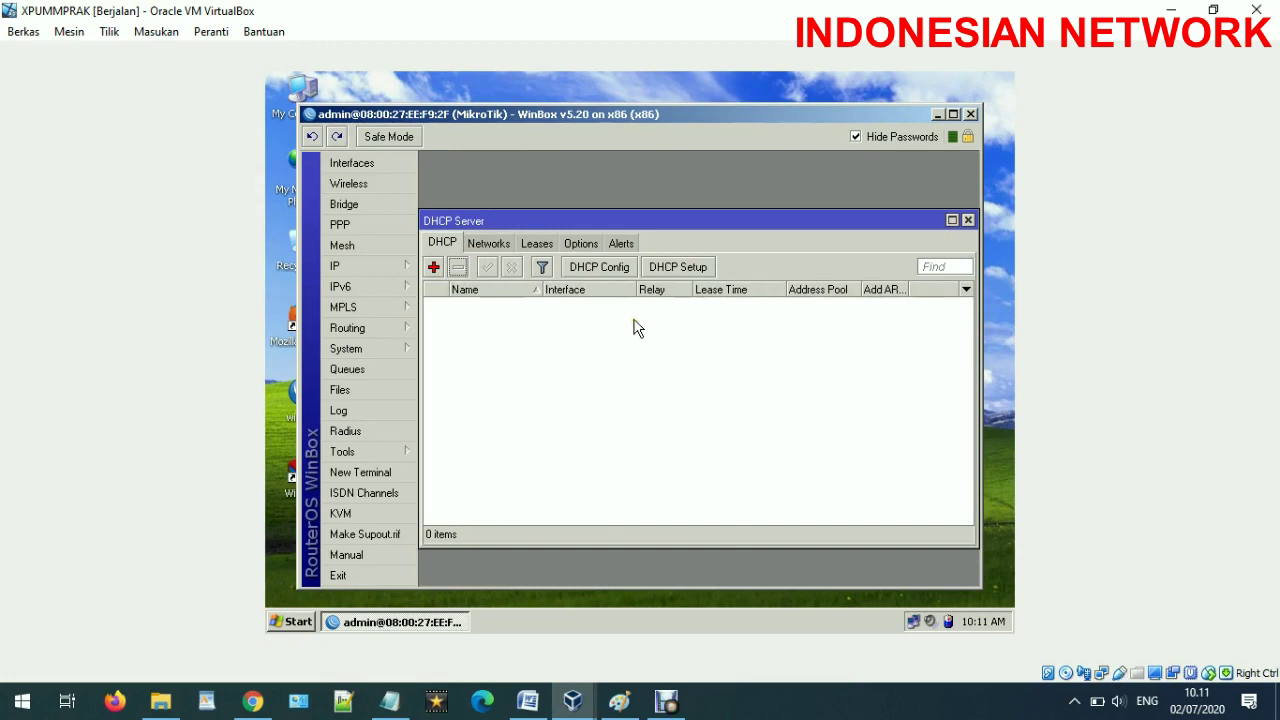
Step: Start DHCP Setup and choose ether3_dhcp as the DHCP server interface
click(680, 270)
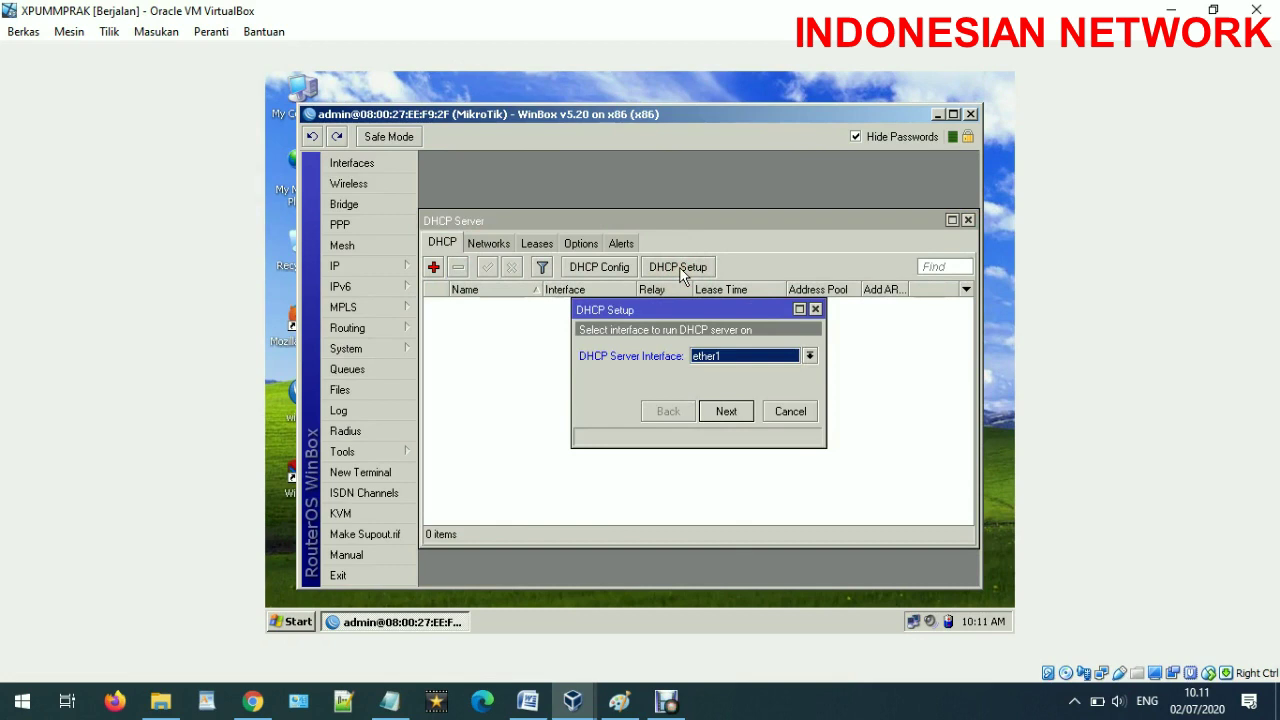
click(746, 359)
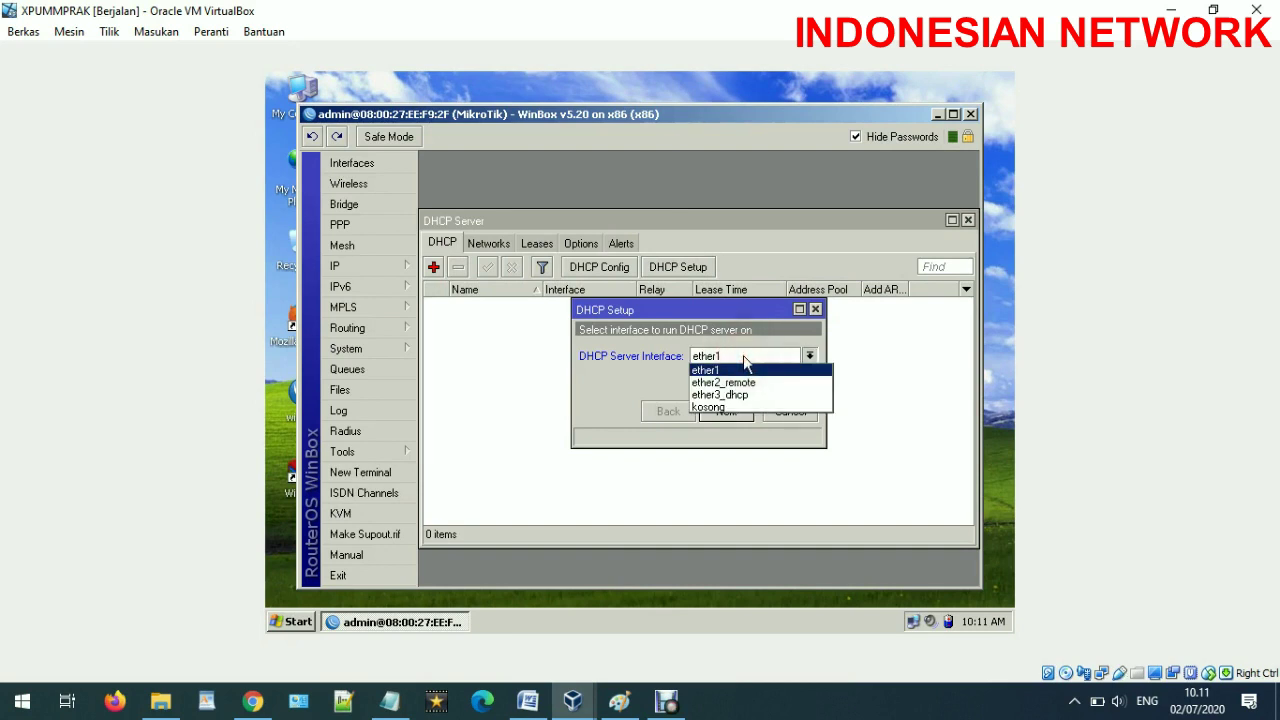
click(728, 395)
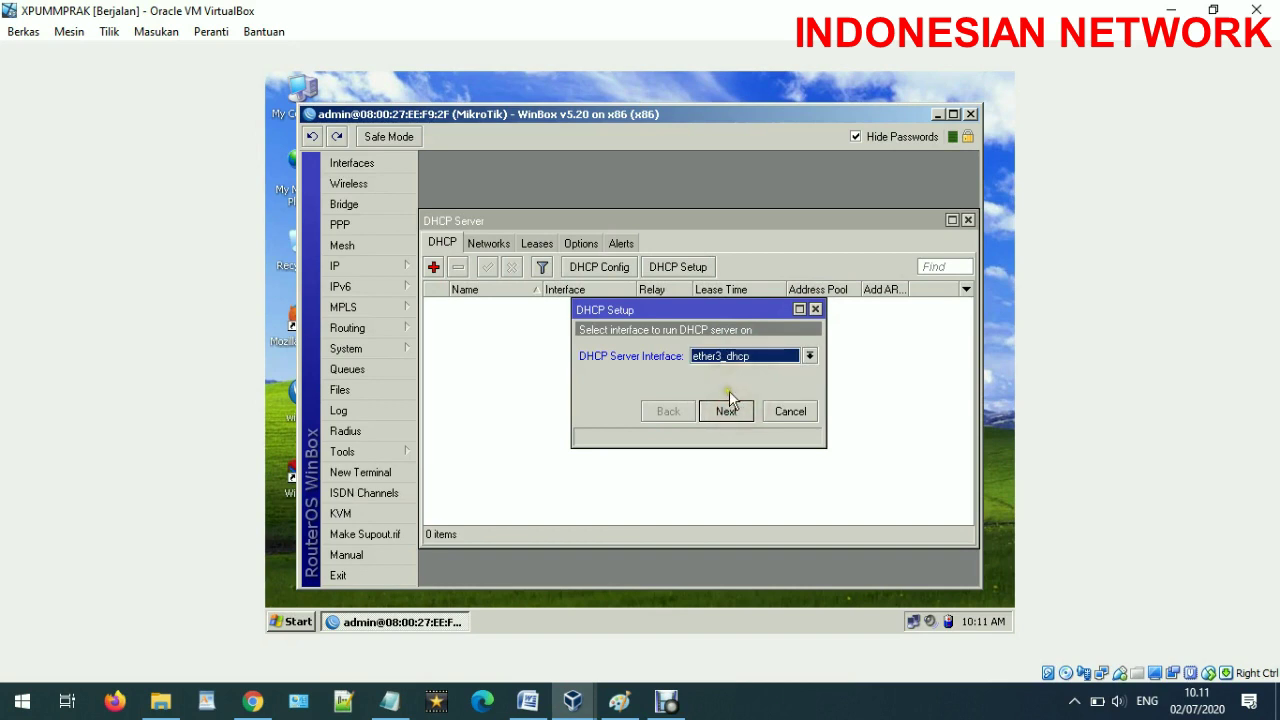
click(727, 411)
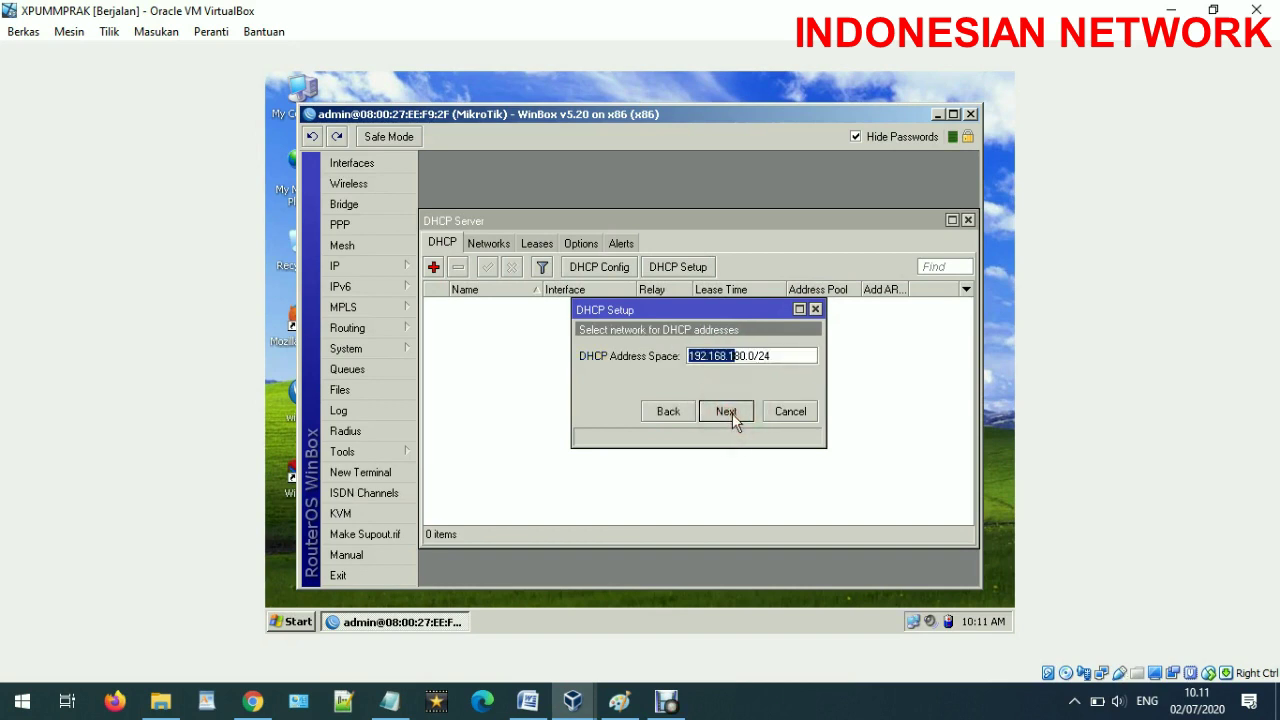
Step: Accept the DHCP address space 192.168.180.0/24 and the gateway 192.168.180.1 in the setup
click(748, 363)
drag(792, 362, 652, 364)
click(727, 410)
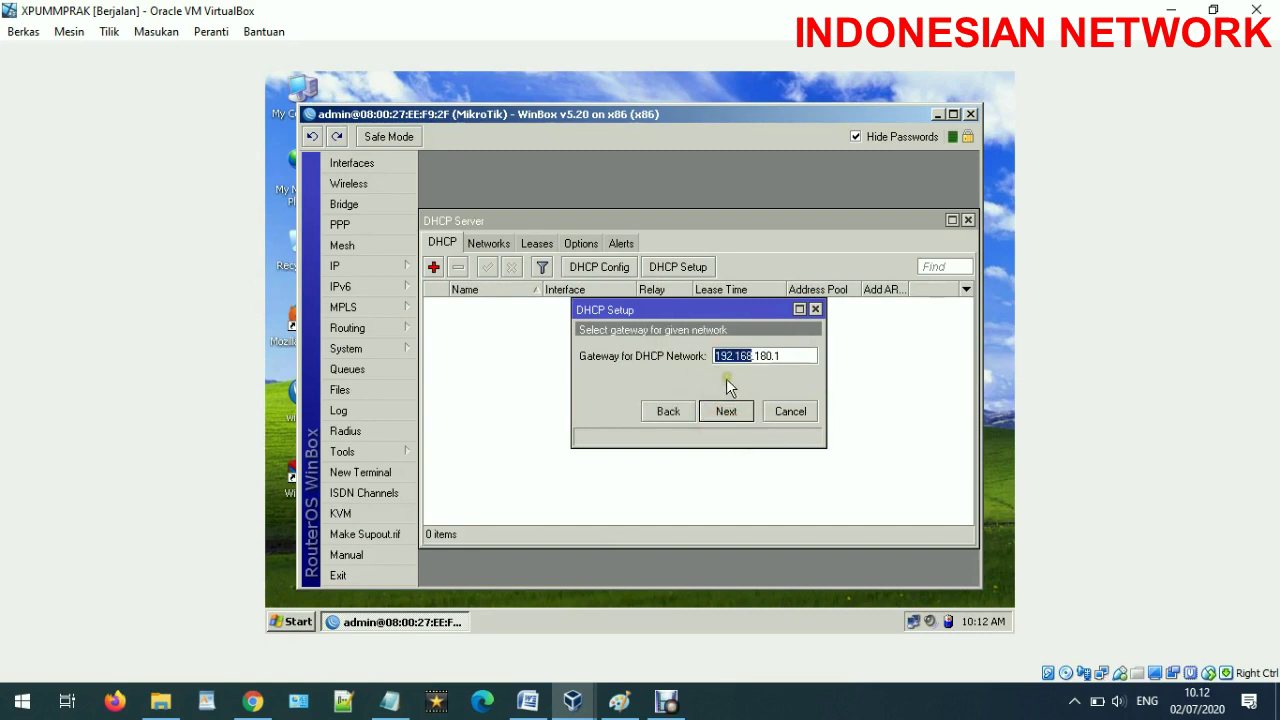
click(788, 354)
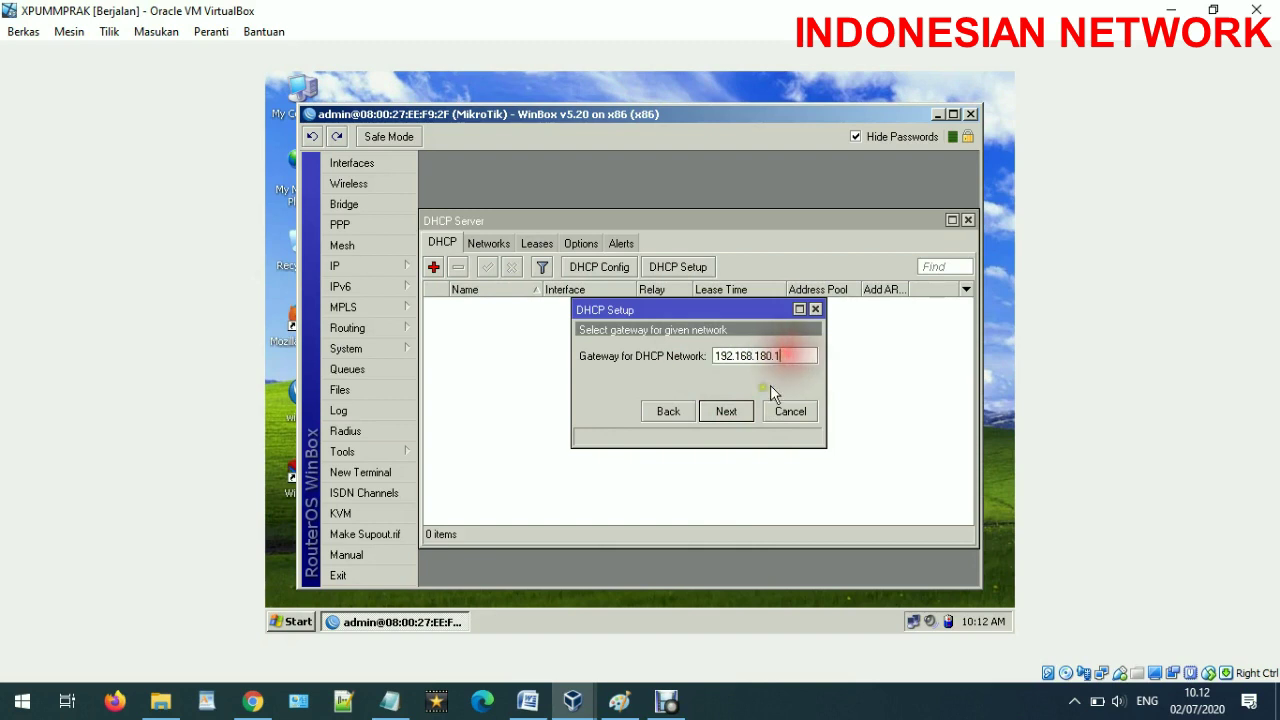
click(728, 411)
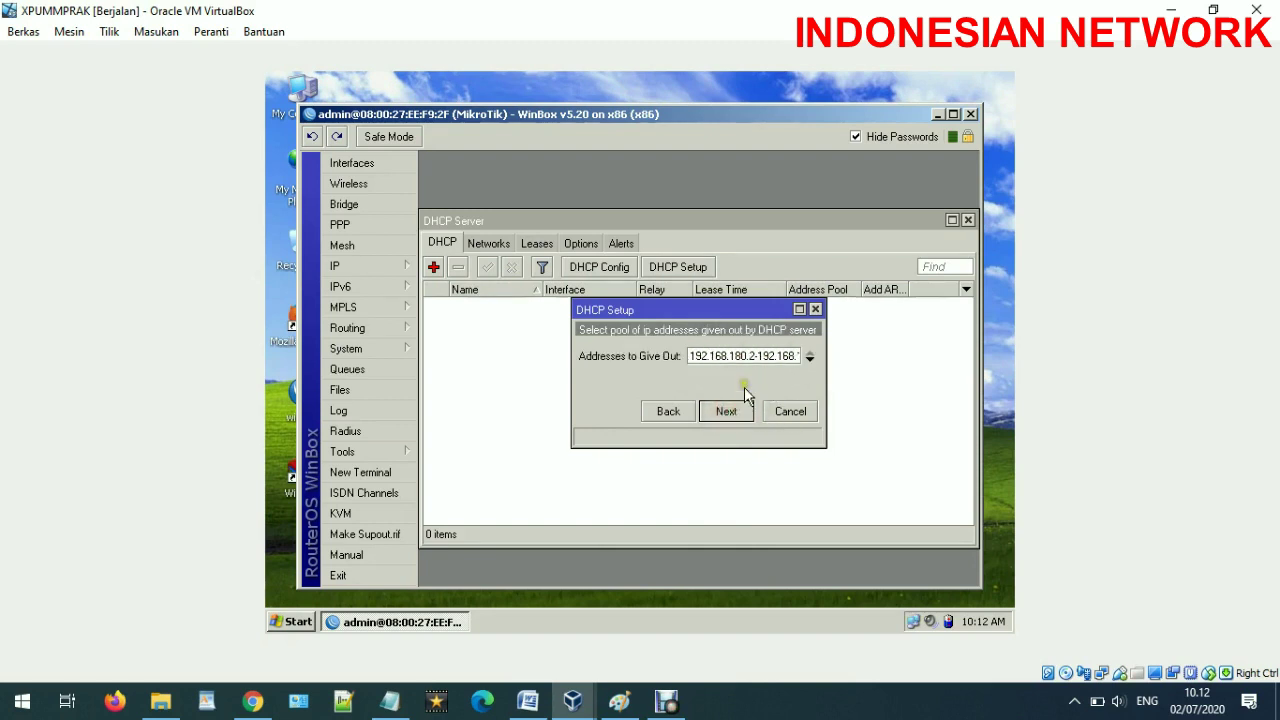
Step: Widen the setup dialog and set the addresses to give out to 192.168.180.2-192.168.180.10
drag(825, 433, 943, 434)
mouse_move(753, 350)
mouse_down()
mouse_move(610, 357)
mouse_move(757, 362)
mouse_up()
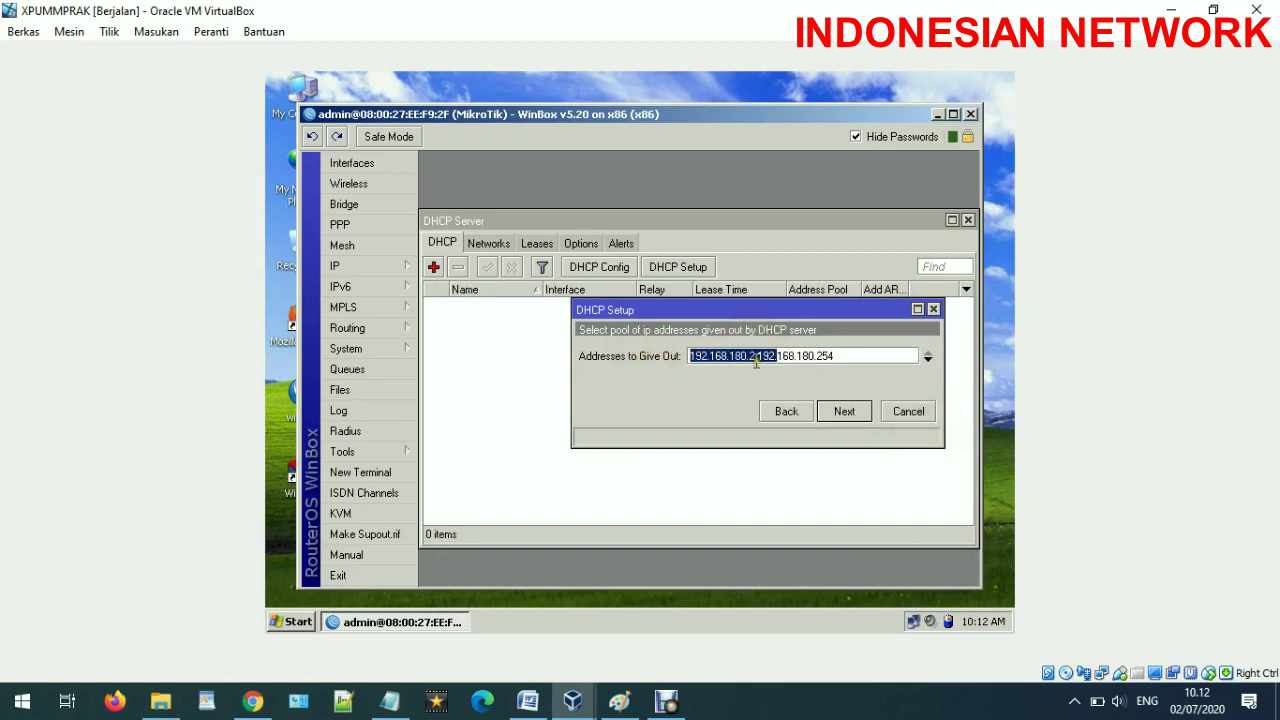
click(833, 357)
key(BackSpace)
key(BackSpace)
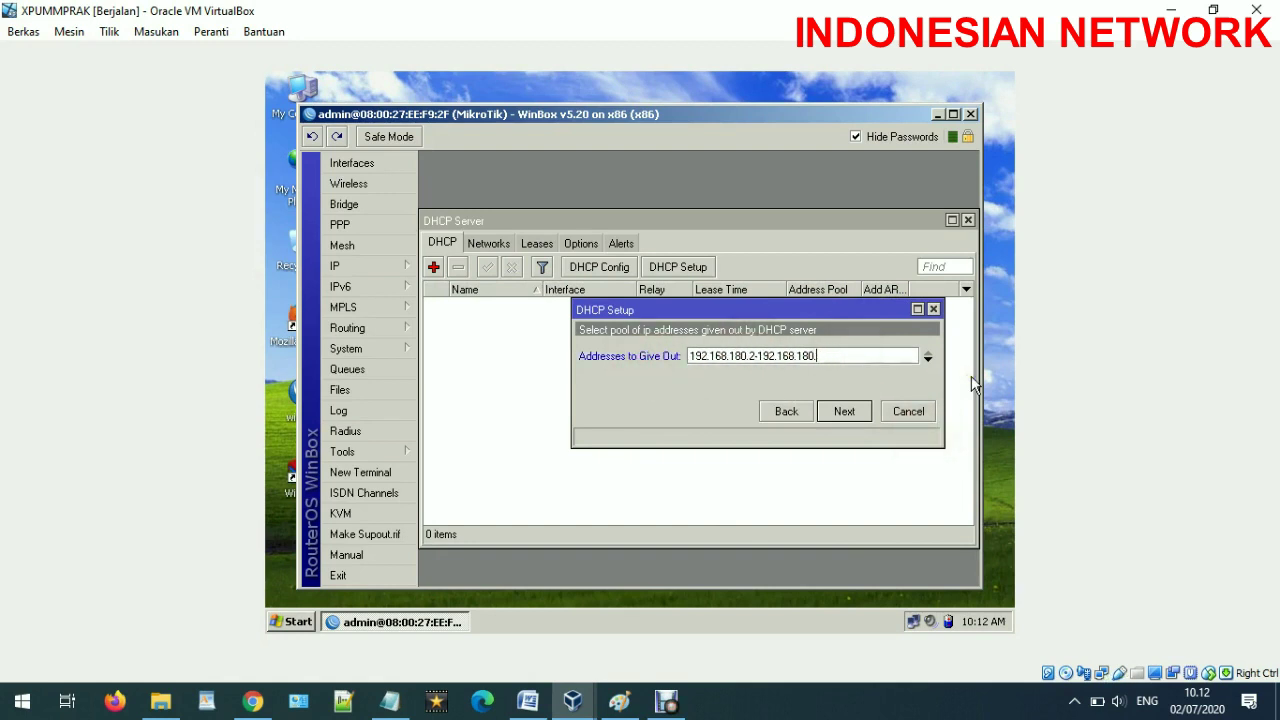
click(619, 701)
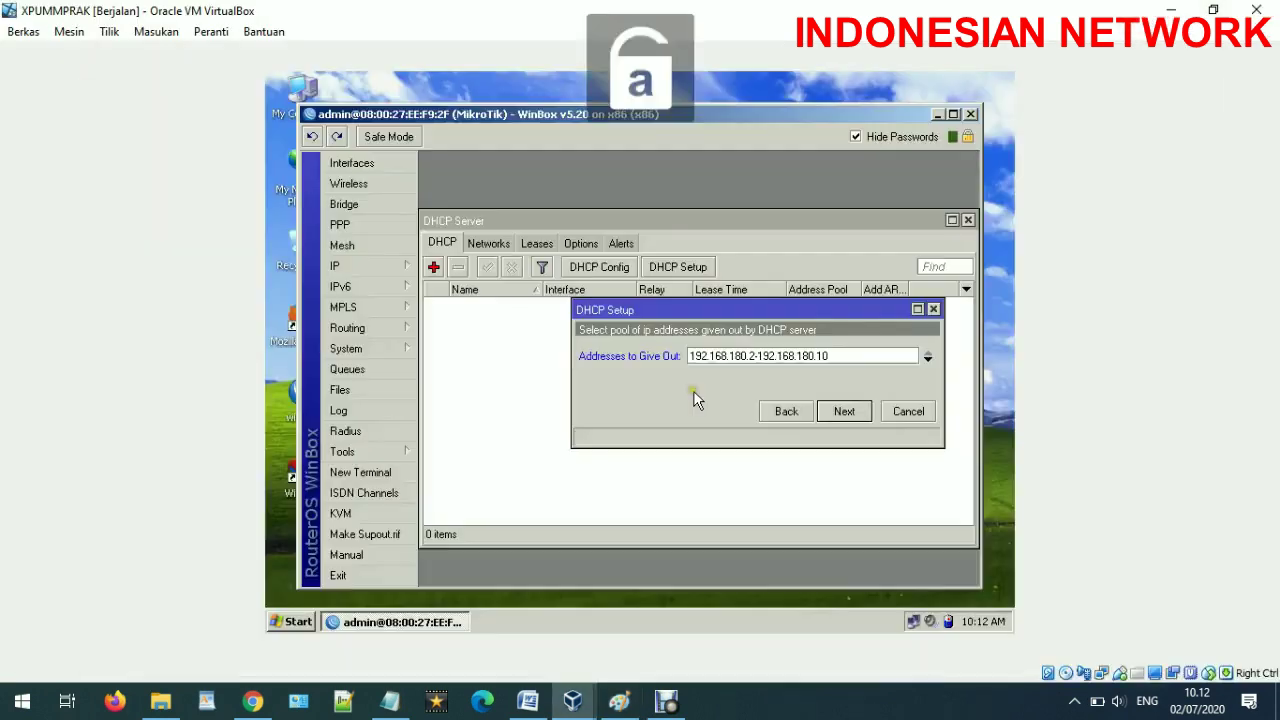
click(844, 412)
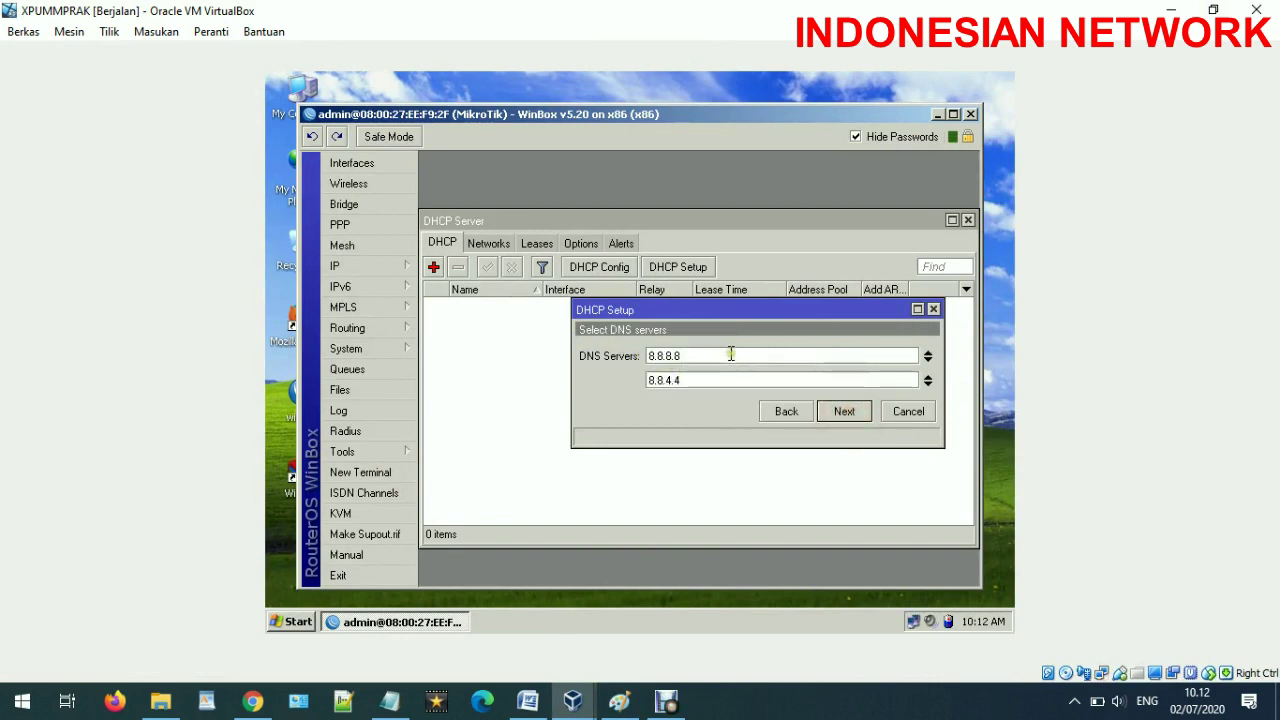
Step: Remove the DNS server 8.8.4.4 and continue with 8.8.8.8 as the only DNS server
click(690, 379)
click(697, 356)
click(697, 379)
click(928, 382)
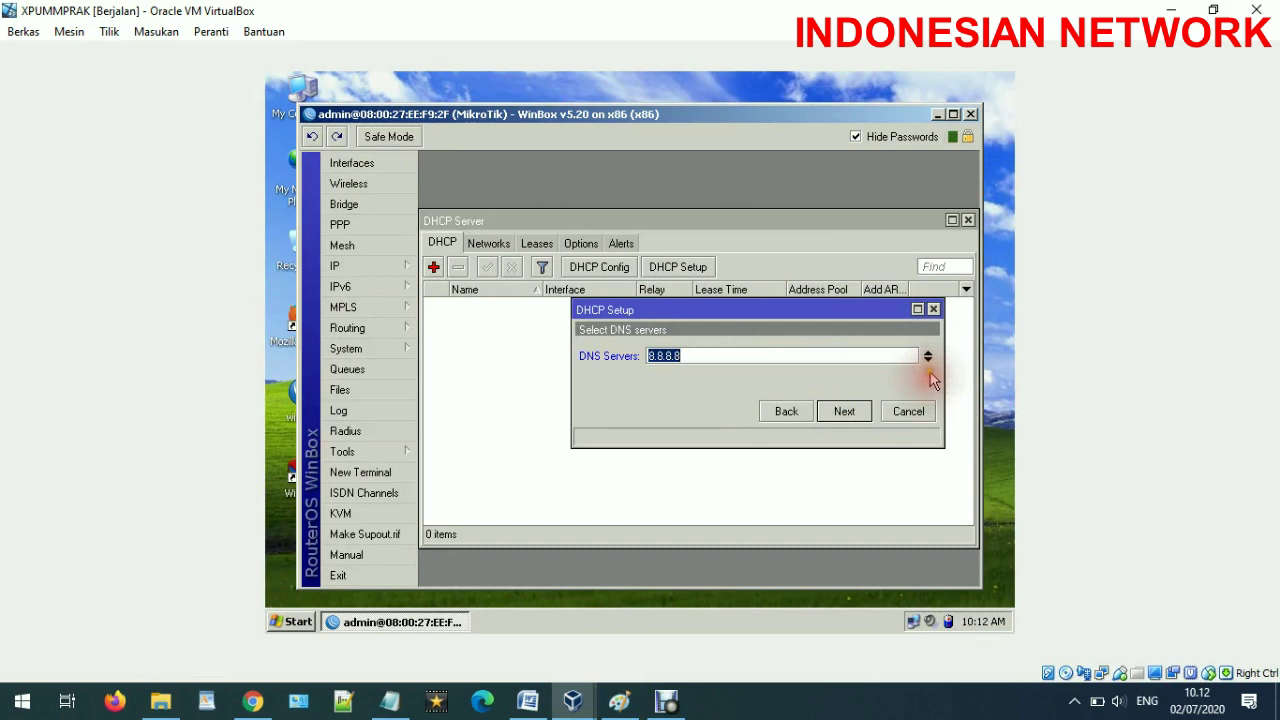
click(928, 360)
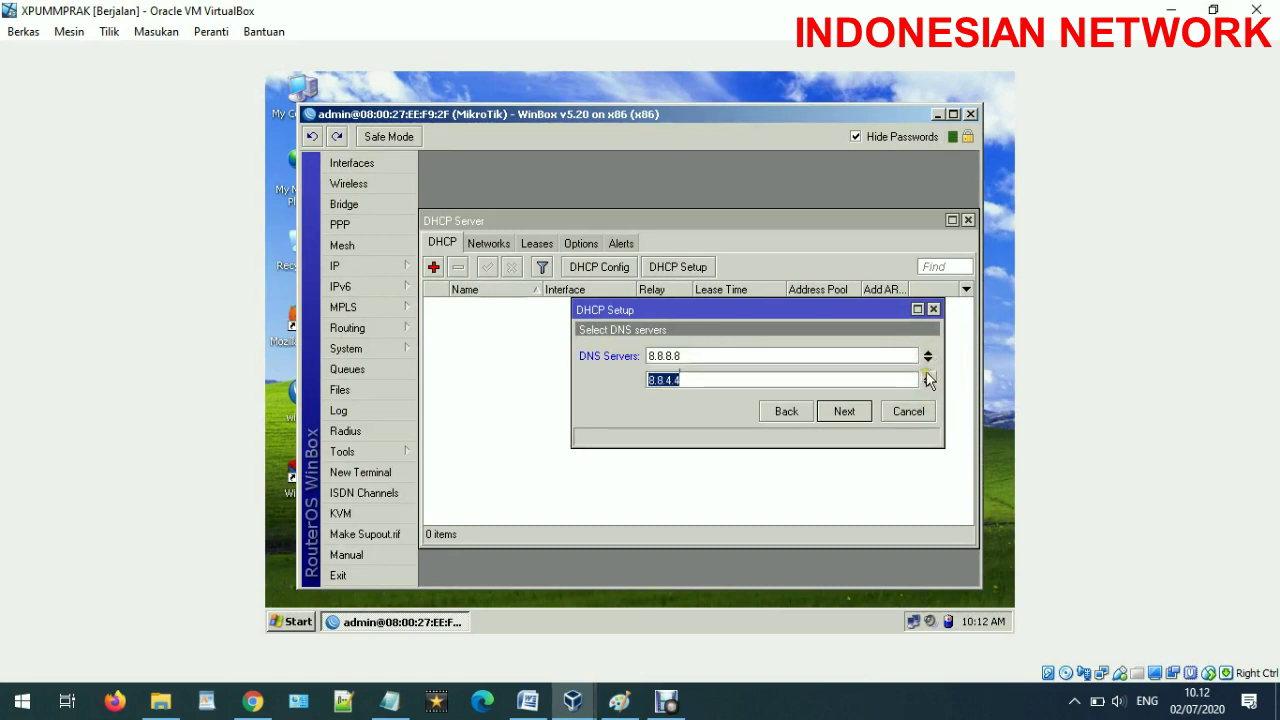
click(928, 380)
key(BackSpace)
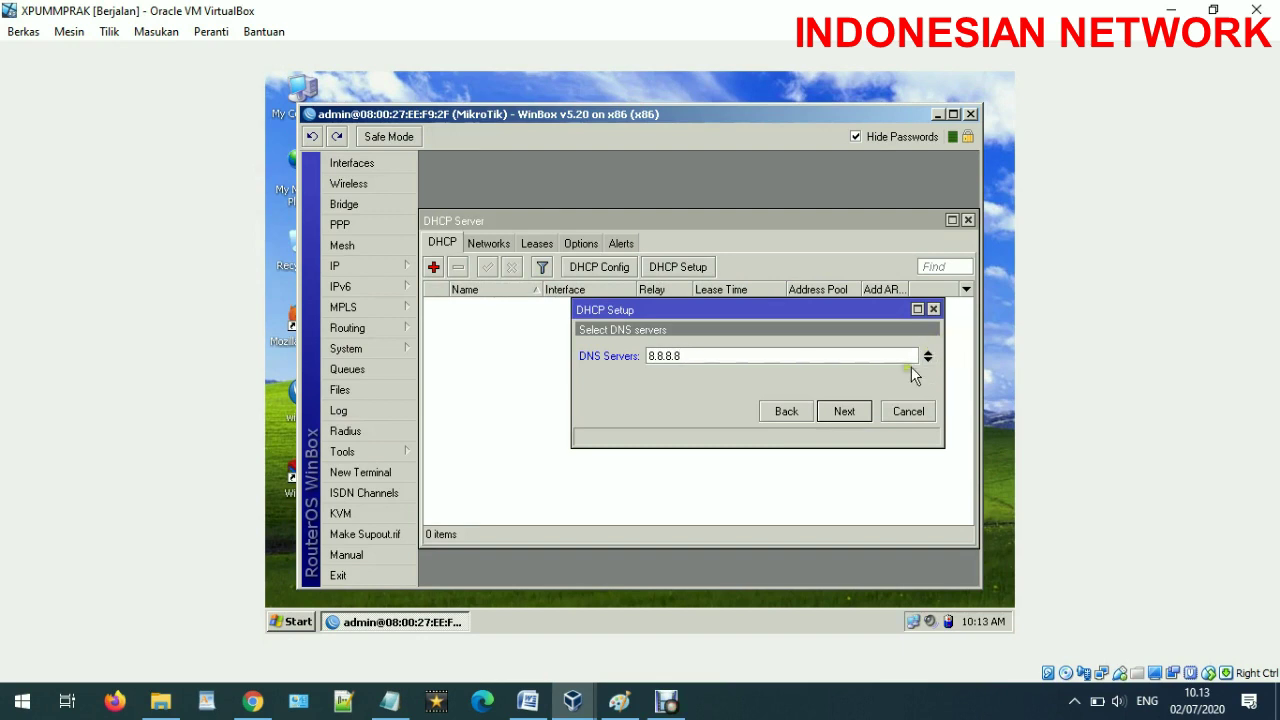
click(845, 411)
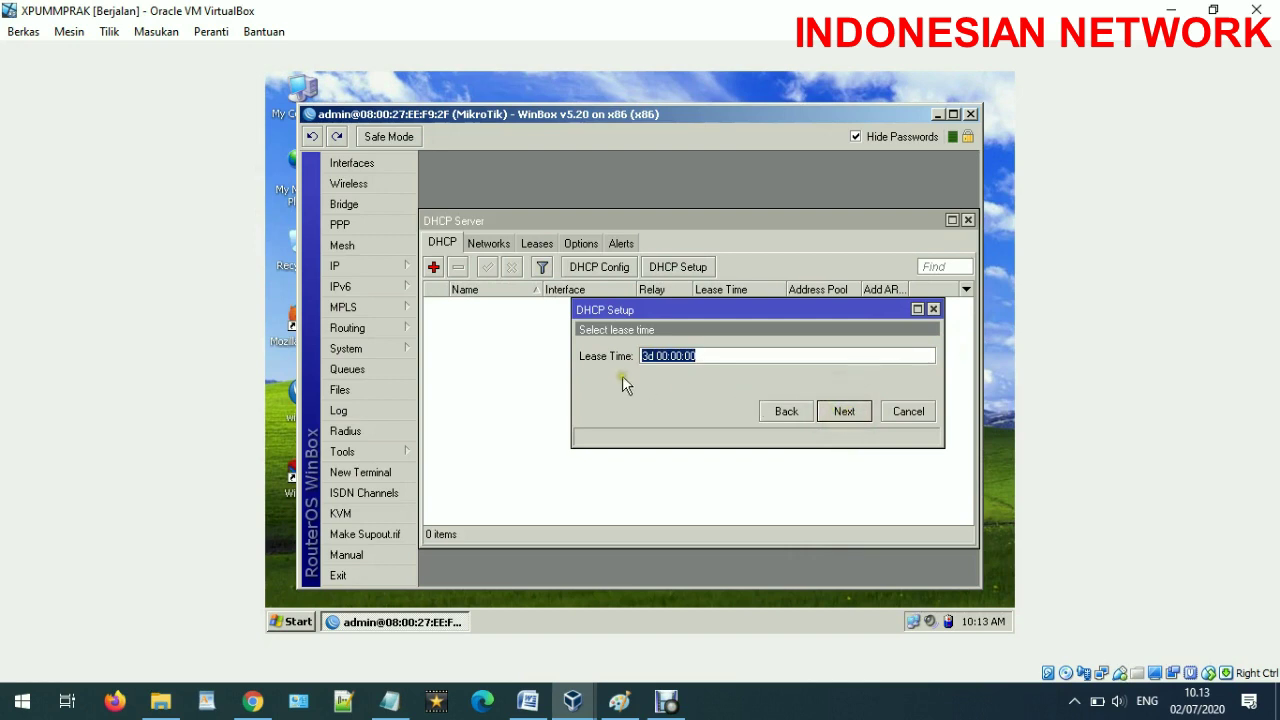
Step: Accept the lease time of 3d 00:00:00 and finish the DHCP setup
click(675, 357)
click(853, 414)
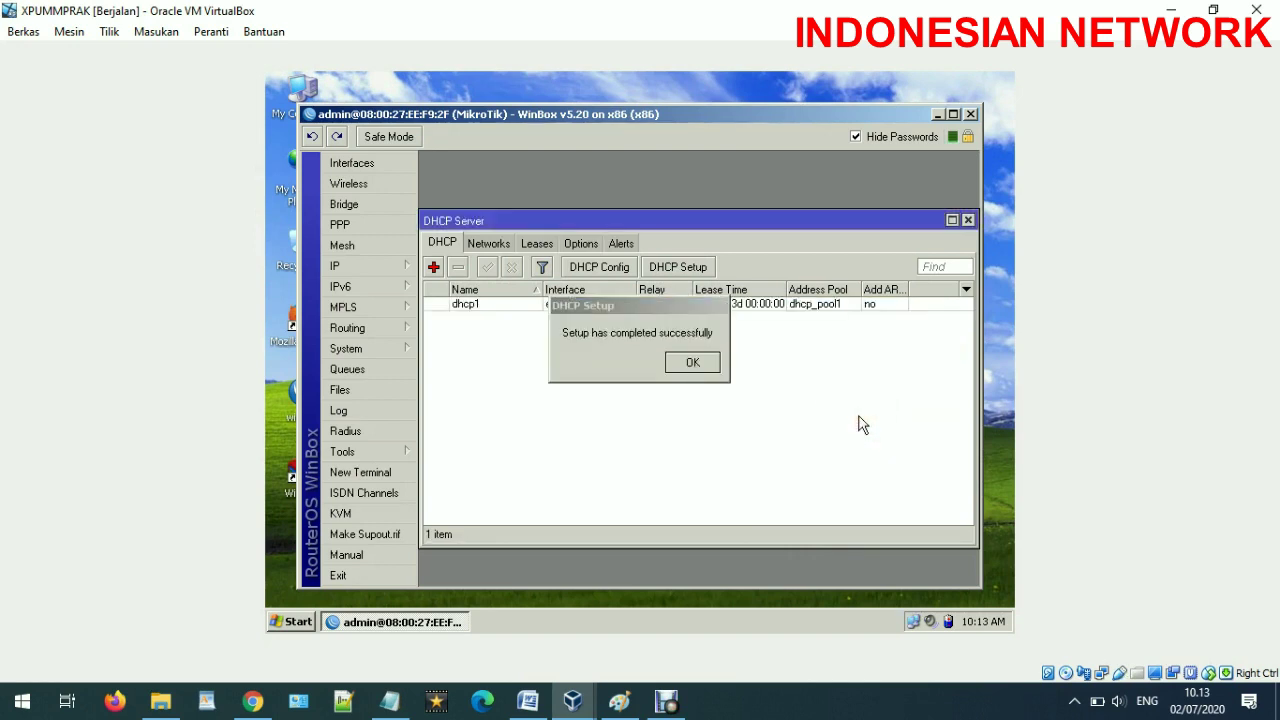
click(692, 362)
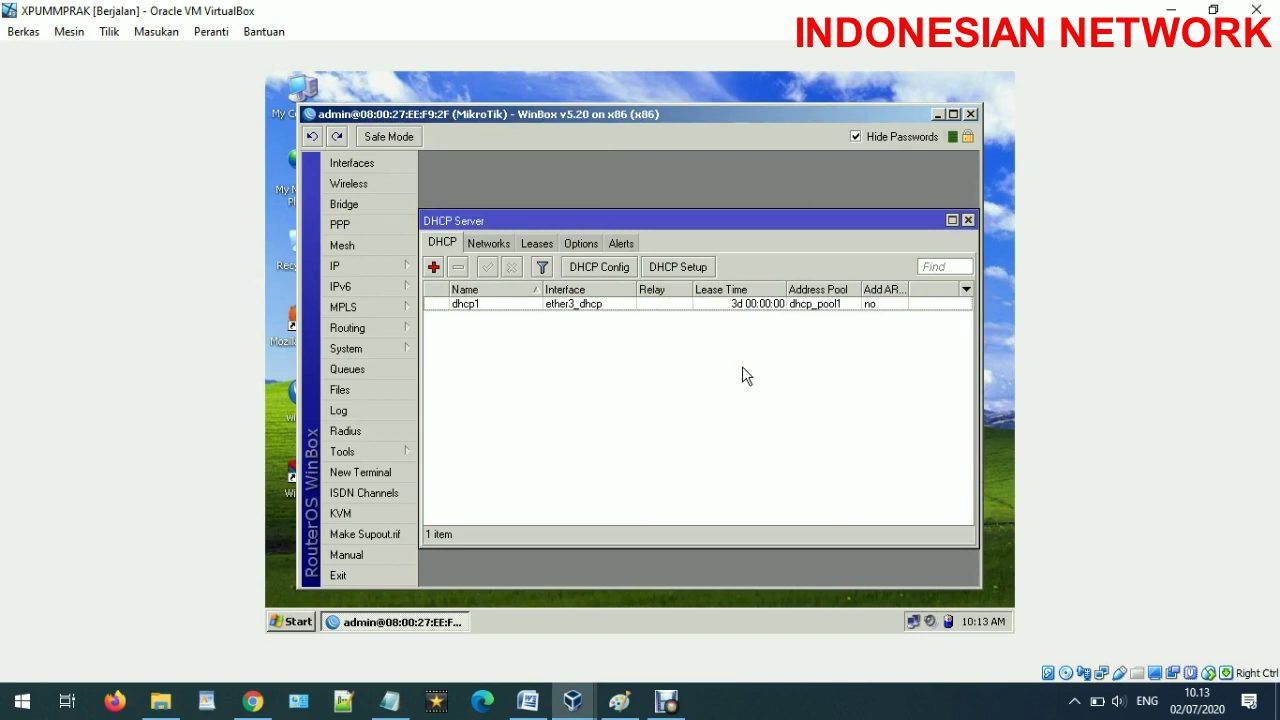
click(715, 375)
Step: Switch to VirtualBox Manager and show the running XPUMMPRAK_2 virtual machine
mouse_move(580, 698)
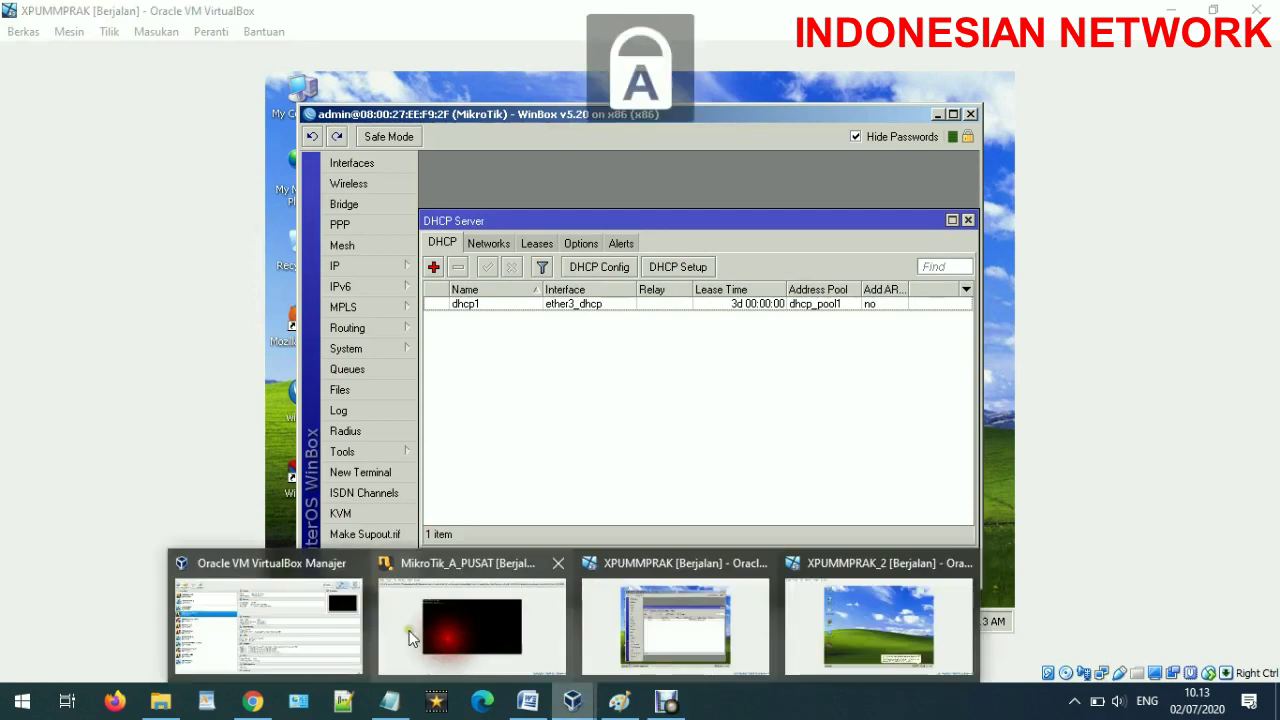
click(263, 630)
click(913, 519)
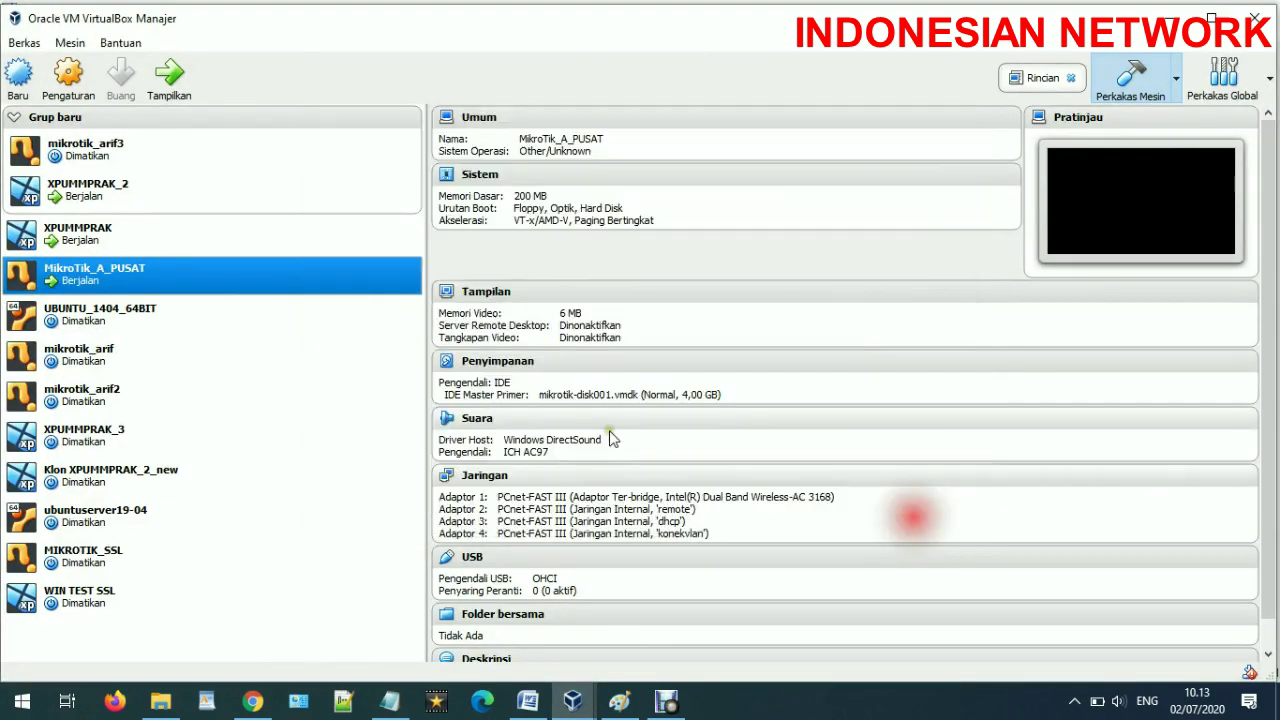
double_click(115, 197)
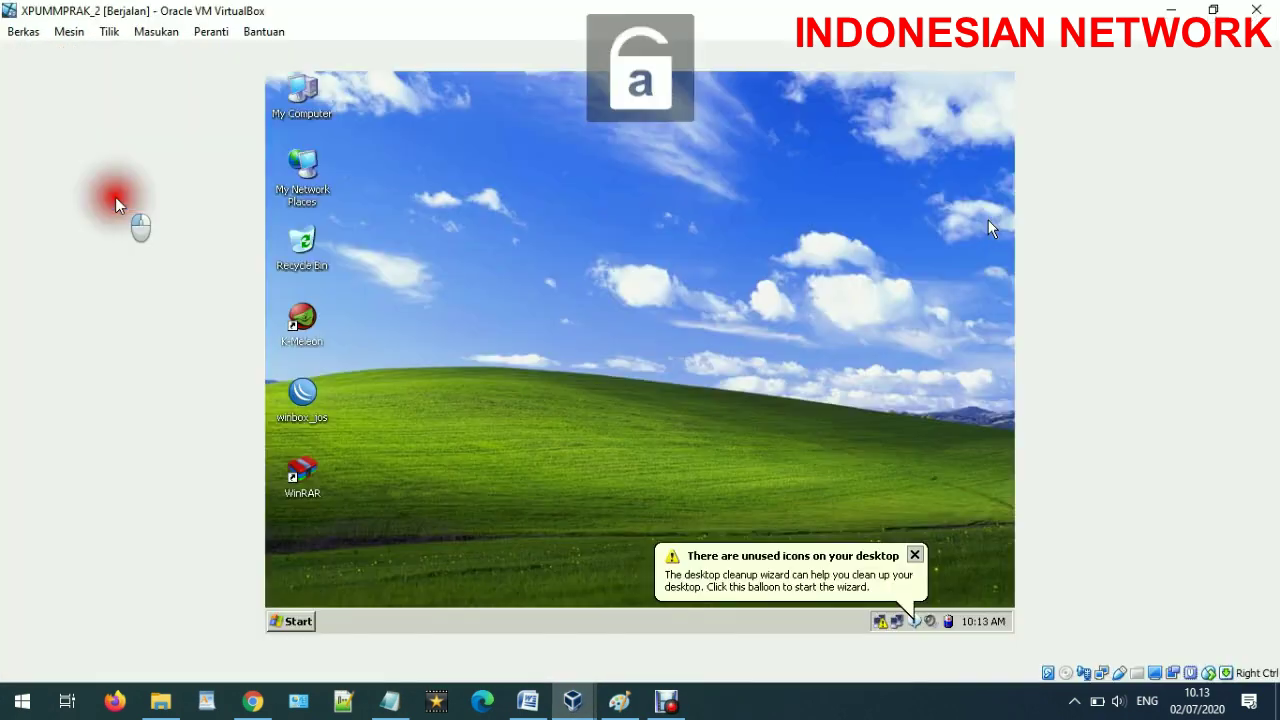
click(914, 555)
Step: Return to VirtualBox Manager, examine both network adapters in the XPUMMPRAK_2 settings, and leave the dialog without changes
click(1170, 10)
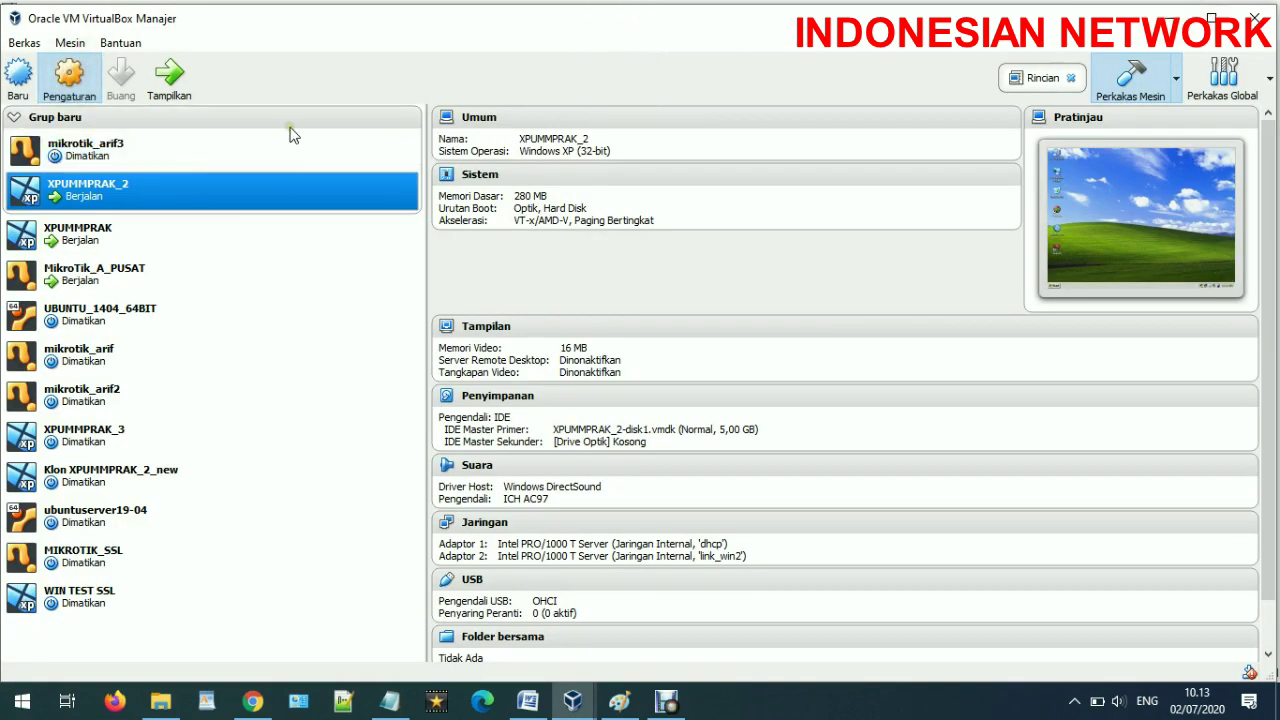
click(410, 322)
click(578, 204)
click(515, 204)
click(920, 512)
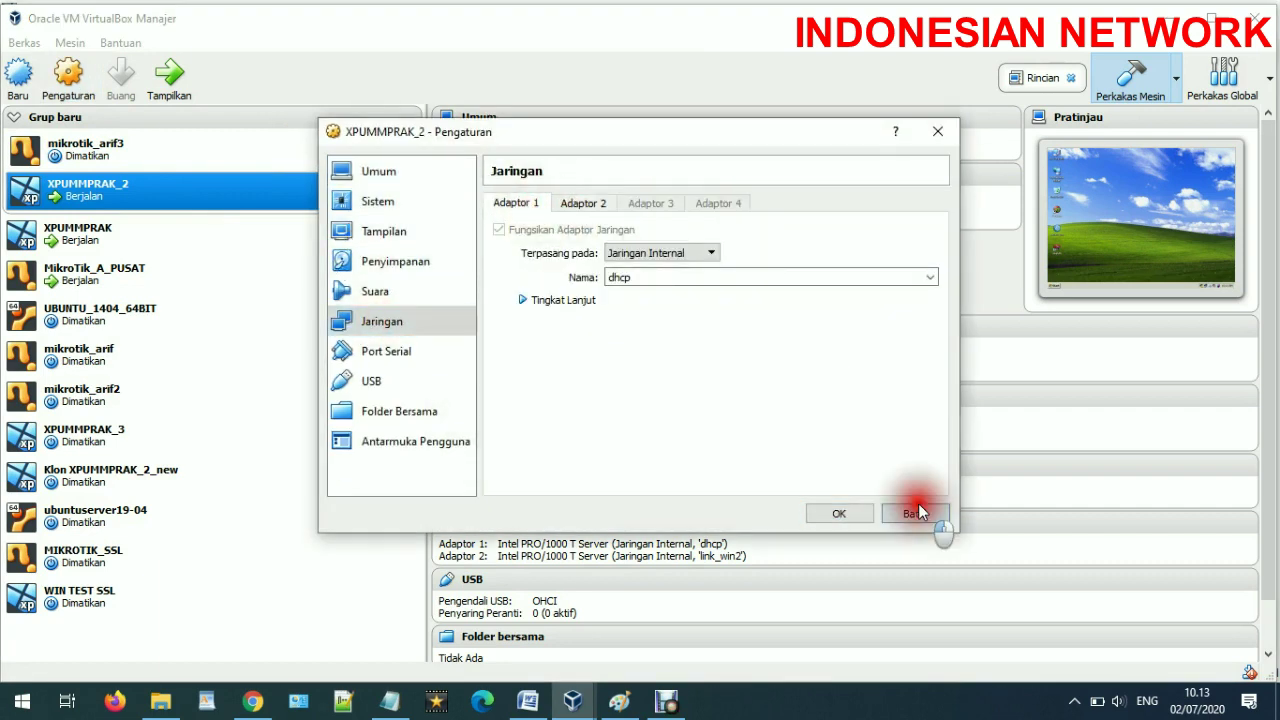
Step: Switch back to the XPUMMPRAK_2 virtual machine and power it off
click(572, 701)
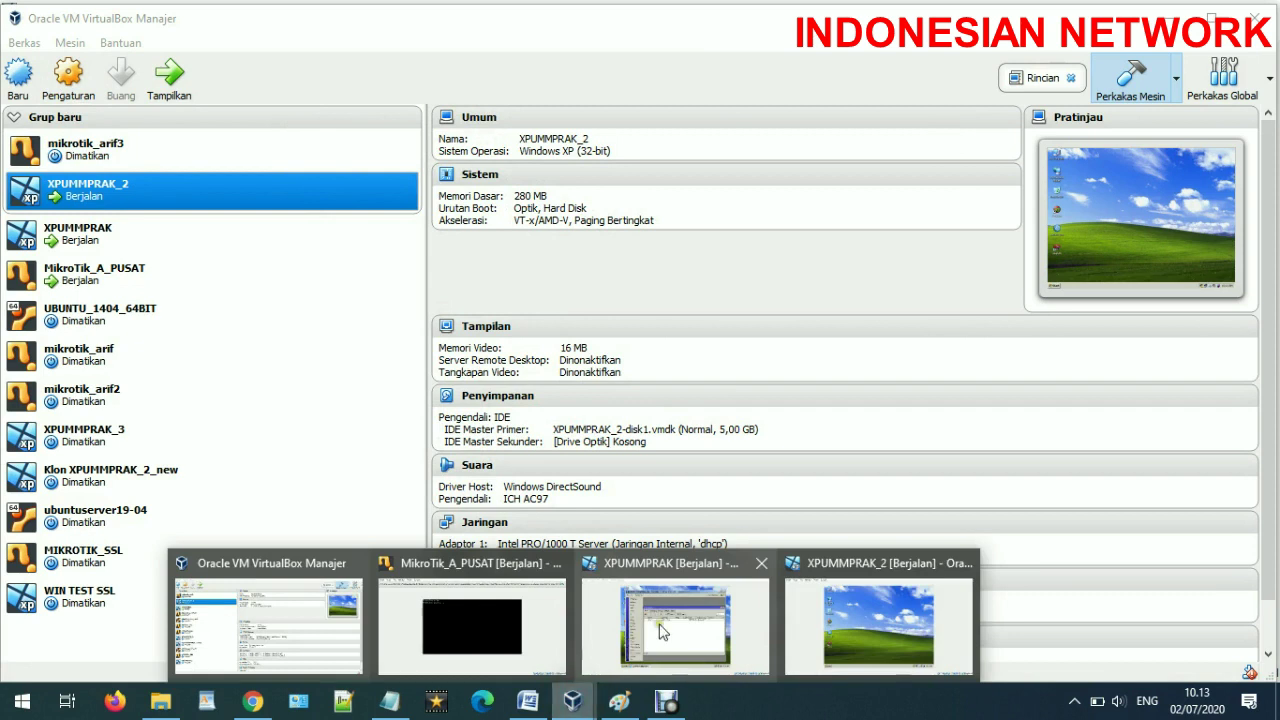
click(878, 625)
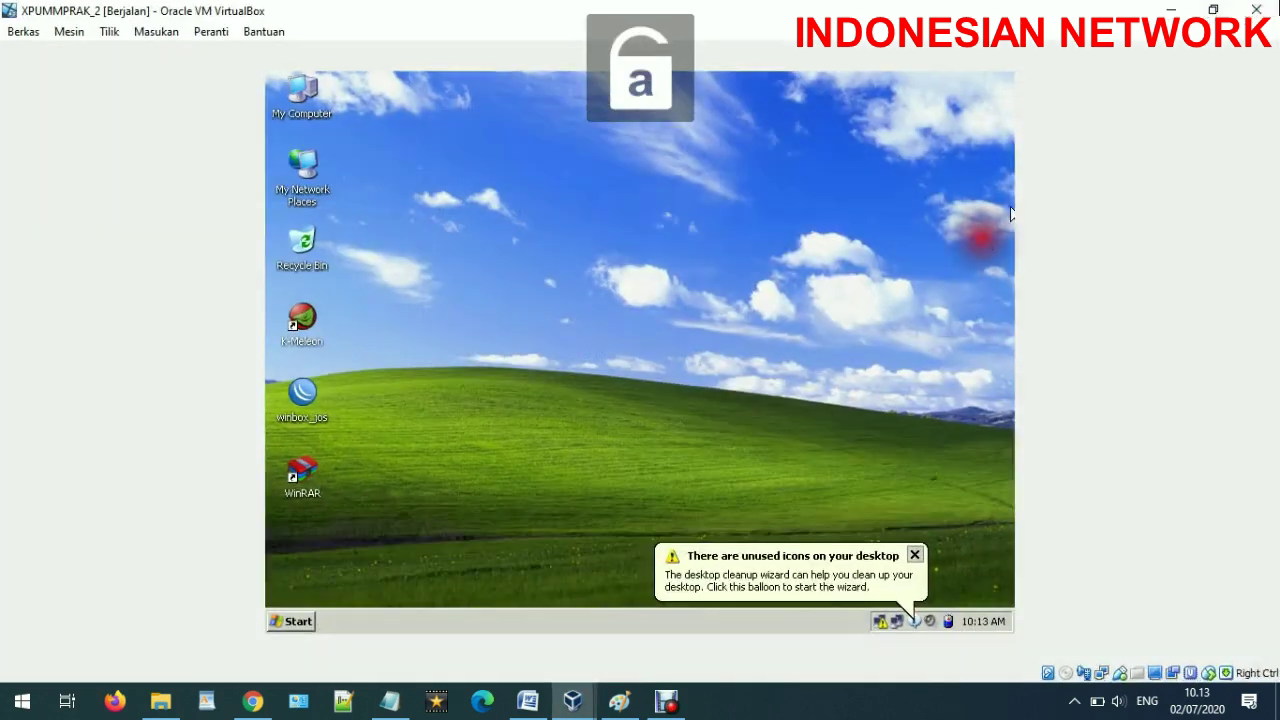
click(1258, 8)
click(574, 395)
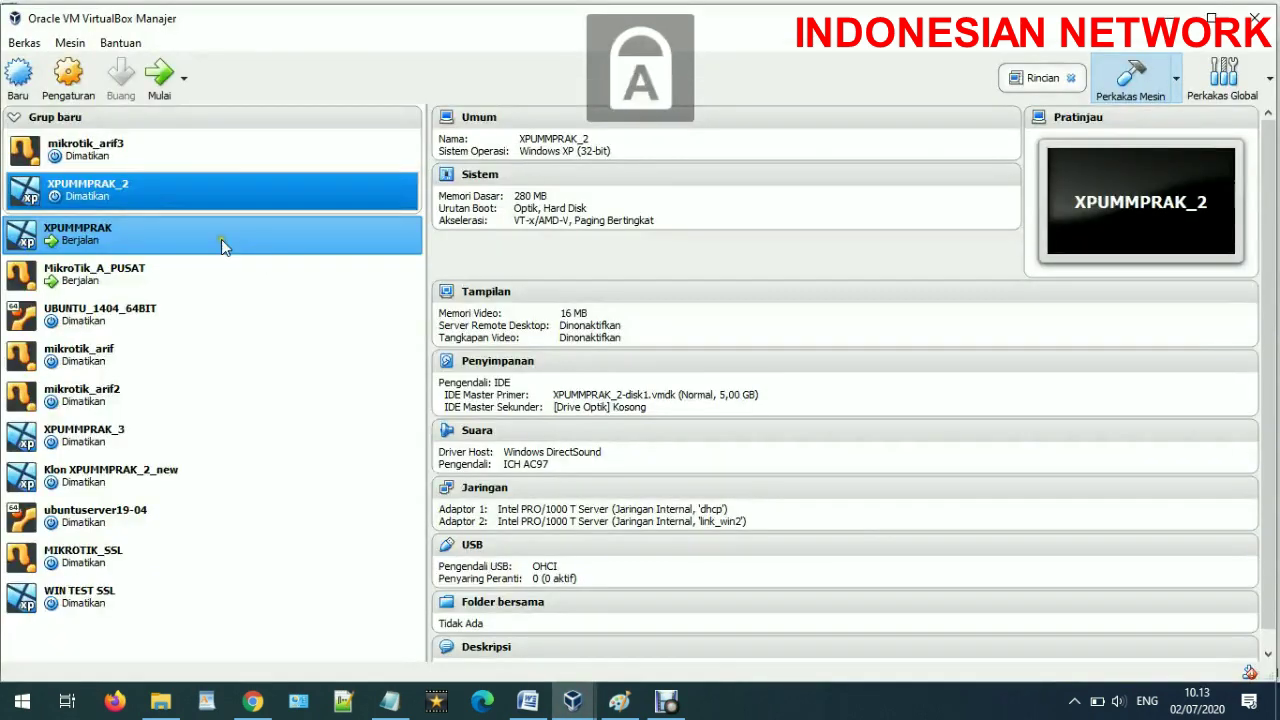
Step: Disable network adapter 2 of XPUMMPRAK_2, keeping adapter 1 attached to the internal network dhcp, and save the settings
click(68, 75)
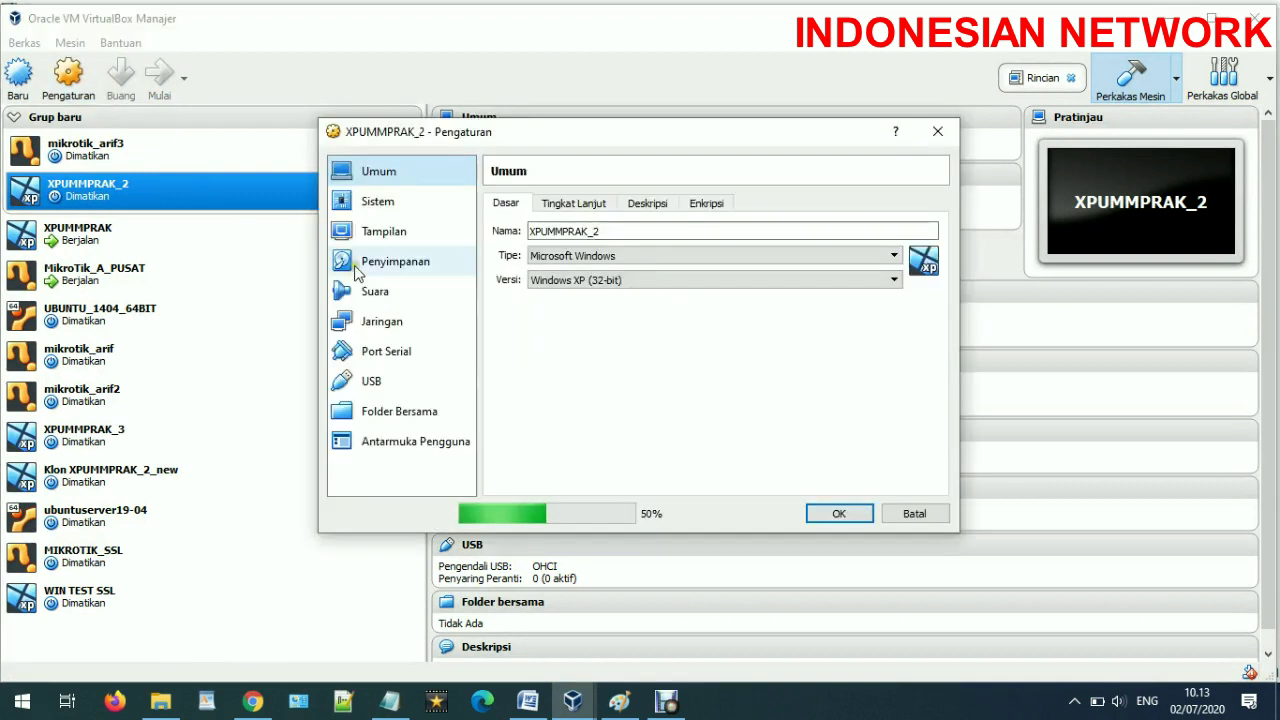
click(381, 321)
click(583, 203)
click(518, 203)
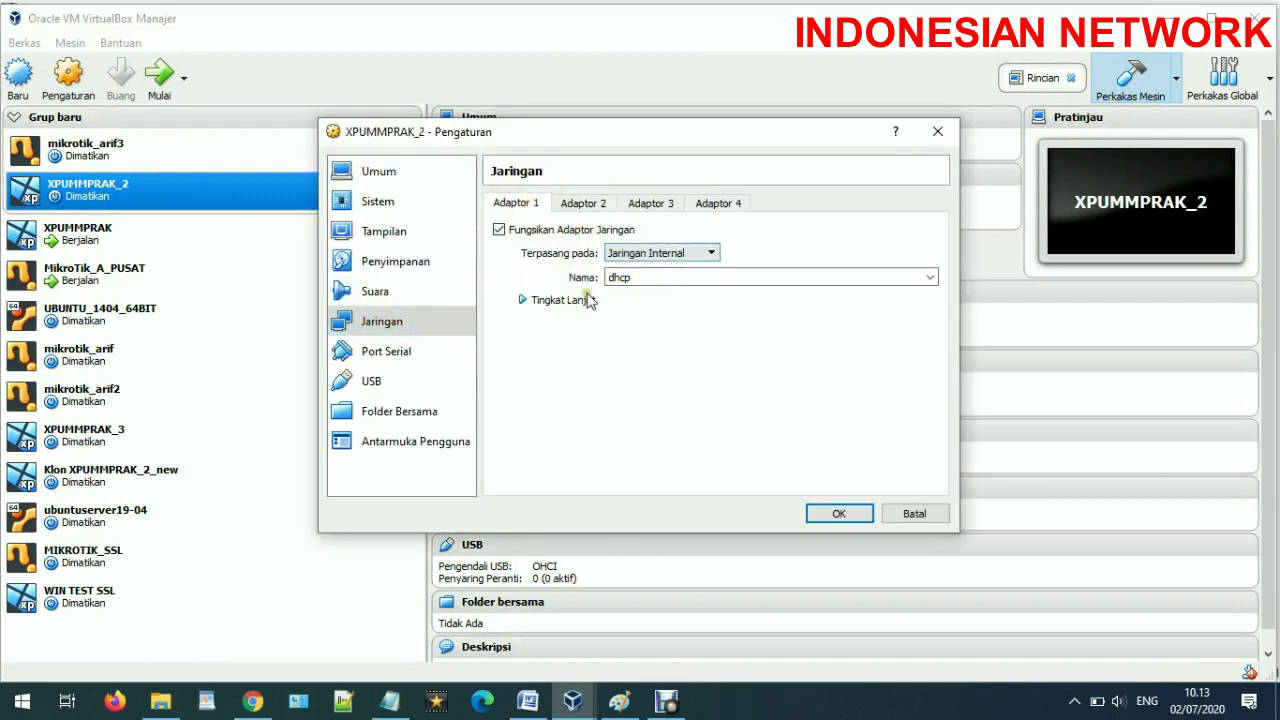
click(586, 300)
click(833, 513)
Step: Start the XPUMMPRAK_2 virtual machine and dismiss the keyboard capture and mouse integration notices
double_click(149, 193)
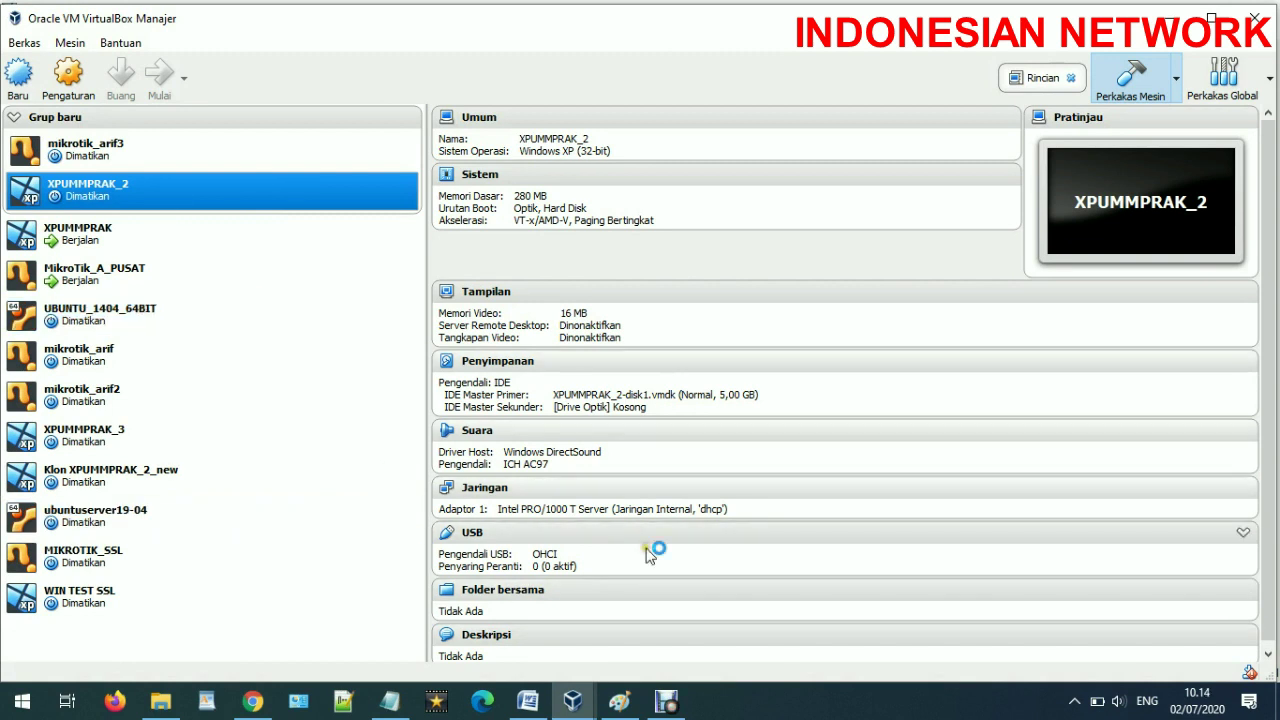
click(595, 703)
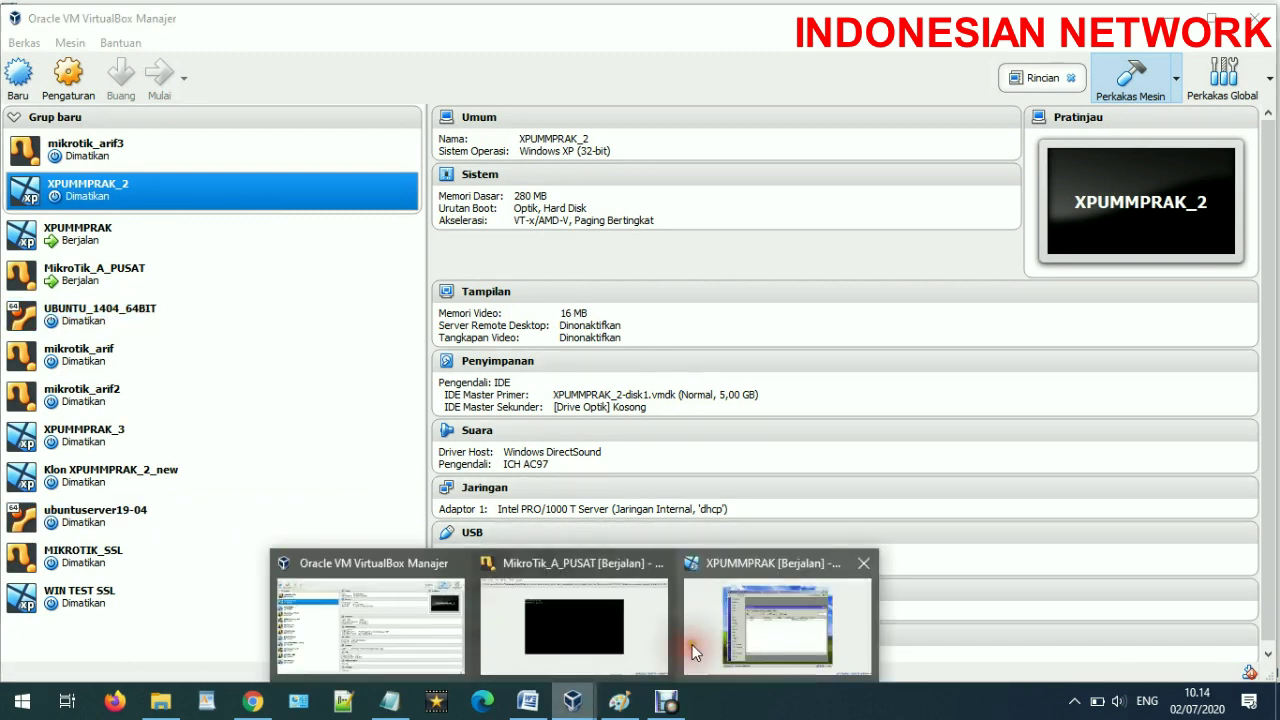
mouse_move(738, 582)
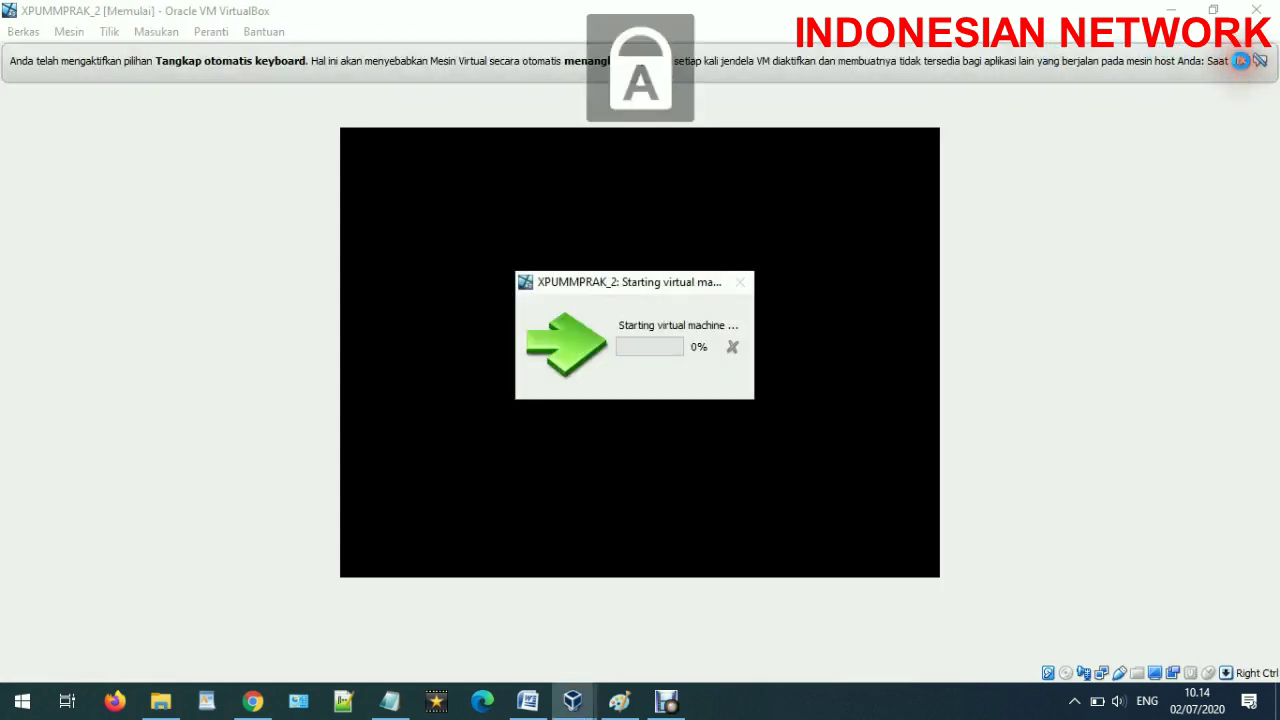
click(1243, 60)
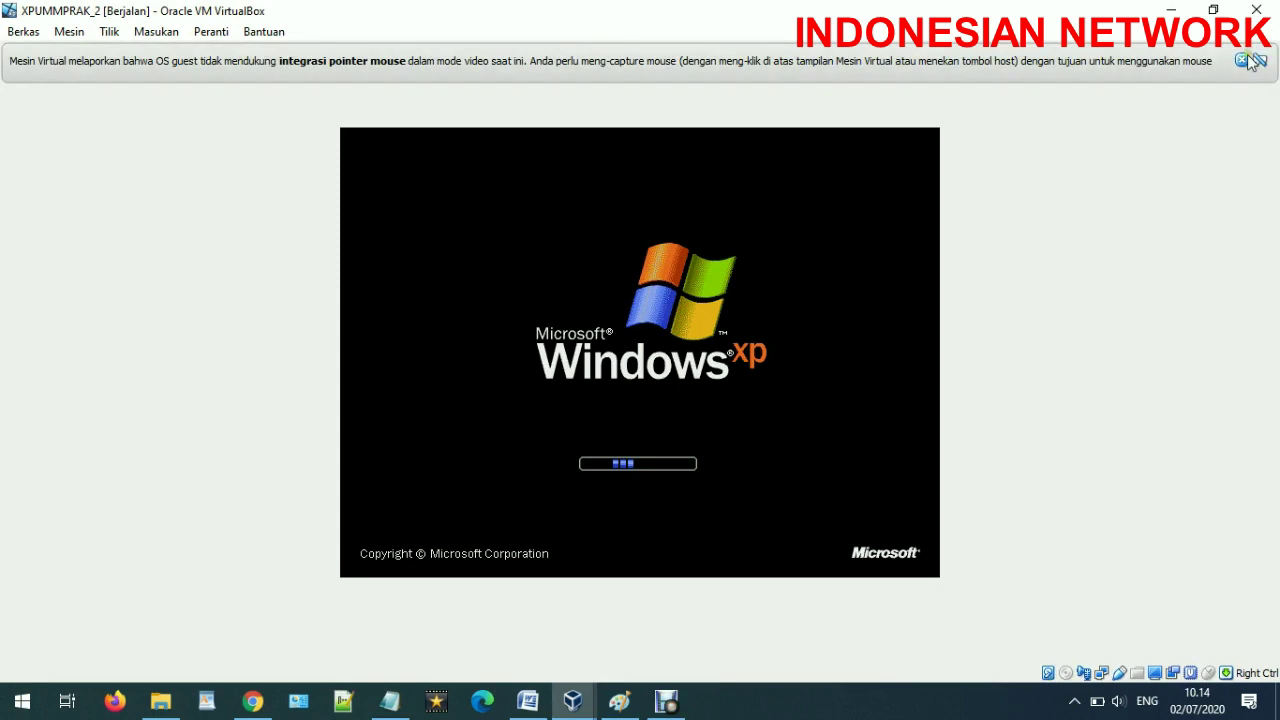
click(1246, 60)
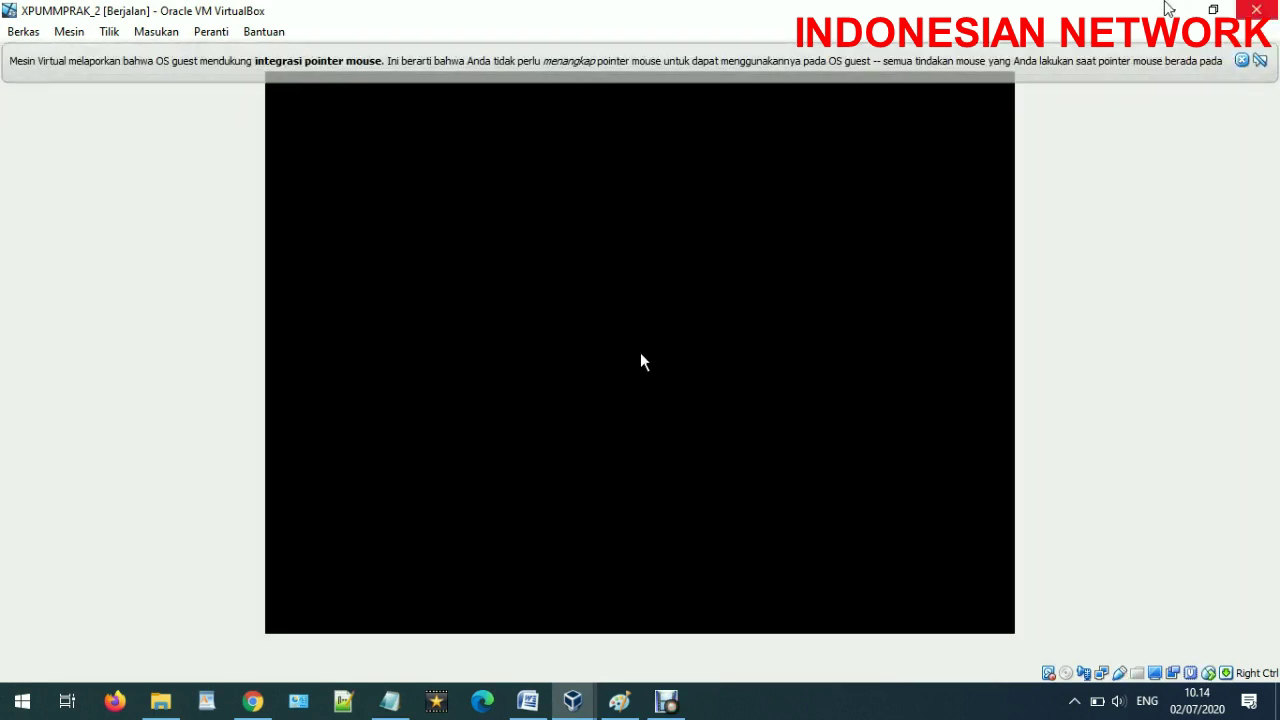
click(1258, 61)
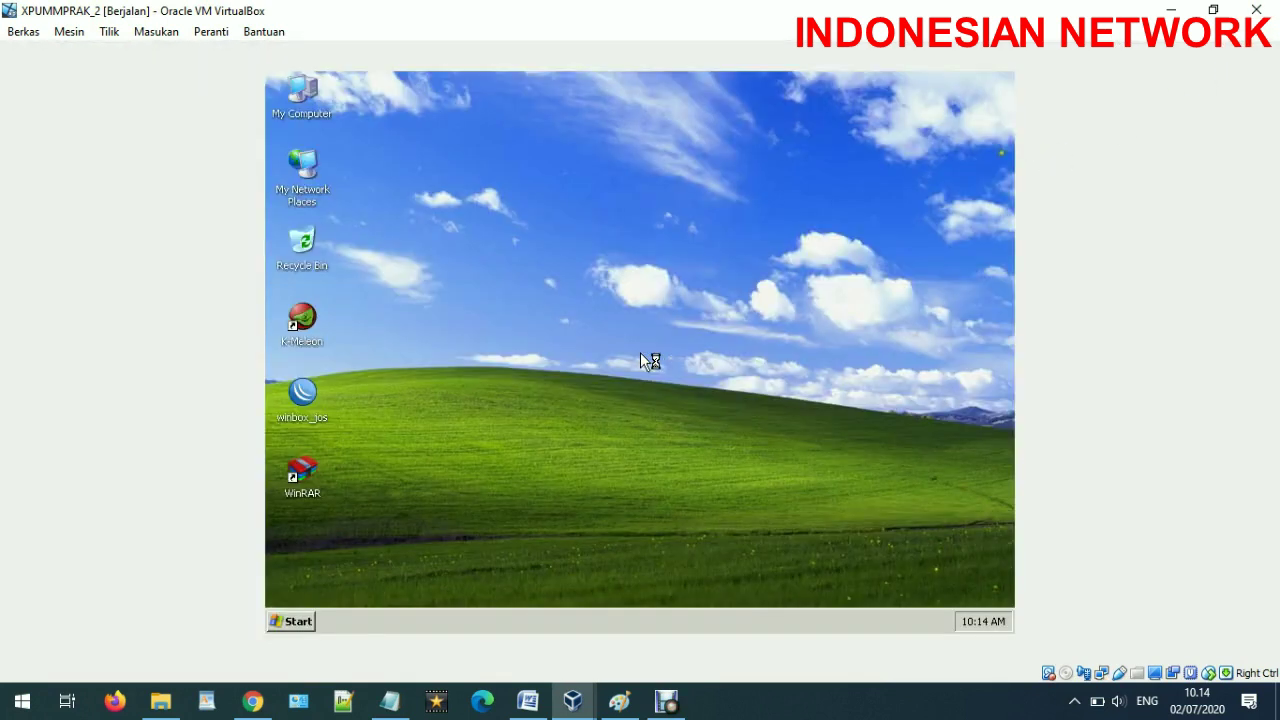
right_click(305, 188)
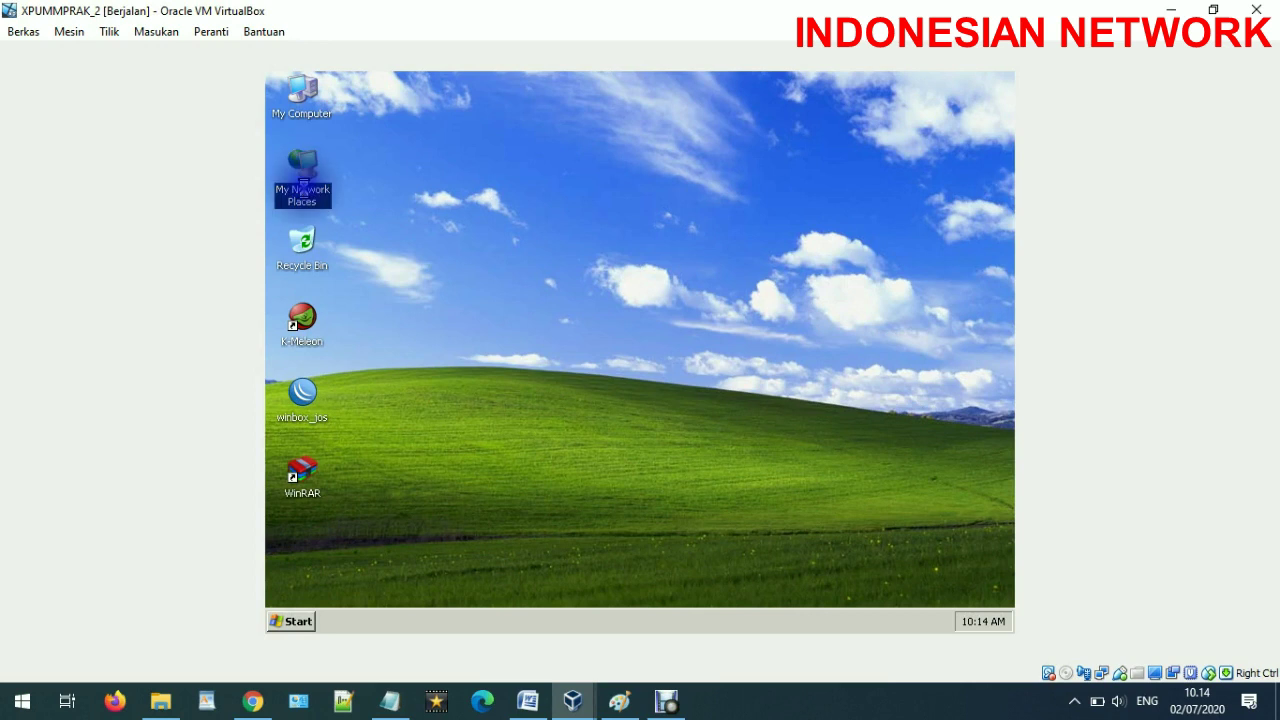
click(397, 351)
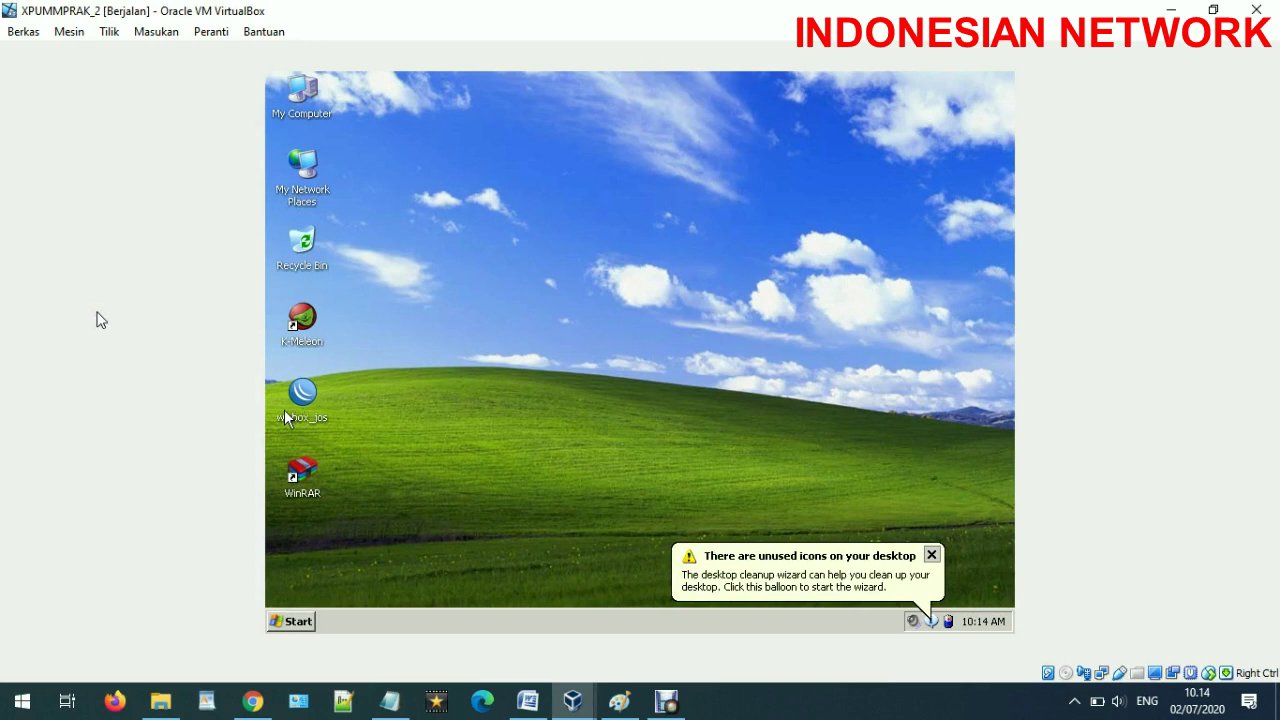
click(931, 555)
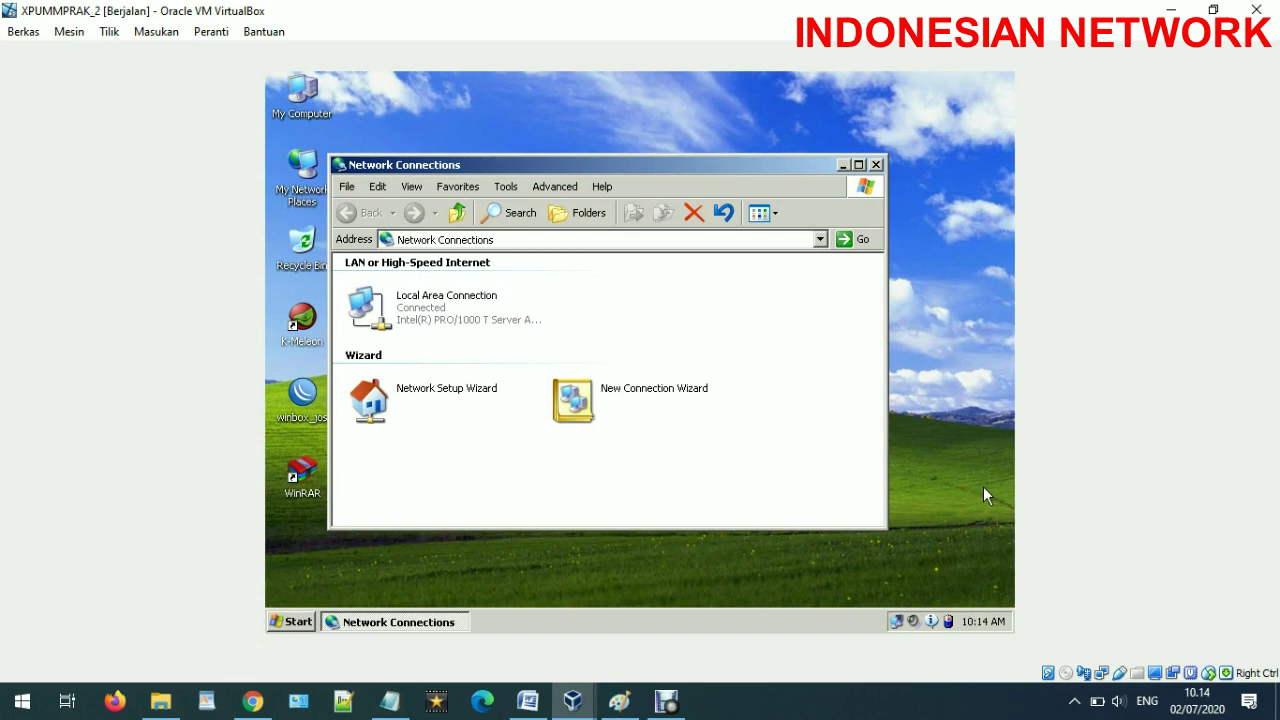
click(876, 165)
click(931, 555)
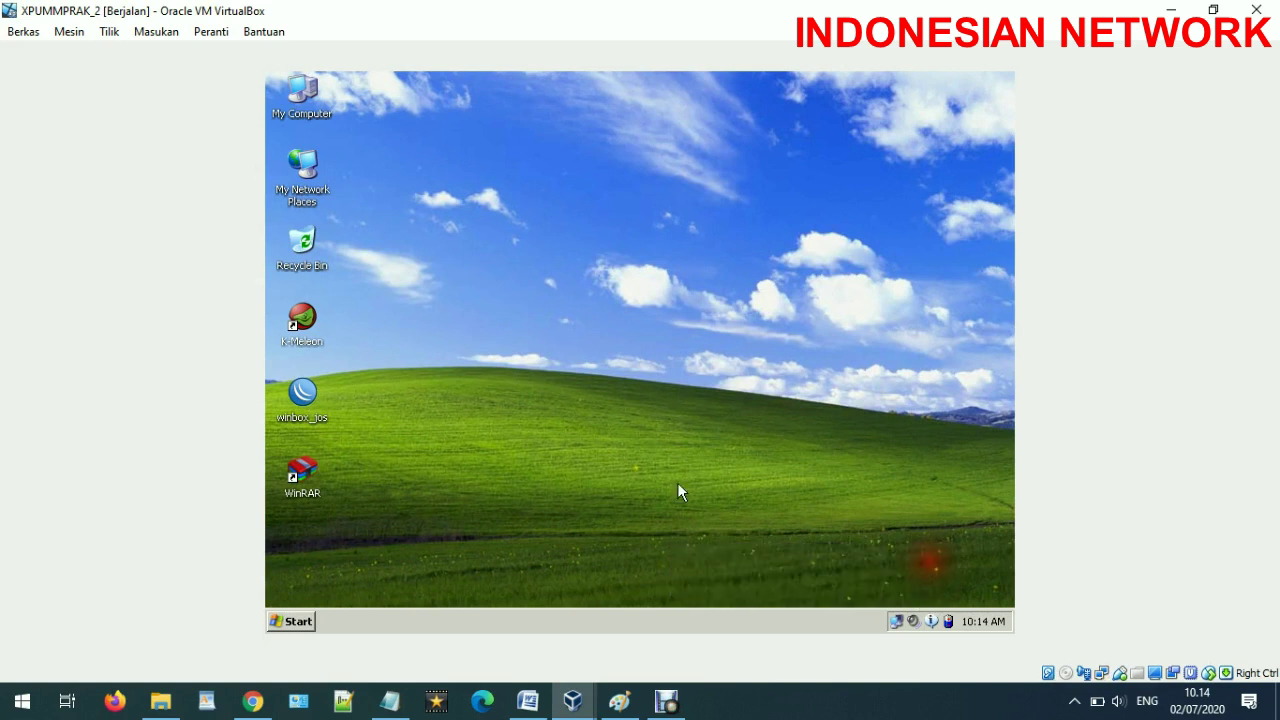
Step: Set the Local Area Connection's Internet Protocol (TCP/IP) to obtain the IP address and DNS server address automatically, and save the properties
right_click(307, 188)
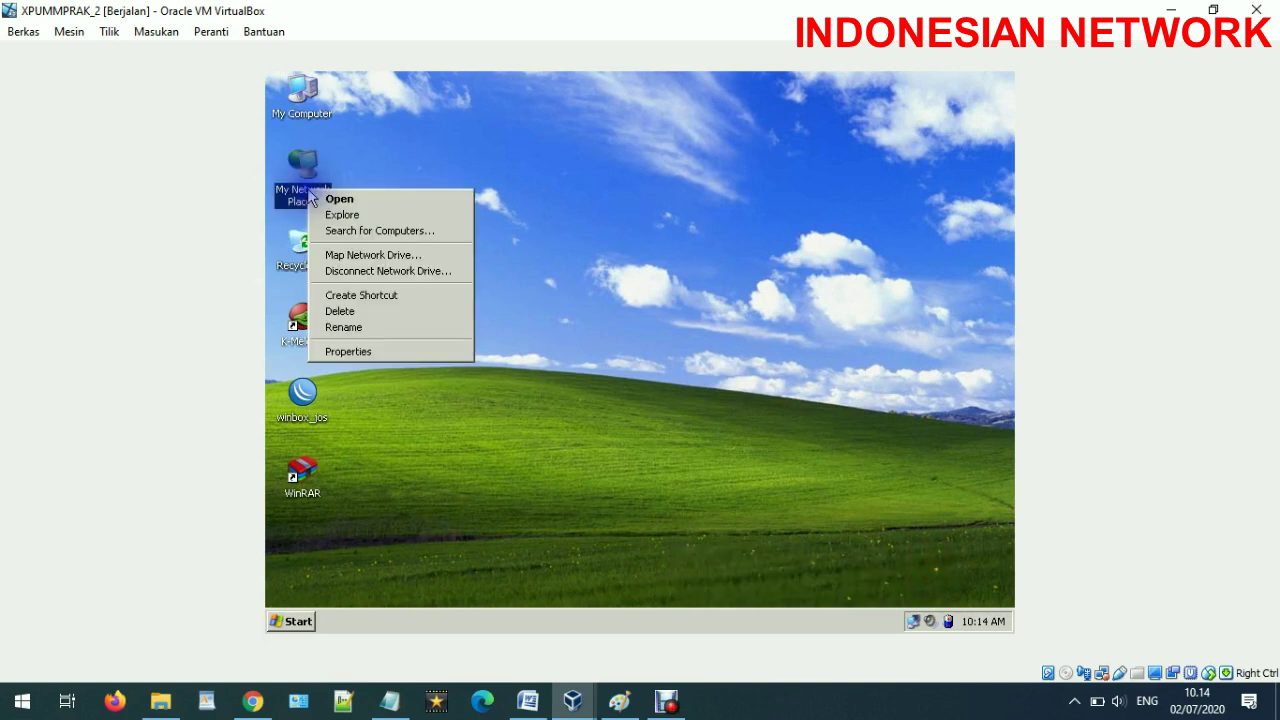
click(385, 352)
click(390, 310)
right_click(411, 318)
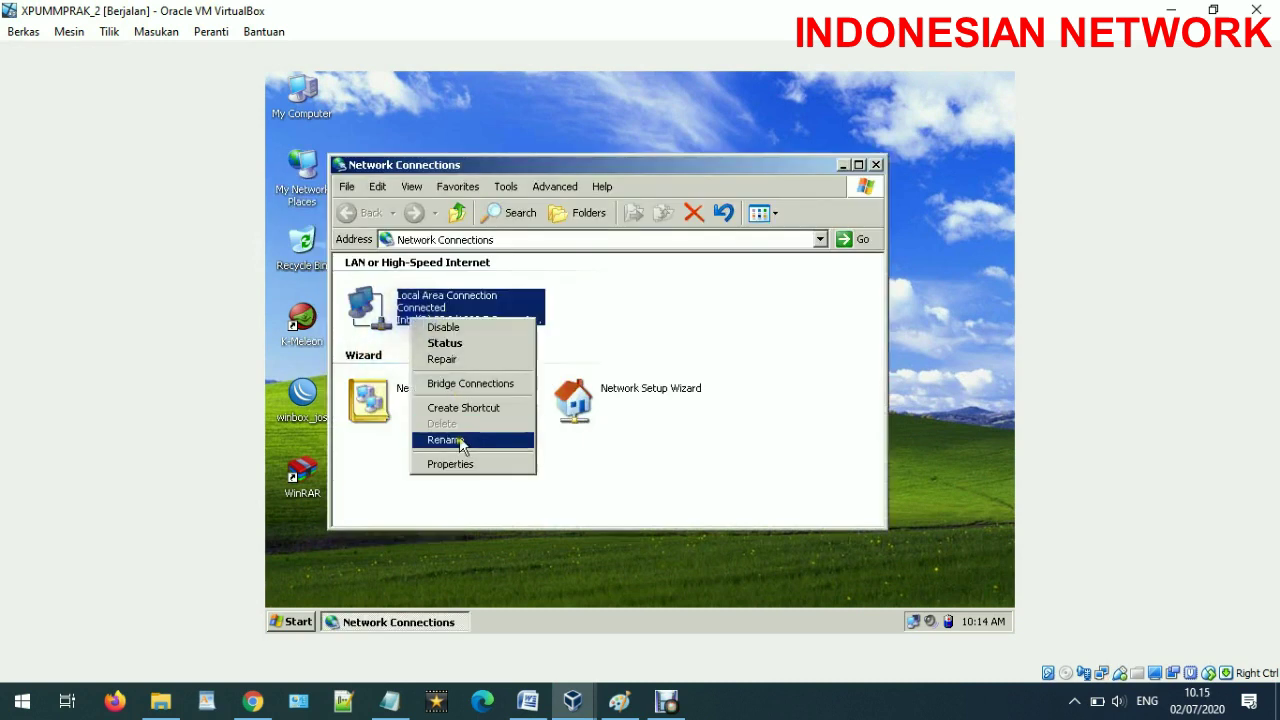
click(463, 464)
double_click(484, 373)
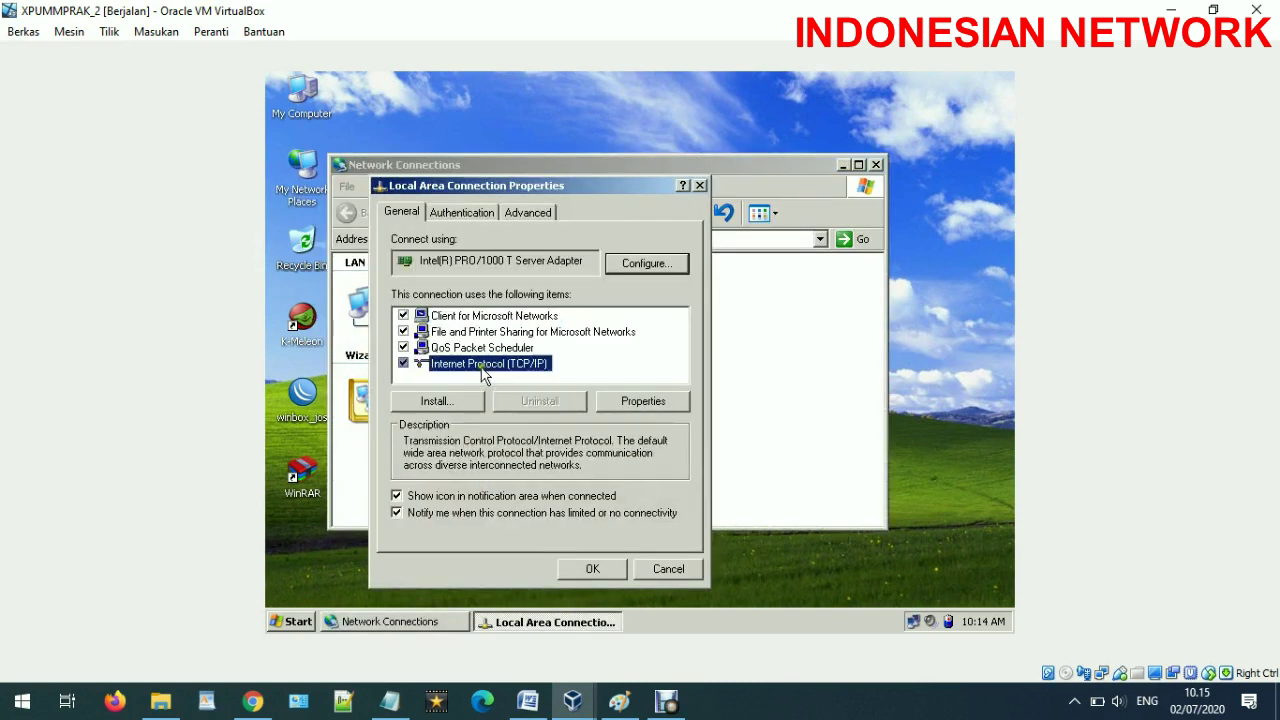
click(510, 306)
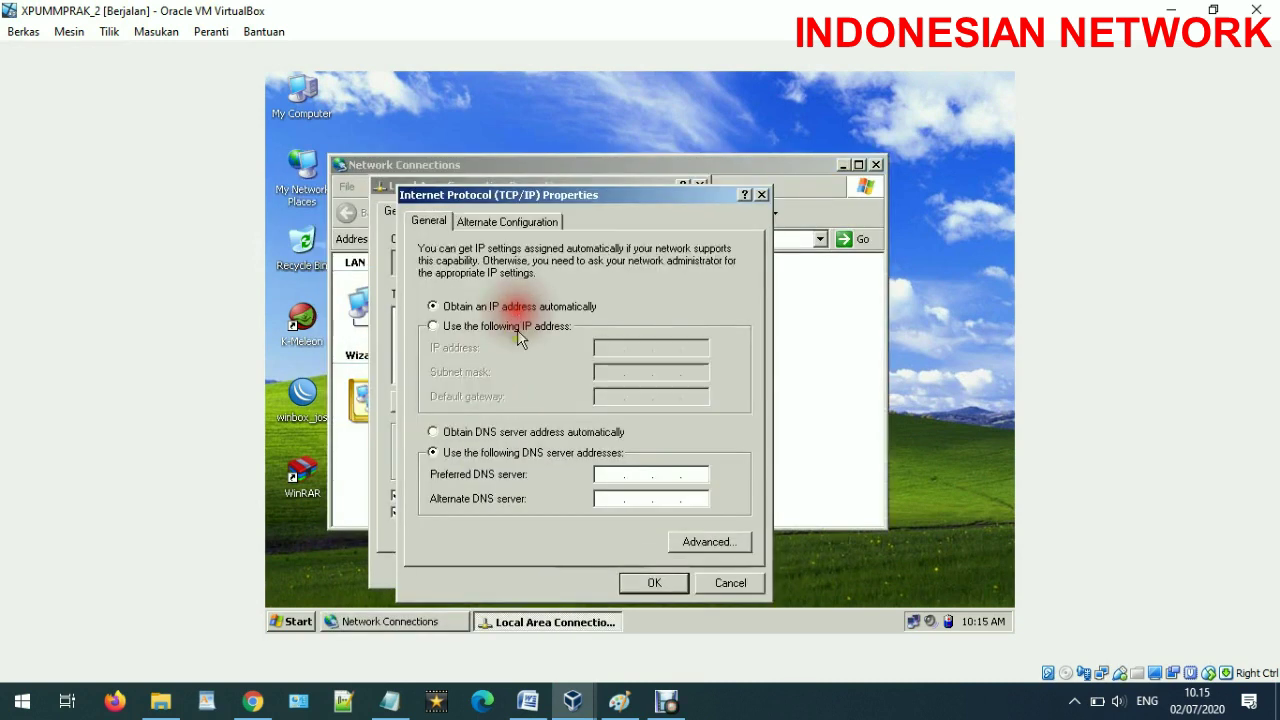
click(505, 431)
click(654, 582)
click(600, 566)
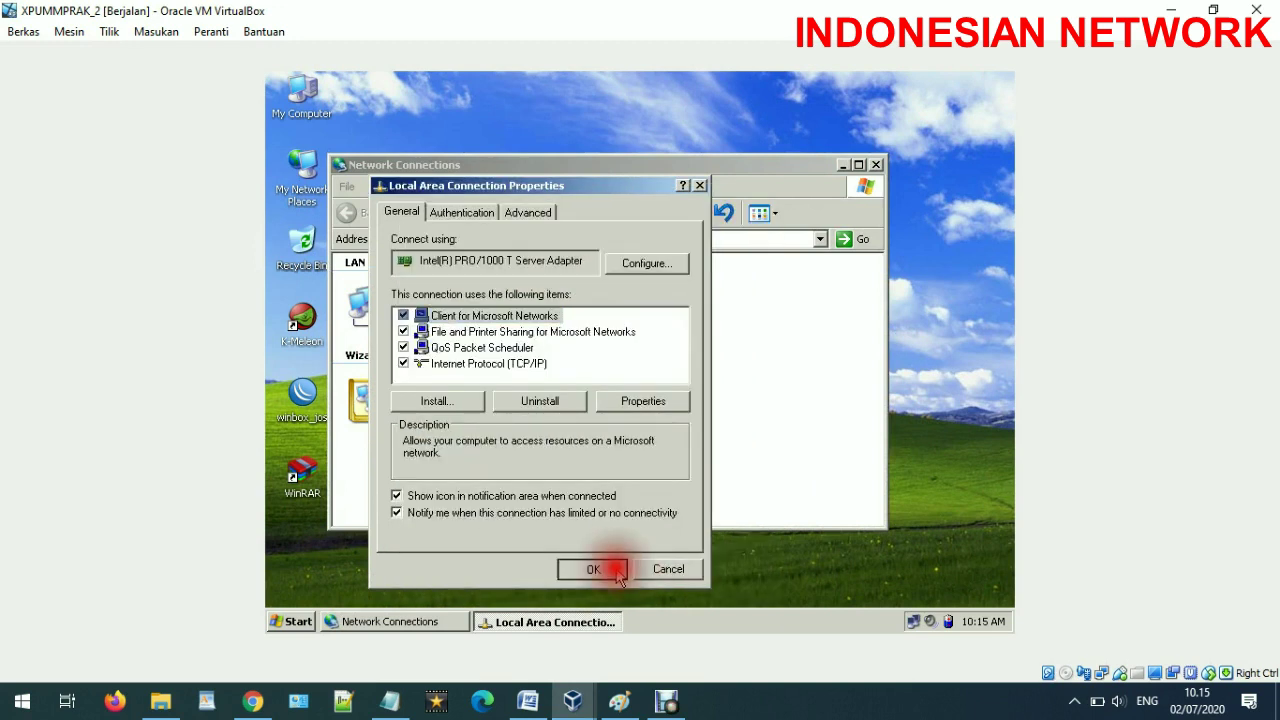
Step: Consult the network diagram in Paint, return to the virtual machine, and recheck the Local Area Connection's TCP/IP settings
click(634, 706)
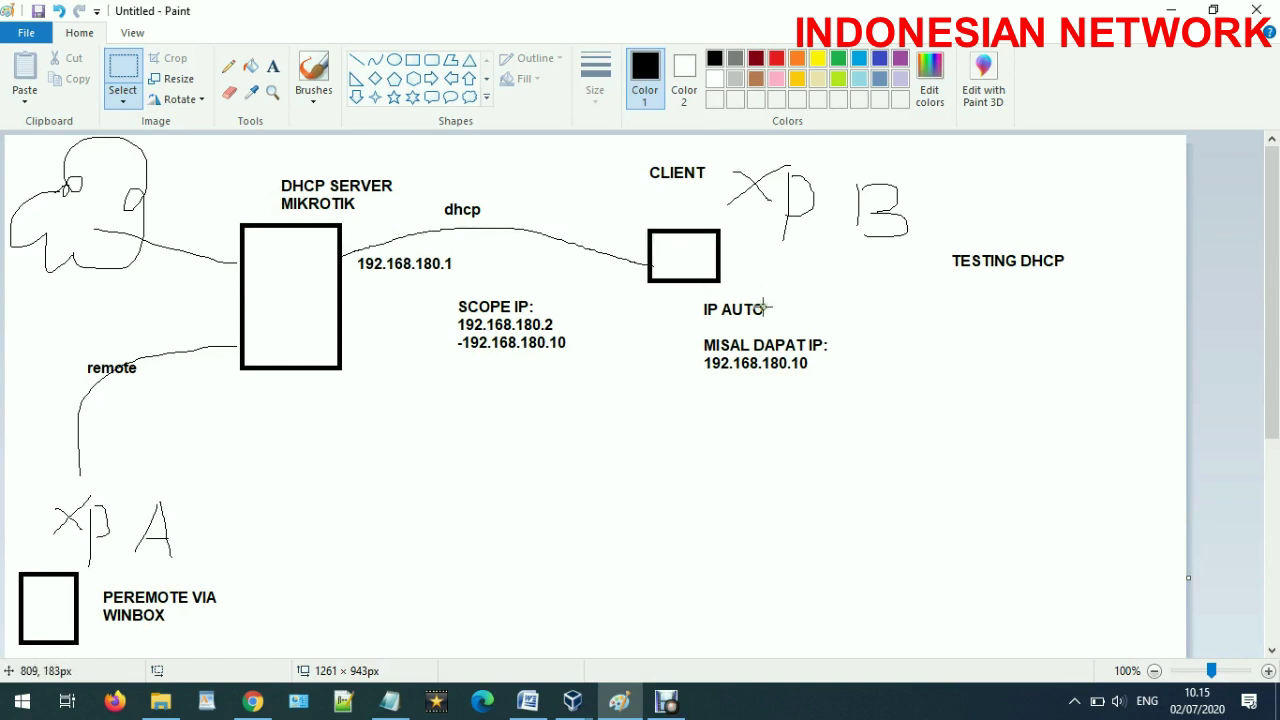
click(1170, 18)
right_click(476, 318)
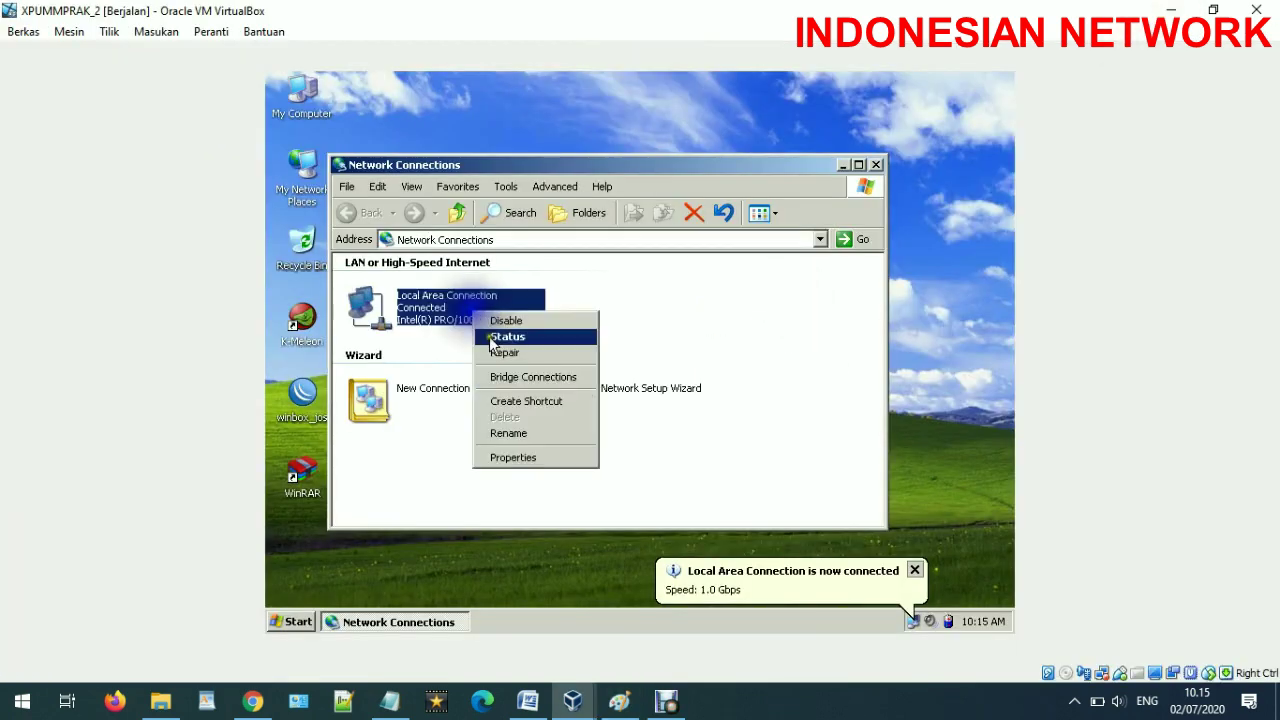
click(513, 455)
click(525, 380)
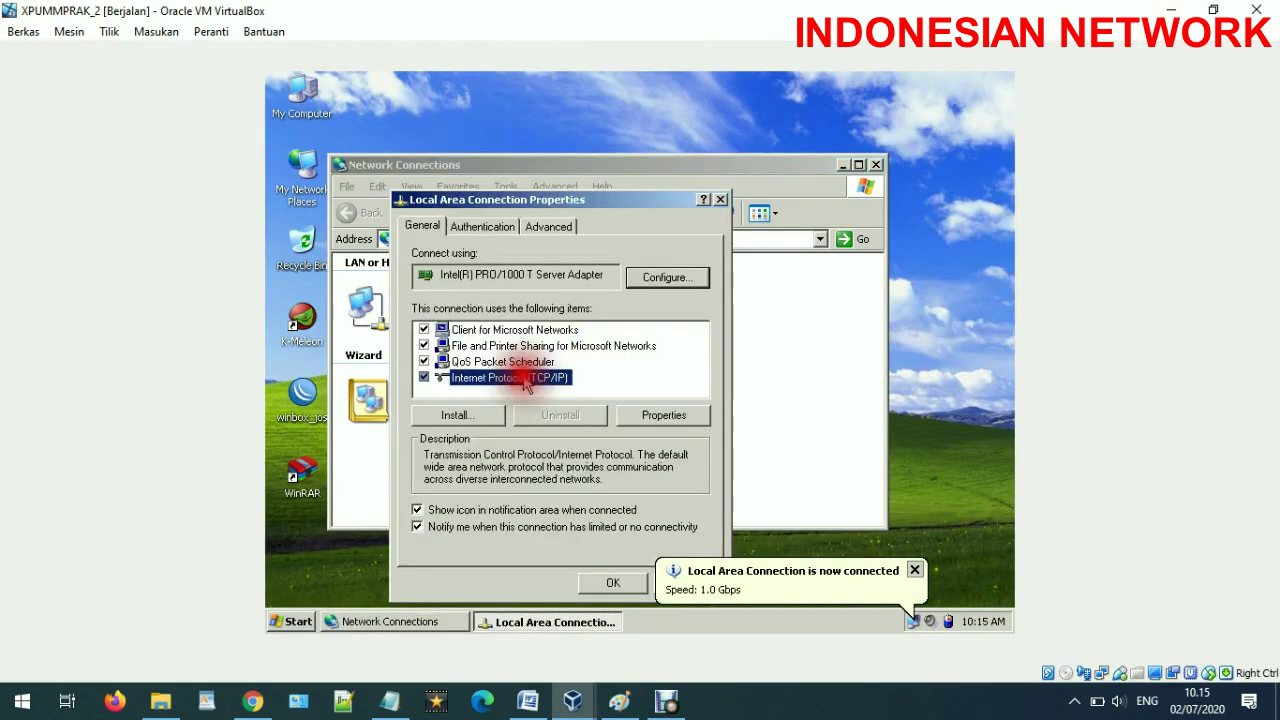
double_click(525, 380)
click(914, 570)
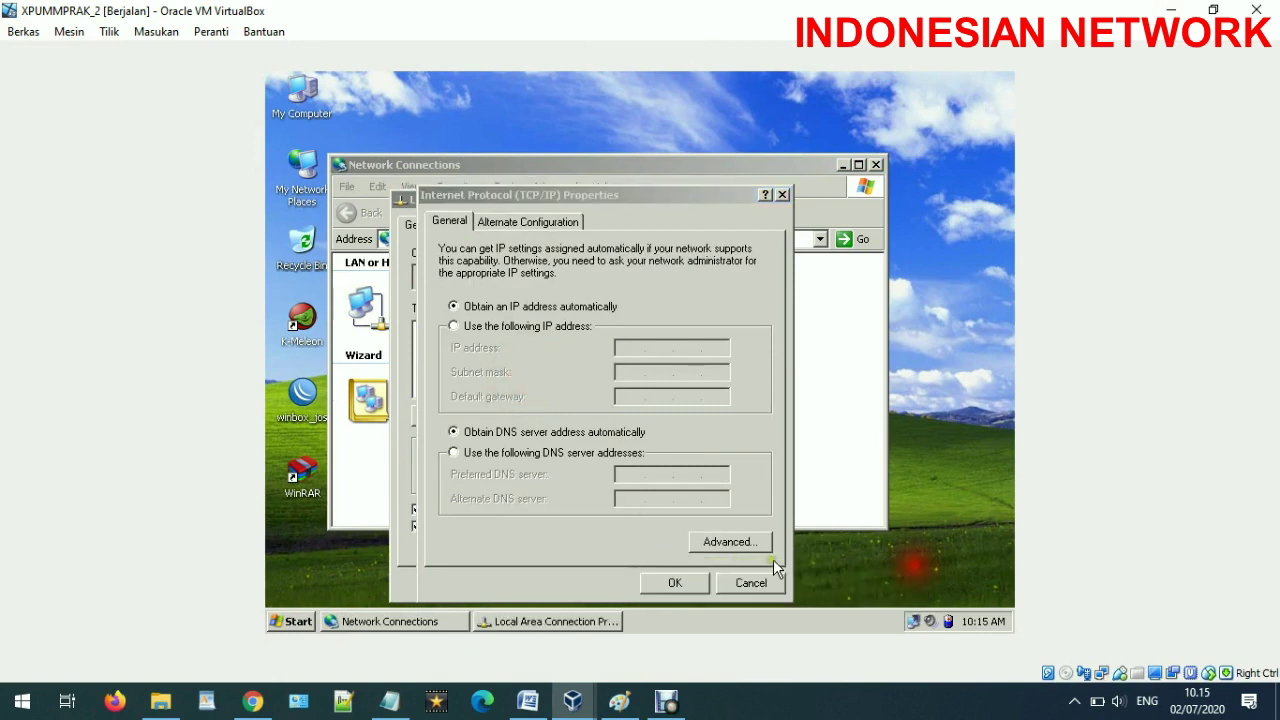
click(675, 583)
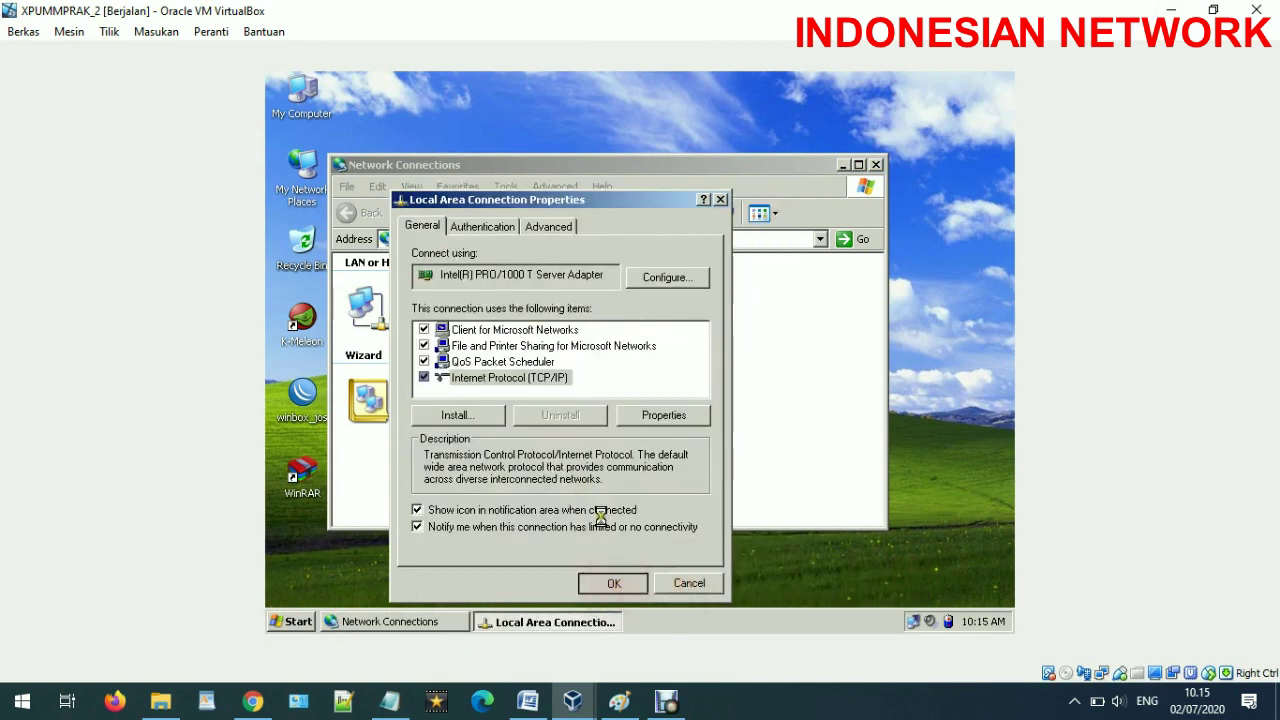
key(Return)
Step: Examine the Local Area Connection's status details for the IP address, default gateway and DNS server, and close the status window
right_click(477, 299)
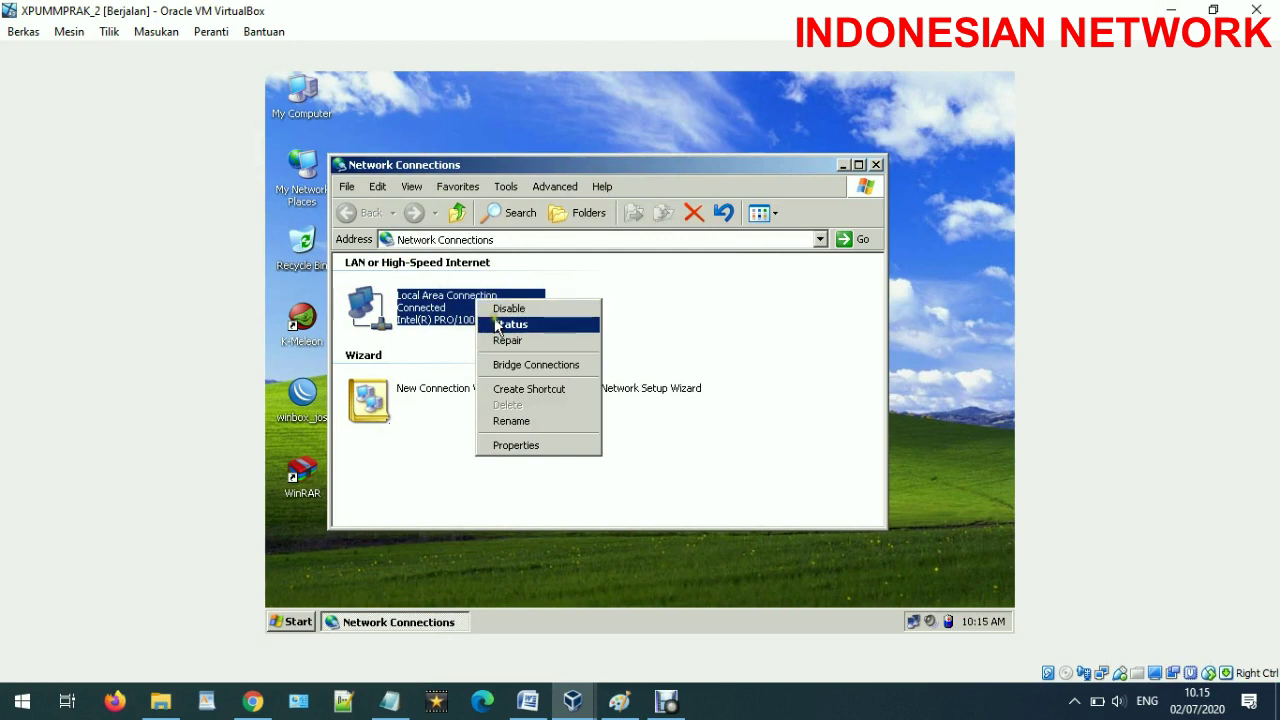
click(500, 325)
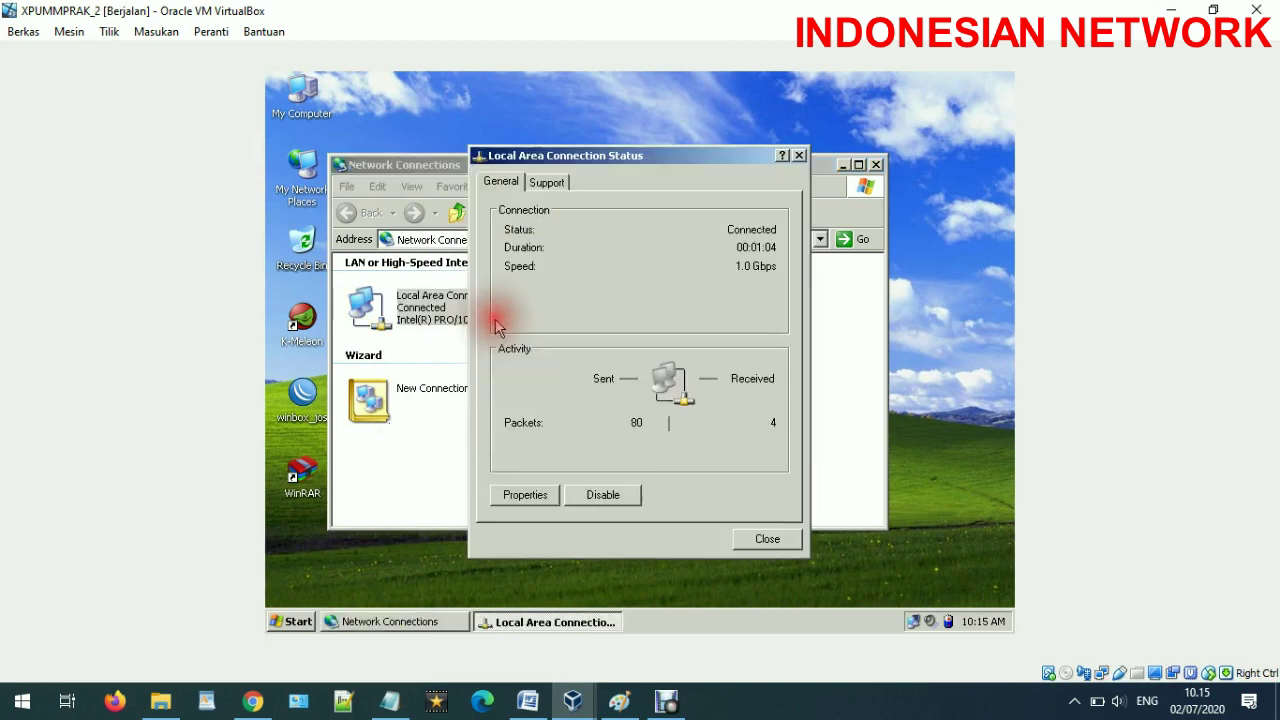
click(548, 182)
click(595, 328)
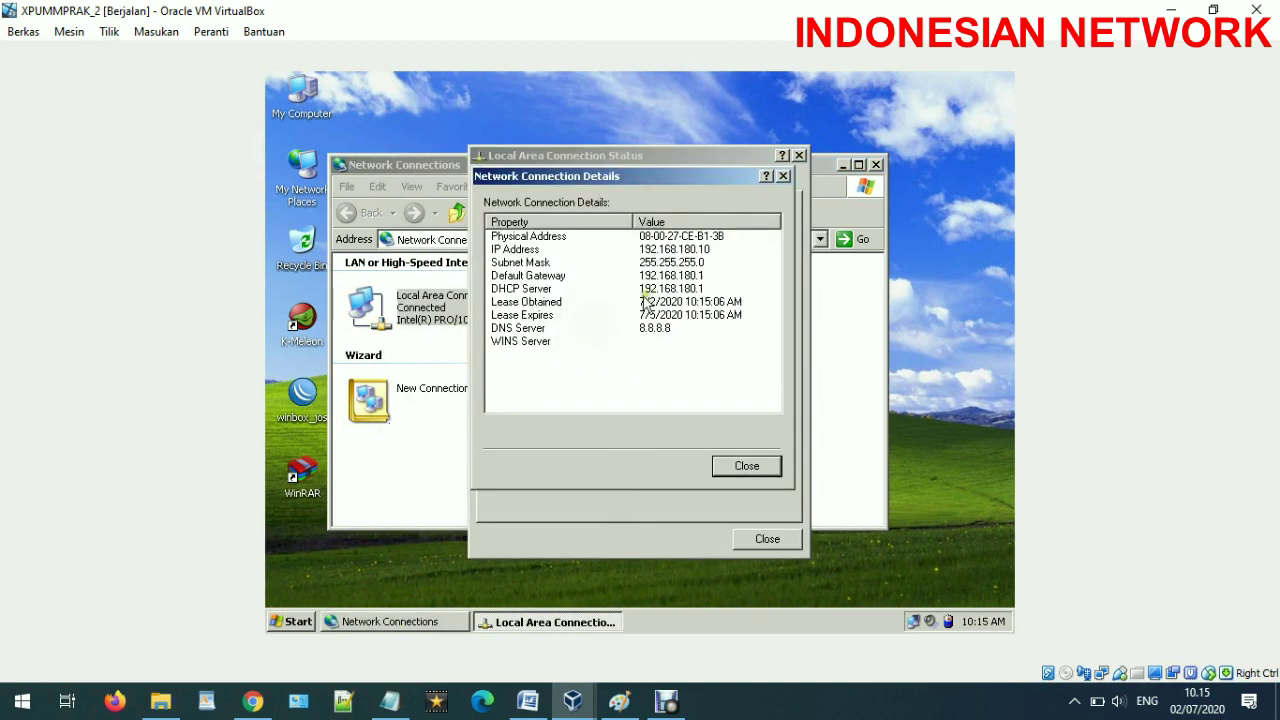
click(704, 252)
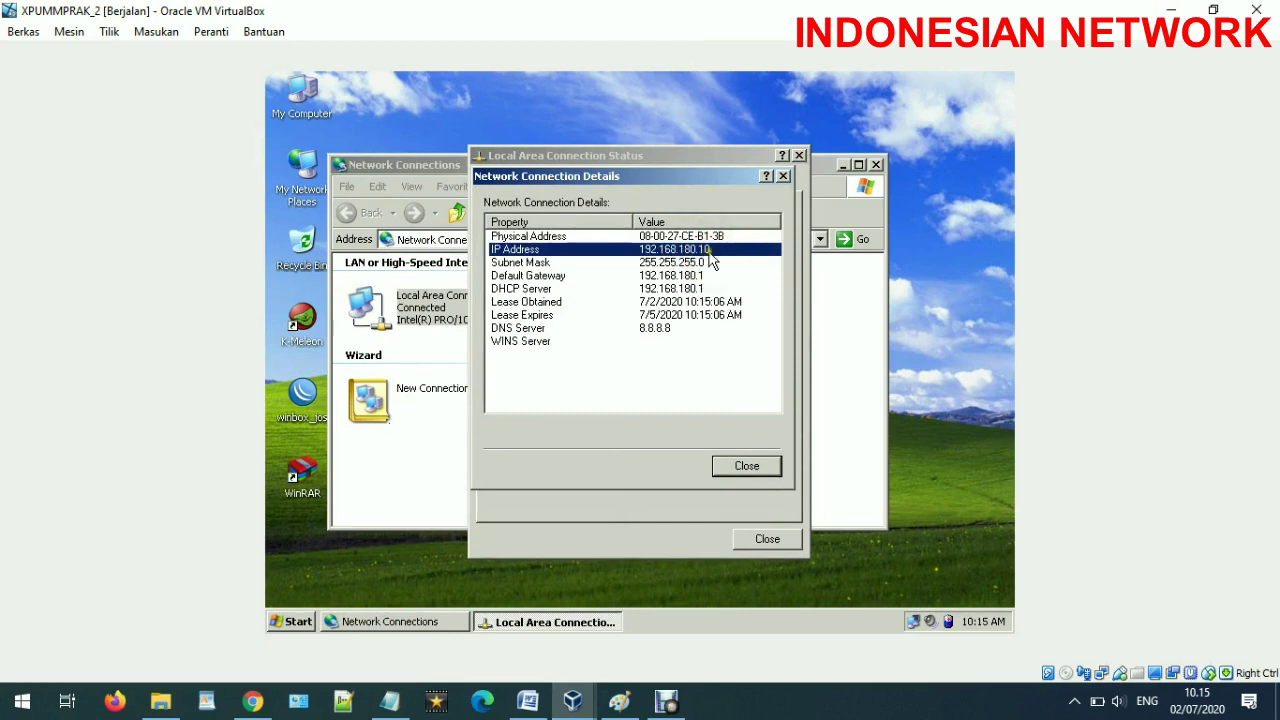
click(698, 278)
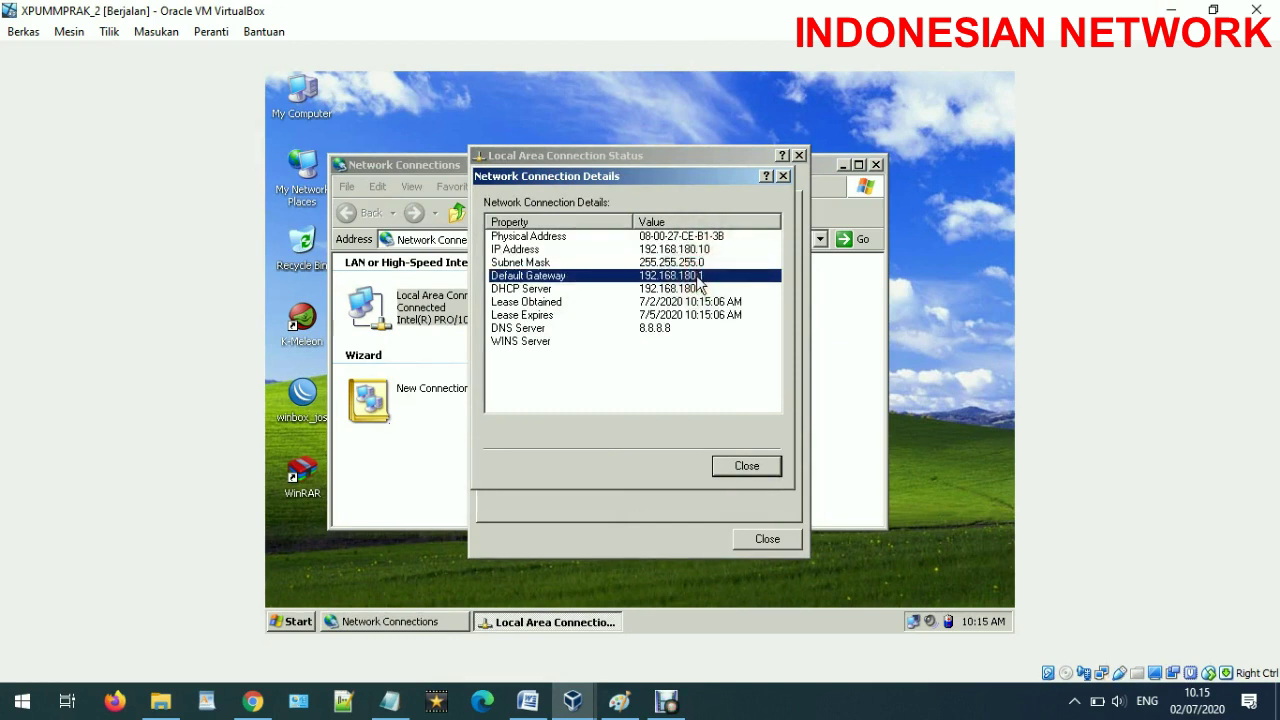
click(664, 327)
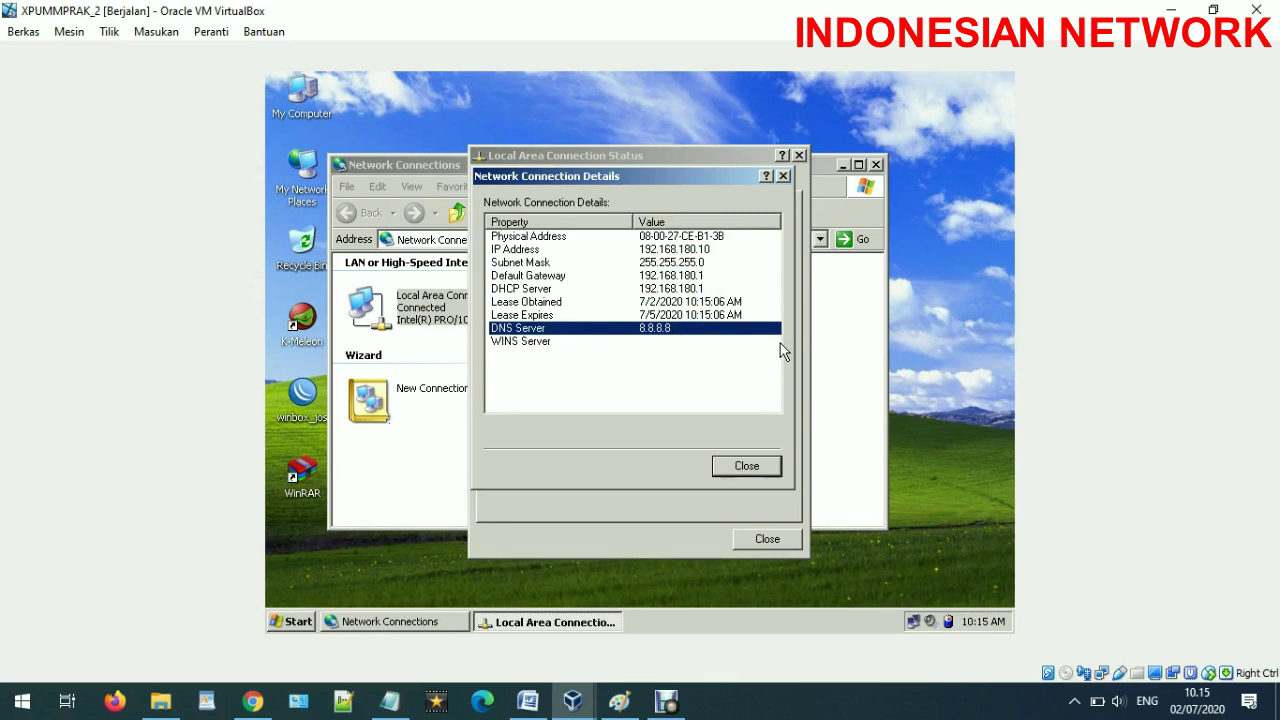
click(741, 460)
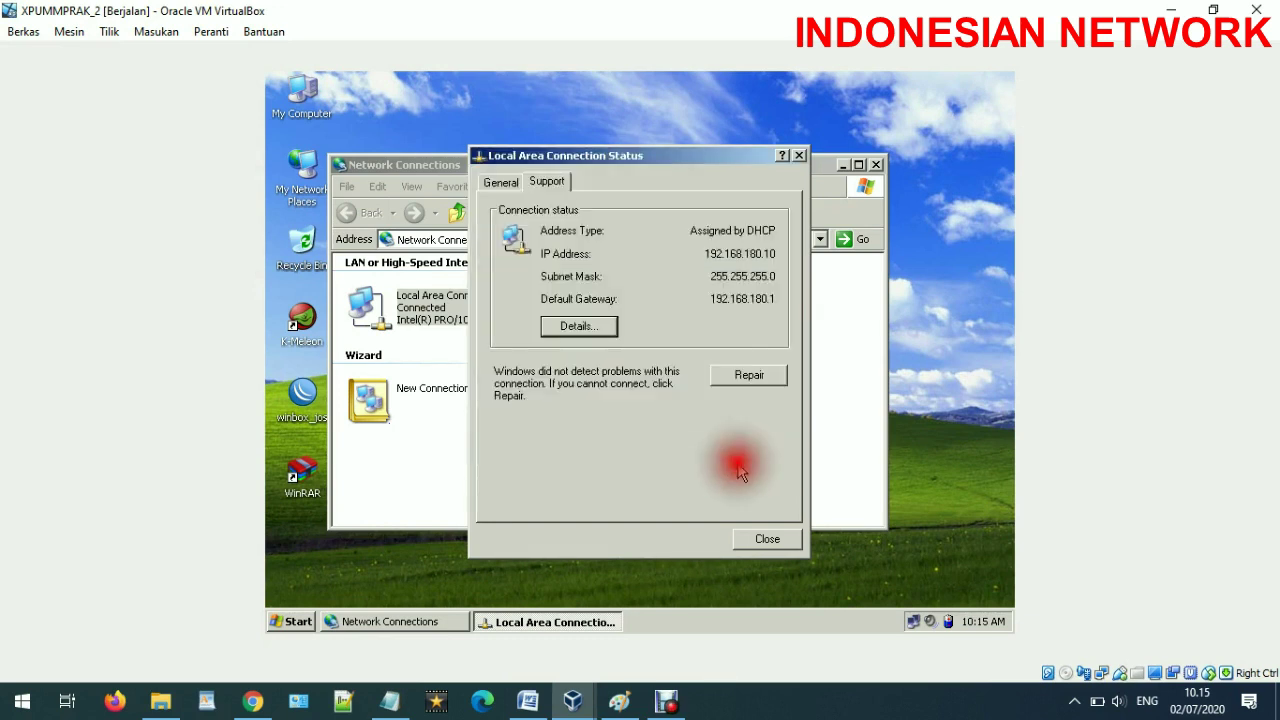
click(752, 536)
Step: Open a command prompt, run ipconfig to check the client's addressing, and test connectivity with ping gooogle.com
key(super+r)
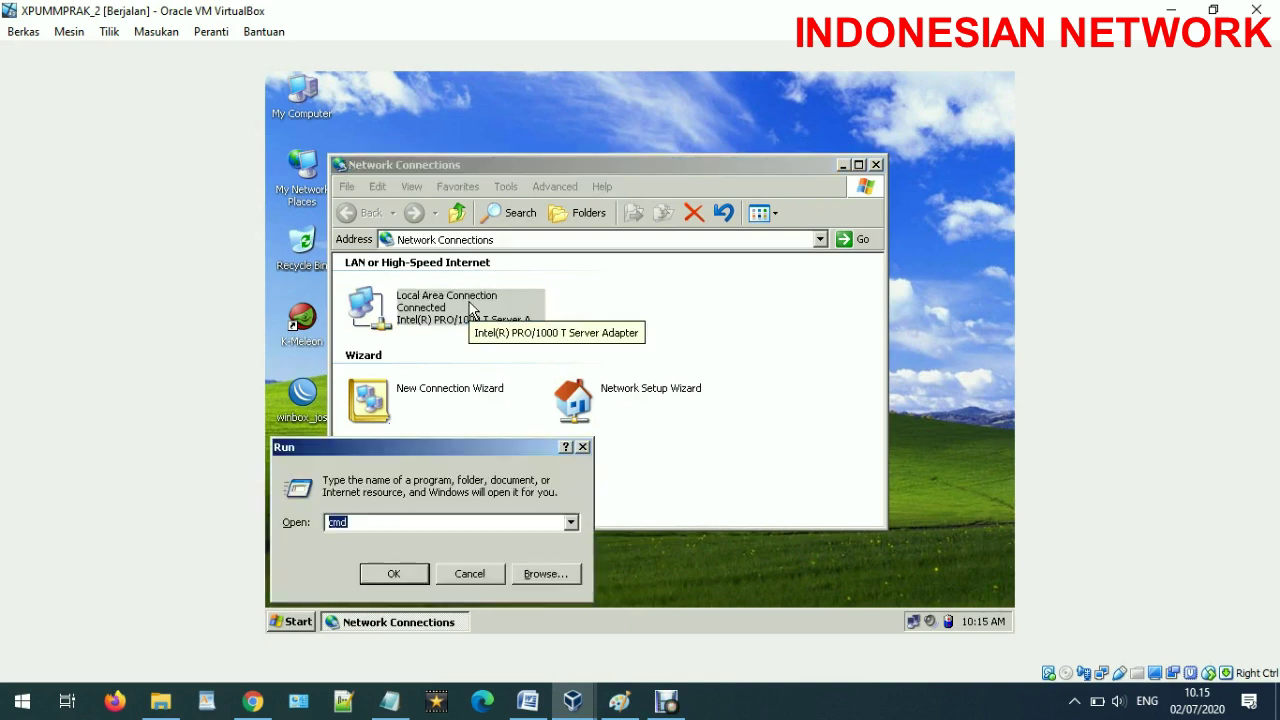
key(Return)
text(ip)
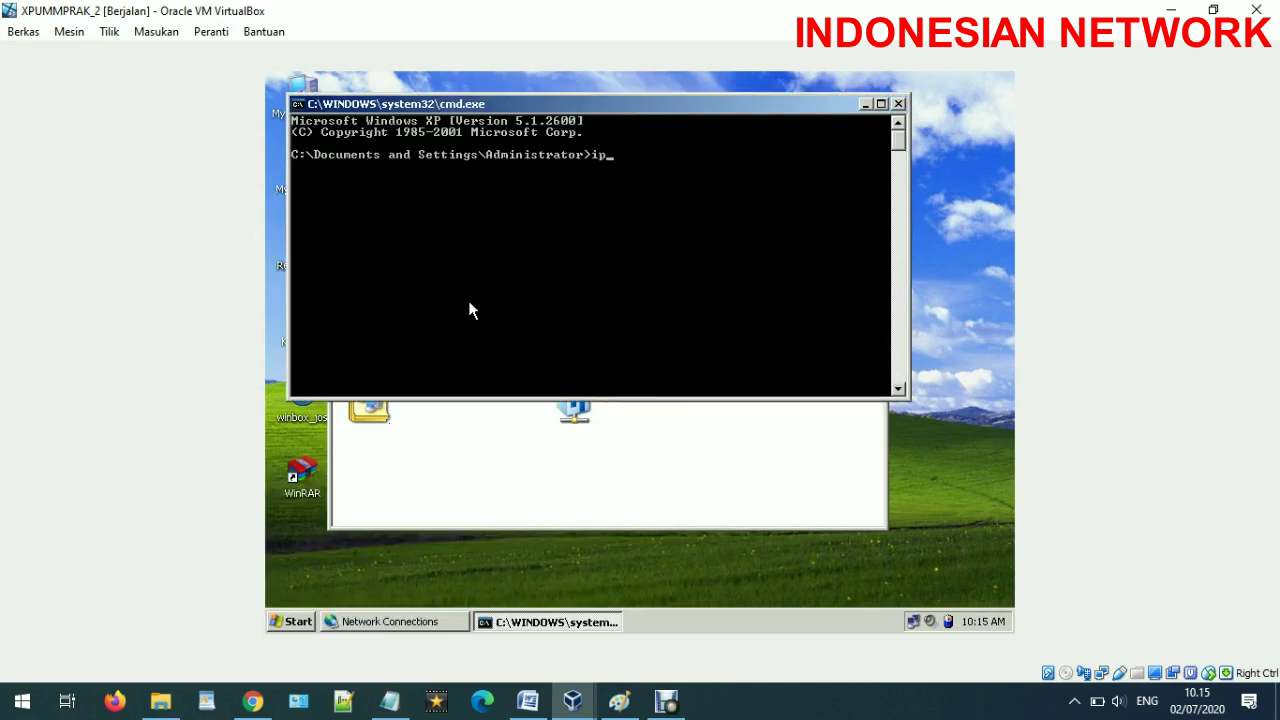
text(config)
key(Return)
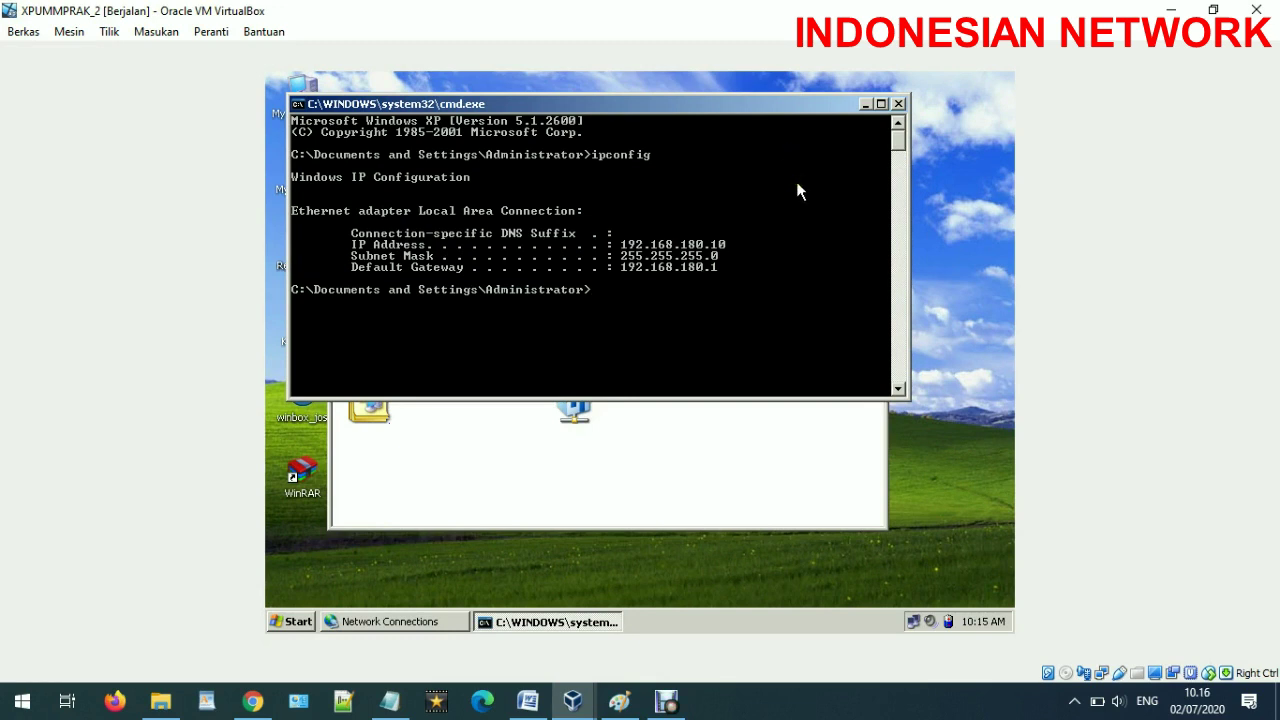
text(gooogle.com)
key(Return)
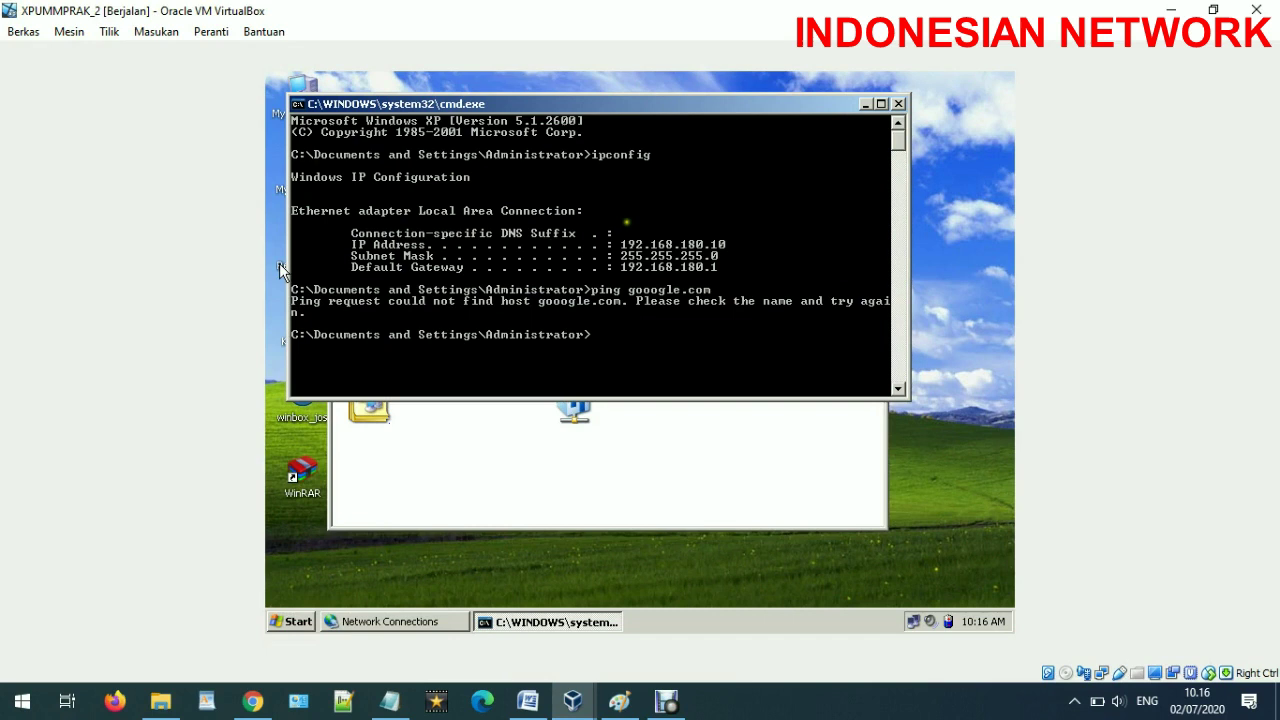
Step: Switch to the XPUMMPRAK virtual machine and examine the router's IP address list in WinBox
click(572, 701)
click(588, 578)
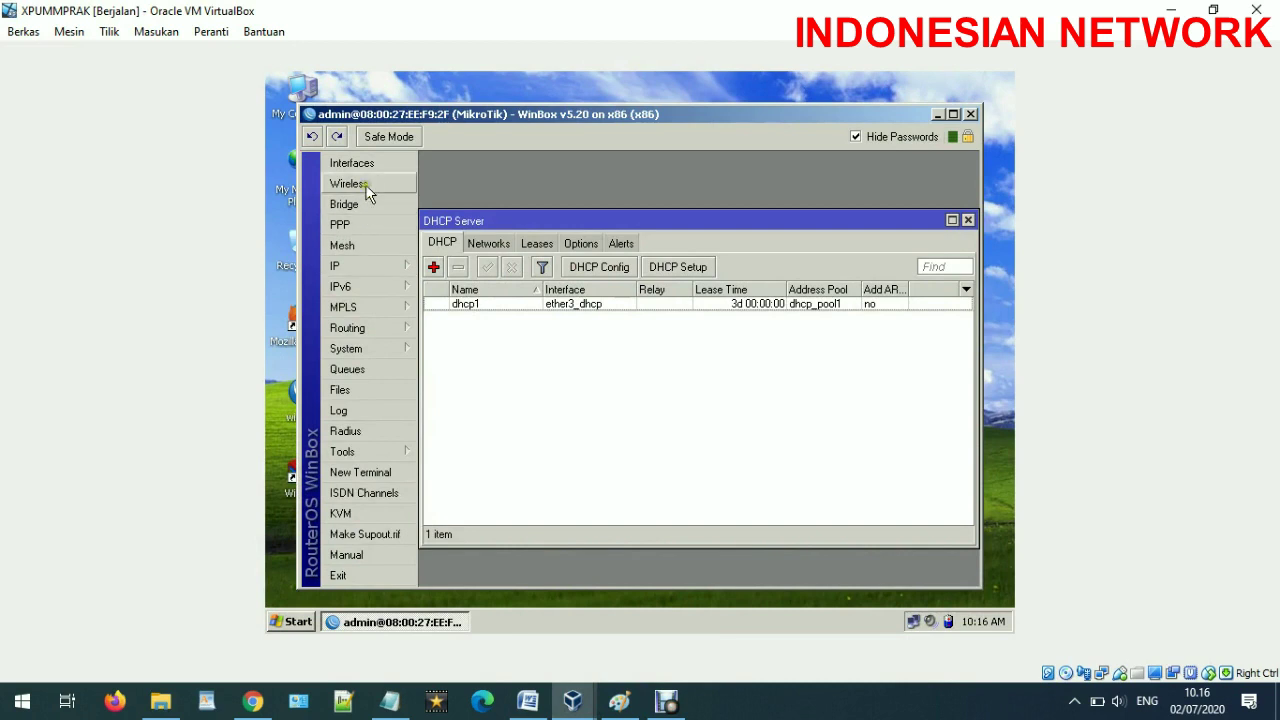
click(367, 262)
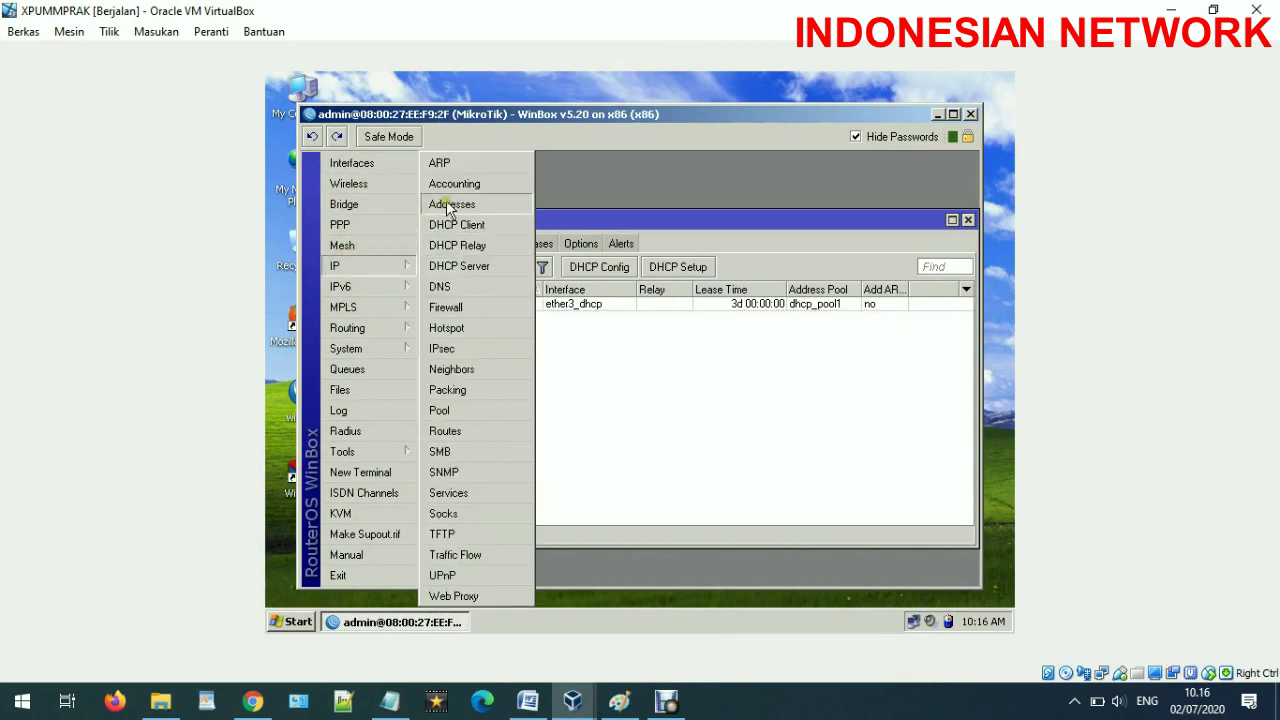
click(447, 205)
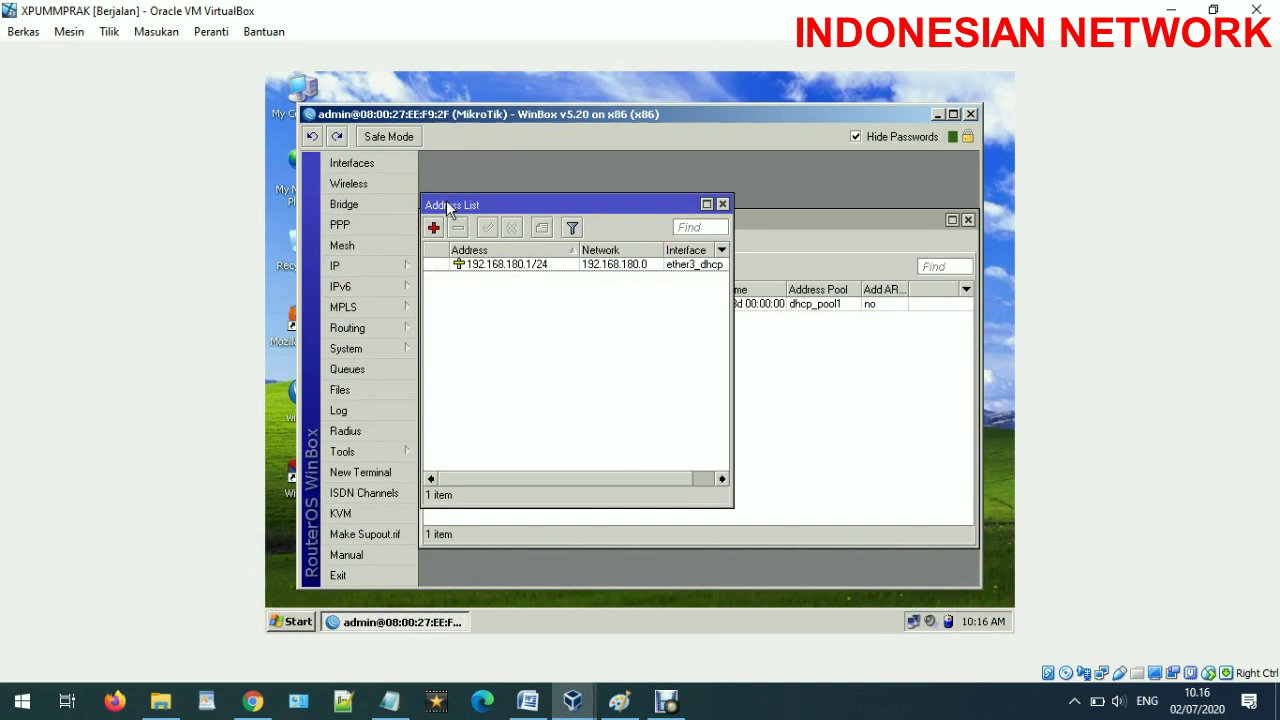
click(345, 266)
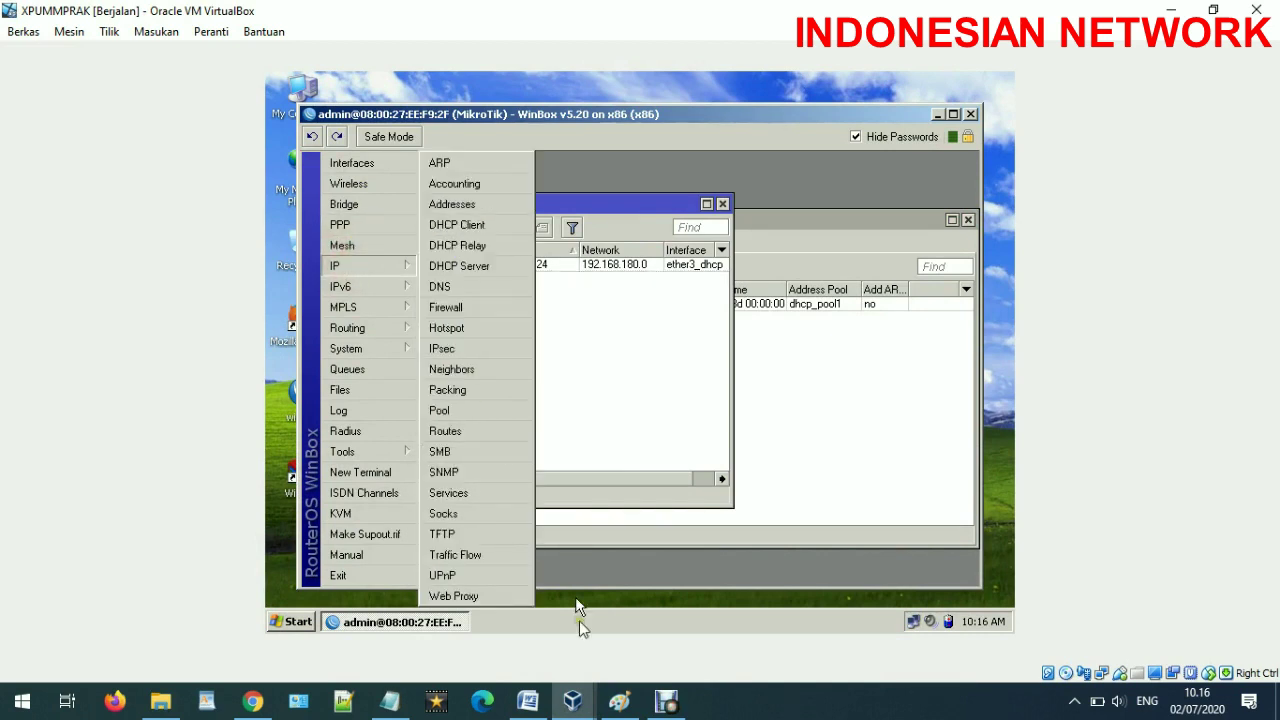
Step: Switch to VirtualBox Manager, inspect MikroTik_A_PUSAT's network adapter 1 without changing it, and show the host computer's Wi-Fi networks
mouse_move(572, 701)
click(265, 630)
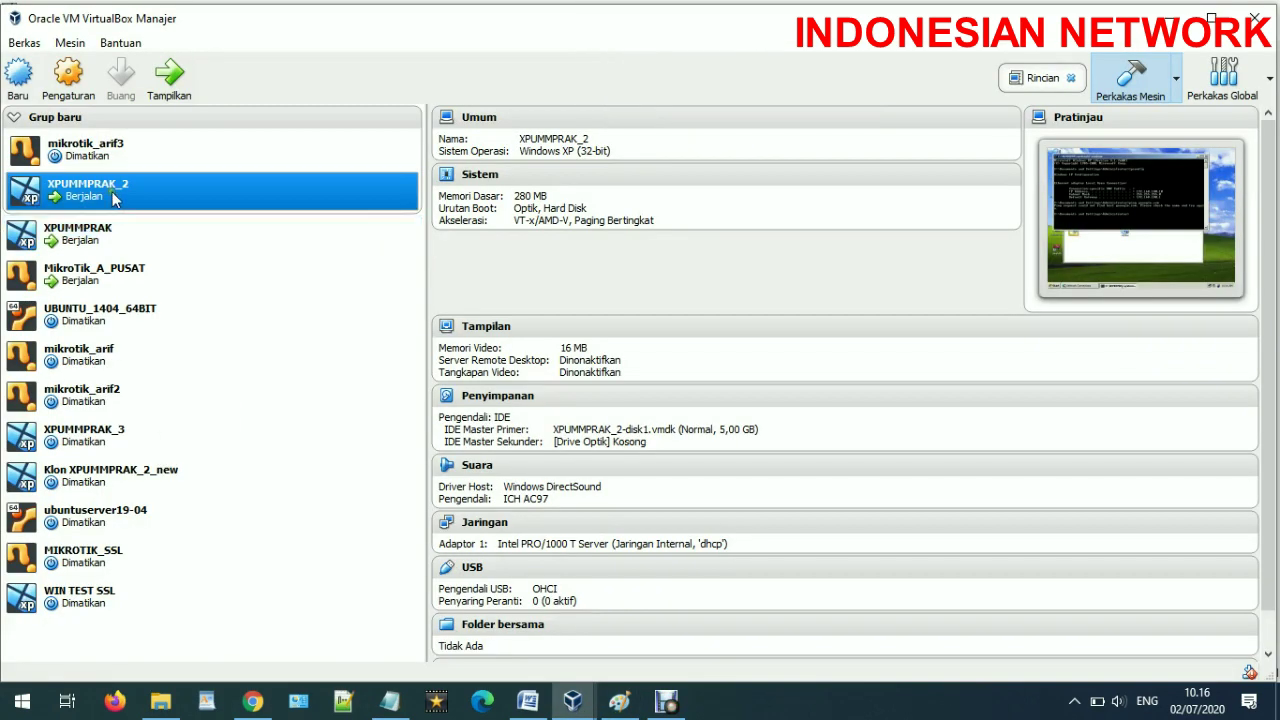
click(100, 272)
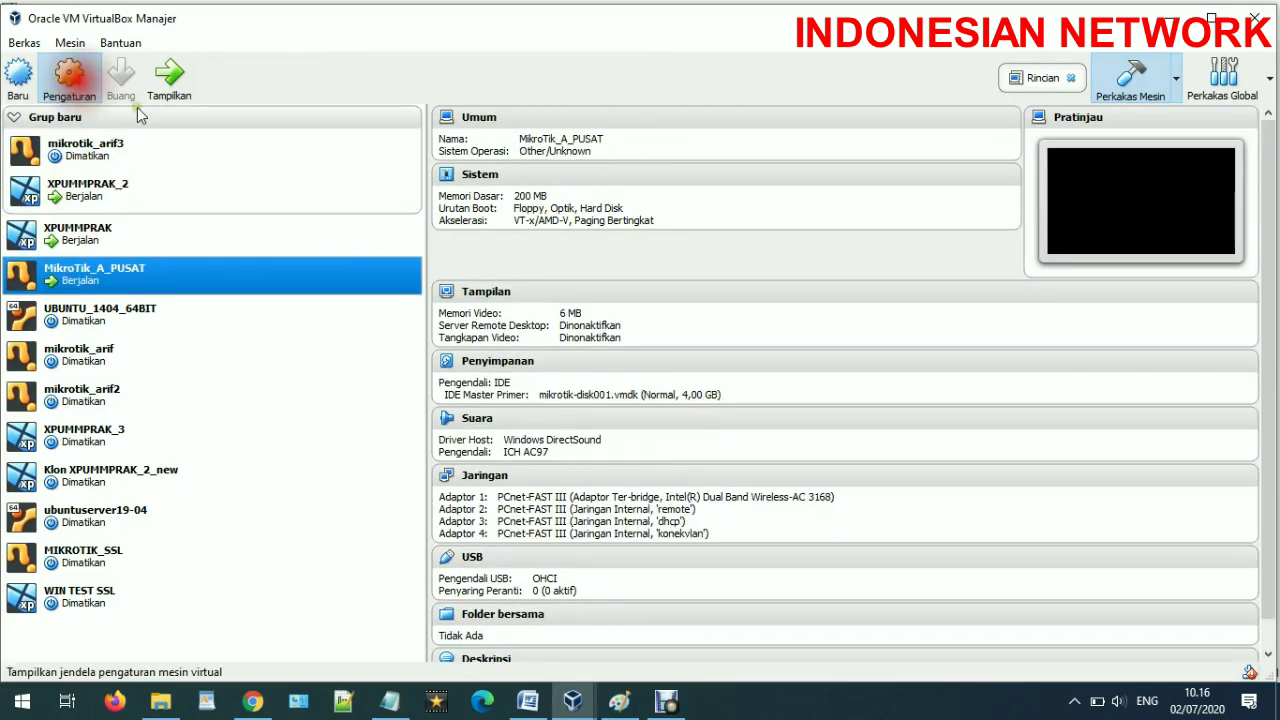
click(396, 321)
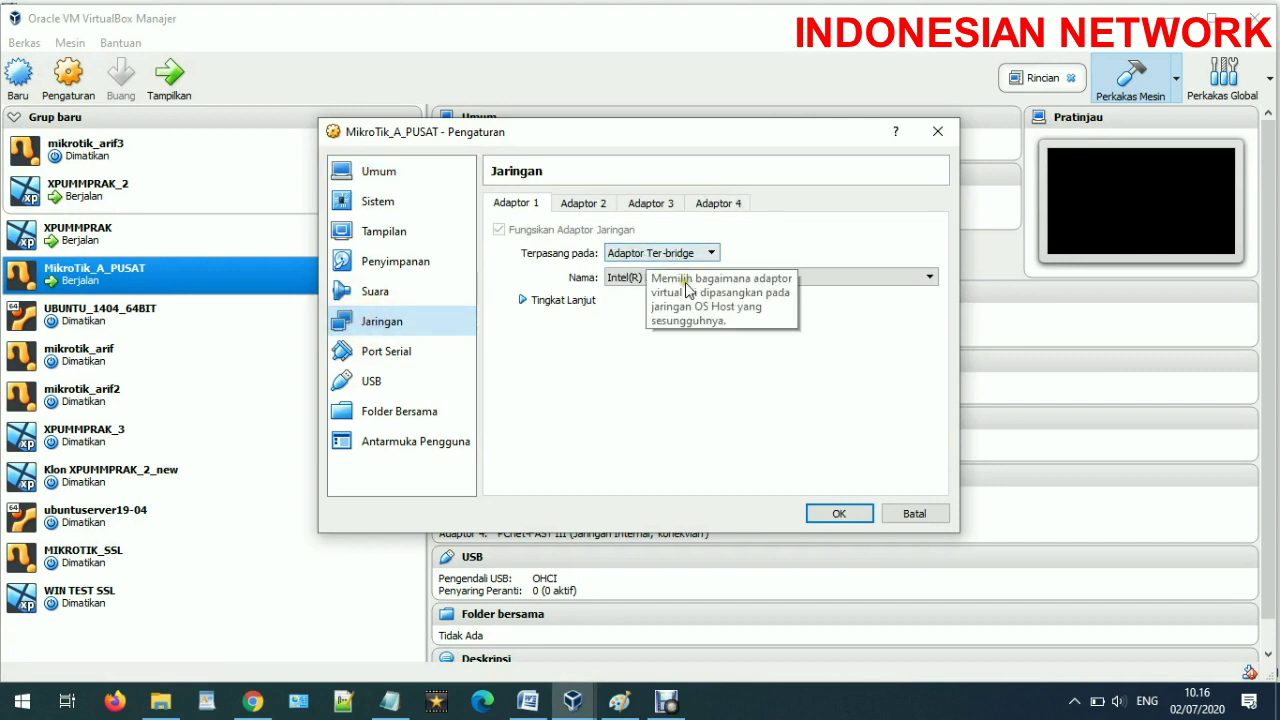
click(926, 516)
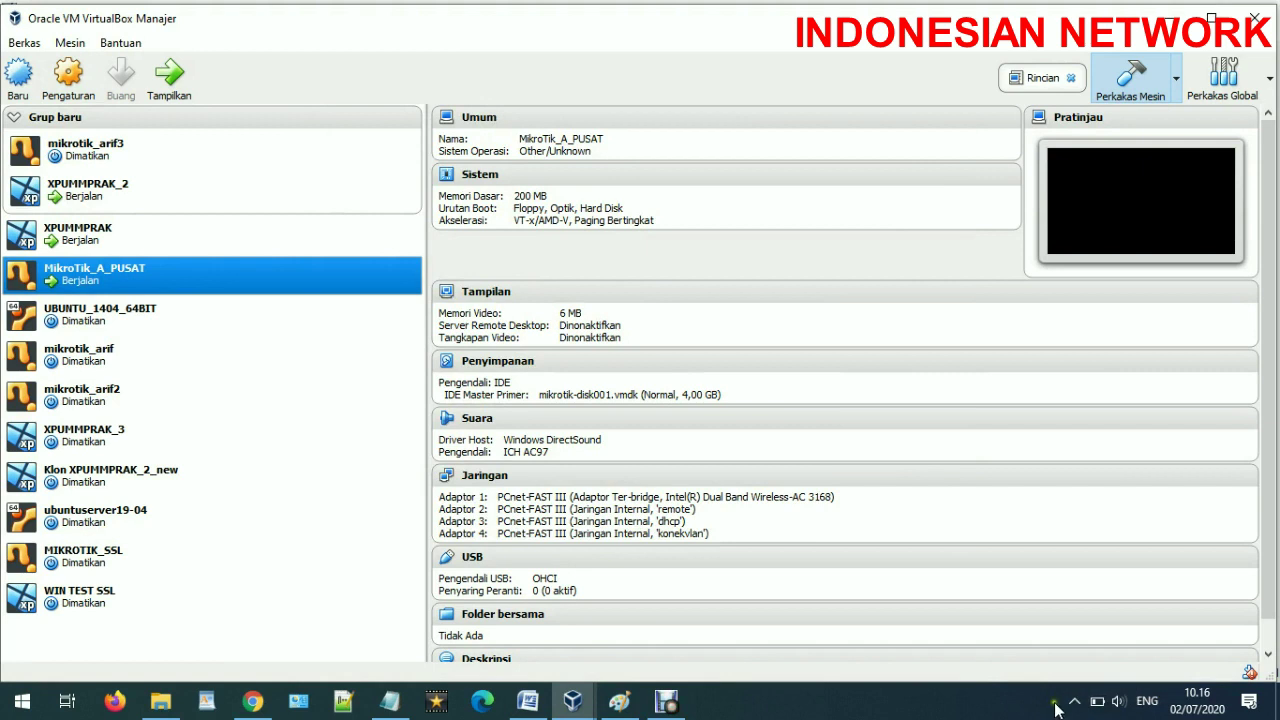
click(1074, 701)
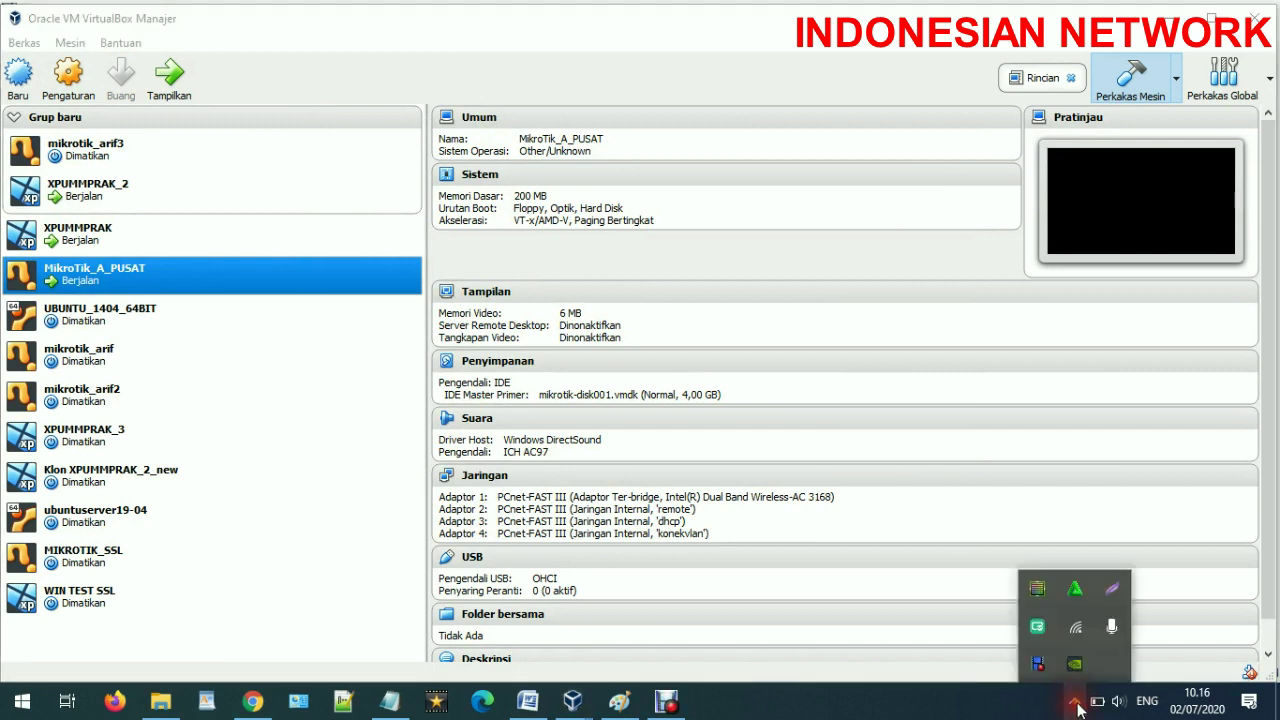
click(1086, 638)
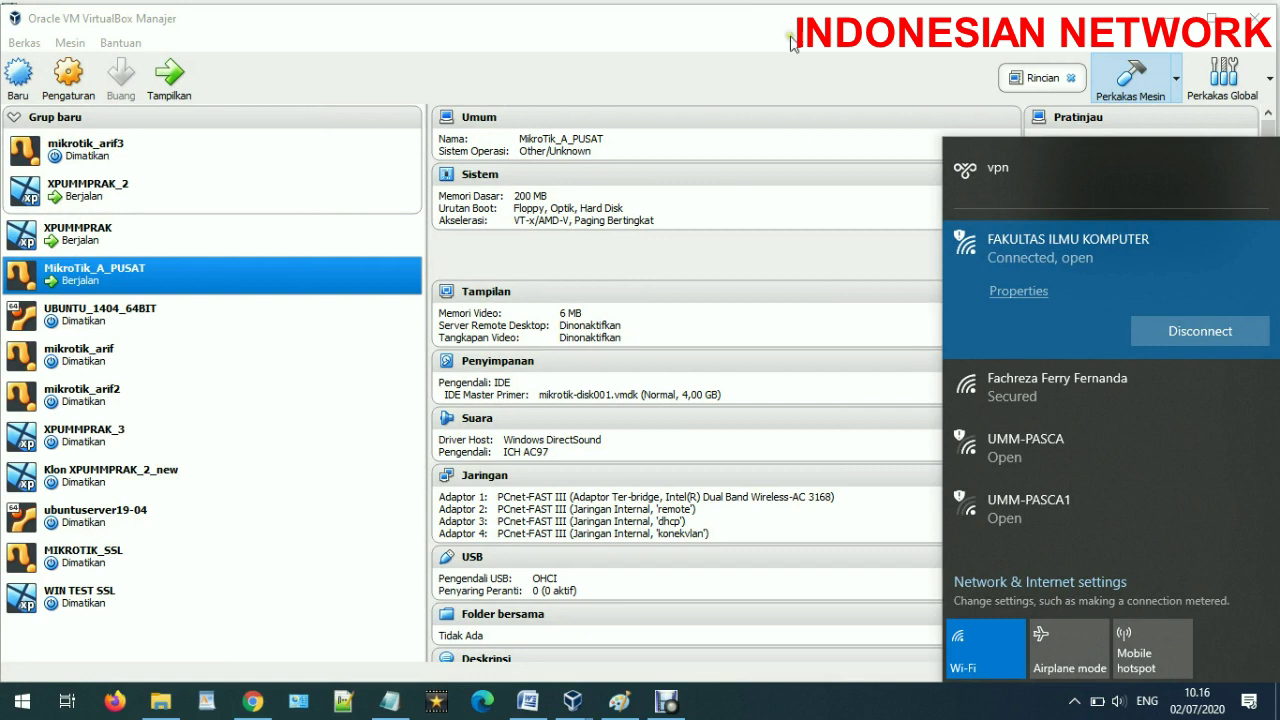
click(725, 92)
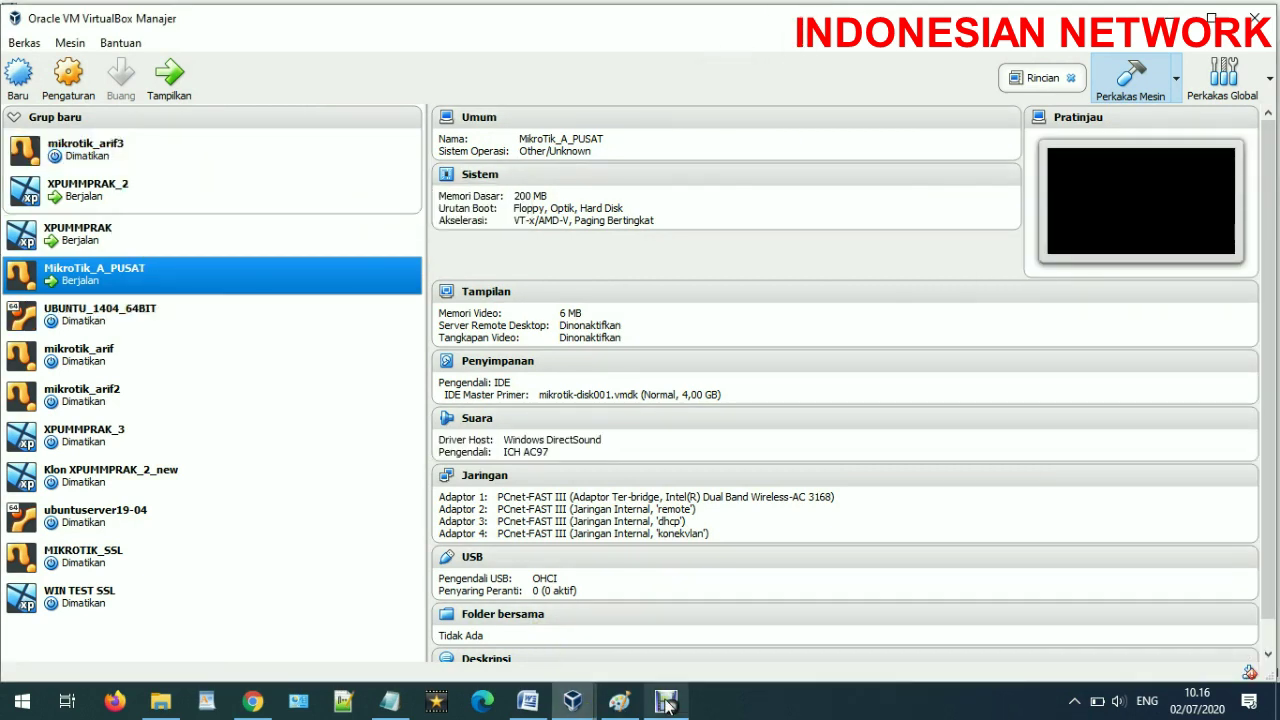
mouse_move(590, 708)
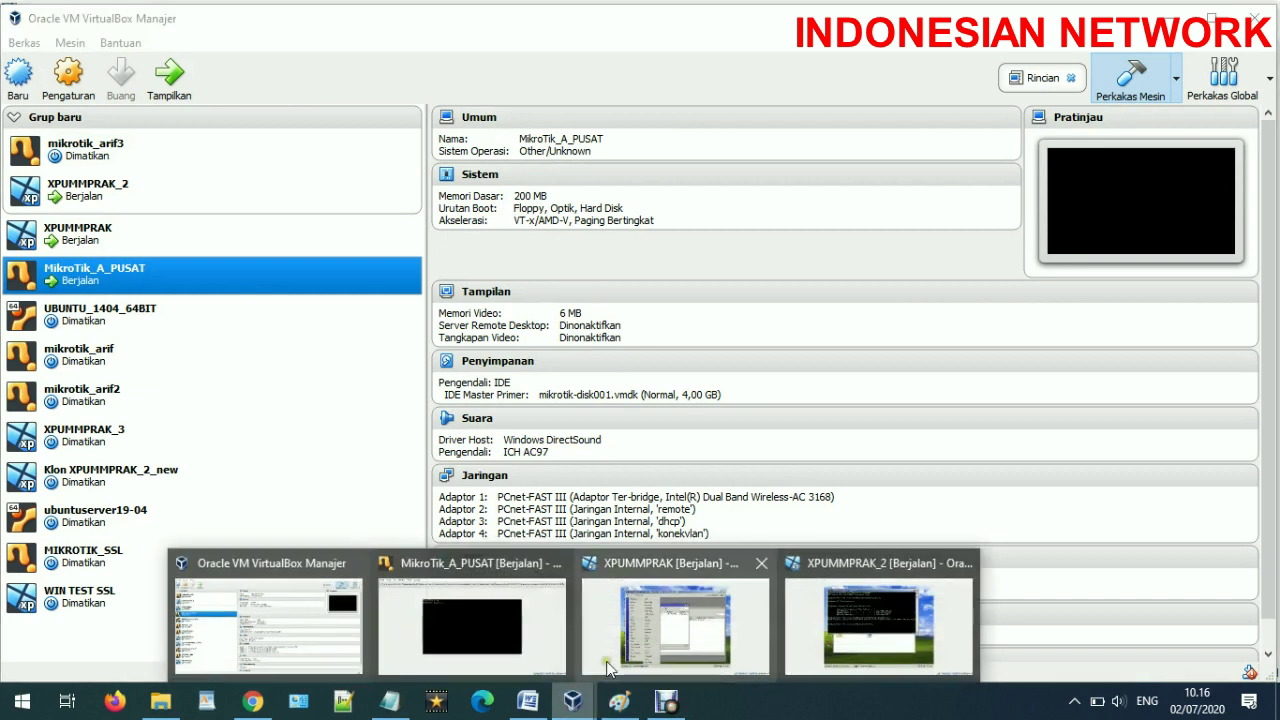
mouse_move(656, 631)
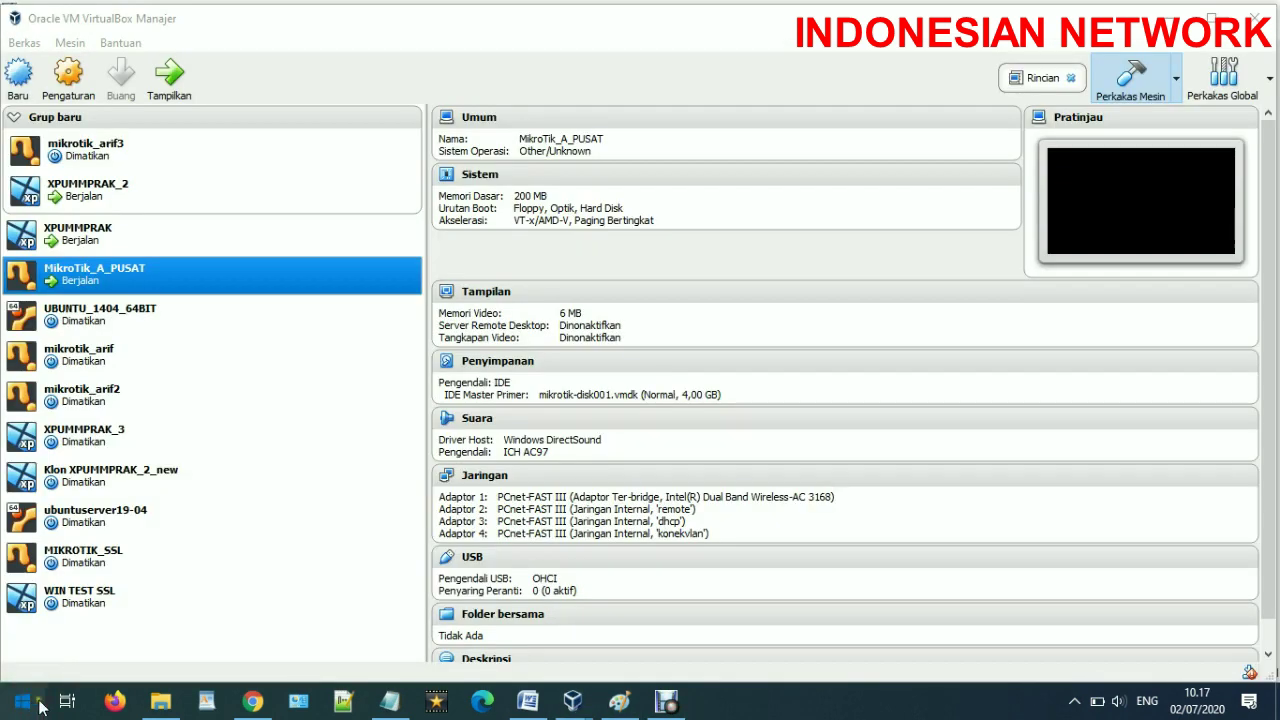
key(super+r)
text(mspaint)
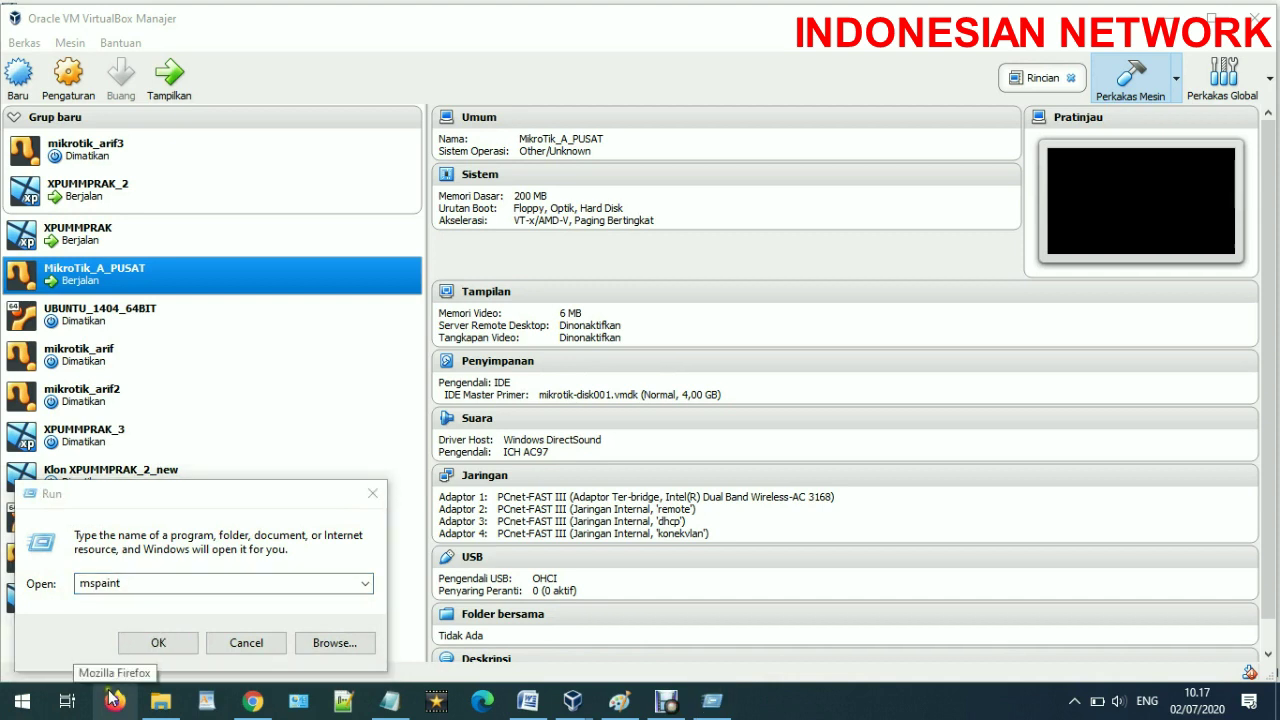
double_click(140, 584)
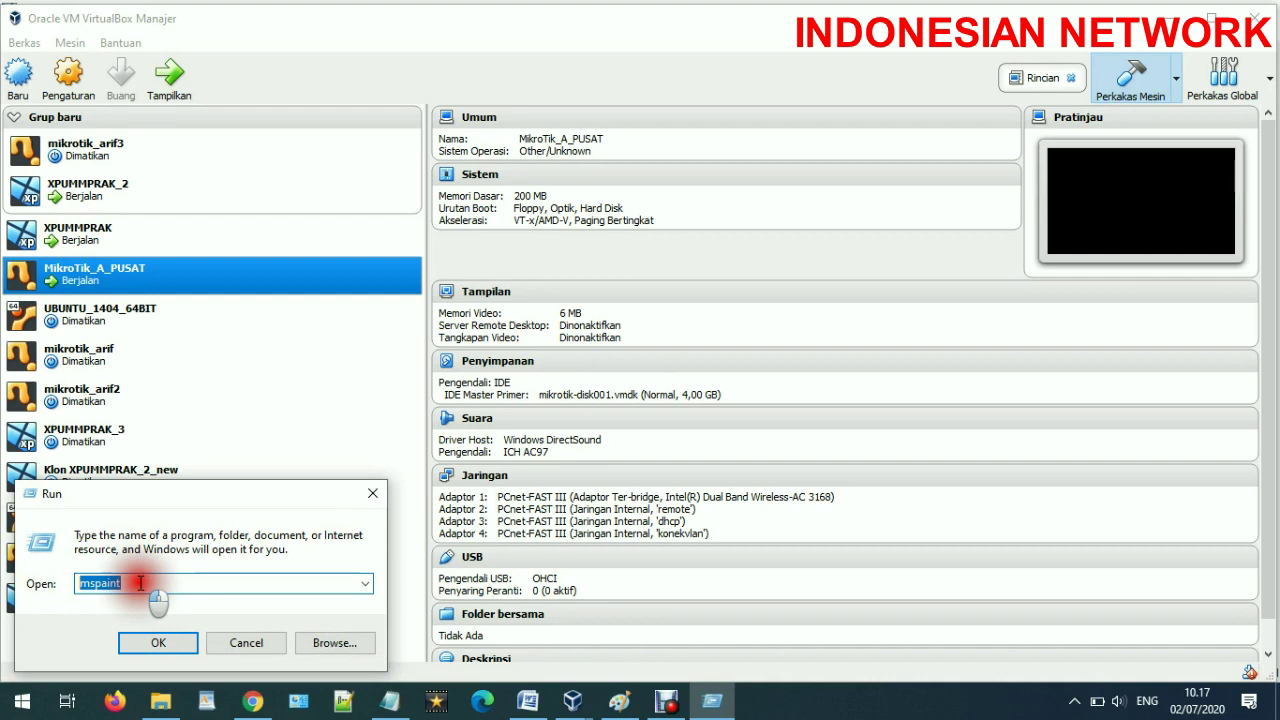
click(22, 700)
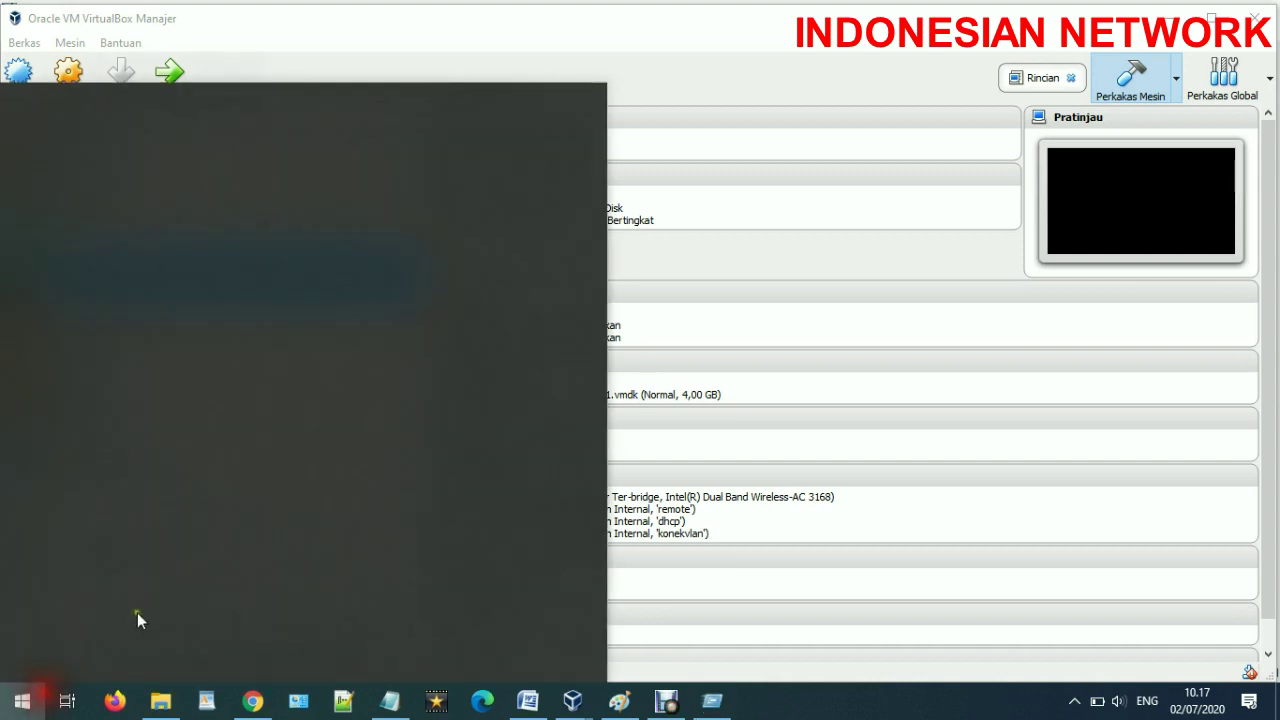
click(414, 3)
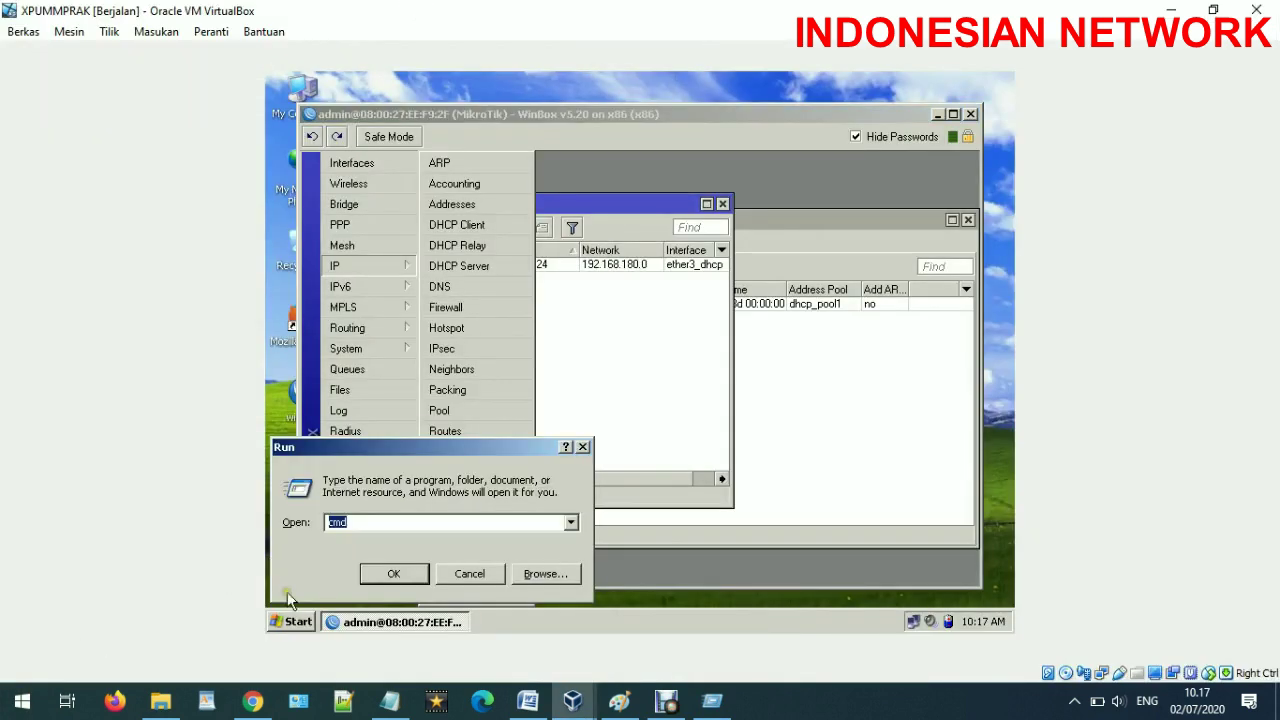
Step: Open a command prompt on the host computer, test internet connectivity with ping google.com, stop it and minimize the window
click(20, 698)
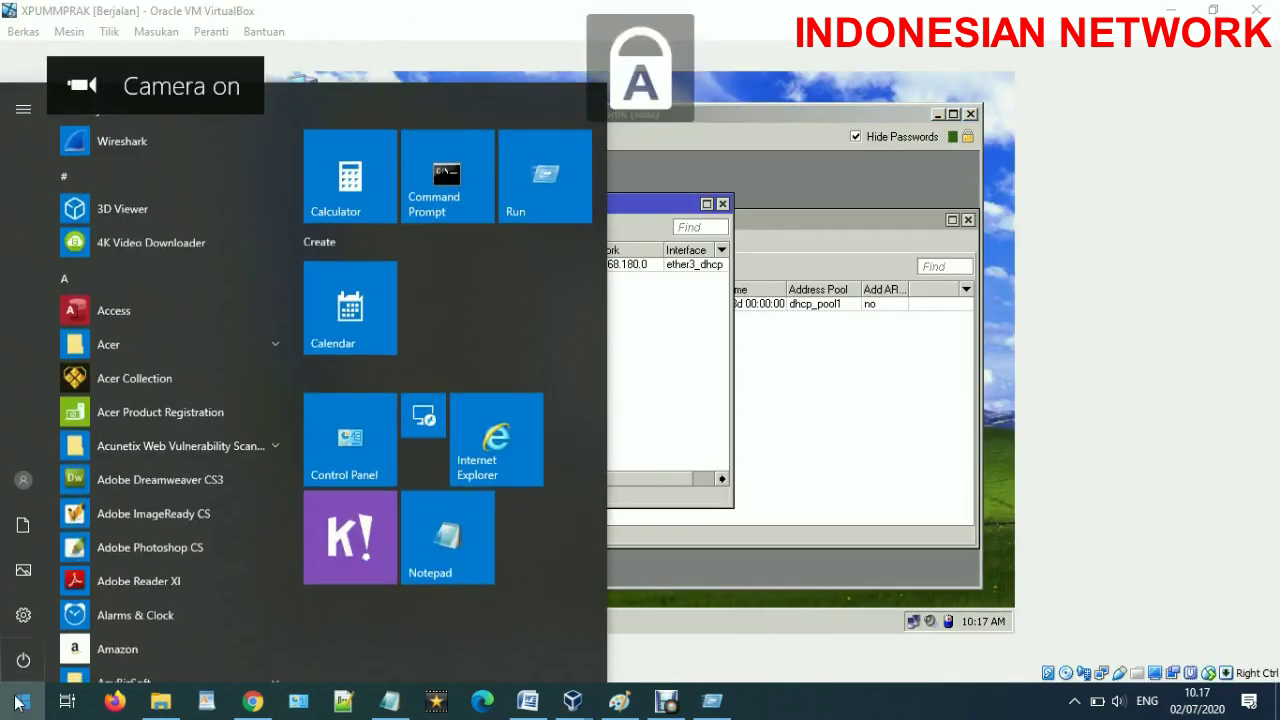
key(super+r)
text(CMD)
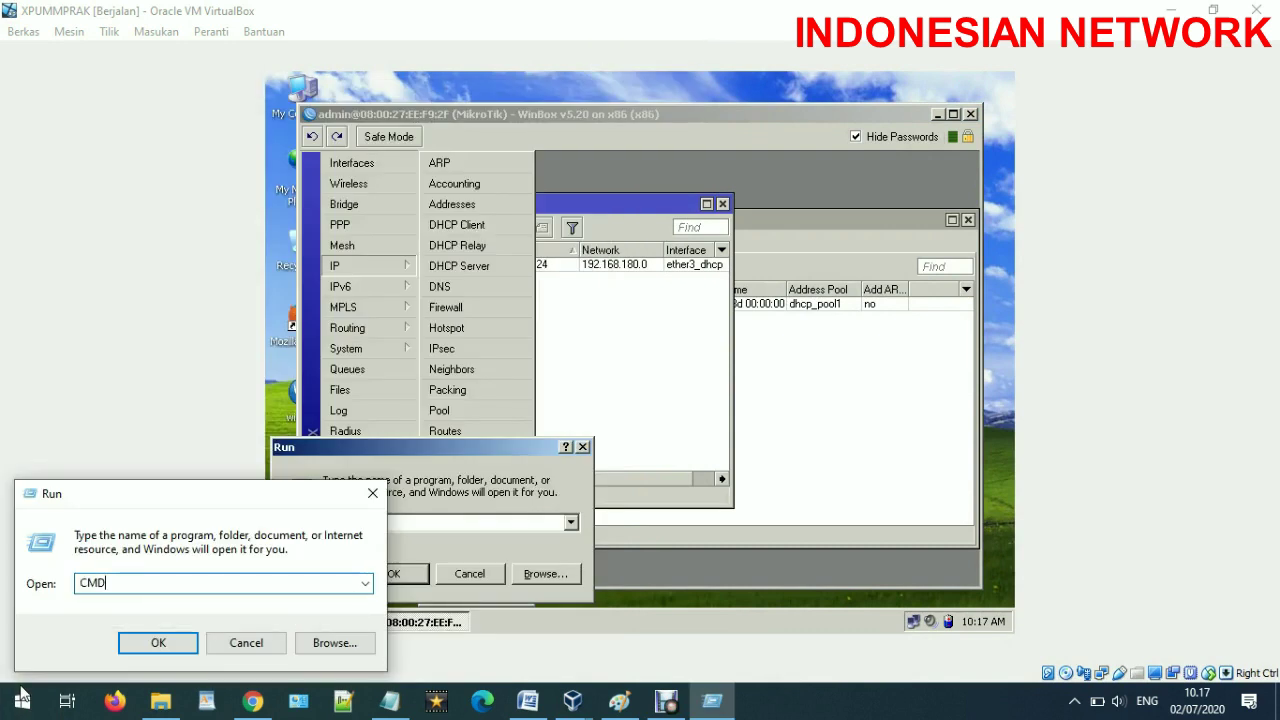
key(Return)
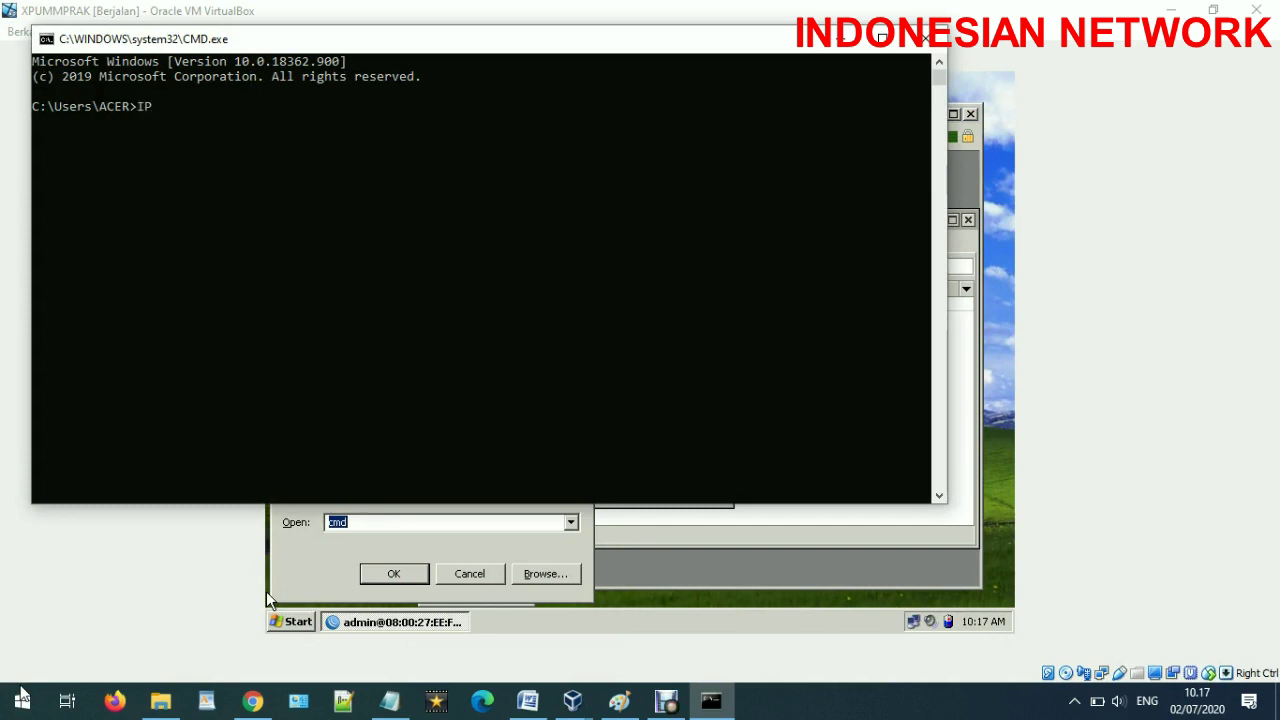
key(Caps_Lock)
text(ipcon)
text(ping google.com)
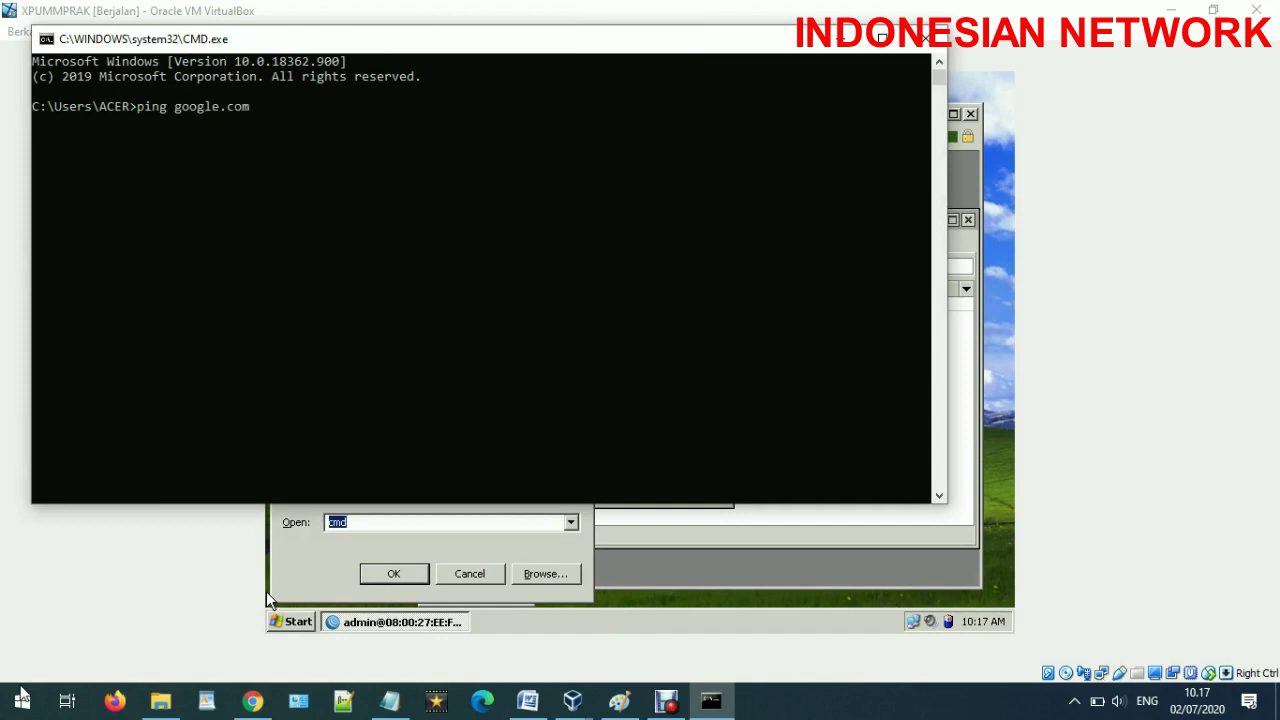
key(Return)
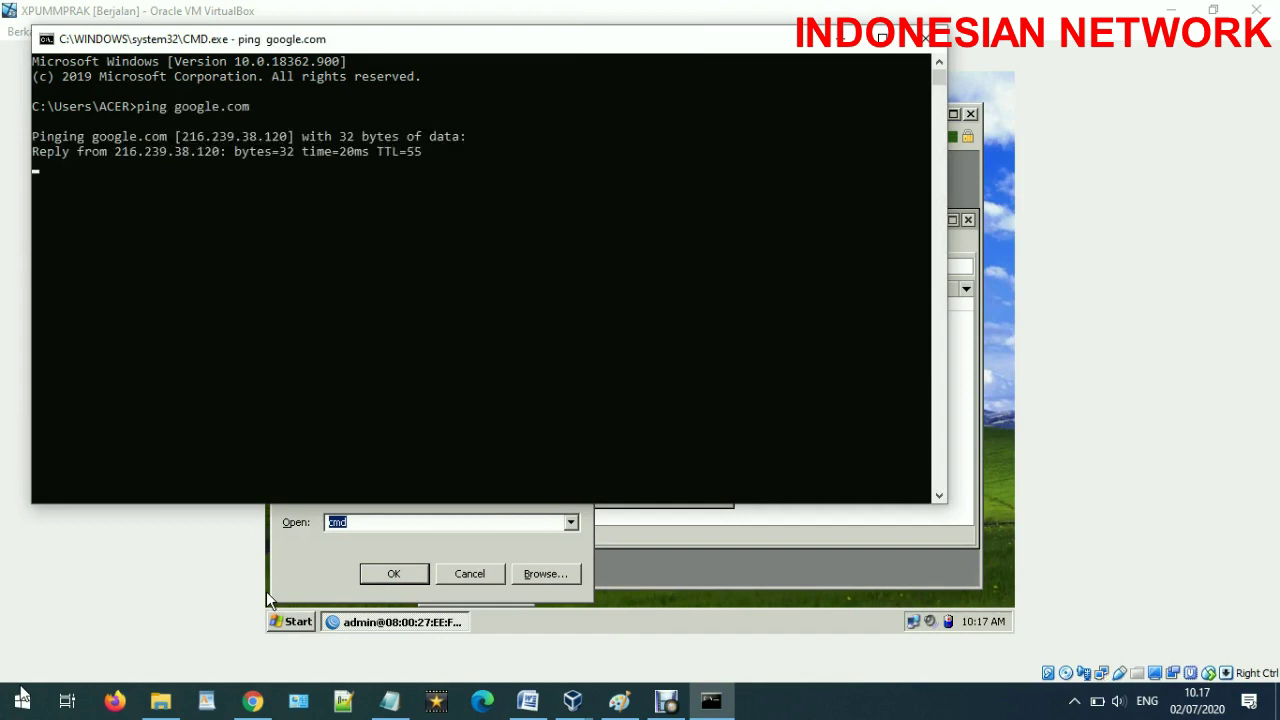
key(ctrl+c)
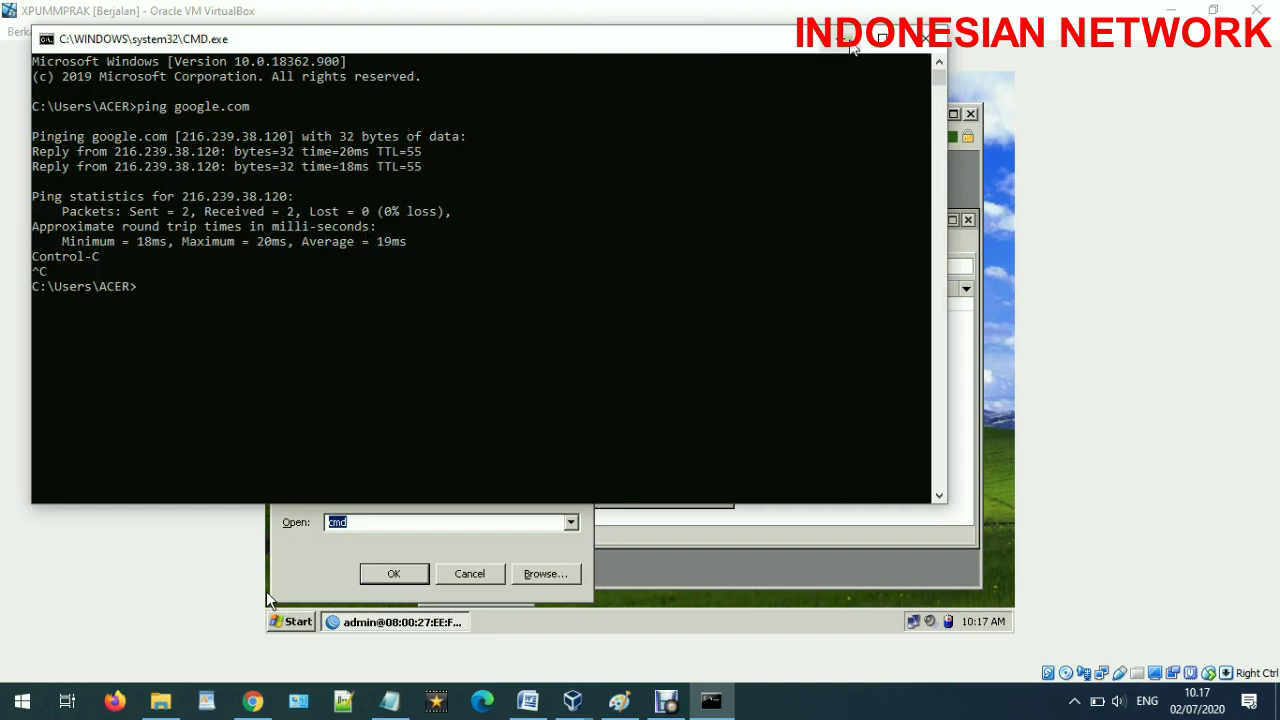
click(847, 40)
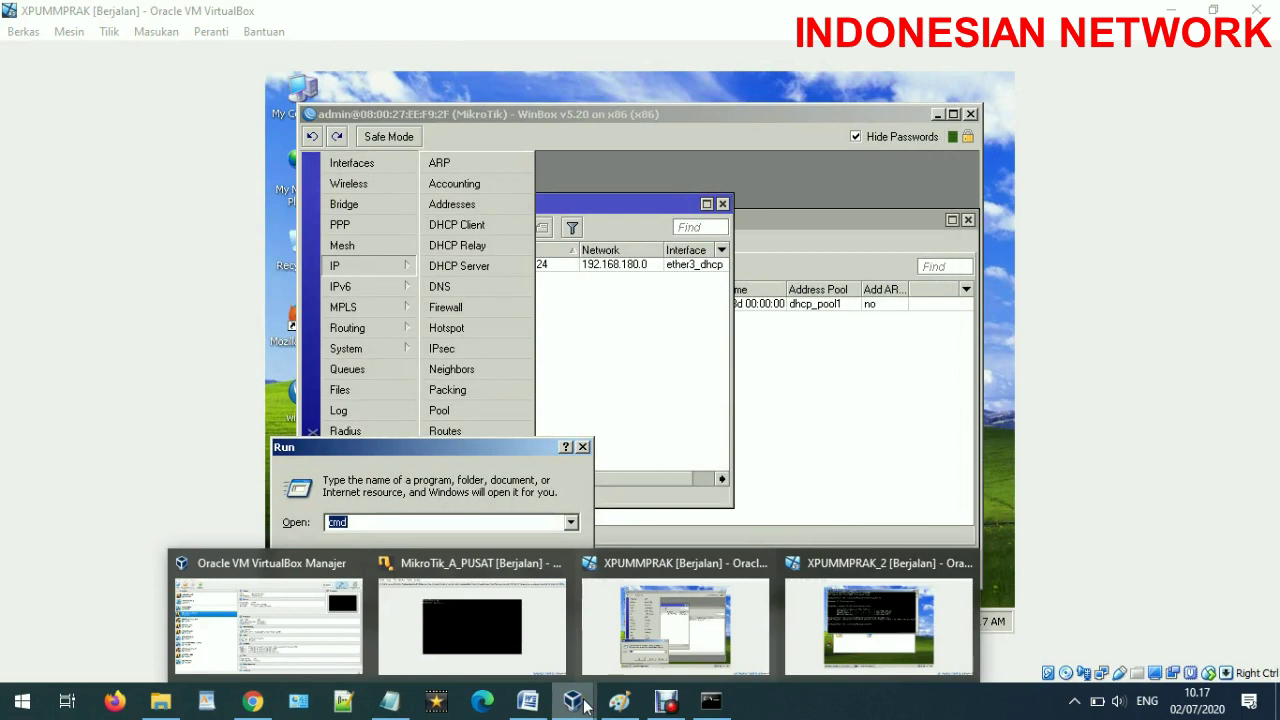
Step: In the XPUMMPRAK virtual machine, dismiss the Run dialog and close the address list and DHCP server windows in WinBox
click(627, 609)
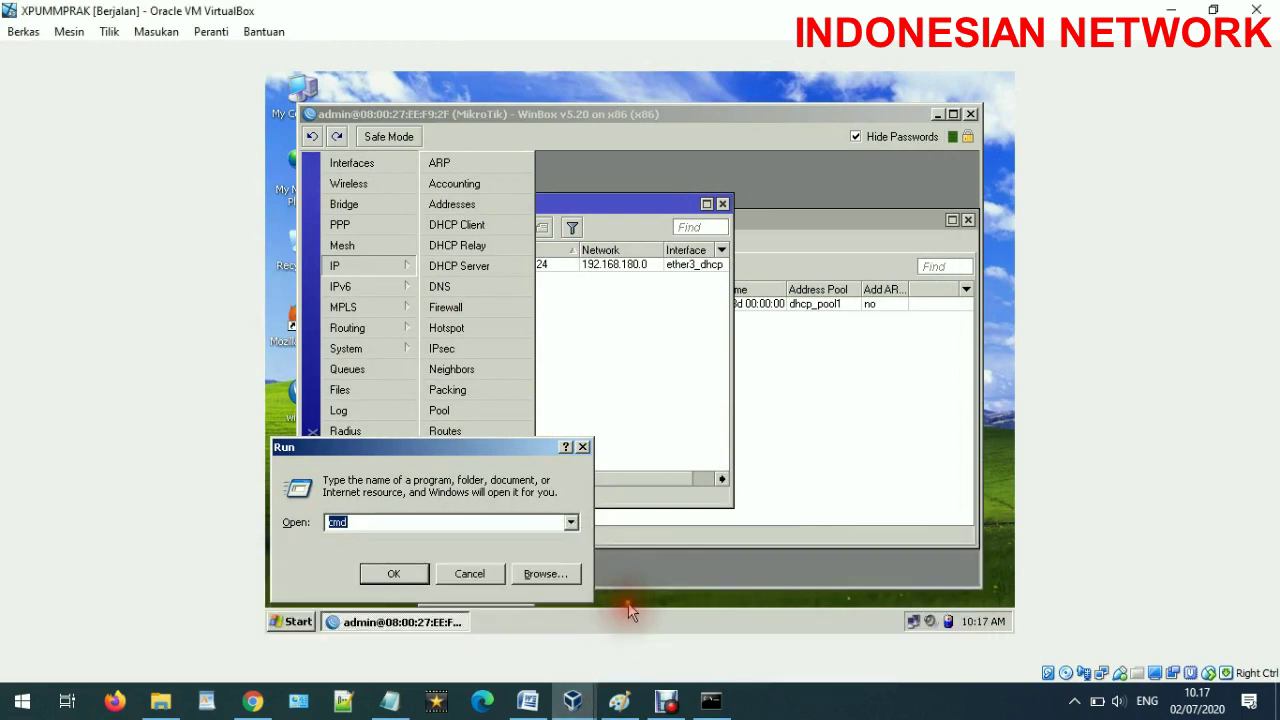
click(583, 447)
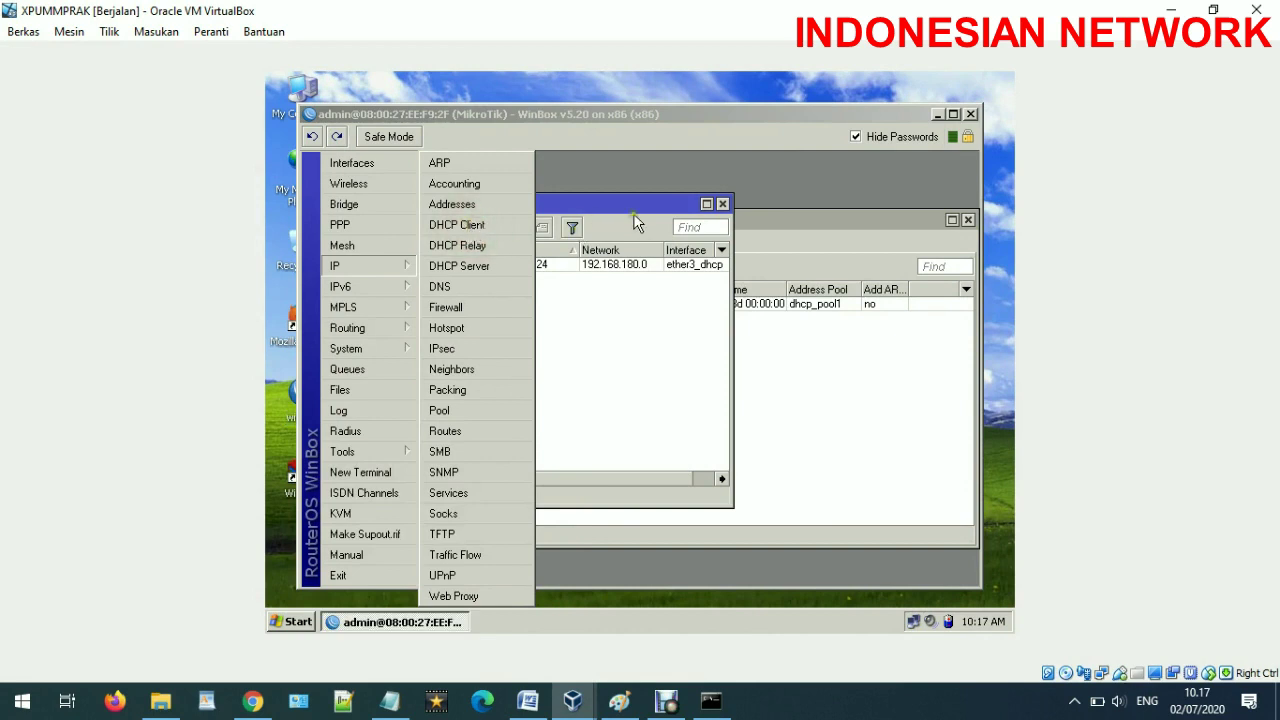
click(722, 204)
click(968, 219)
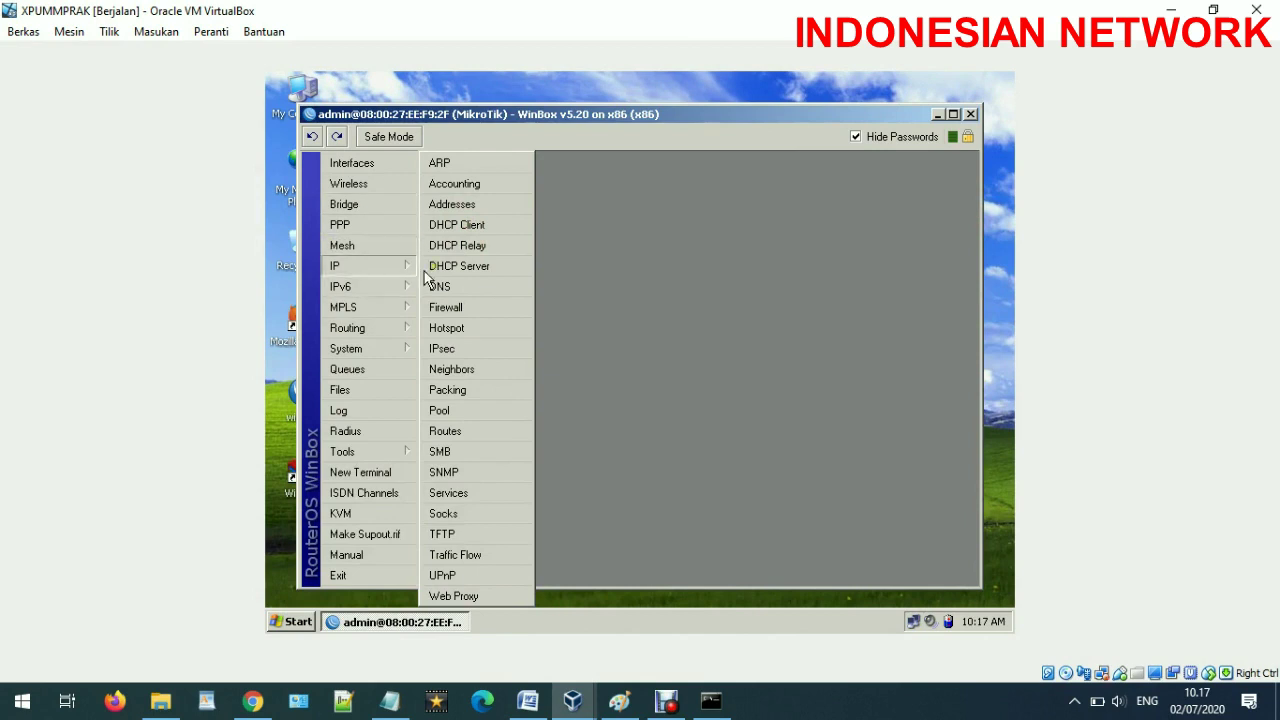
Step: Try to open the router's DHCP Client list in WinBox and maximize the WinBox window
click(462, 225)
click(620, 268)
click(712, 228)
click(954, 114)
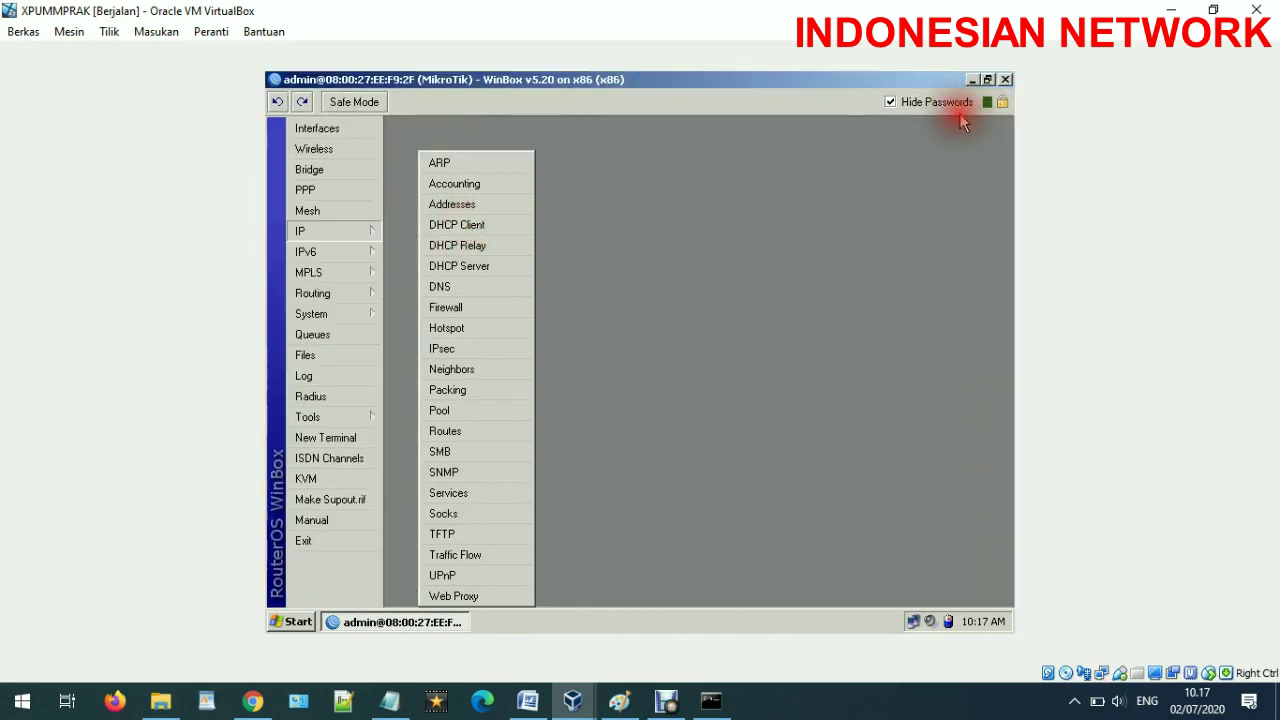
click(318, 250)
mouse_move(320, 234)
click(420, 224)
click(600, 266)
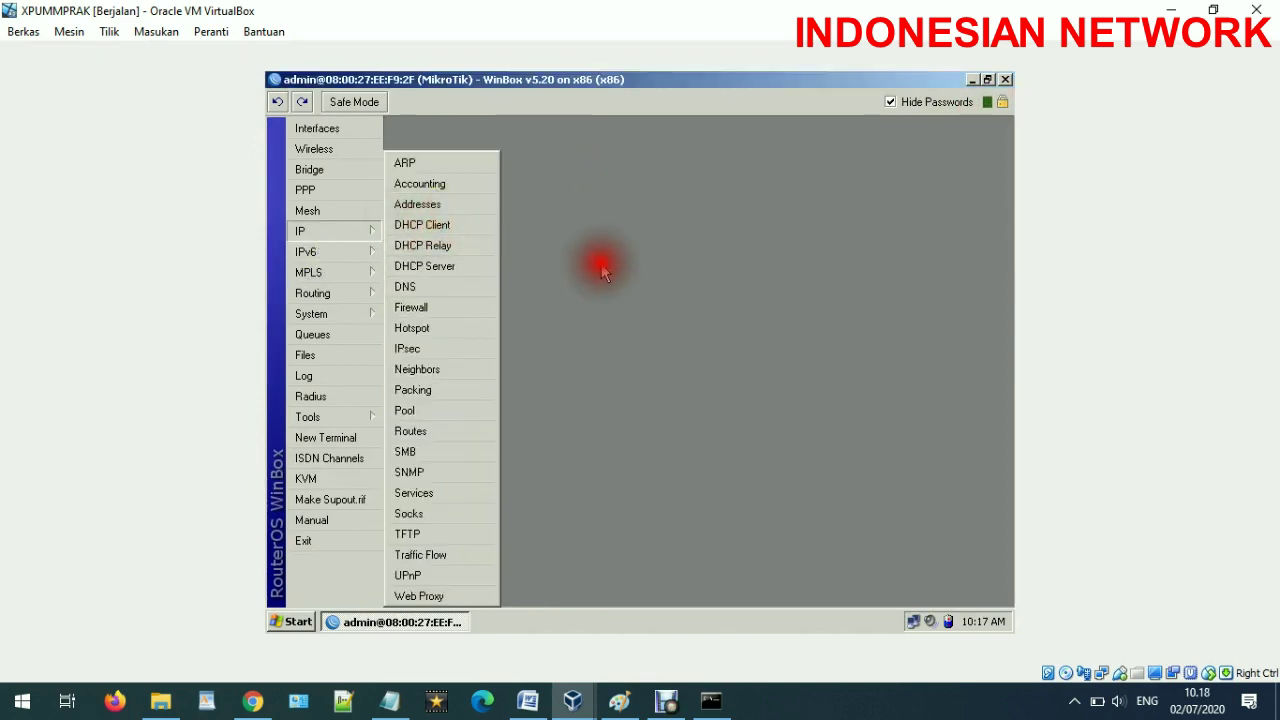
click(405, 622)
click(405, 622)
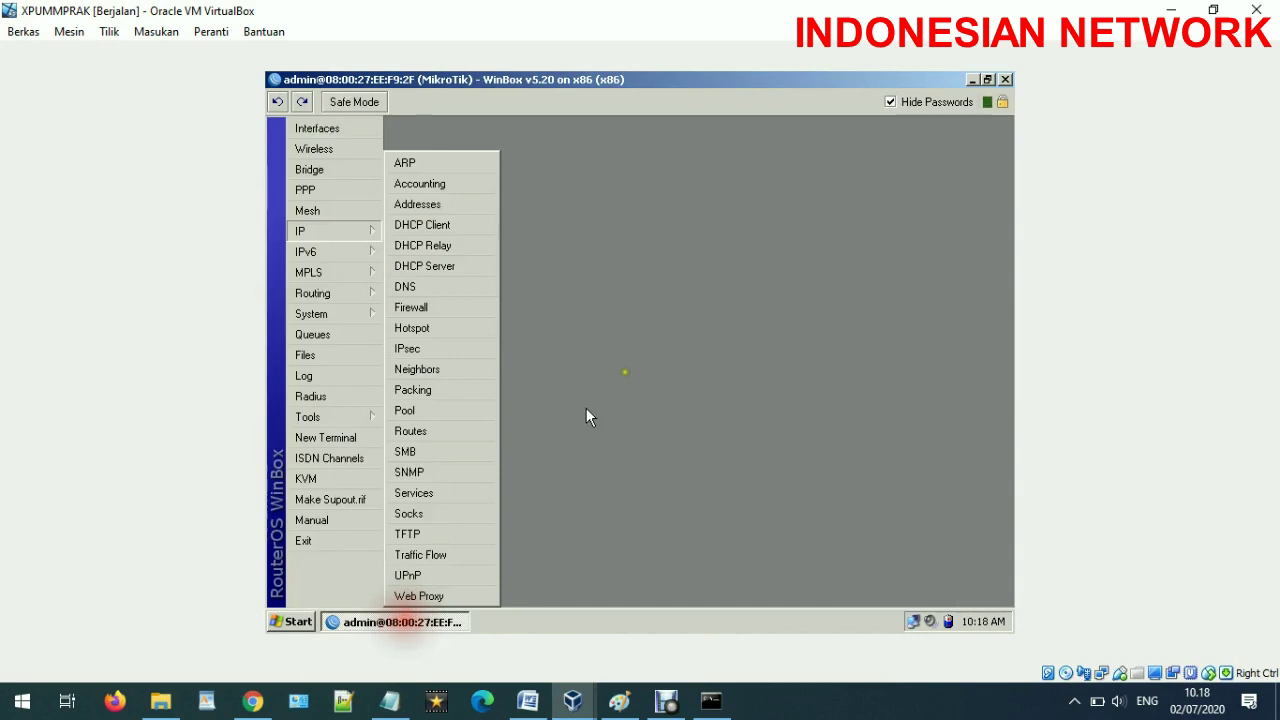
Step: Restart WinBox, refresh the neighbor list and reconnect to the MikroTik router as admin
click(1004, 78)
double_click(305, 400)
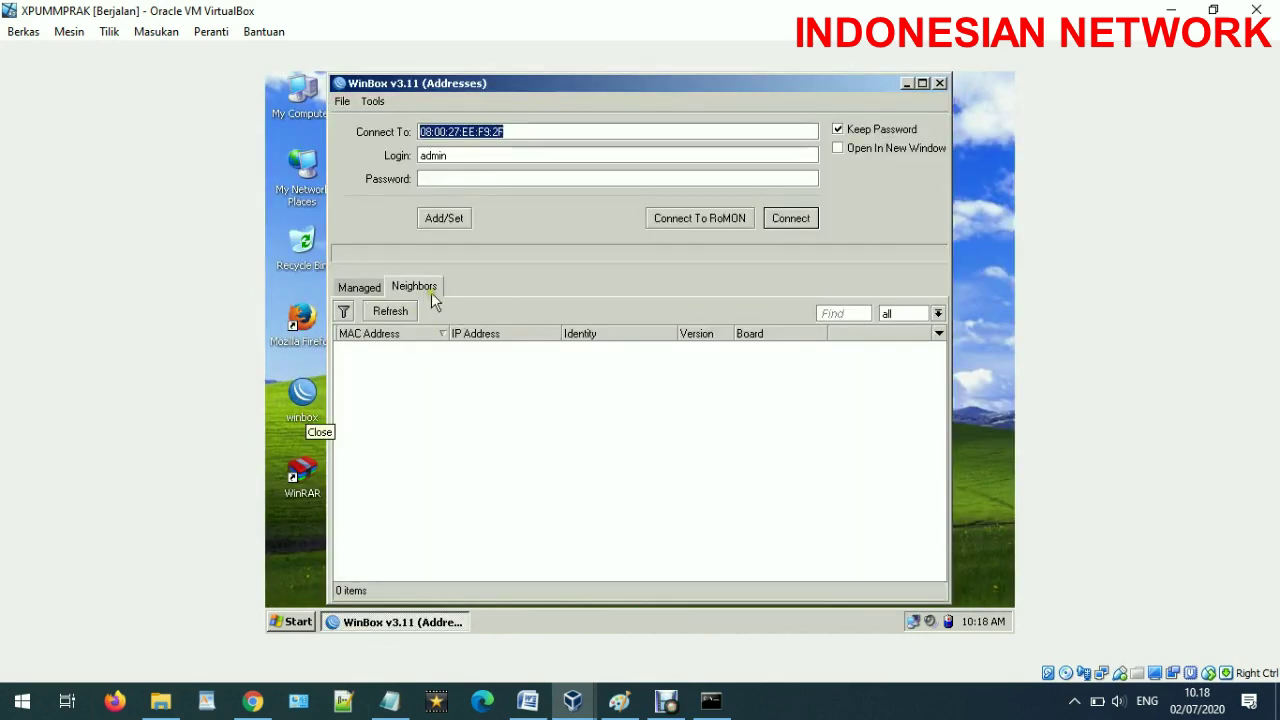
click(390, 311)
click(403, 347)
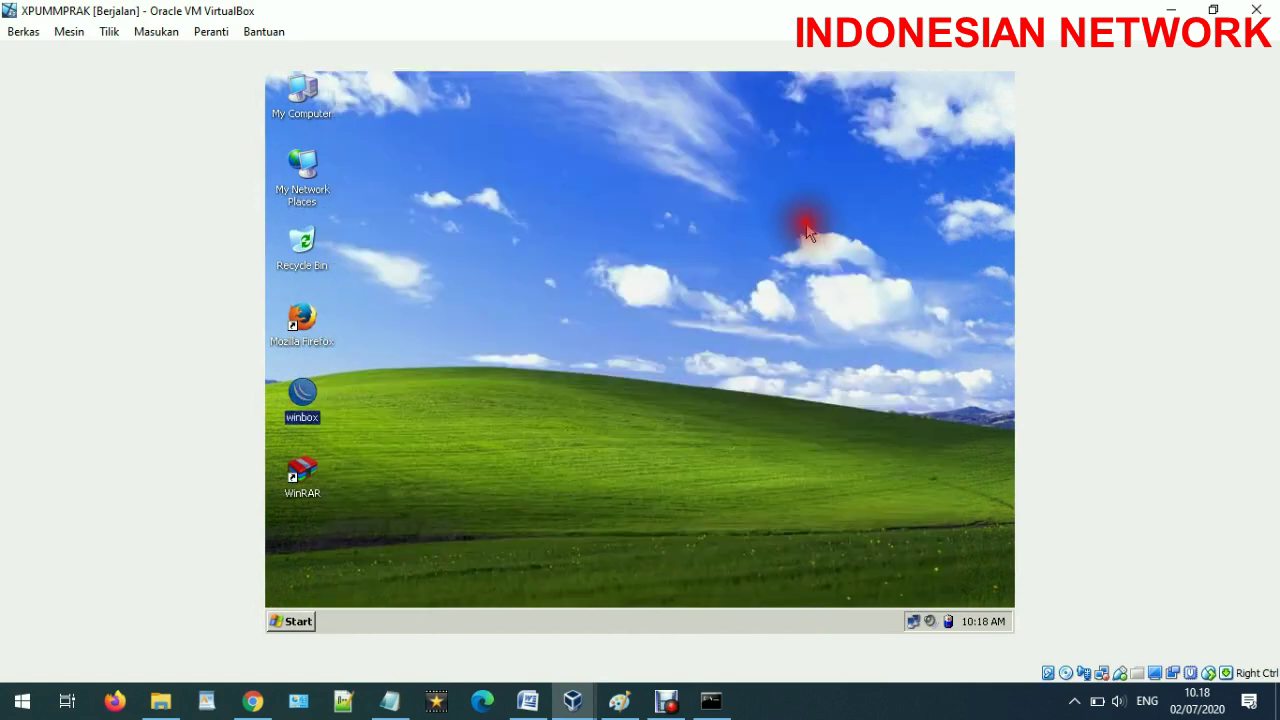
click(805, 222)
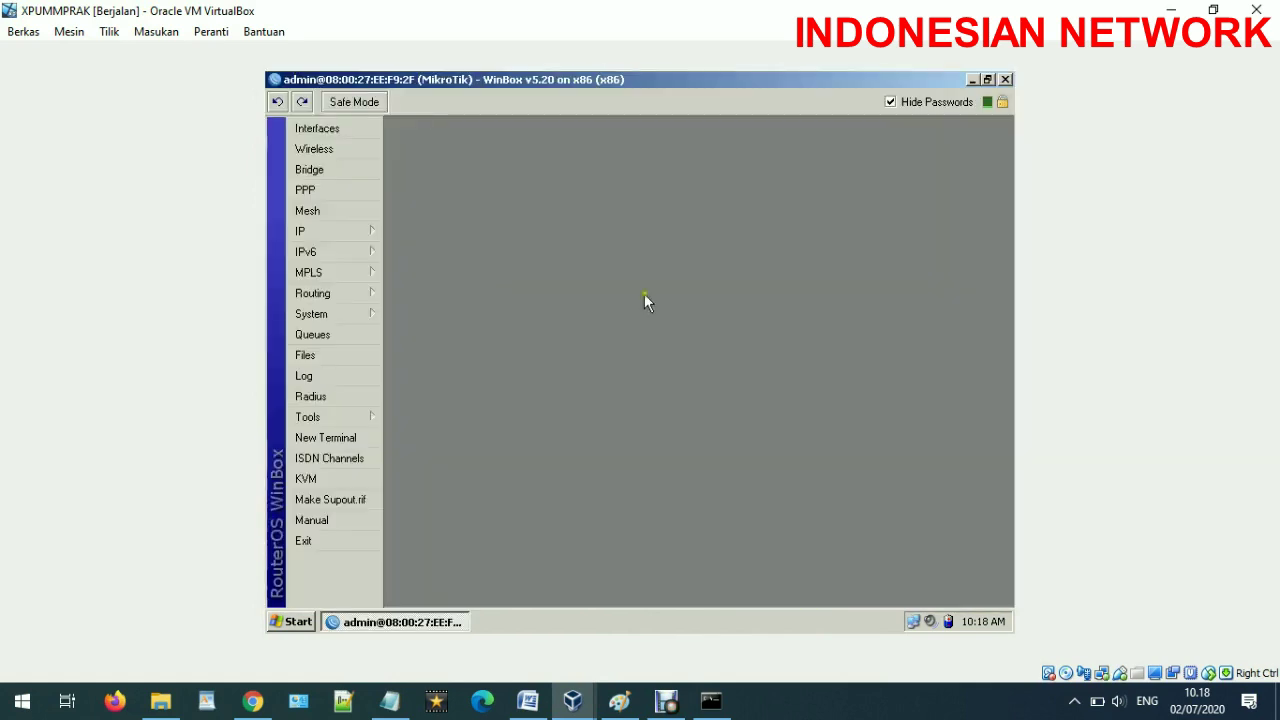
Step: Open the router's DHCP Client list and remove the existing client entry on ether1
click(365, 232)
click(447, 224)
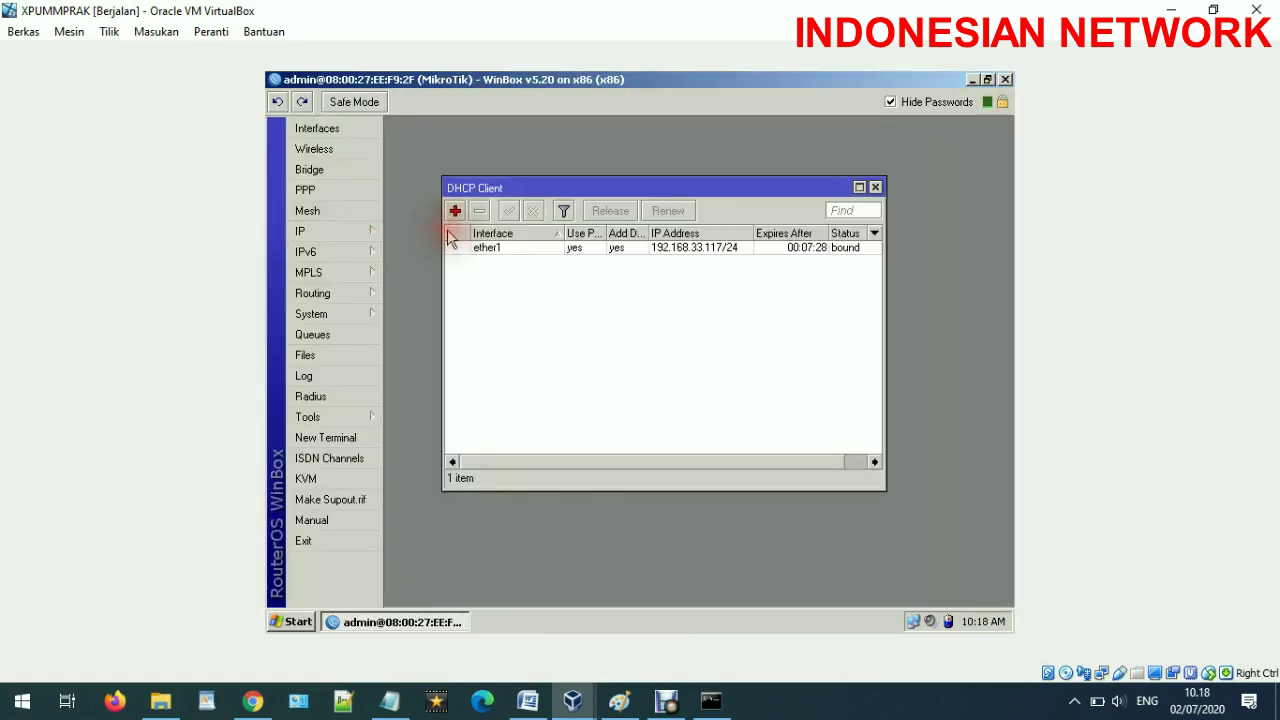
click(490, 247)
click(479, 210)
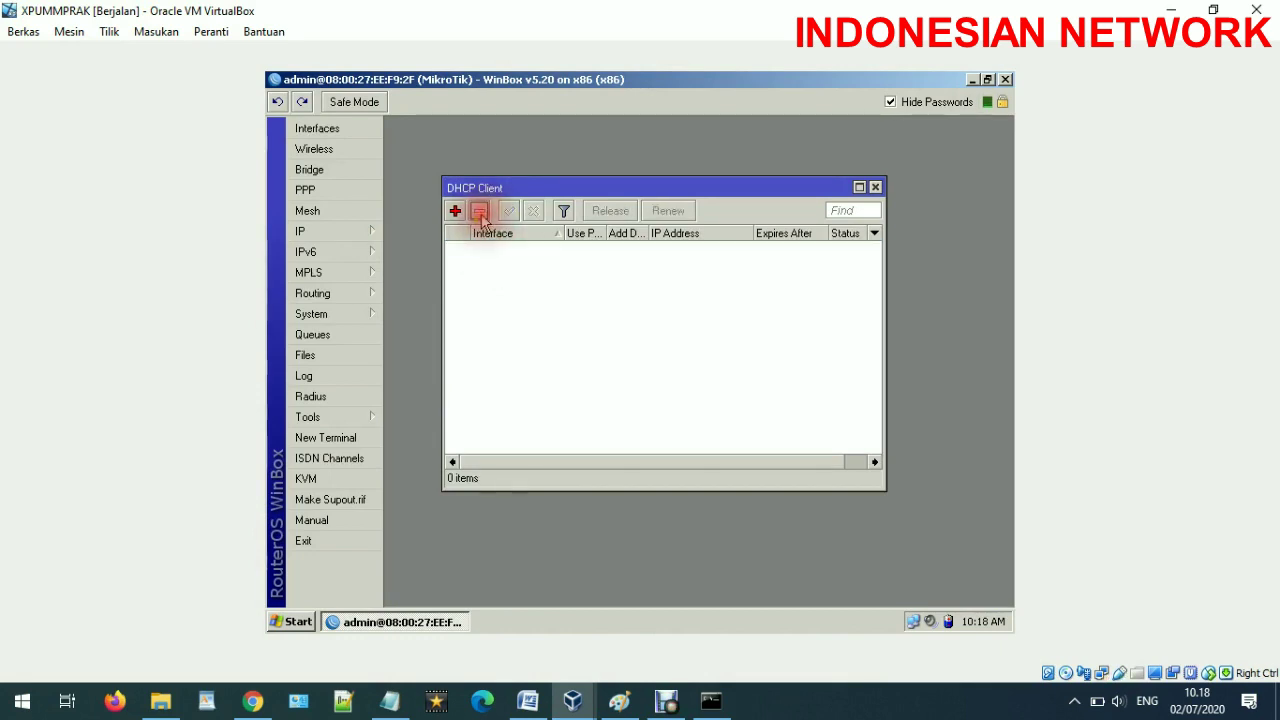
Step: Add a new DHCP client on interface ether1 with peer DNS, peer NTP and the default route enabled
click(453, 212)
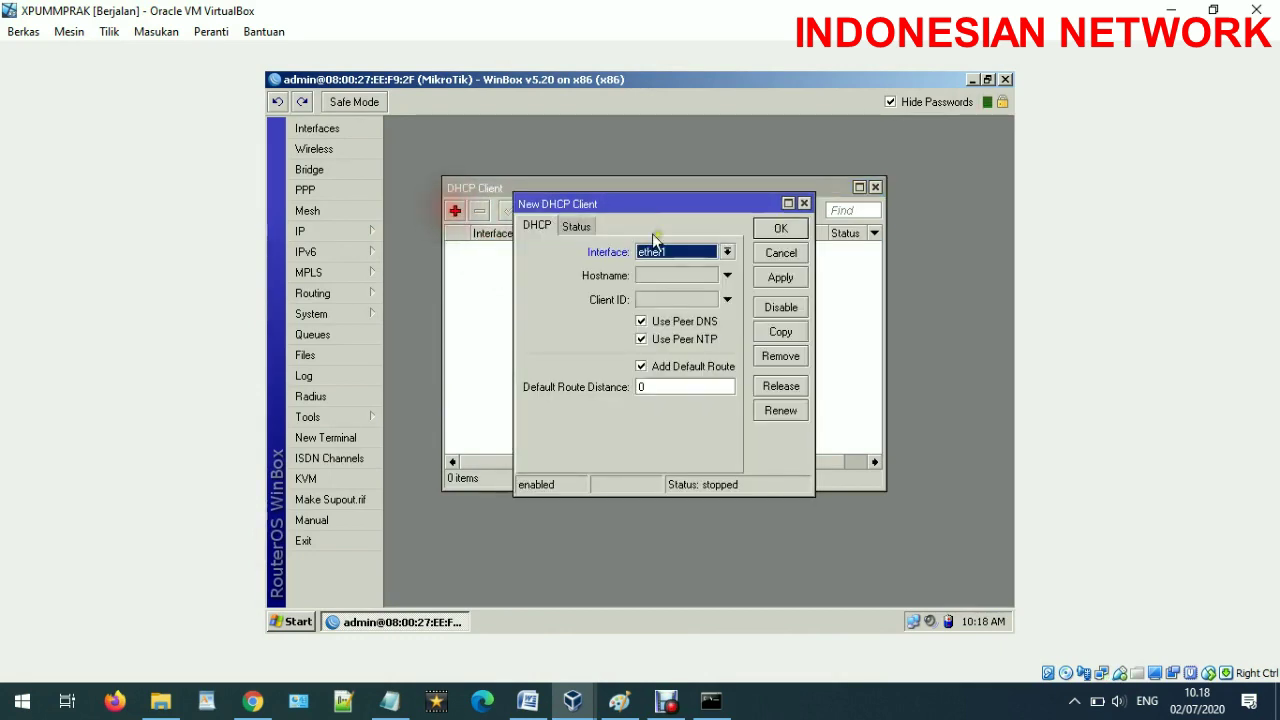
click(713, 260)
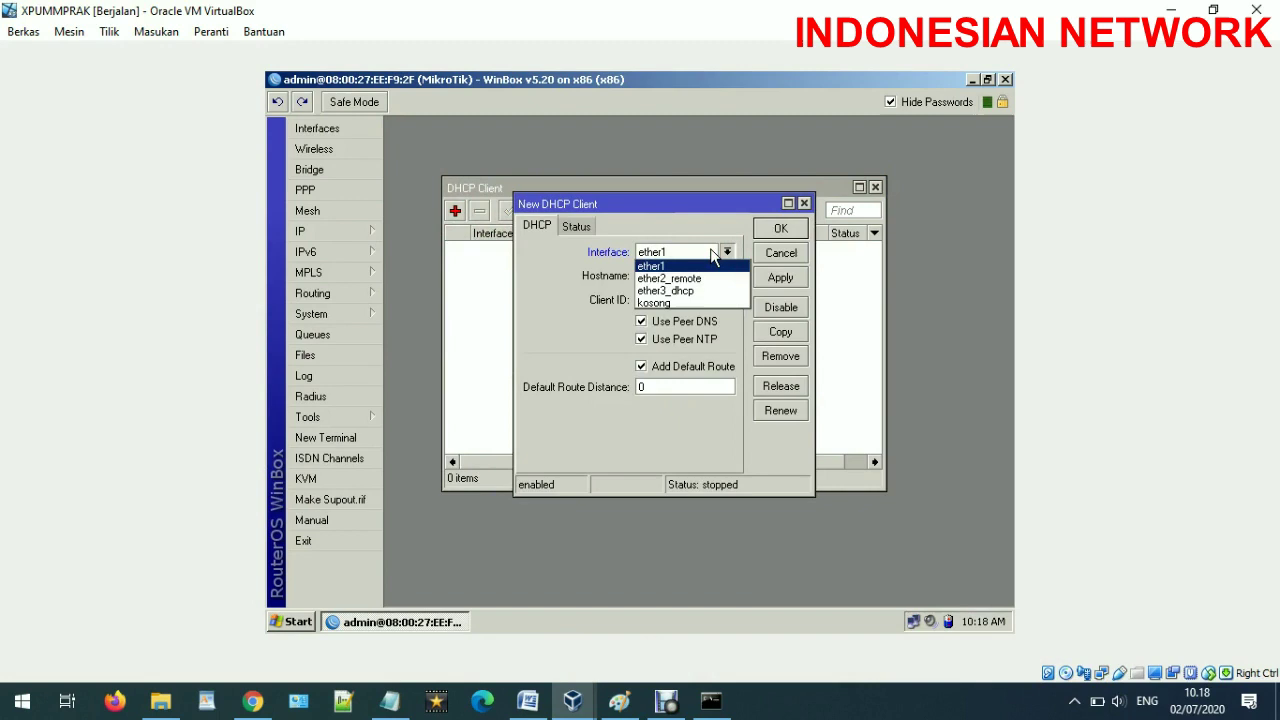
click(690, 266)
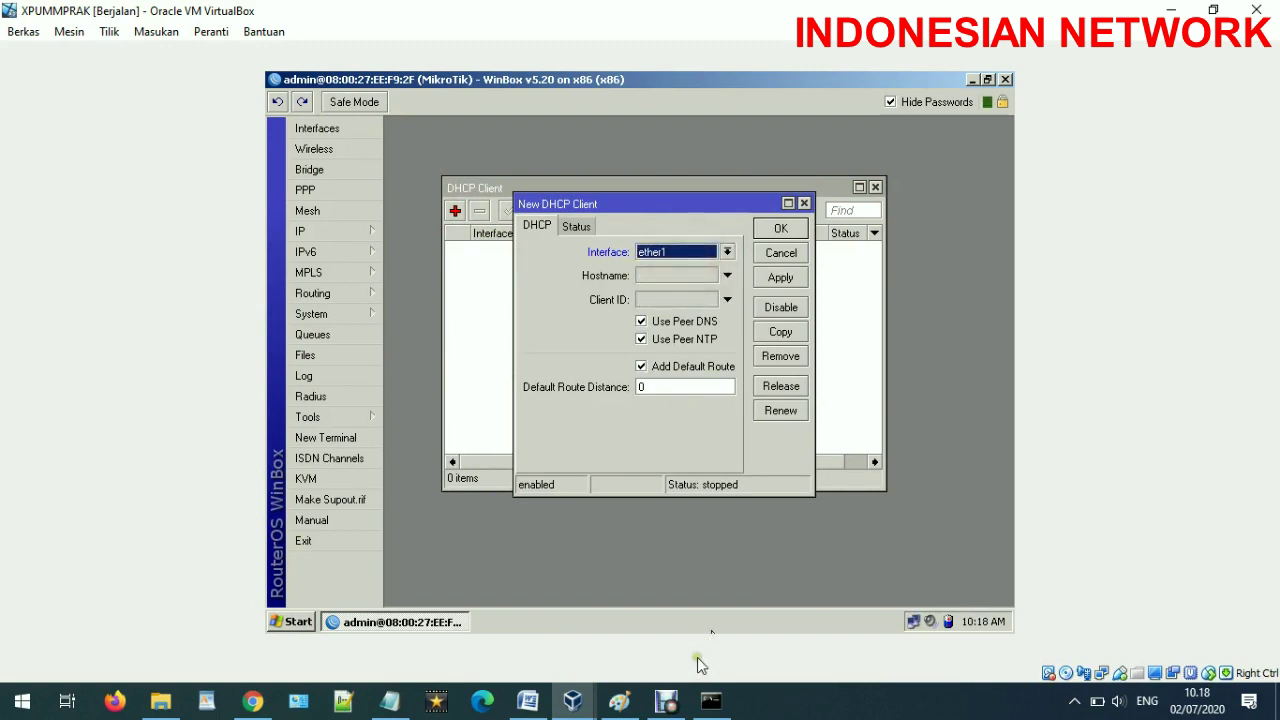
click(776, 279)
click(780, 230)
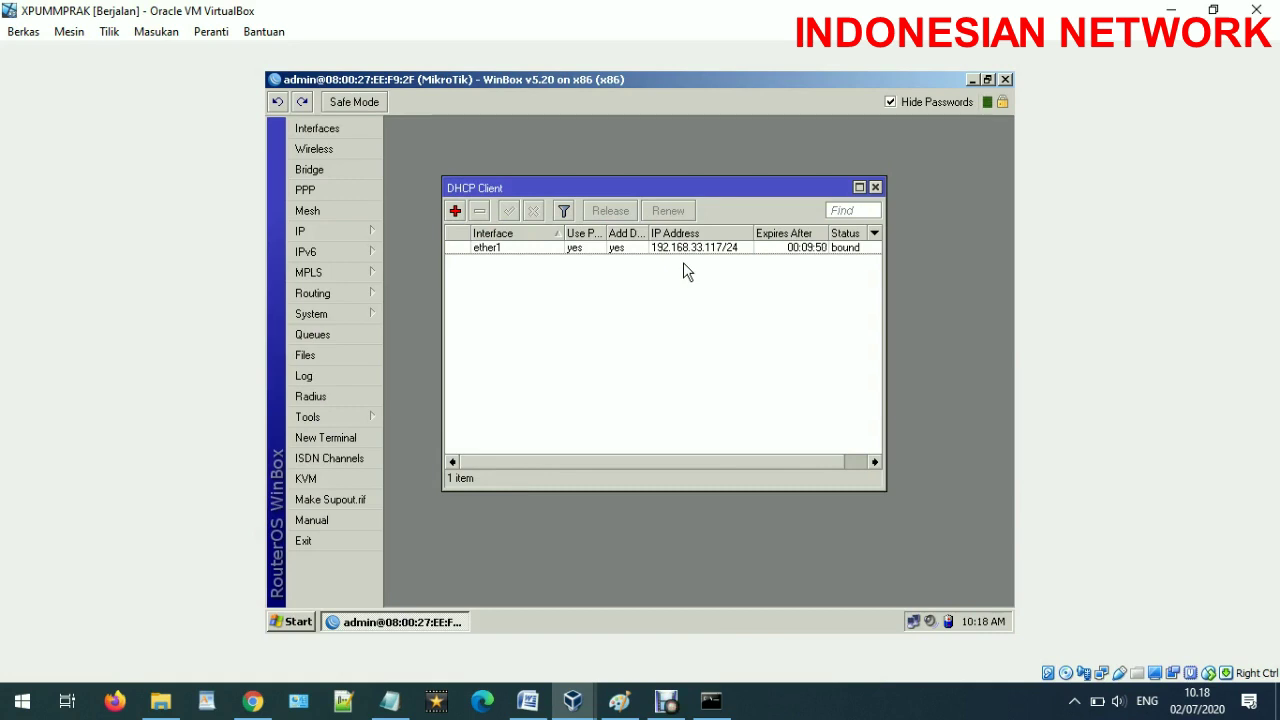
Step: Open a router terminal, test internet connectivity with ping google.com and stop the ping
click(340, 437)
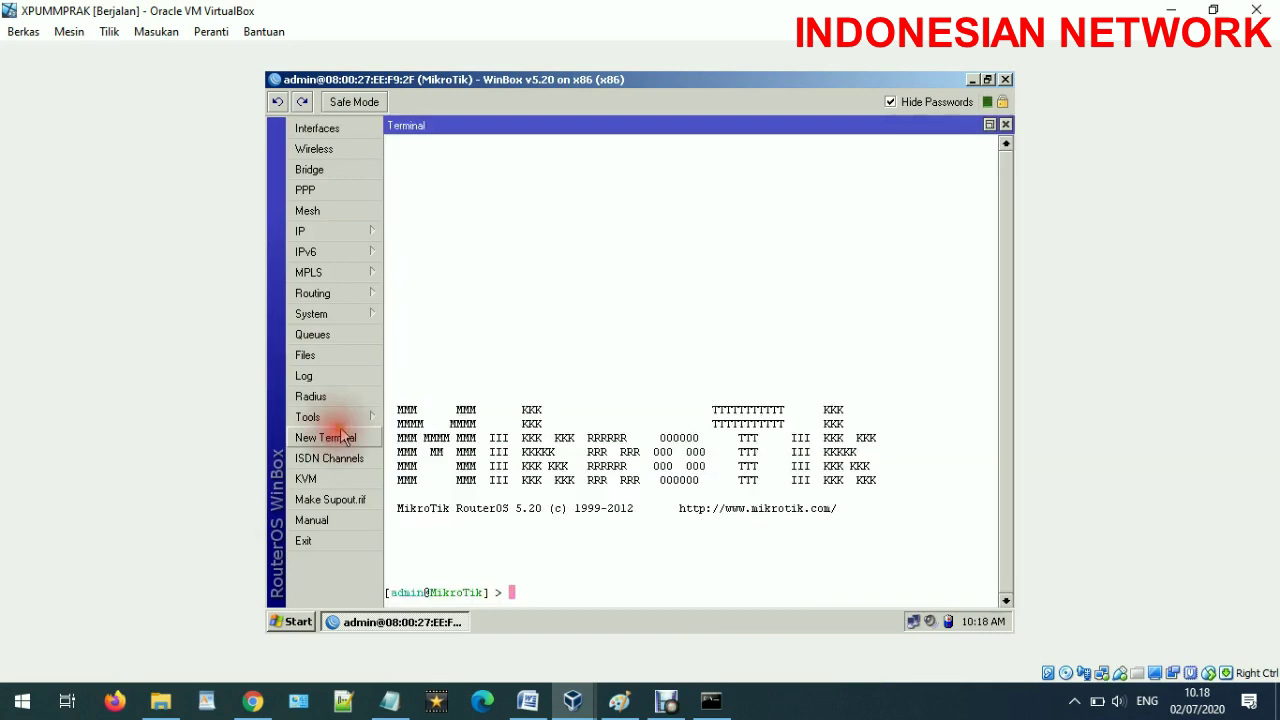
text(ping)
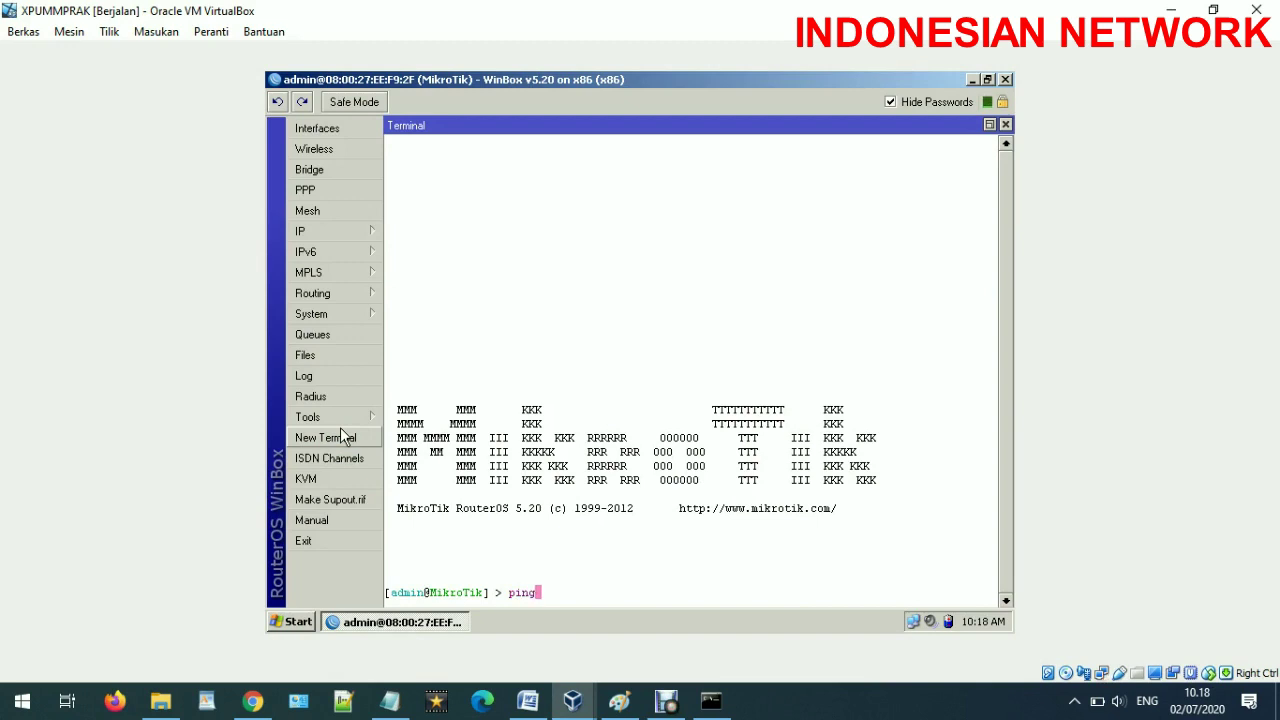
text( google.com)
key(Return)
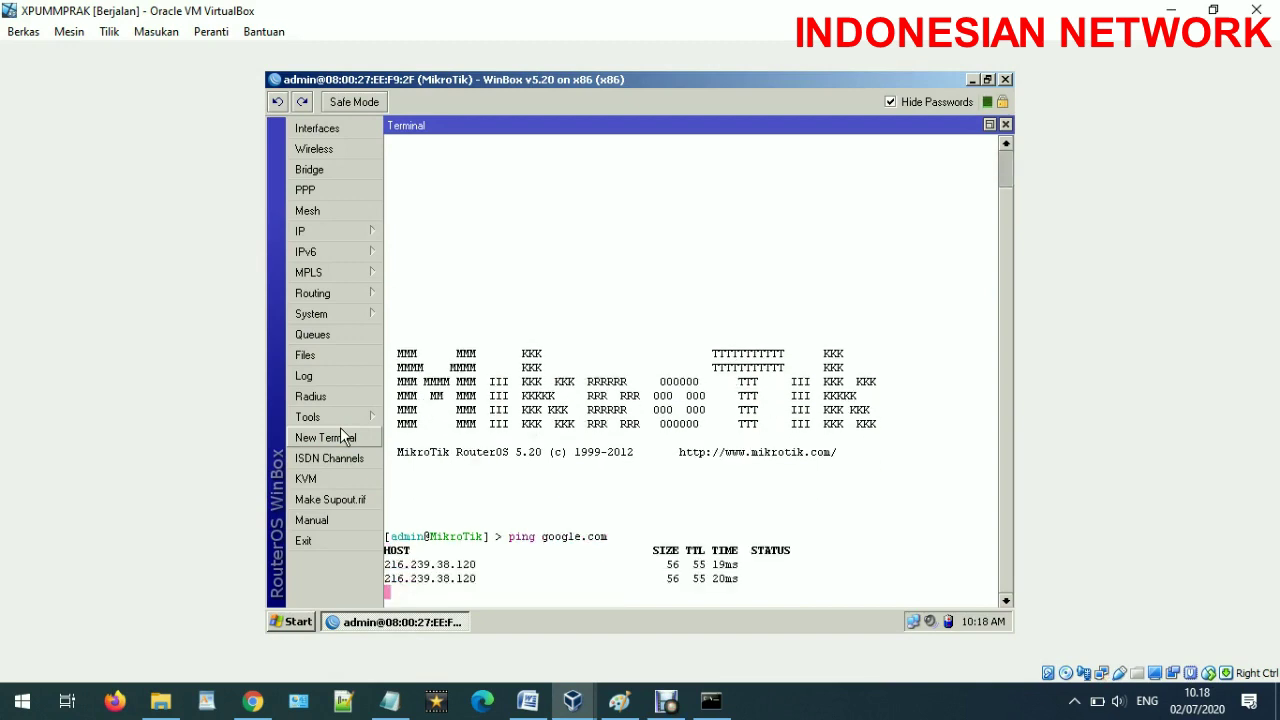
key(ctrl+c)
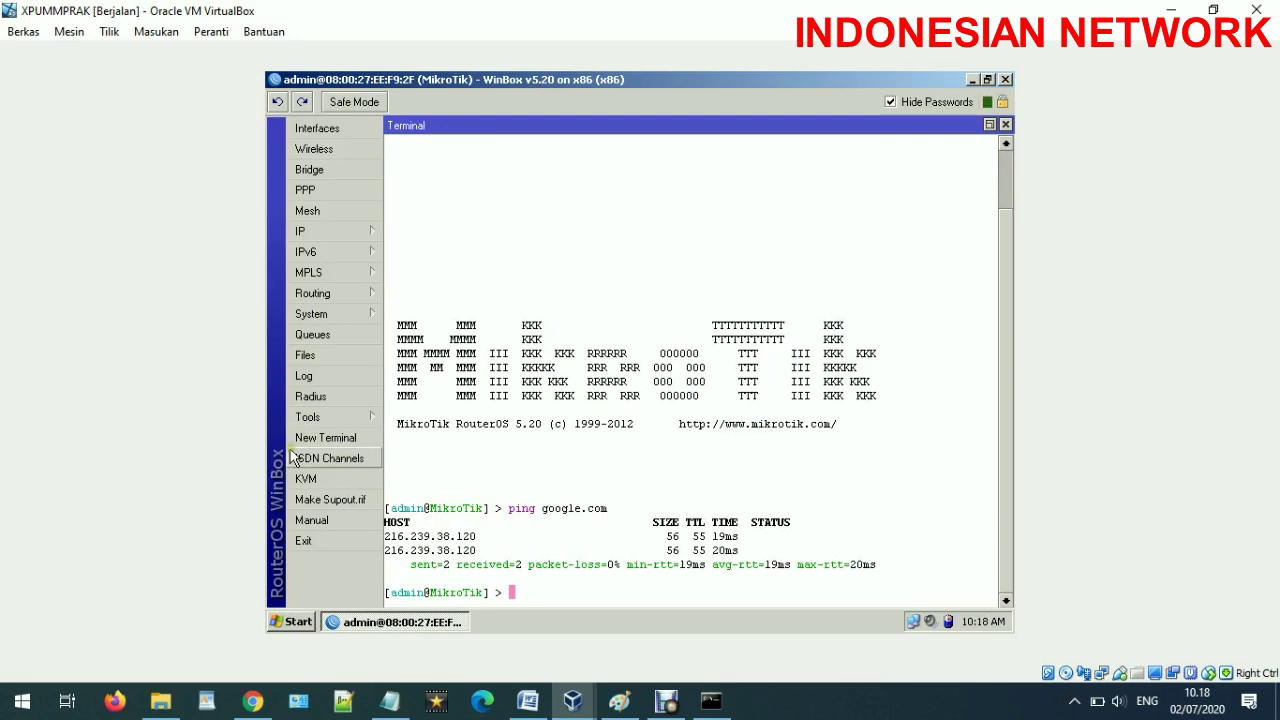
Step: Switch to Paint, review the DHCP network diagram linking the server and client, and minimize it to return to the virtual machine
click(619, 700)
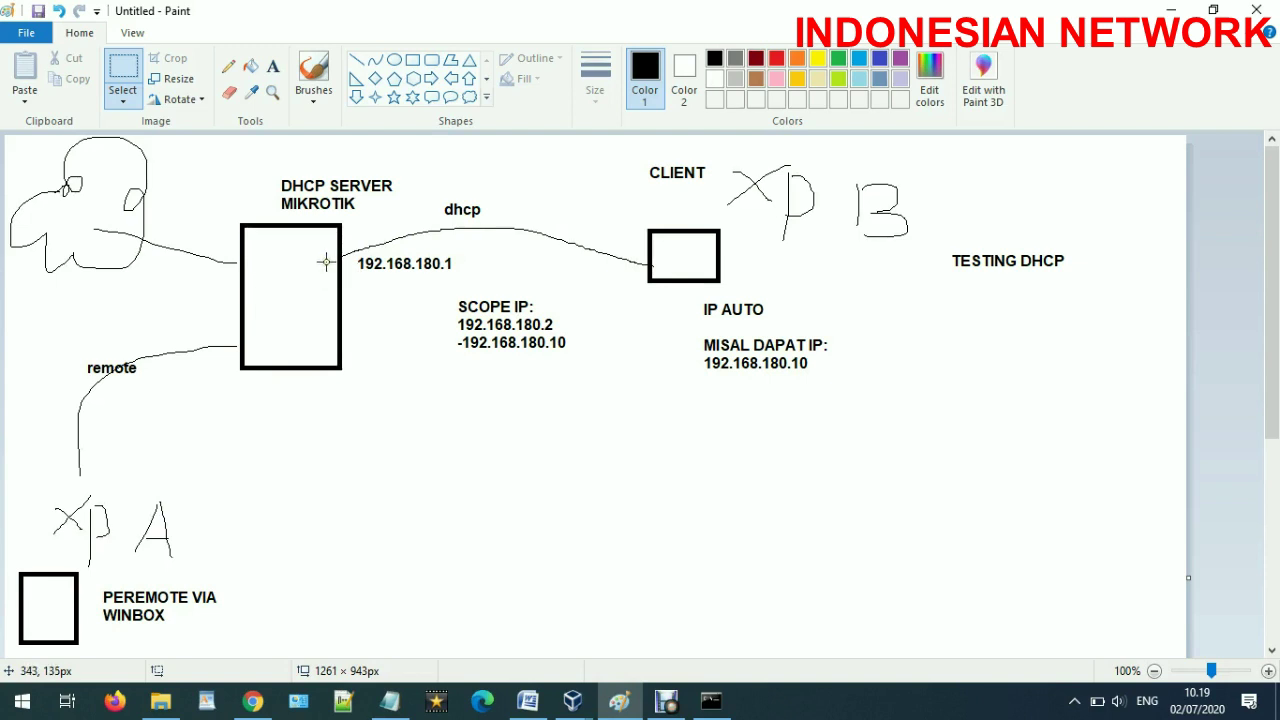
click(795, 323)
click(1171, 10)
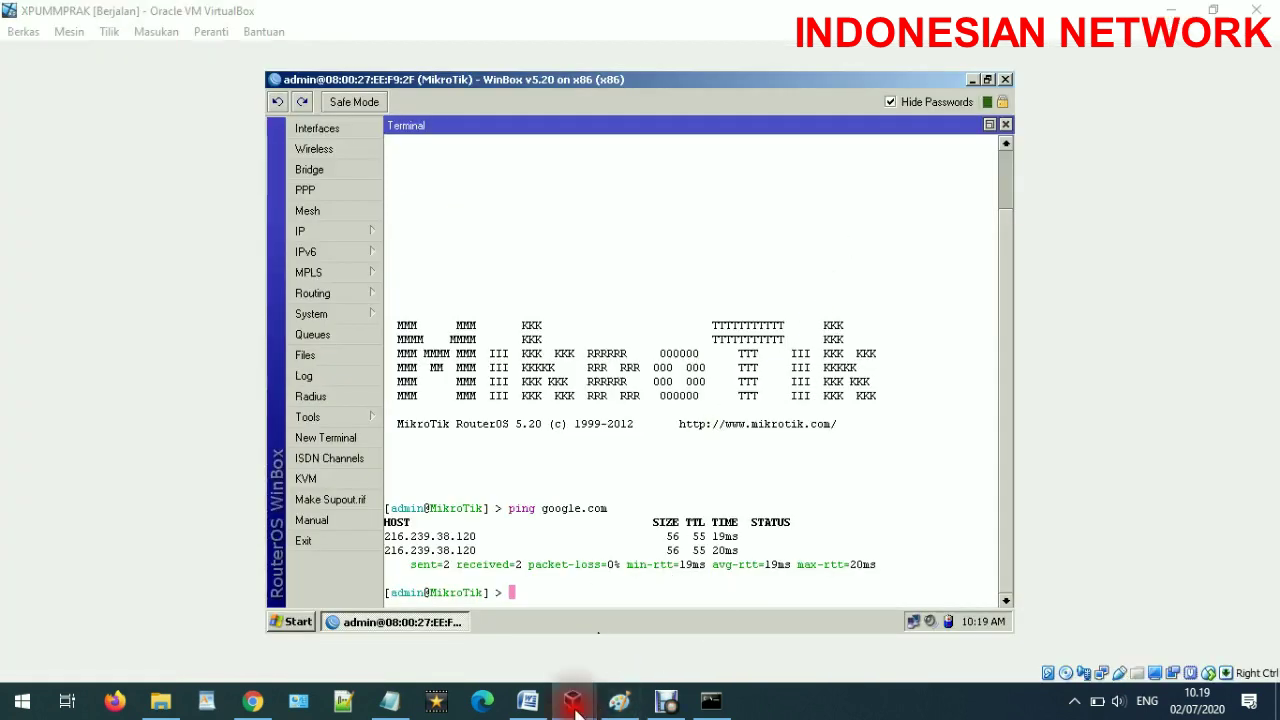
Step: Switch to the XPUMMPRAK_2 client VM, rerun ping gooogle.com in its command prompt and minimize the prompt
mouse_move(572, 700)
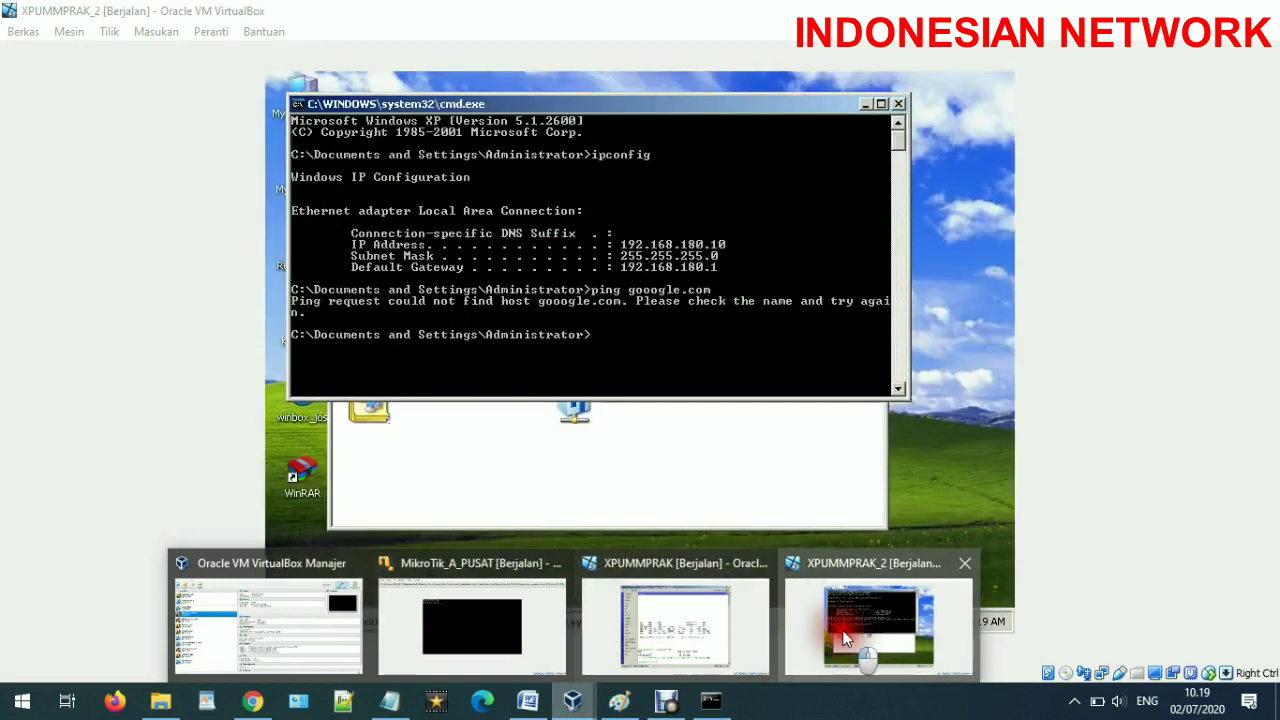
click(870, 628)
key(Up)
key(Return)
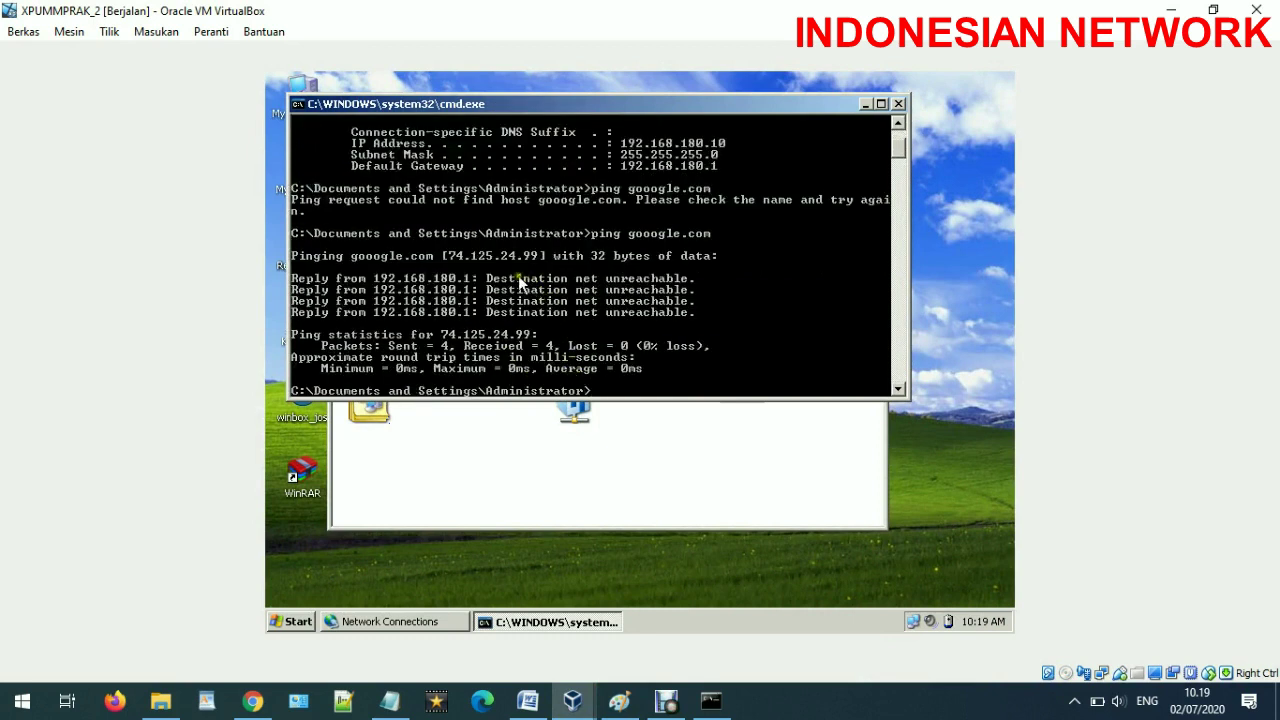
click(866, 104)
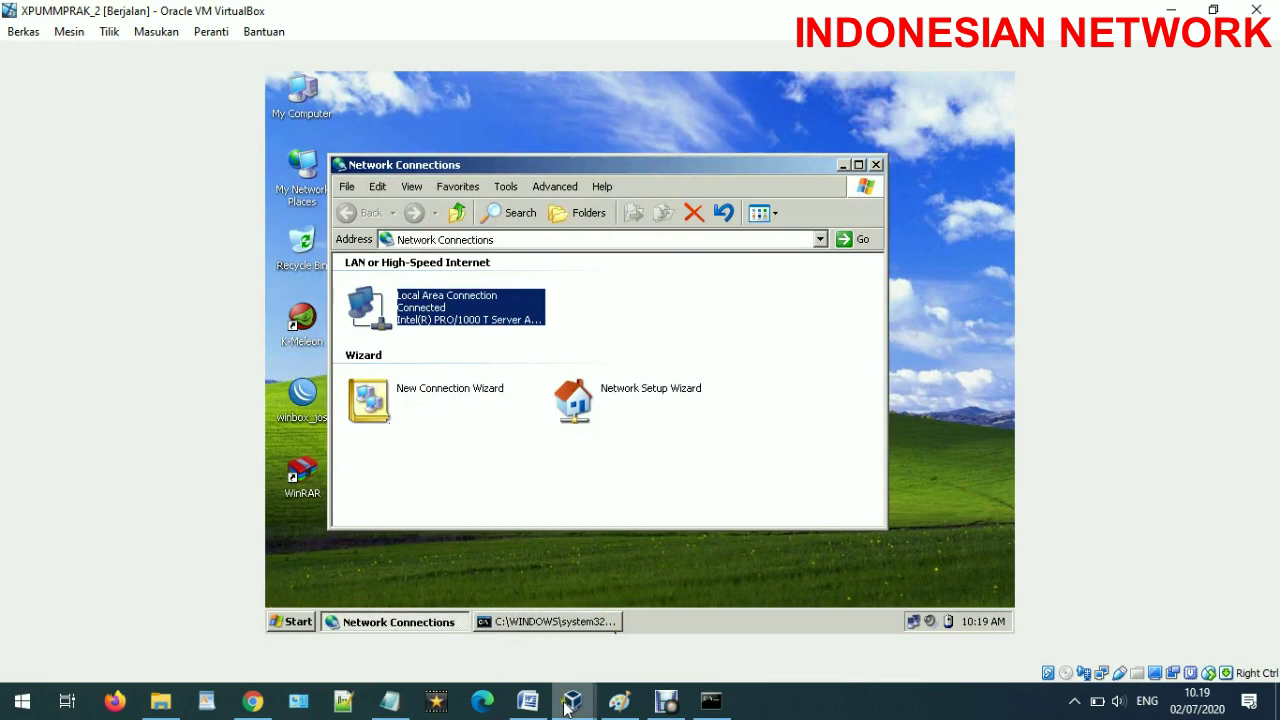
Step: Return to WinBox in the XPUMMPRAK VM and open the router firewall's NAT rule list
mouse_move(576, 706)
click(650, 620)
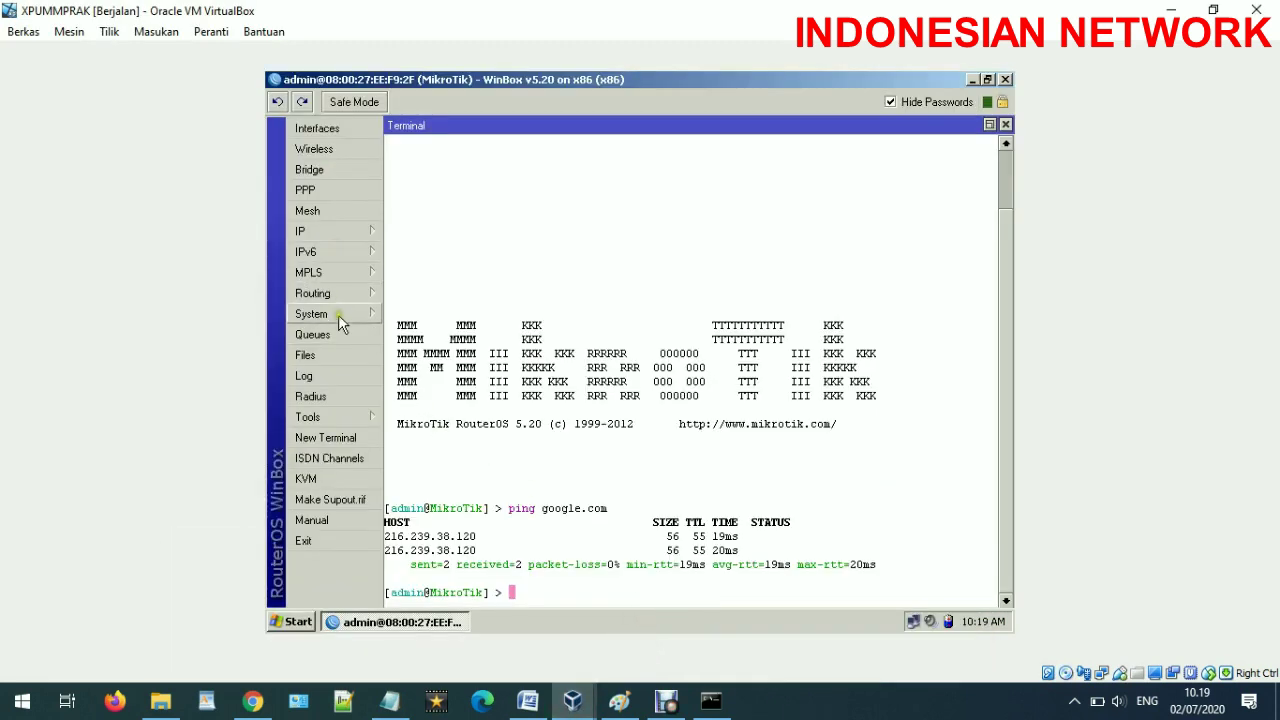
click(339, 231)
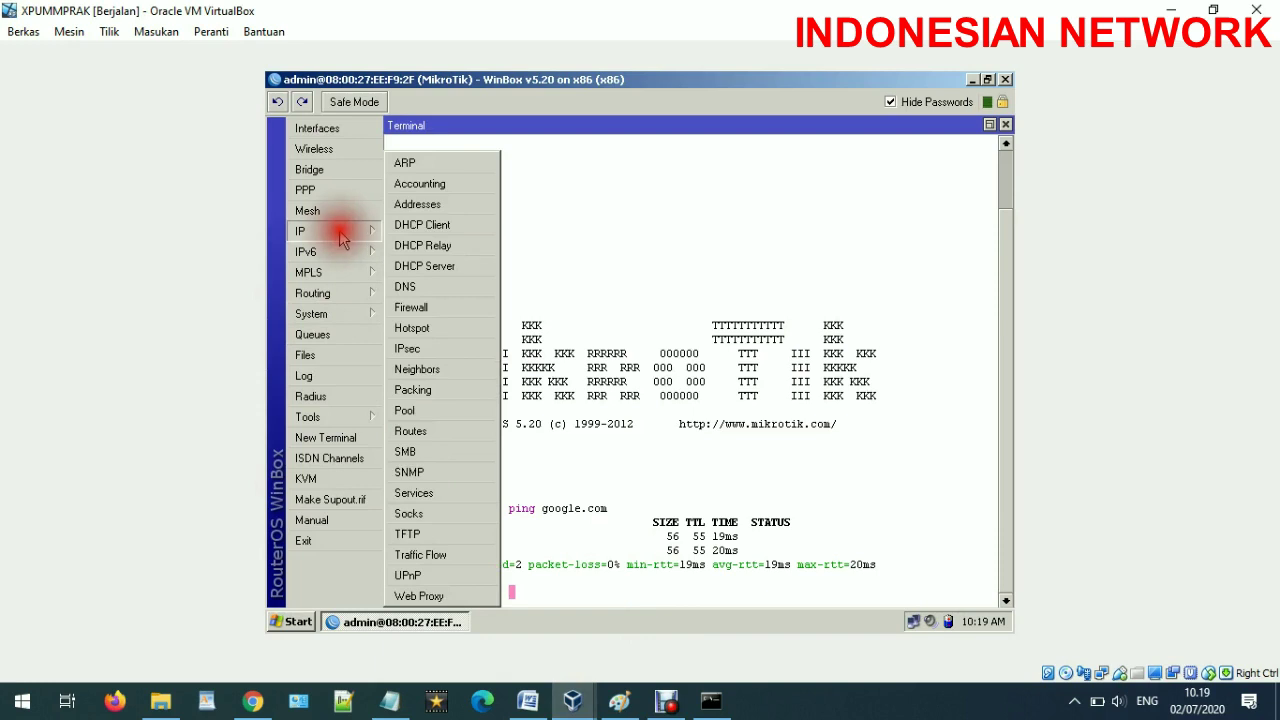
click(441, 308)
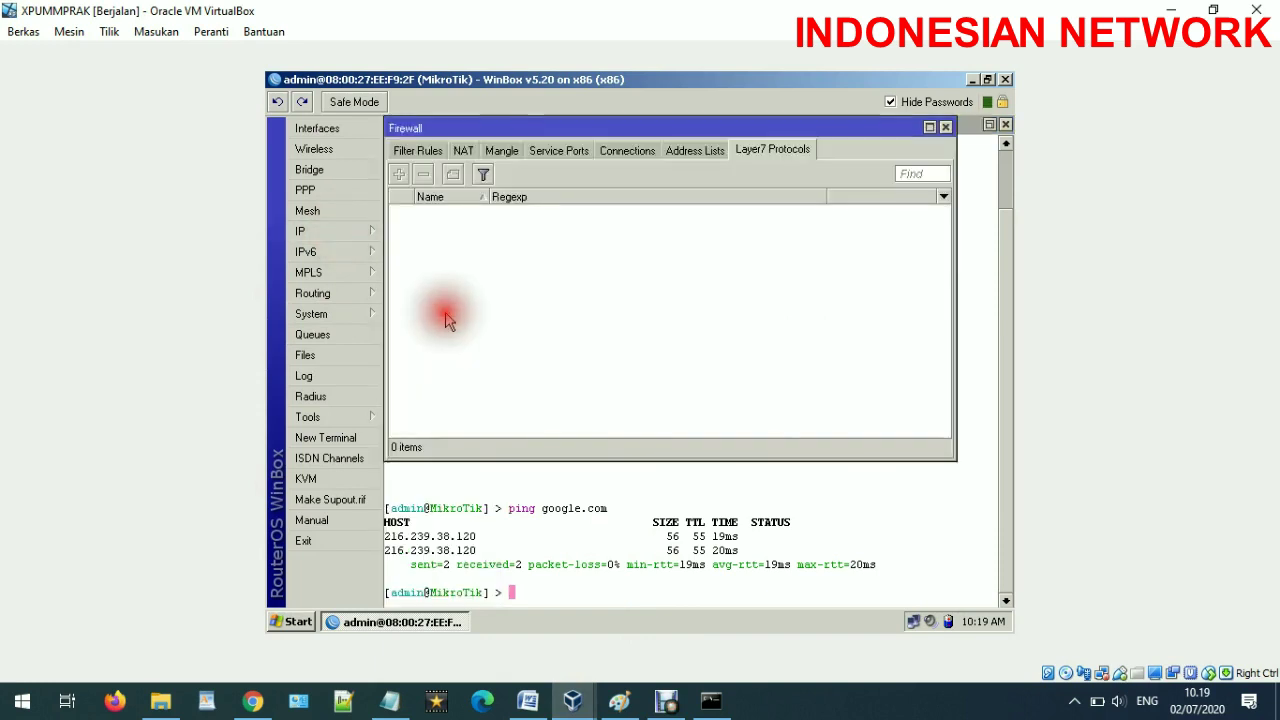
click(464, 151)
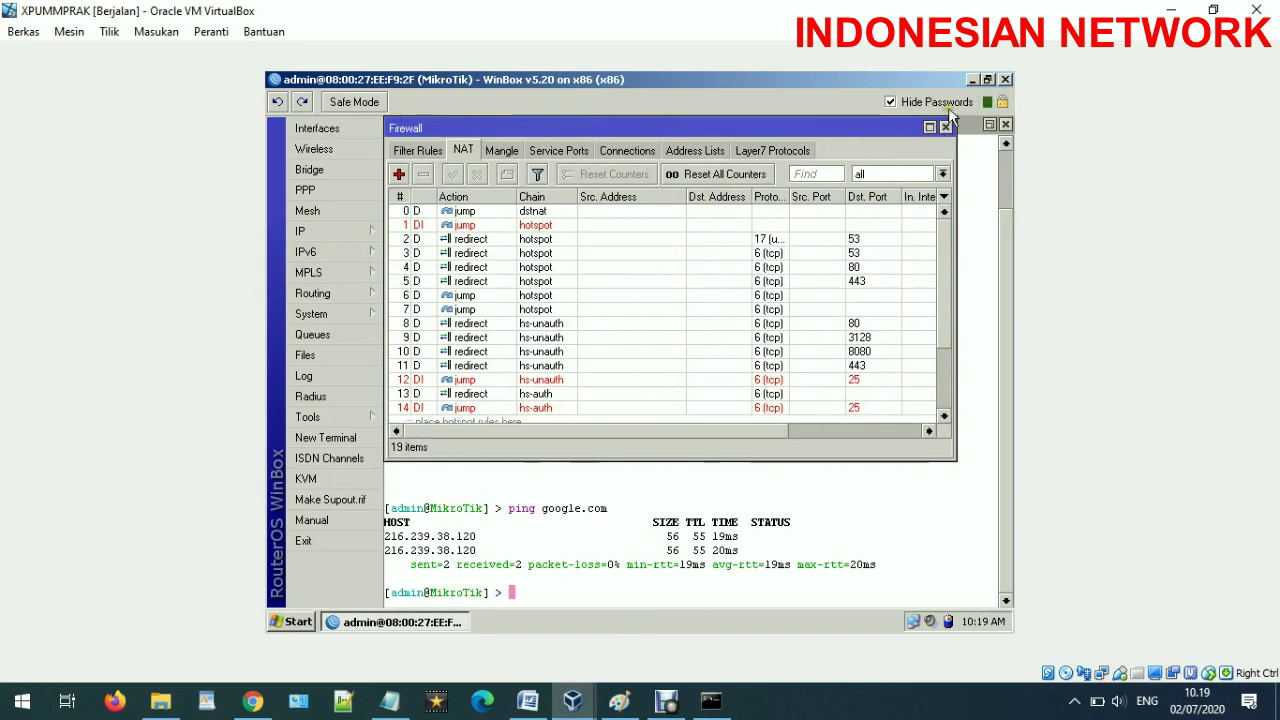
Step: Add a NAT rule with chain srcnat and action masquerade, applying and saving it
click(400, 174)
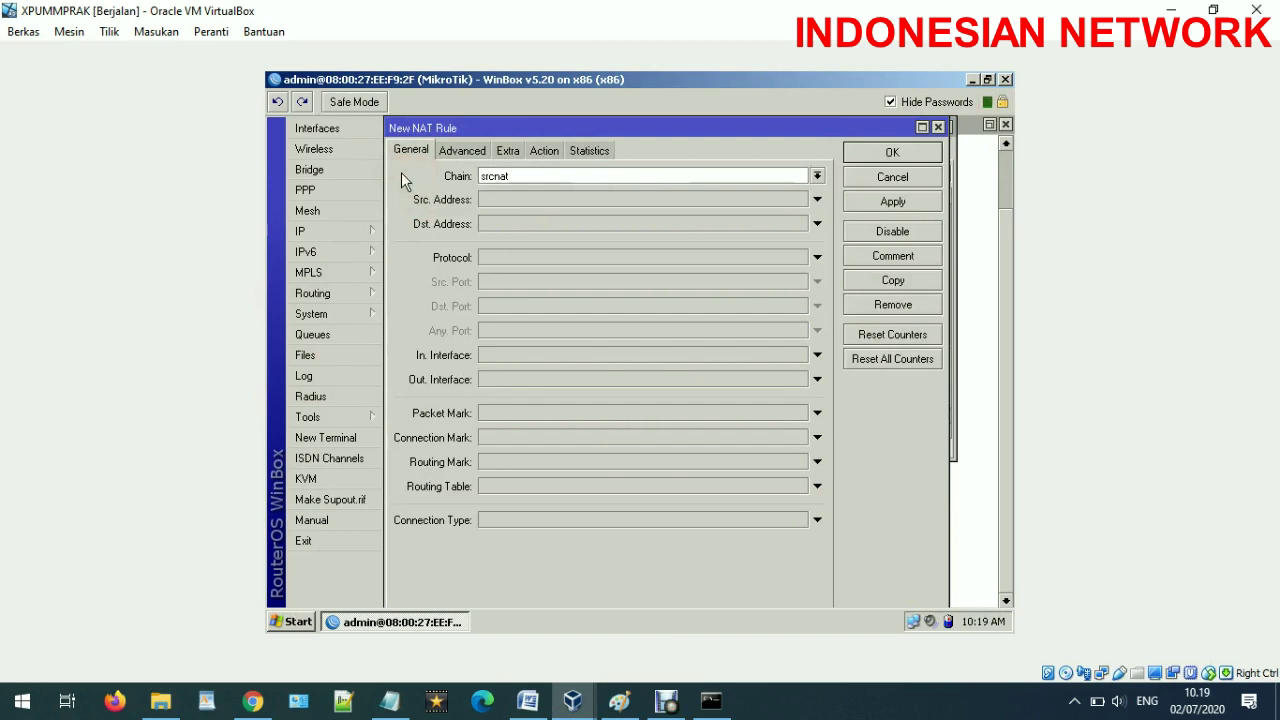
drag(530, 175, 478, 180)
click(544, 151)
click(531, 176)
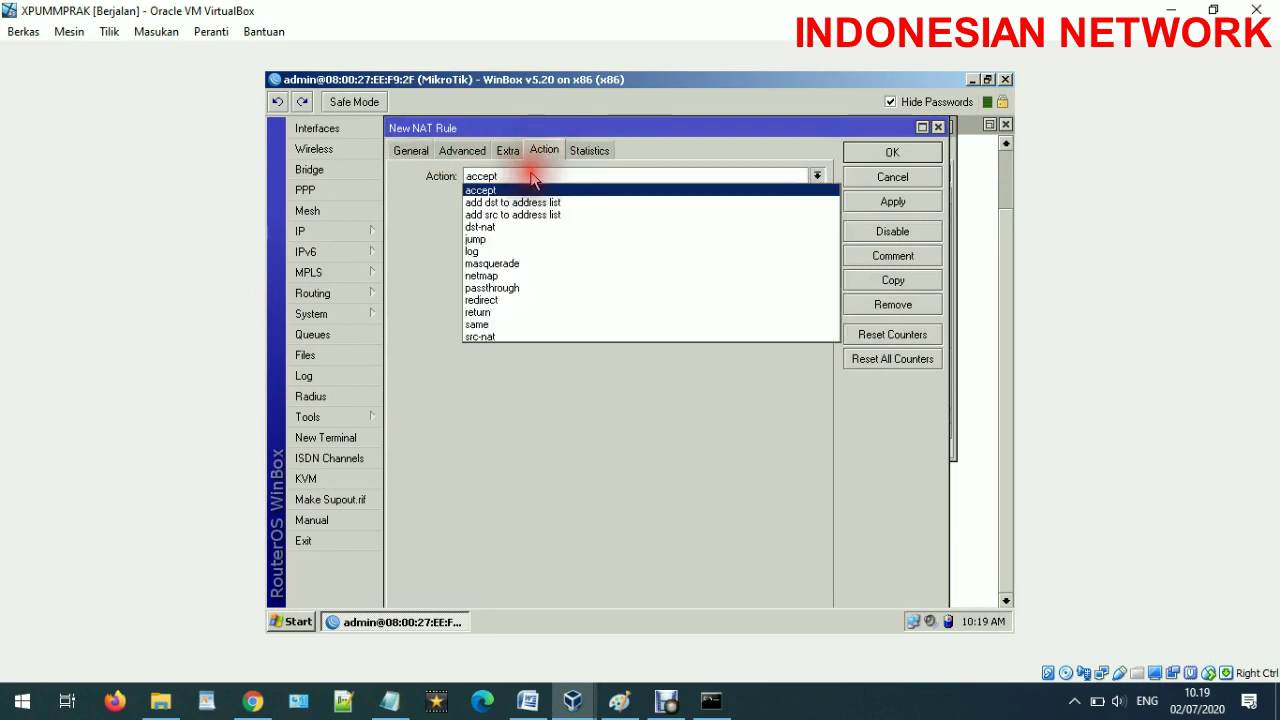
click(520, 263)
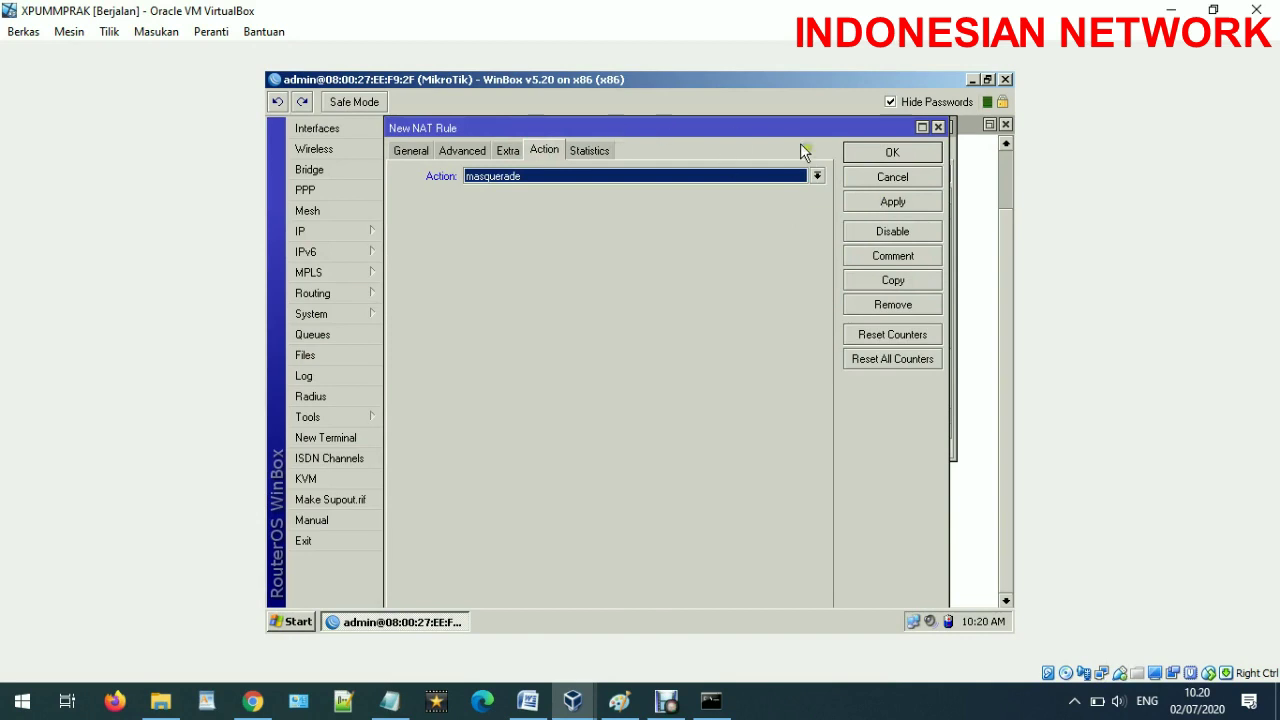
click(886, 201)
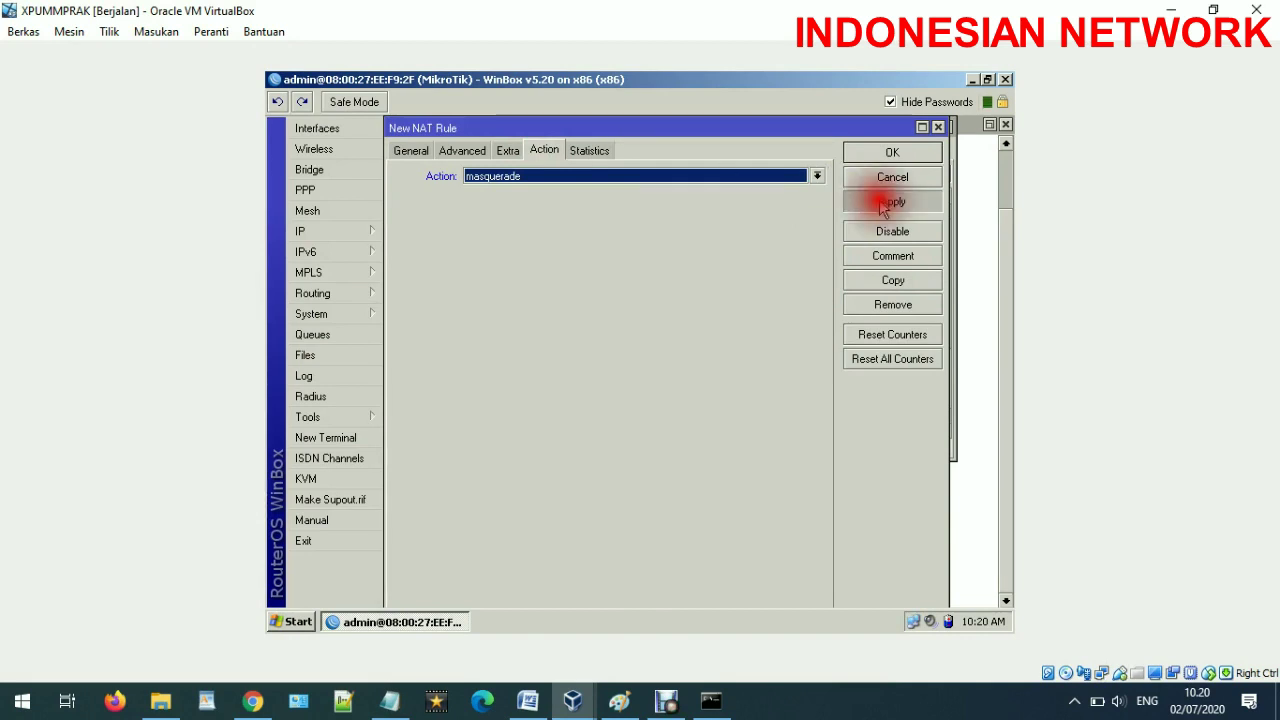
click(892, 155)
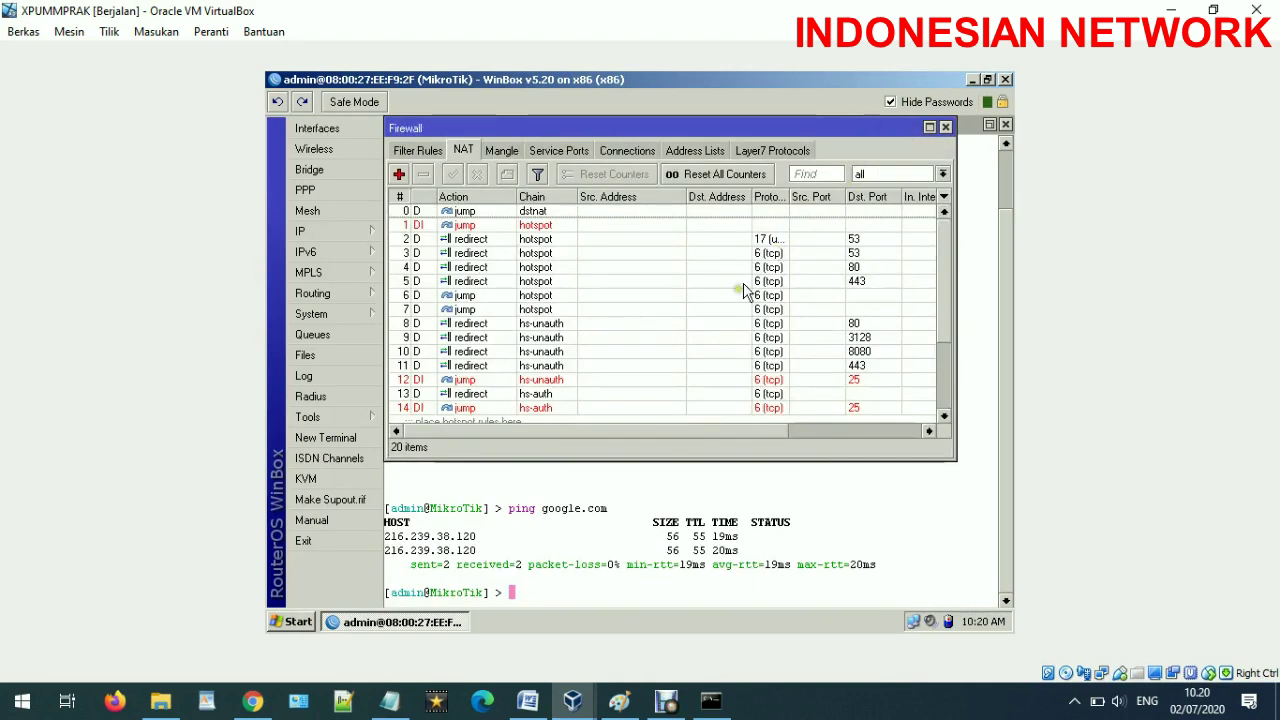
Step: Switch back to the XPUMMPRAK_2 client VM, restore its command prompt and repeat the ping to gooogle.com
click(627, 580)
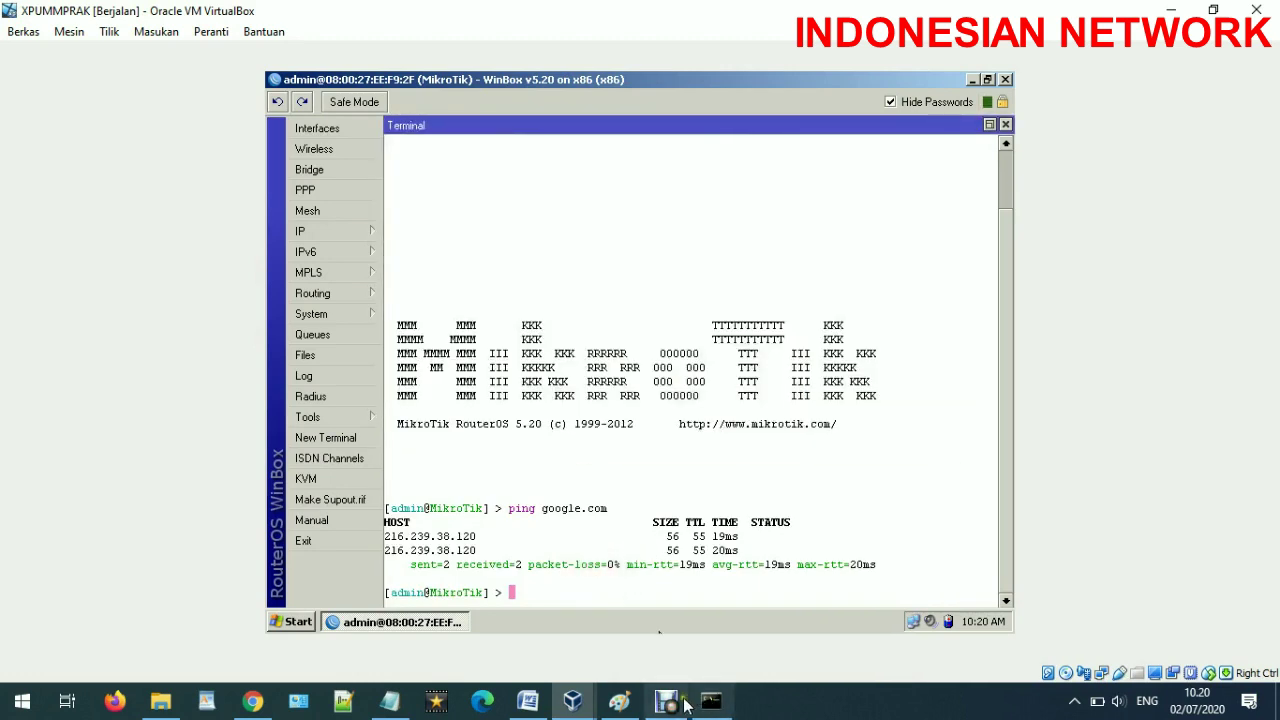
click(722, 703)
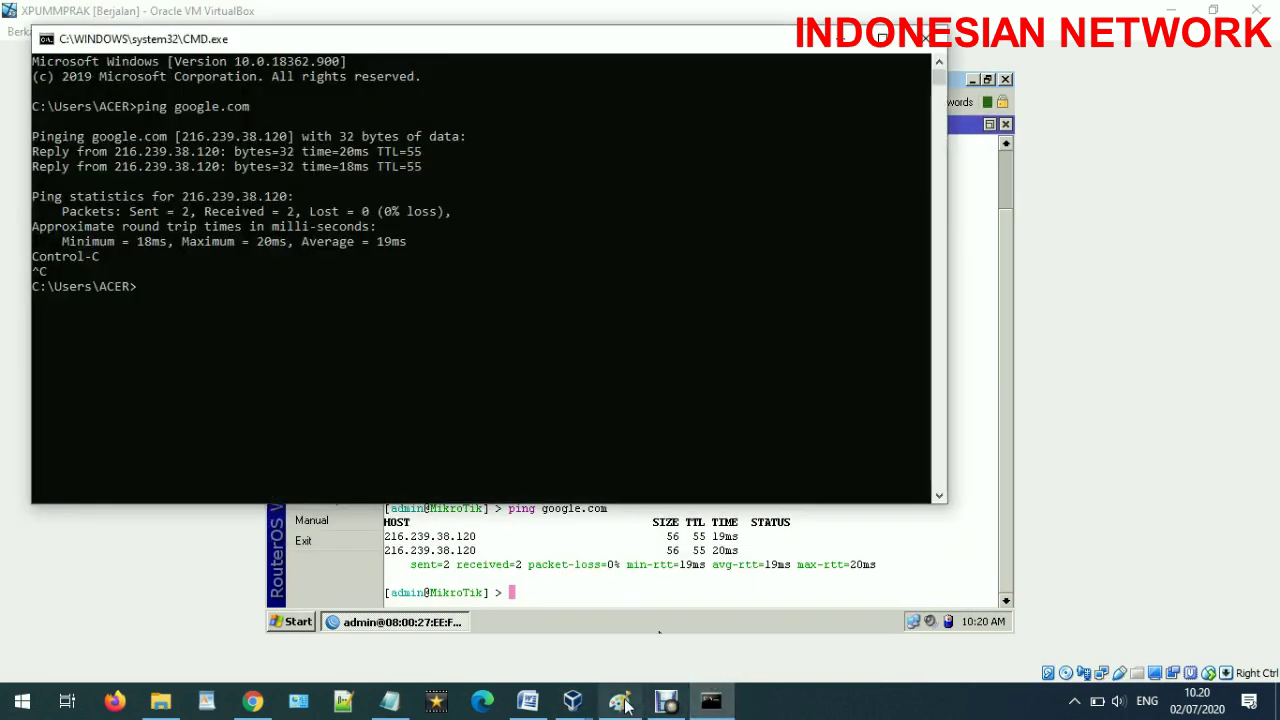
click(577, 703)
click(854, 627)
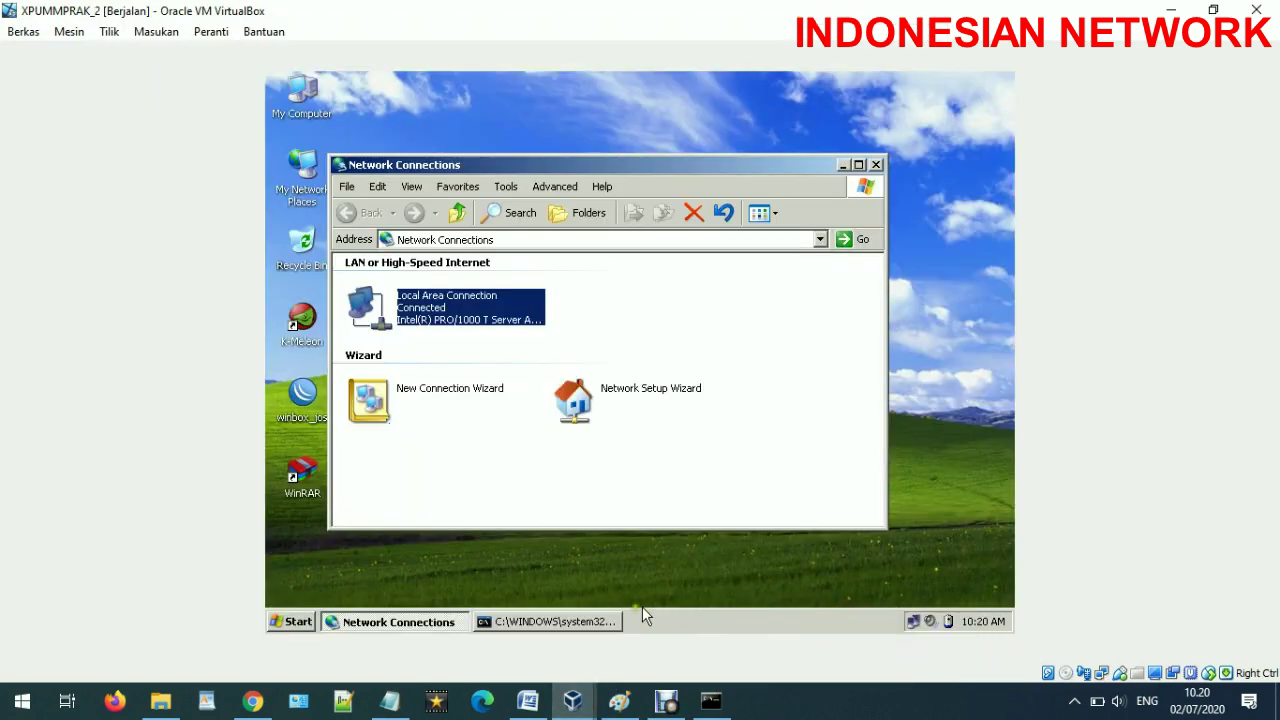
click(590, 622)
key(Up)
key(Return)
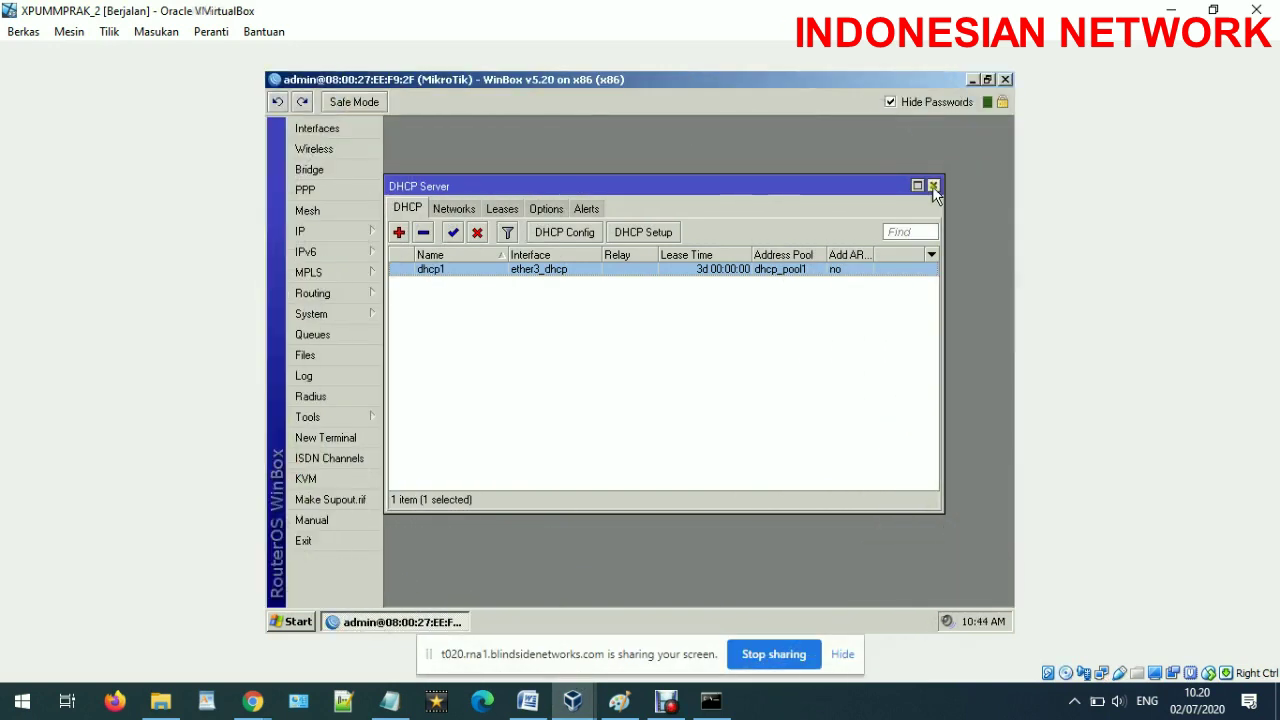
Step: Close the DHCP Server list, check the ether1 entry in the DHCP Client list and close that list
click(929, 182)
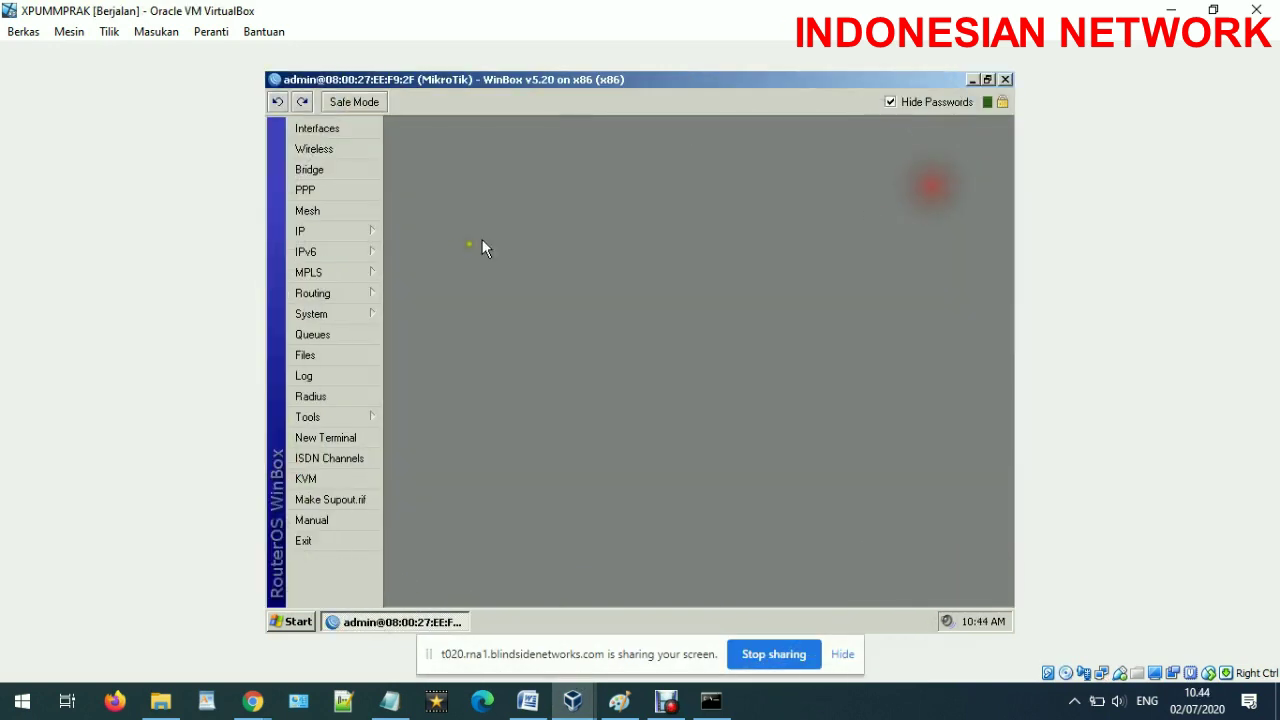
click(320, 240)
click(322, 250)
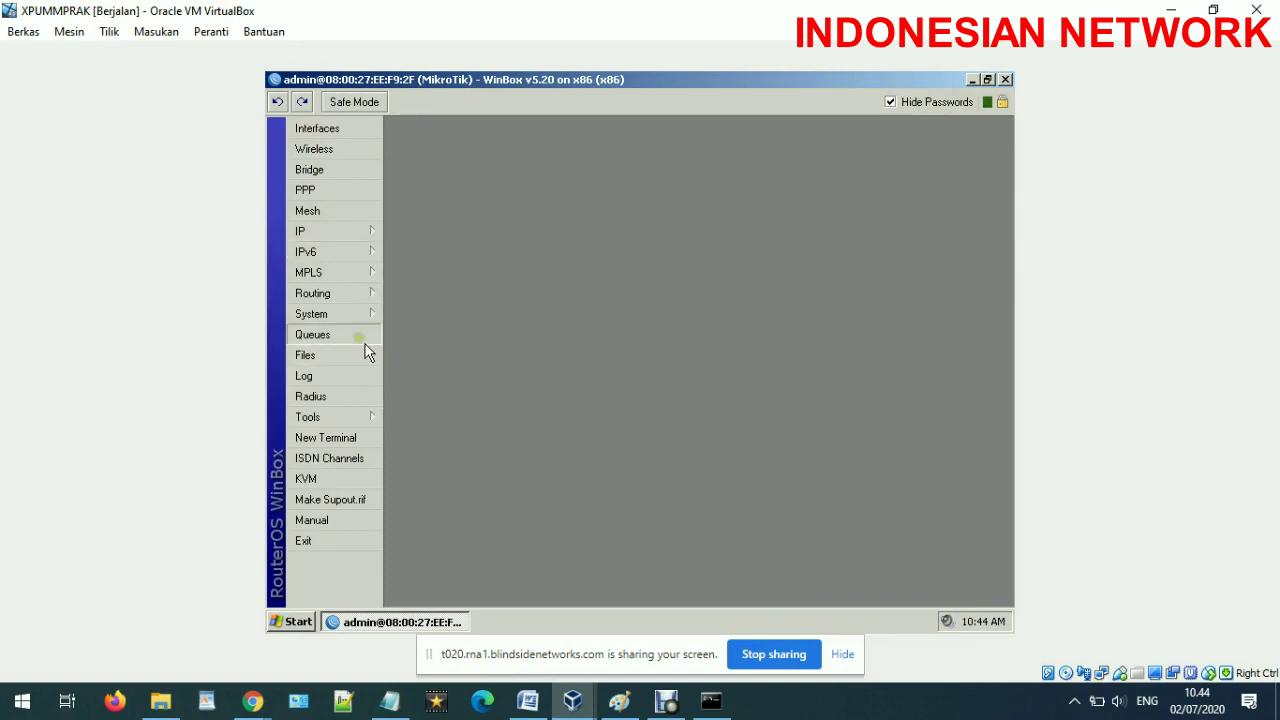
click(324, 248)
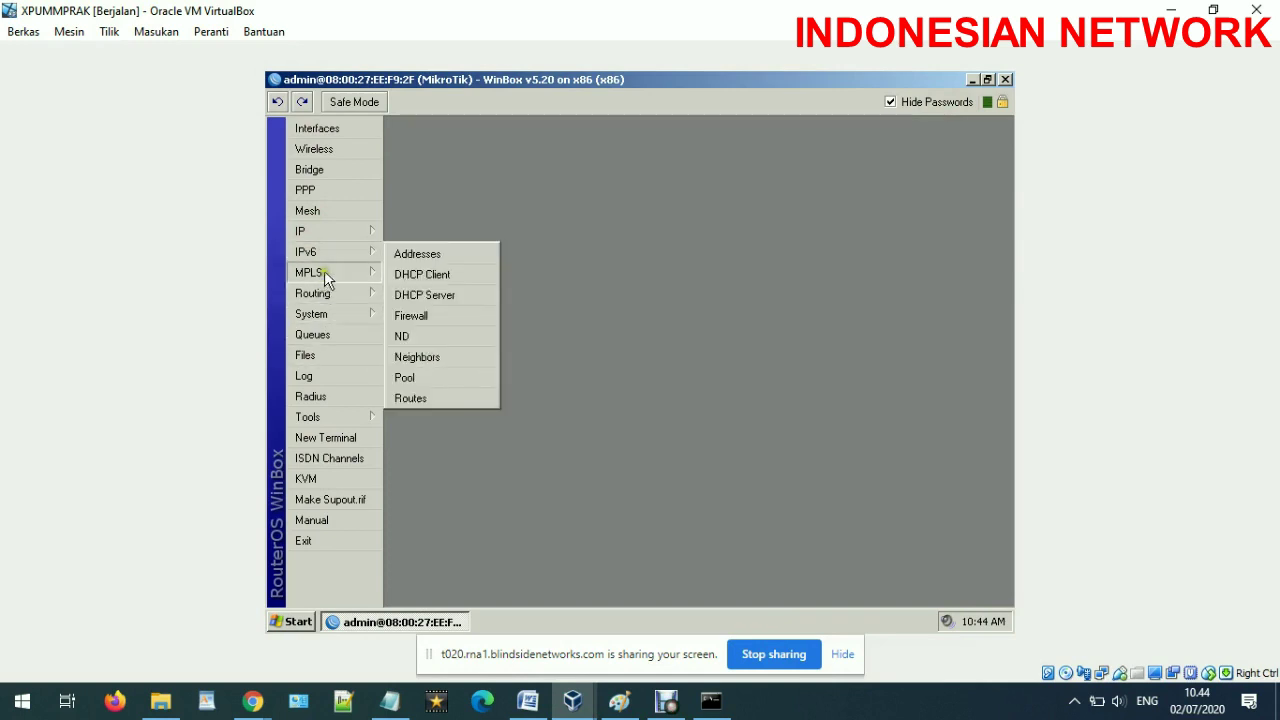
click(331, 236)
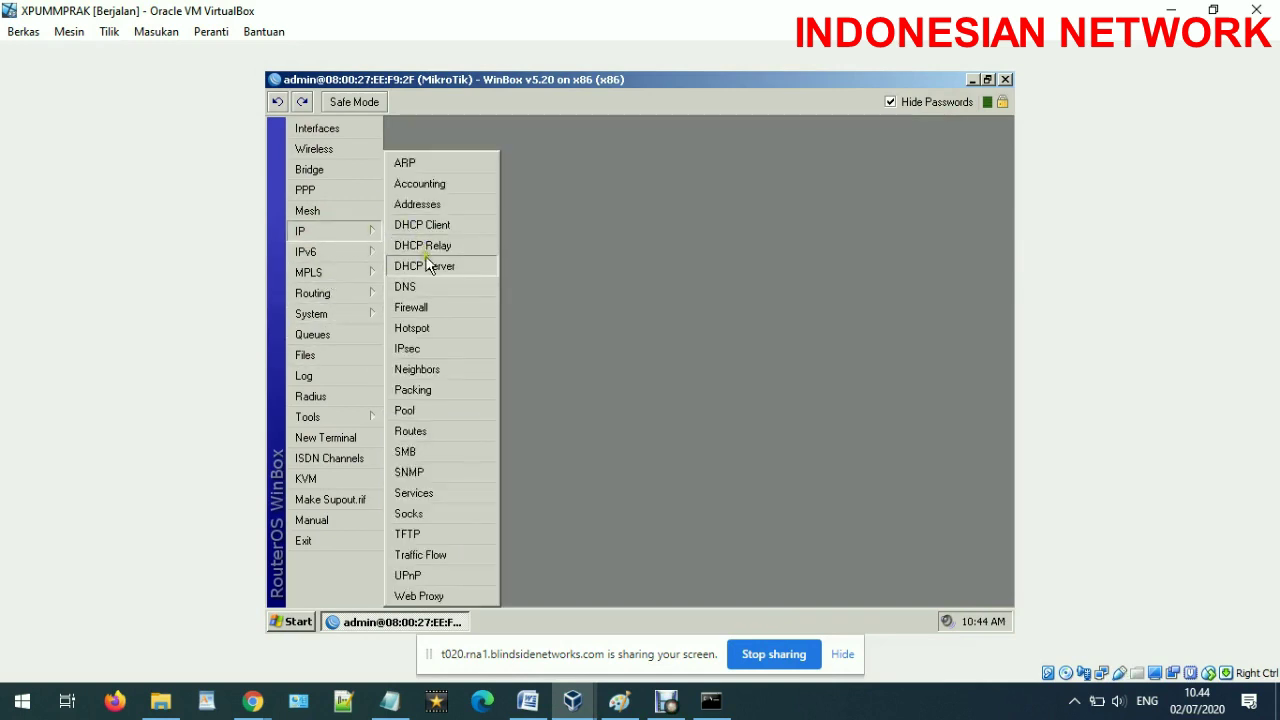
click(426, 228)
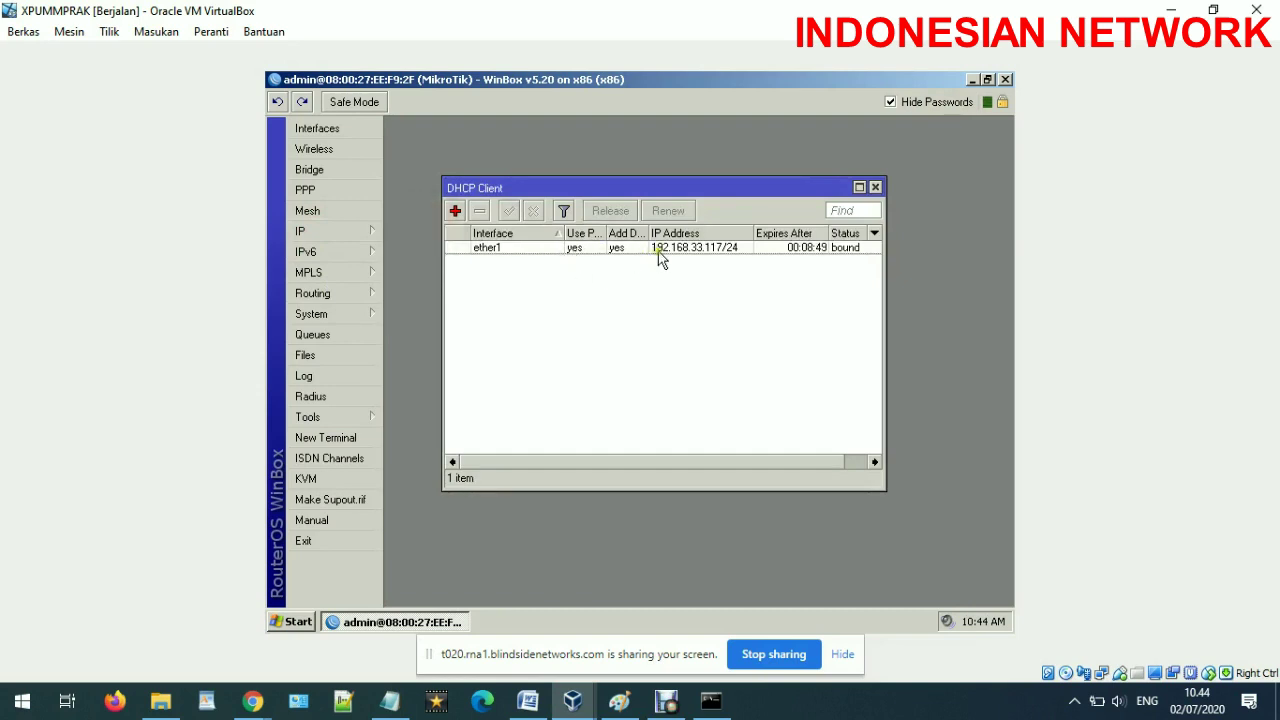
click(875, 187)
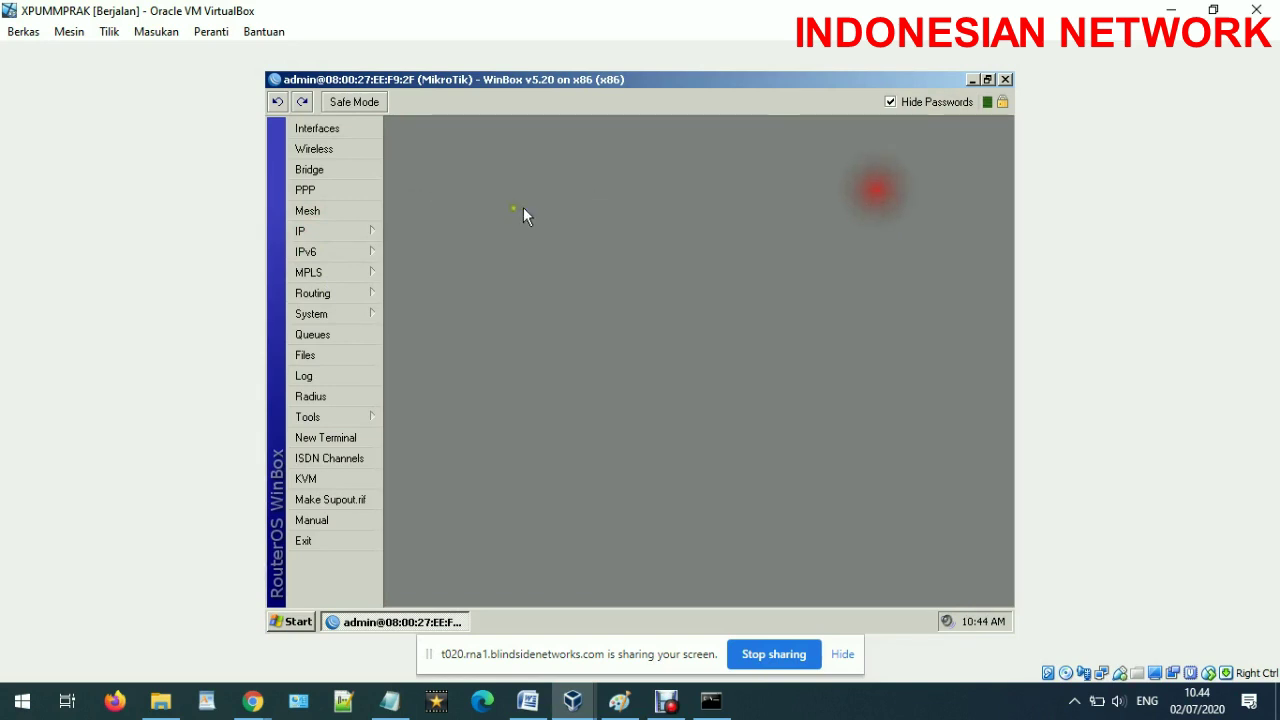
Step: Open the router's firewall and review its filter rules and NAT rules
click(366, 230)
click(449, 306)
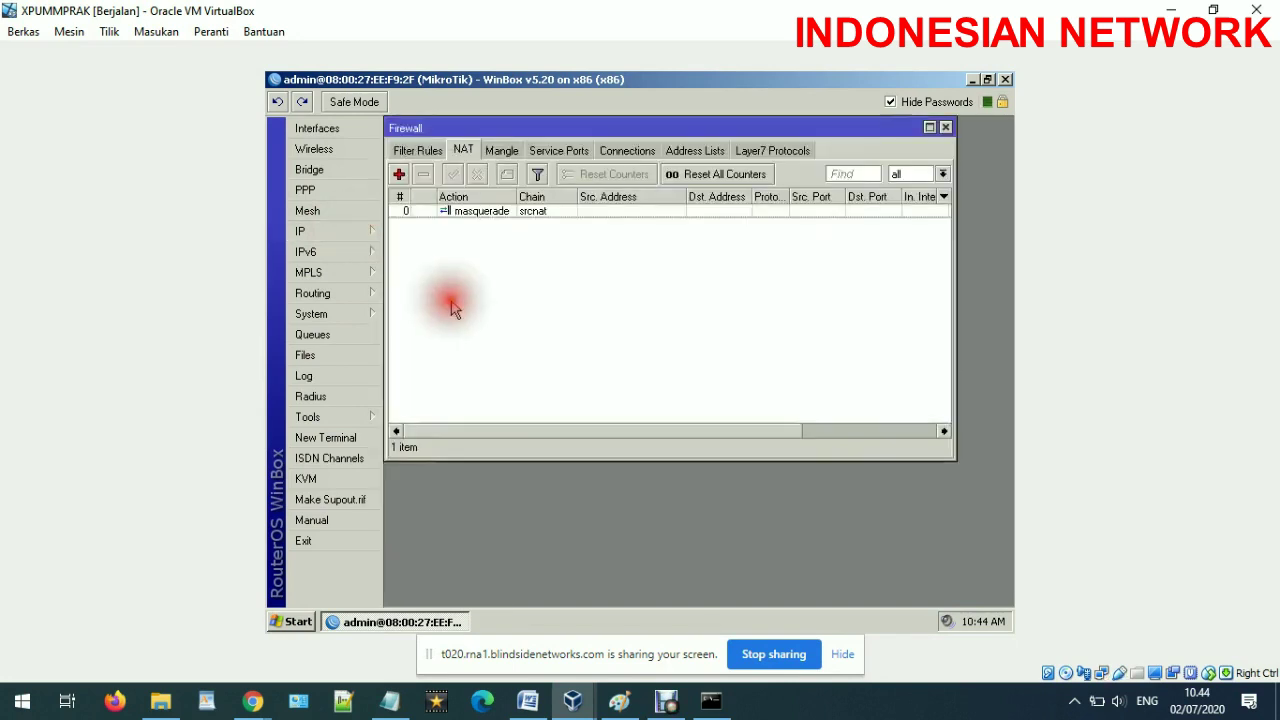
drag(470, 132, 516, 202)
click(464, 220)
mouse_move(745, 422)
mouse_down()
mouse_move(573, 323)
mouse_move(471, 288)
mouse_move(706, 434)
mouse_move(509, 321)
mouse_move(593, 423)
mouse_move(559, 364)
mouse_up()
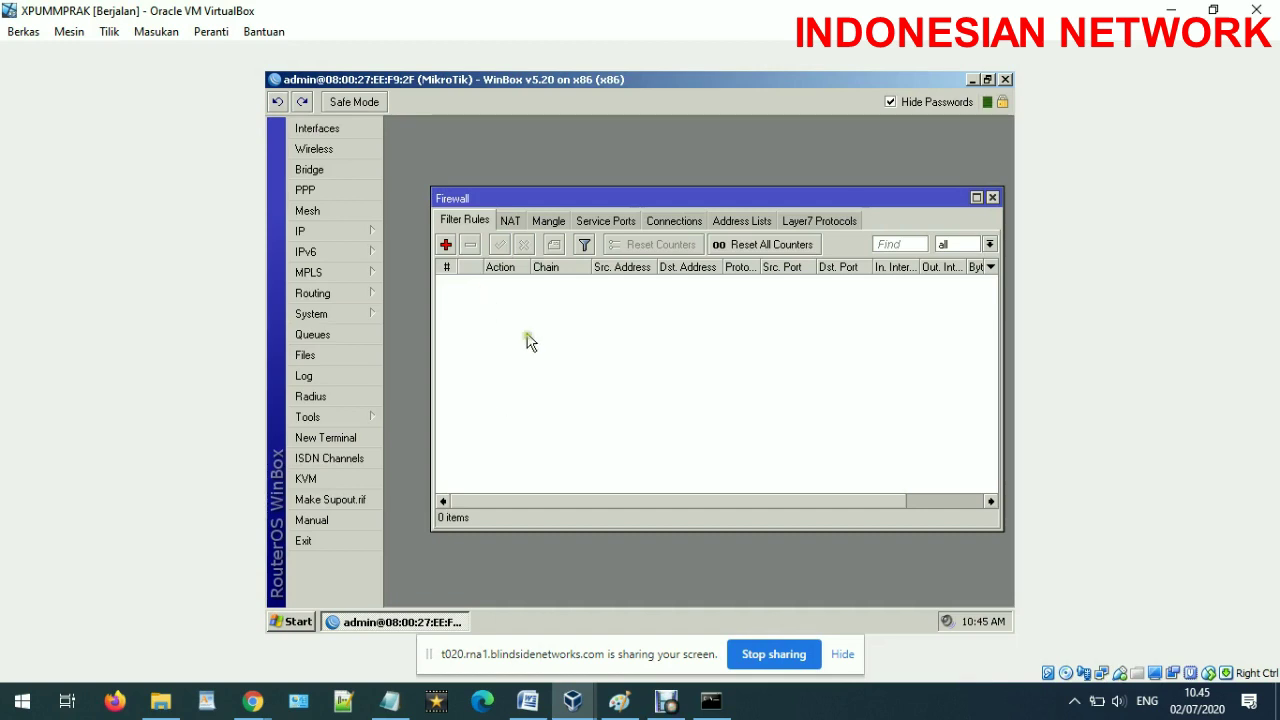
click(507, 222)
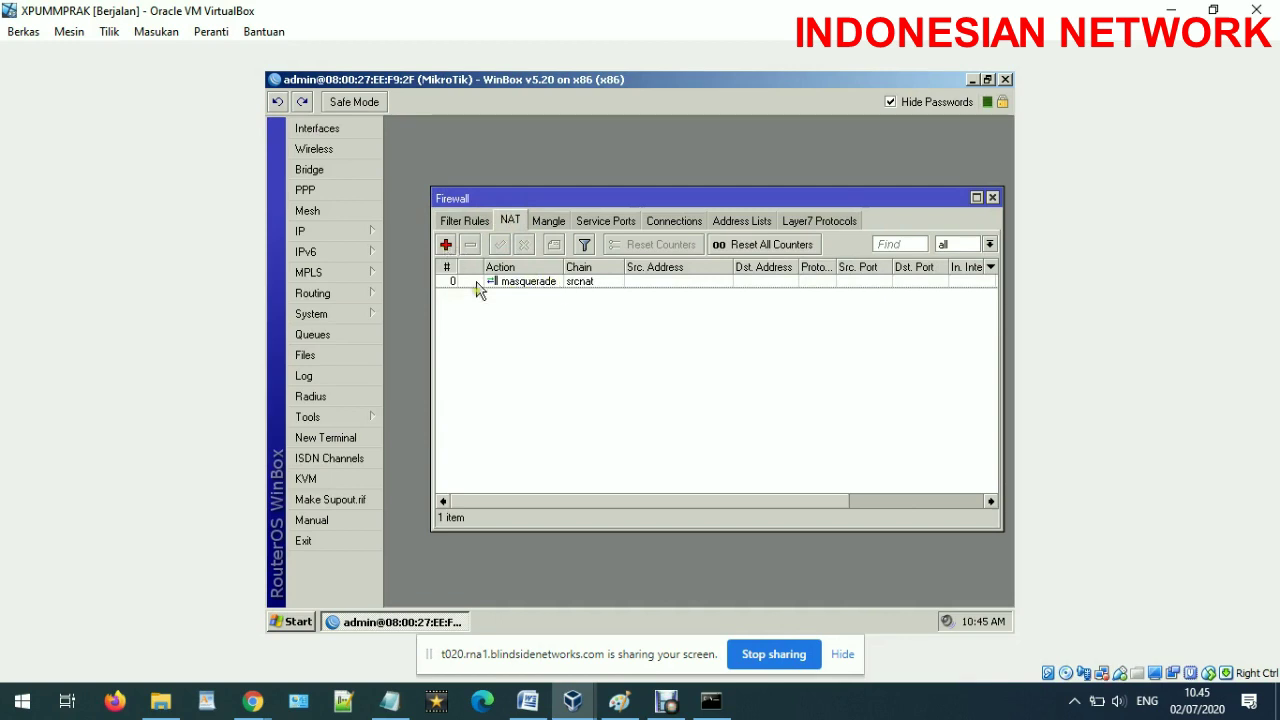
click(446, 245)
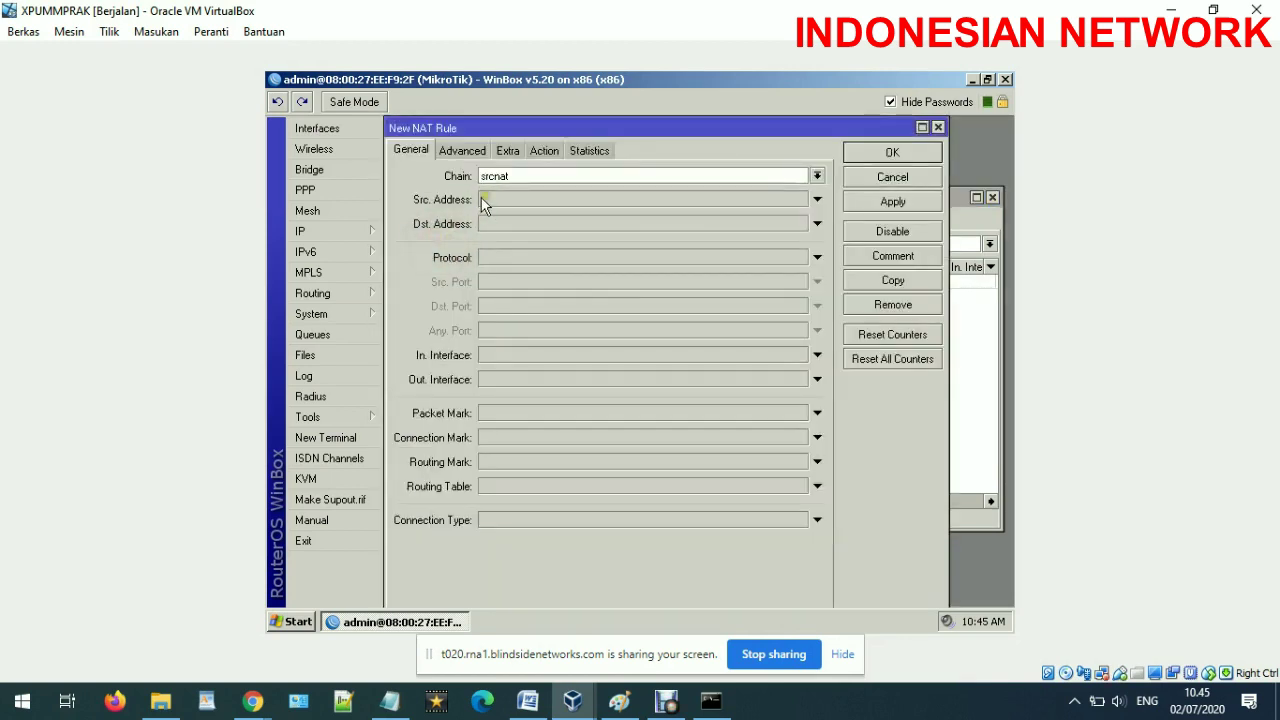
double_click(525, 177)
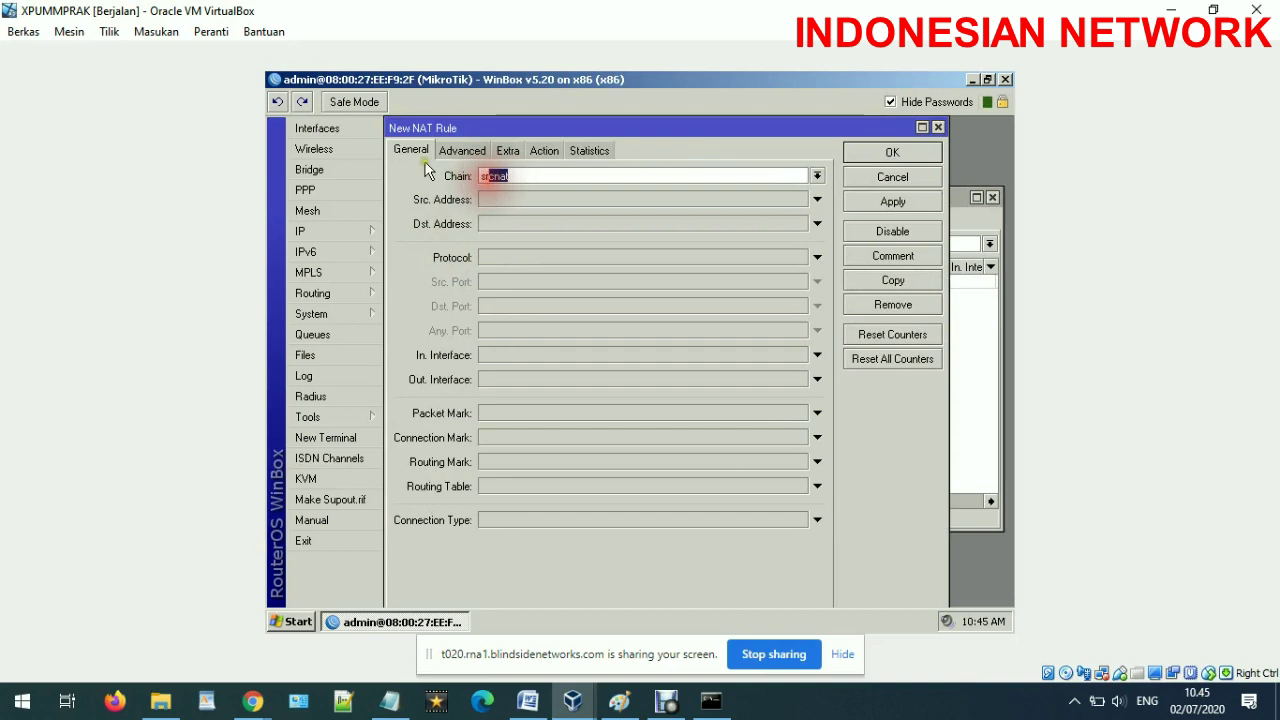
click(544, 150)
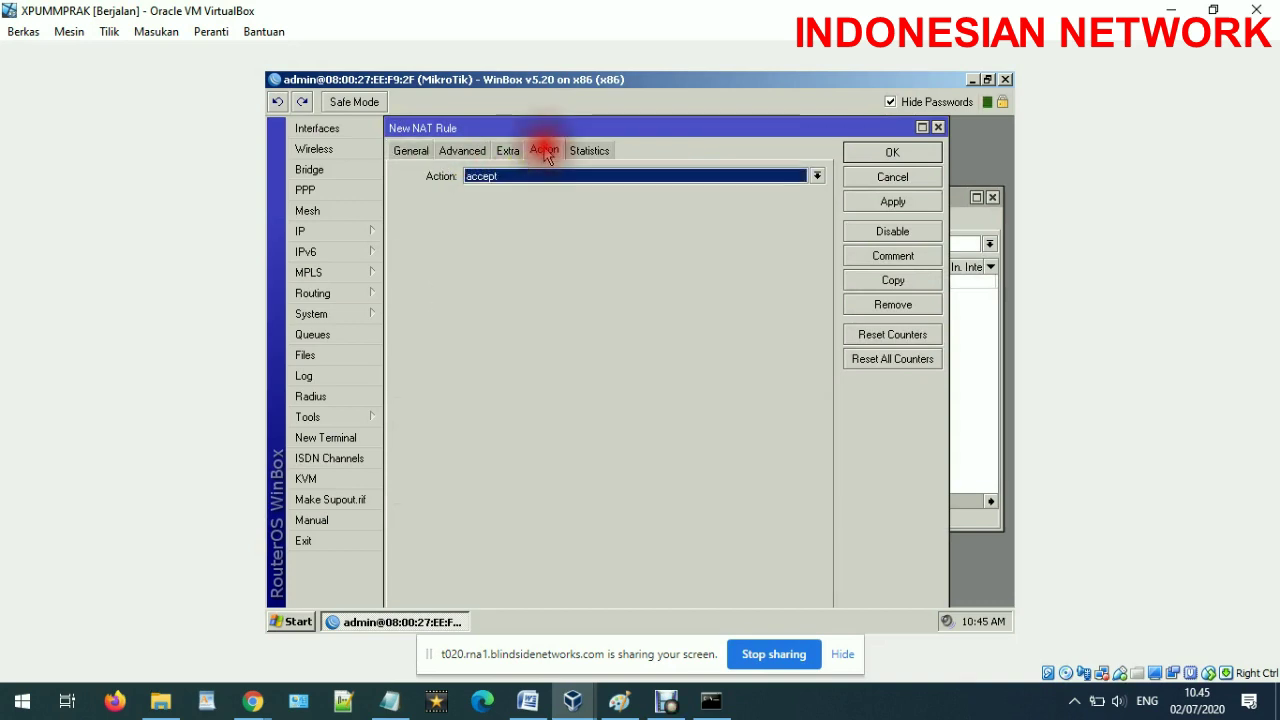
click(493, 178)
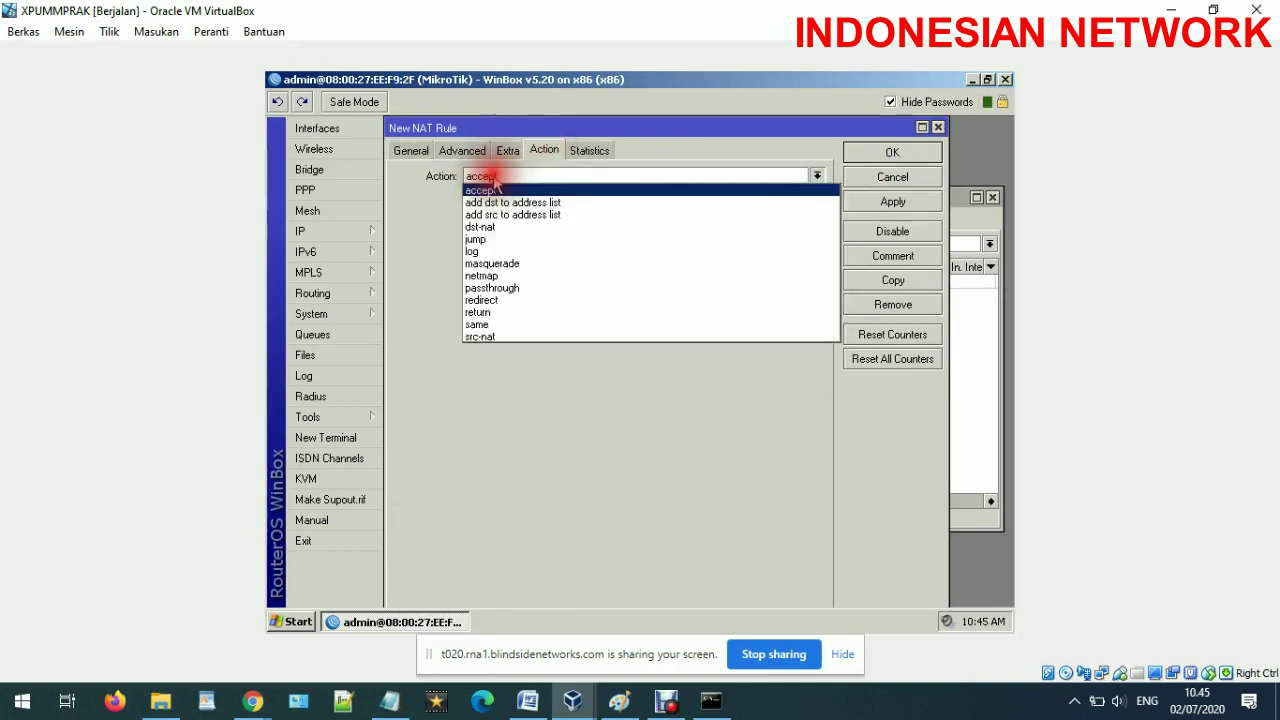
click(512, 263)
click(881, 180)
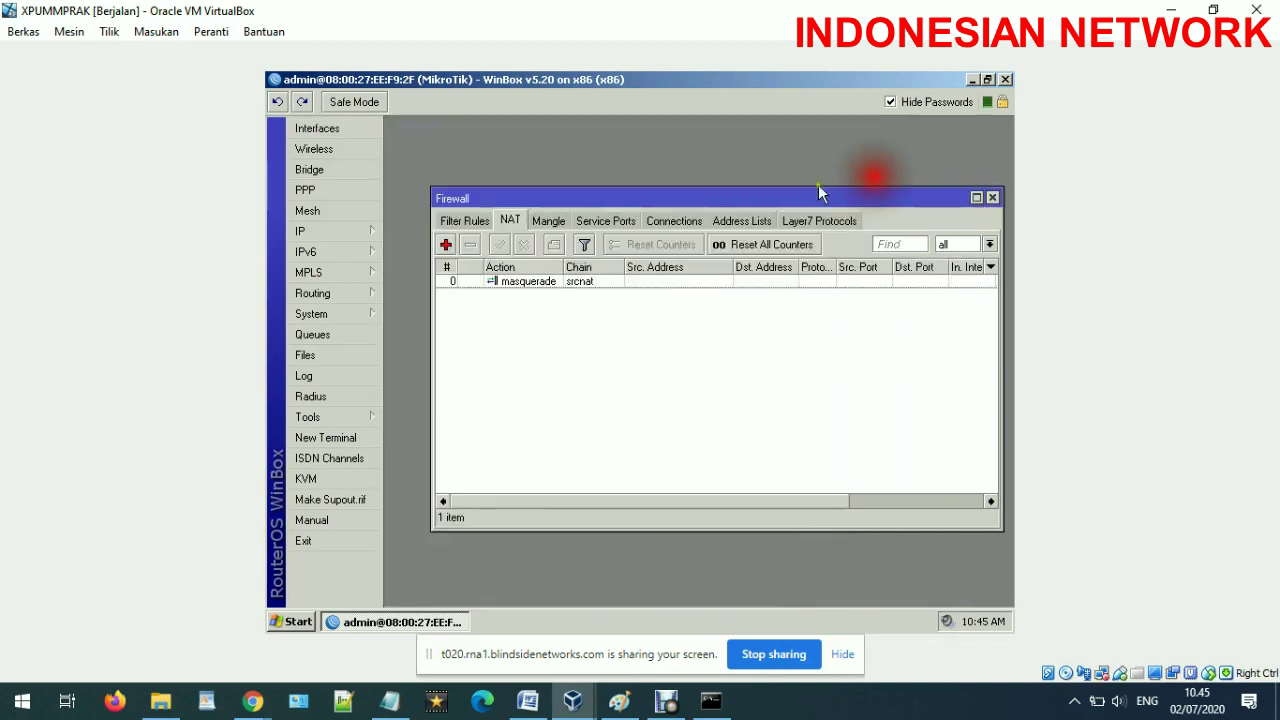
Step: Open the existing masquerade rule, review its chain and action settings and close it without changes
double_click(520, 249)
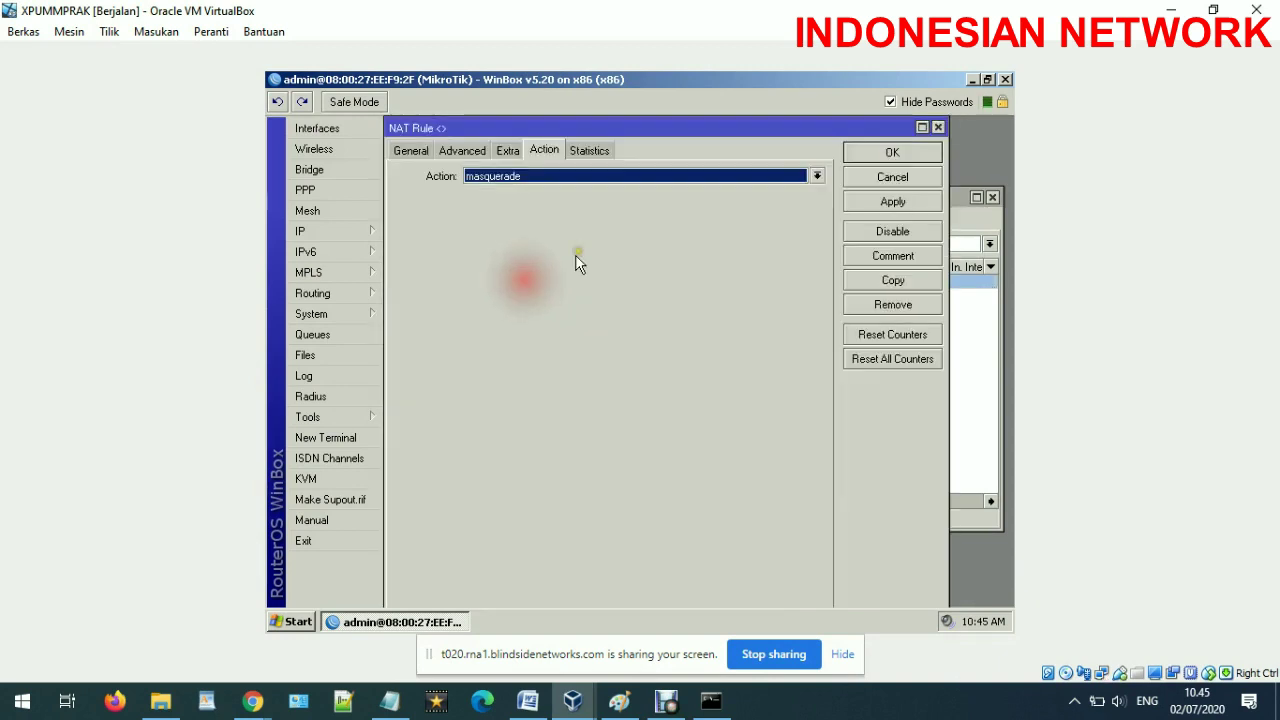
click(418, 151)
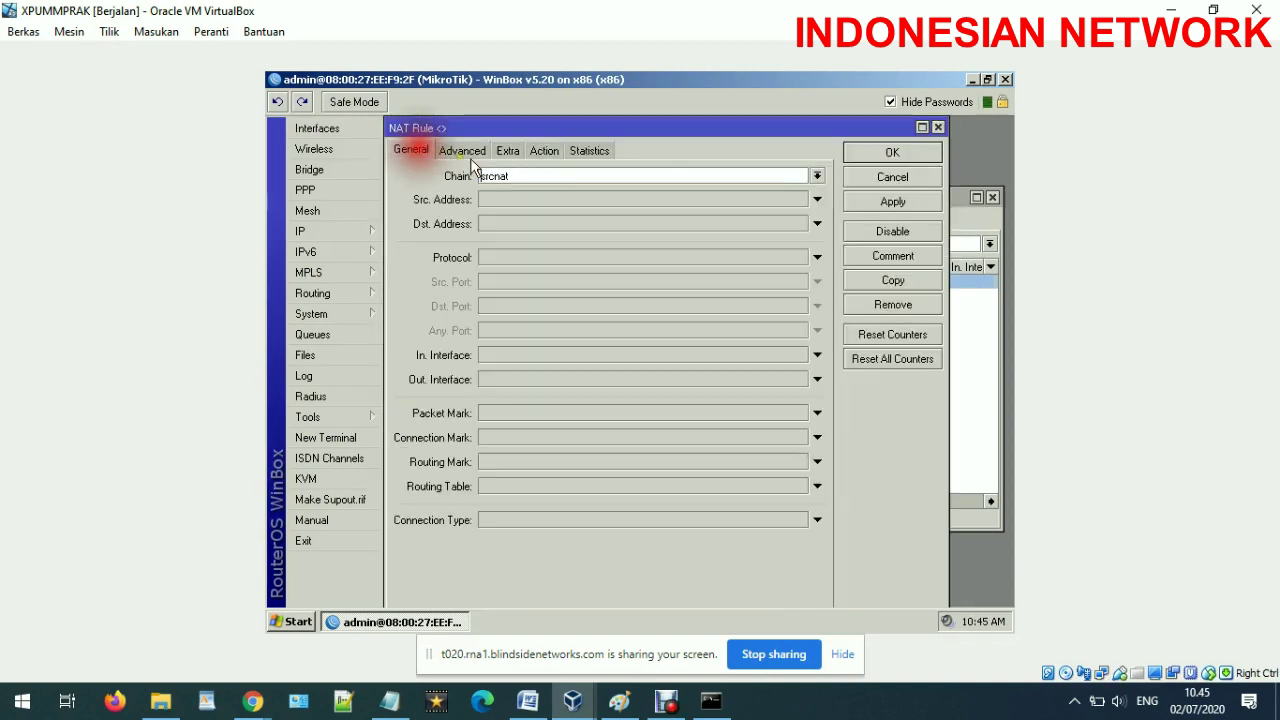
click(545, 151)
click(866, 178)
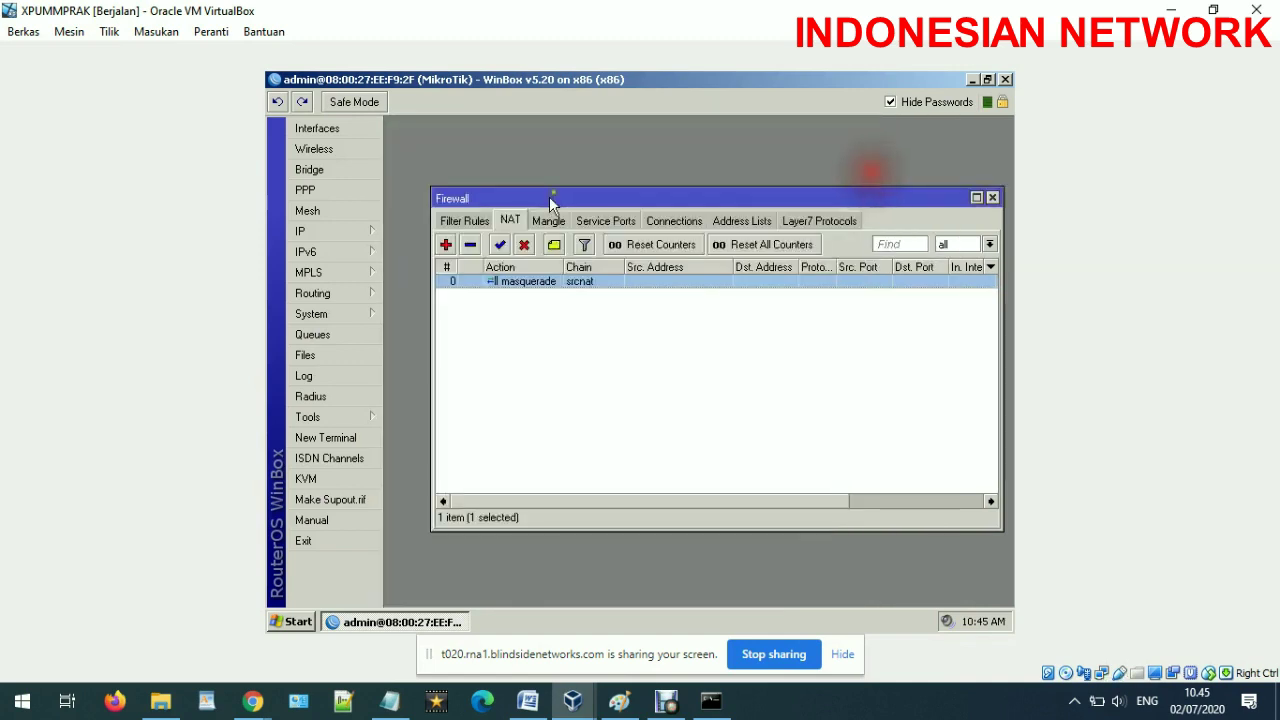
Step: Open the router's DHCP Server list, review the dhcp1 server's interface and address pool settings and close its settings without changes
click(318, 231)
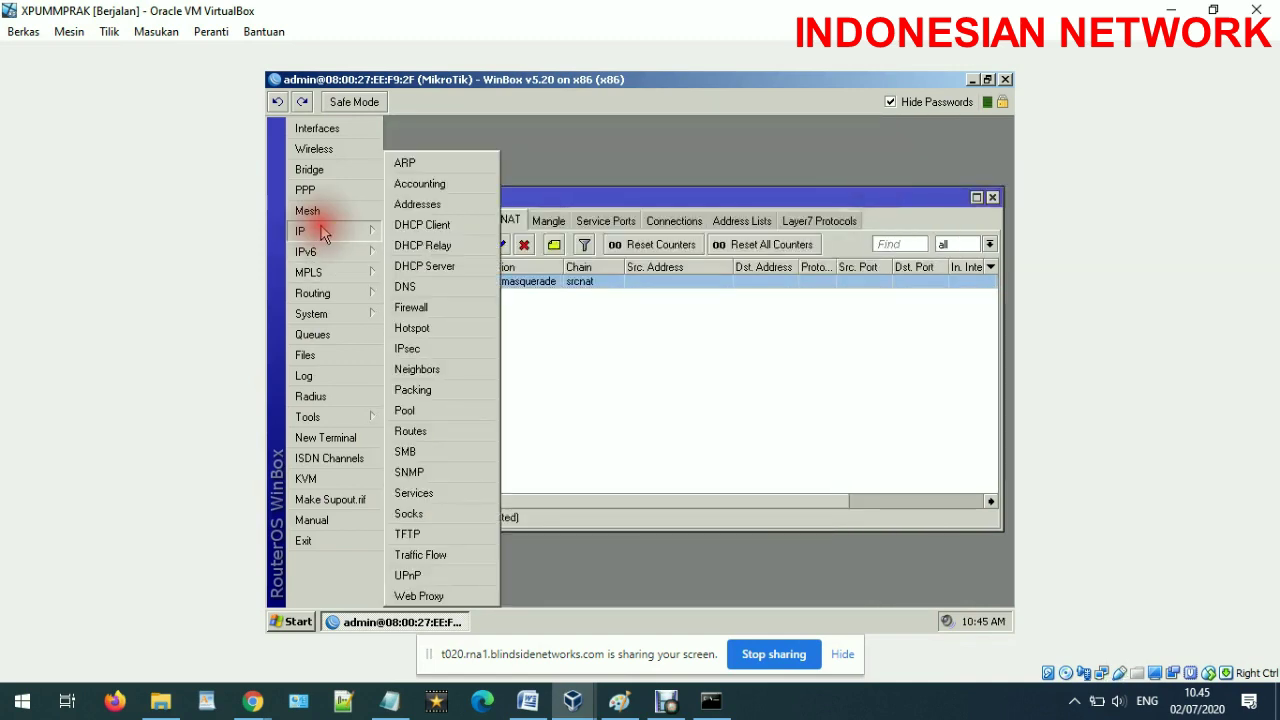
click(432, 265)
double_click(582, 270)
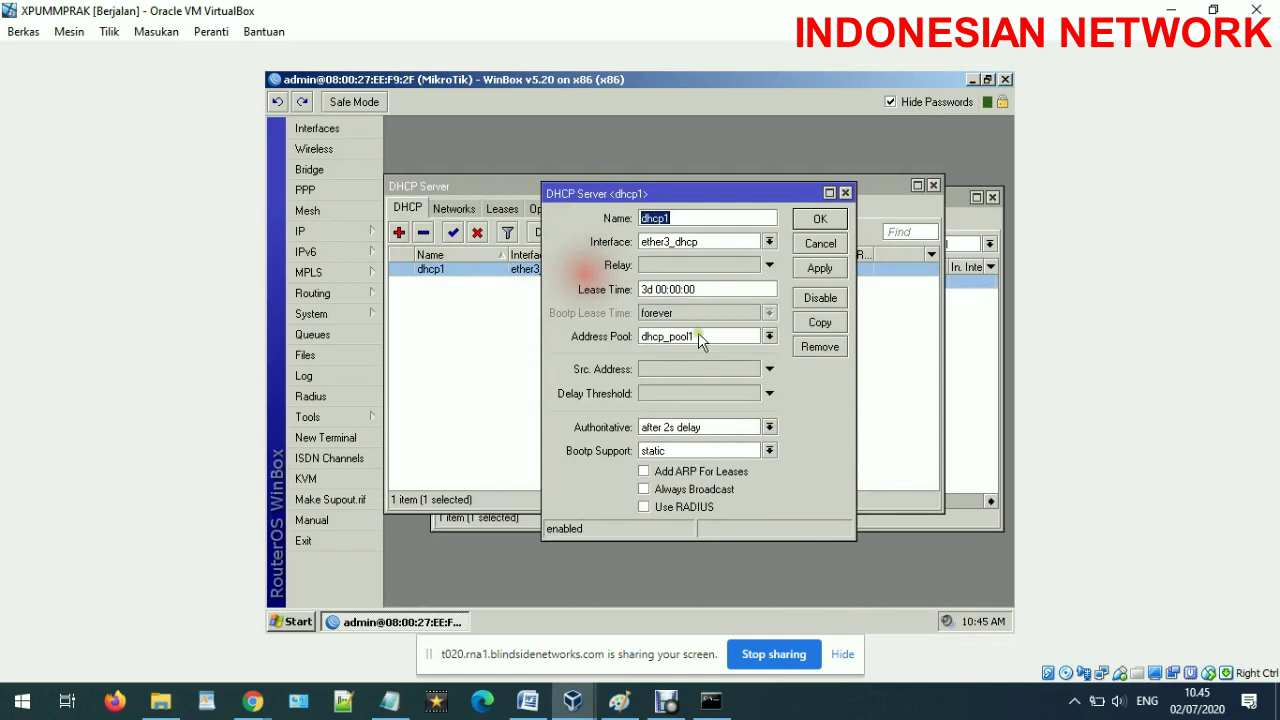
click(808, 244)
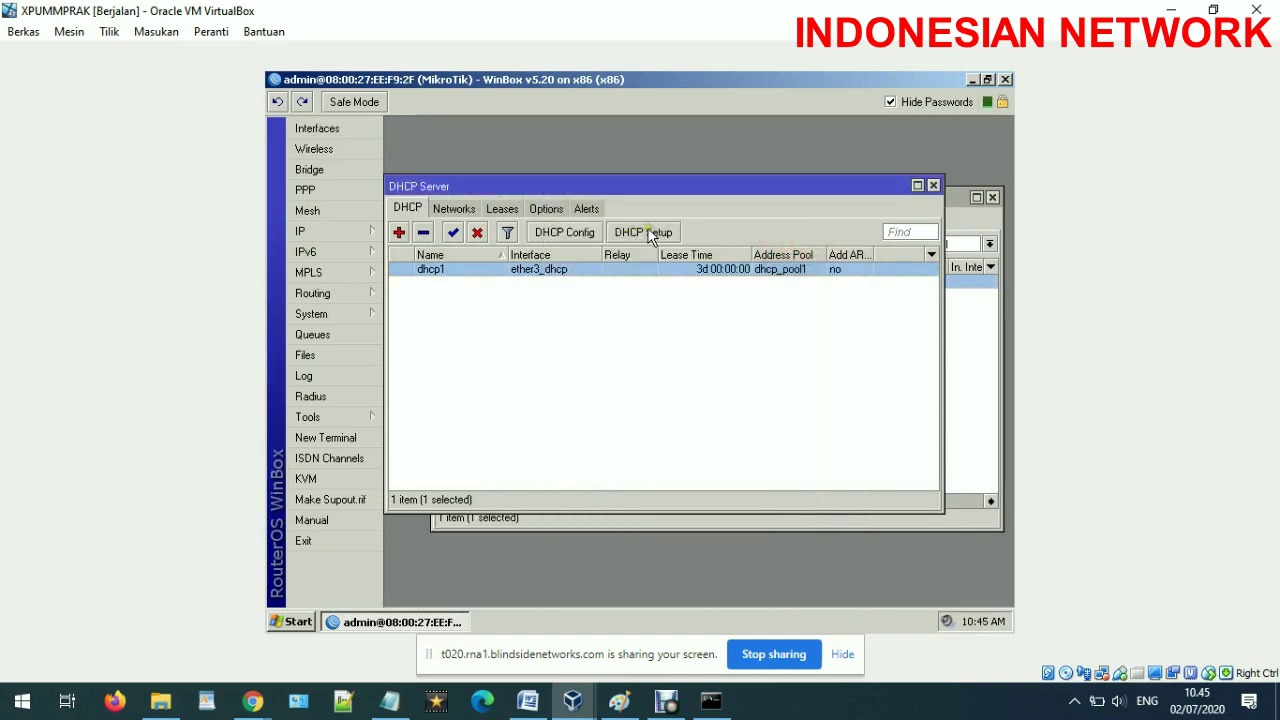
Step: Switch to the XPUMMPRAK_2 client VM and open its Network Connections window
click(574, 700)
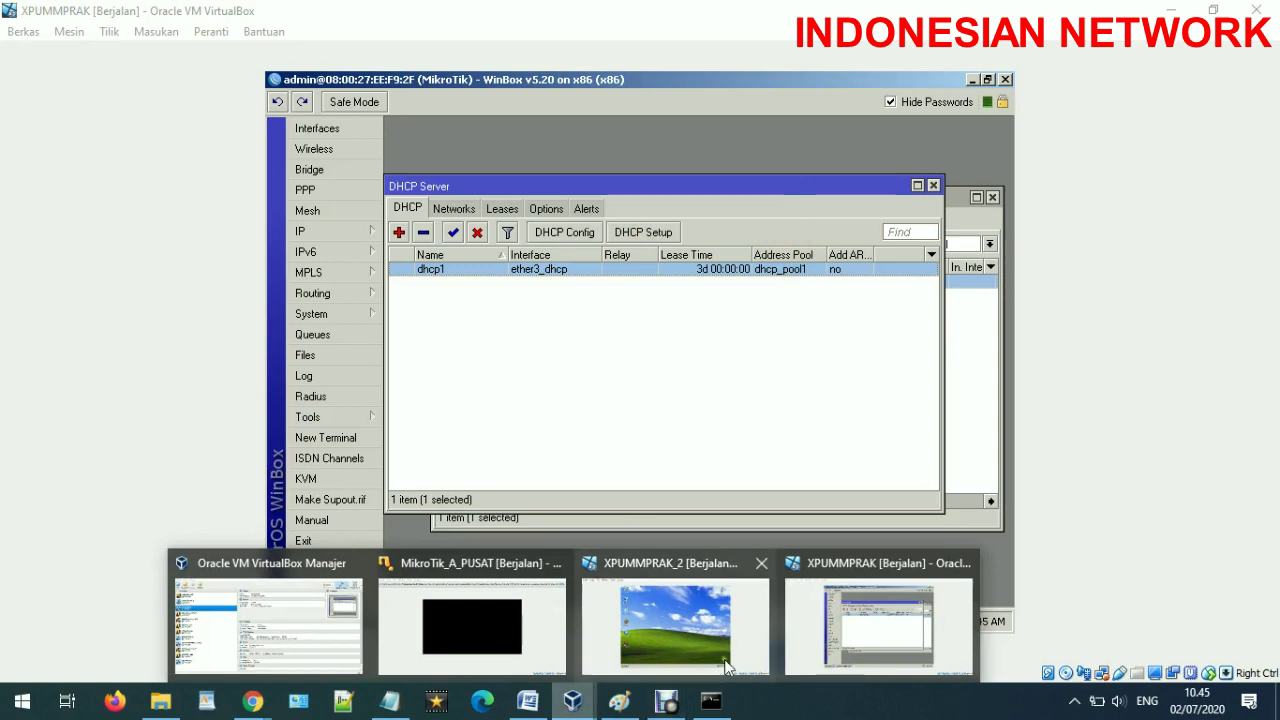
click(705, 622)
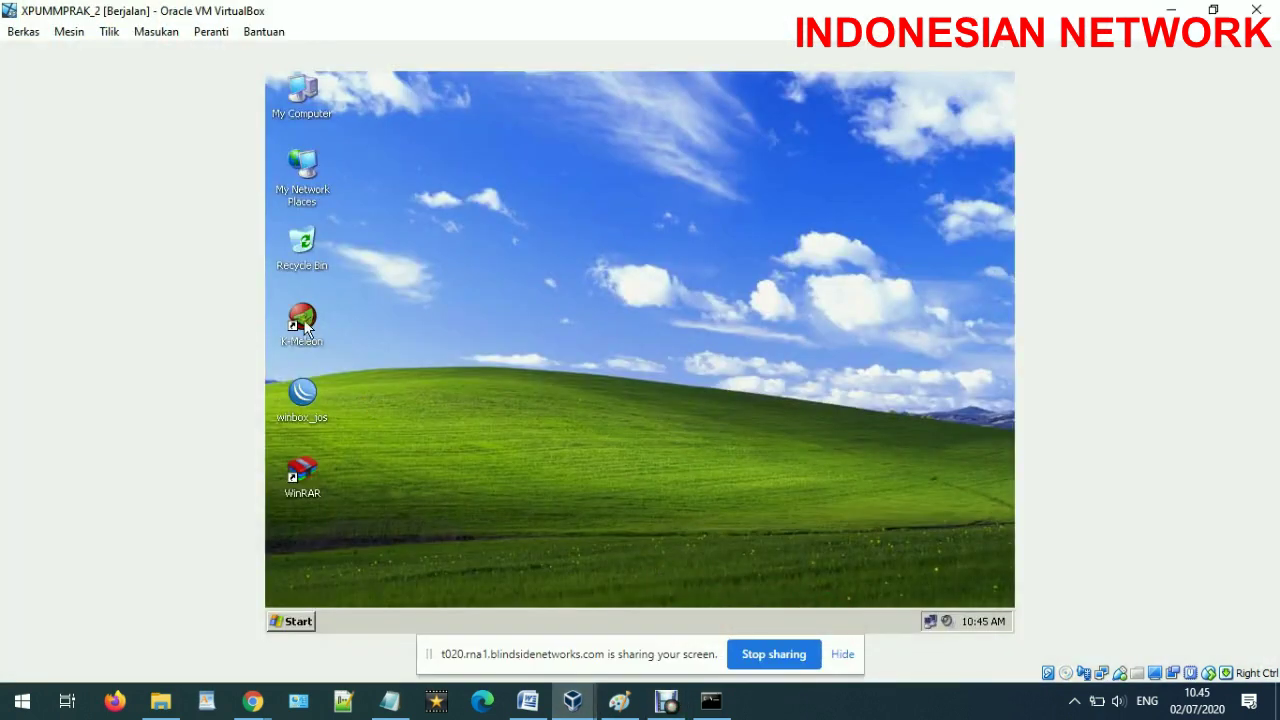
right_click(312, 205)
click(380, 354)
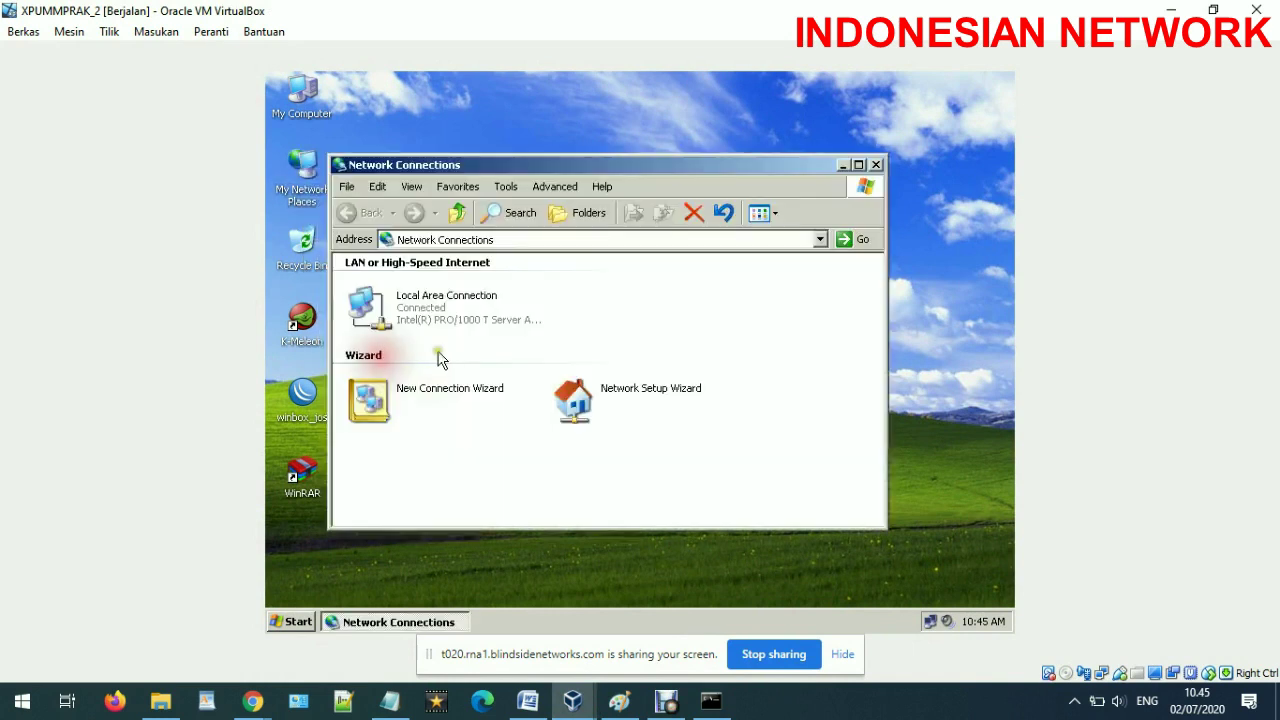
Step: Open the Local Area Connection's status and examine its DHCP-assigned IP address, gateway, DHCP server and DNS server details
right_click(420, 312)
click(458, 464)
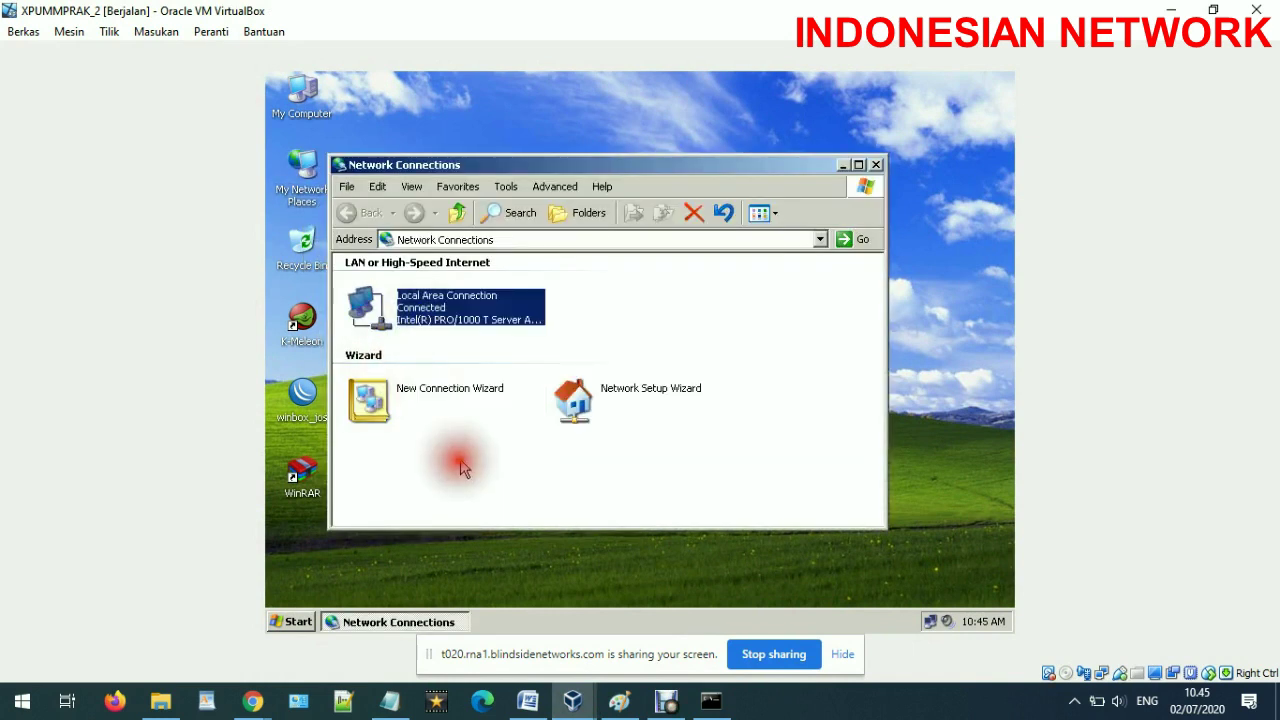
double_click(428, 280)
key(Escape)
key(Escape)
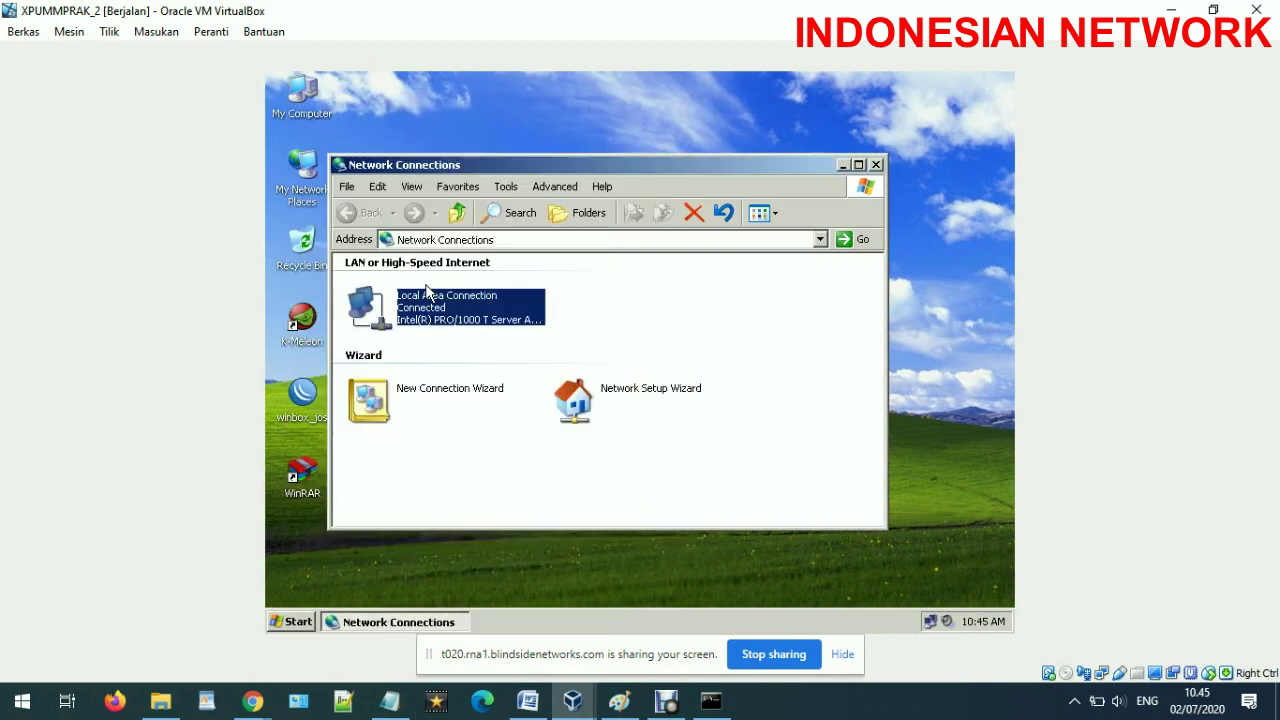
right_click(436, 305)
click(455, 323)
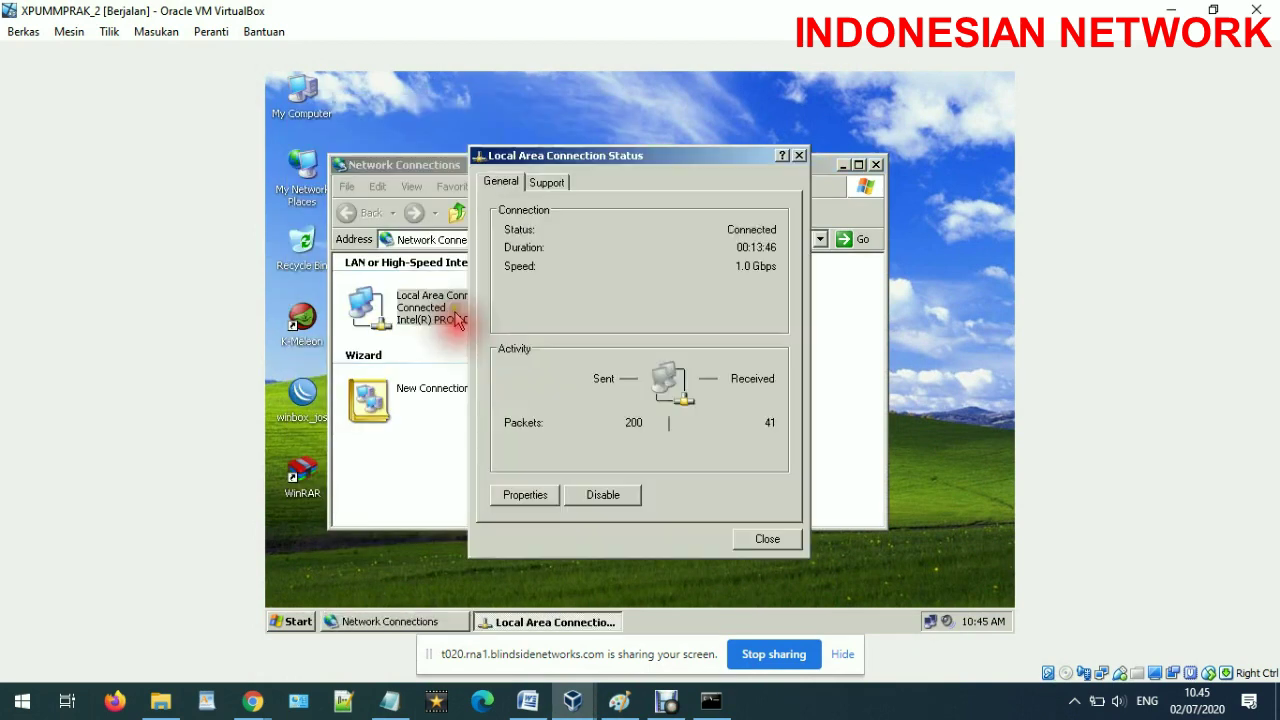
click(545, 183)
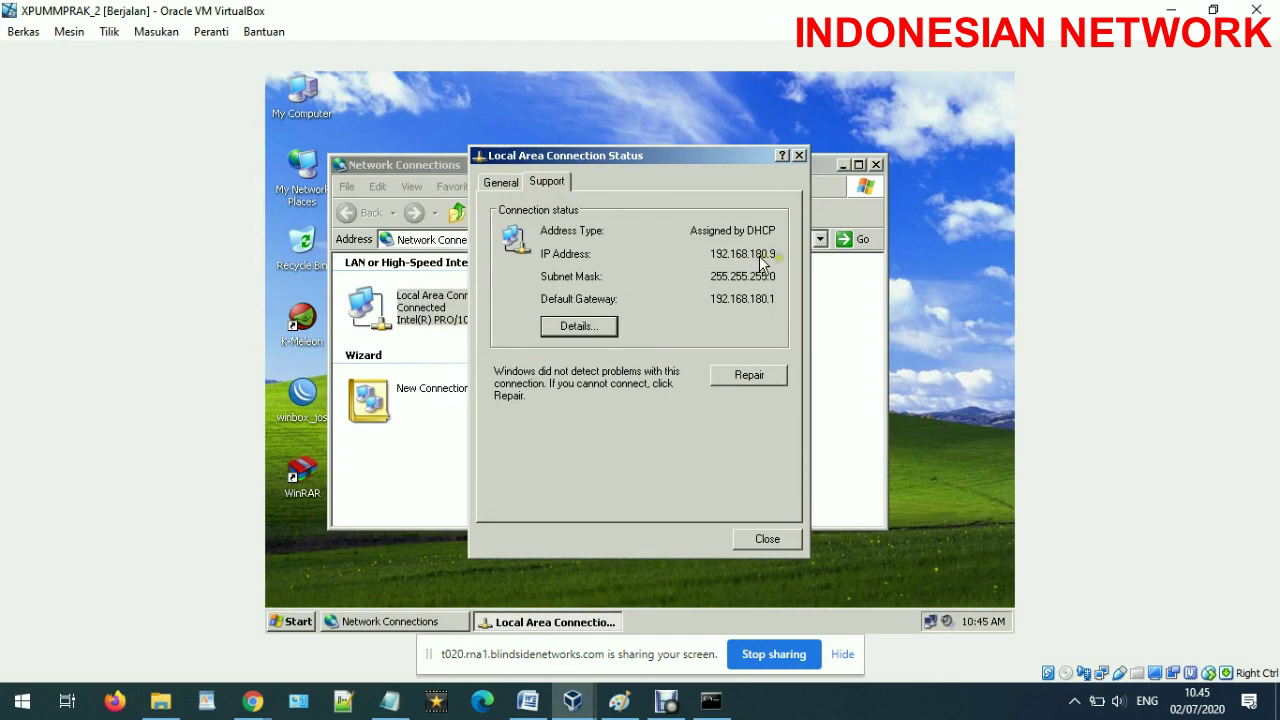
click(600, 324)
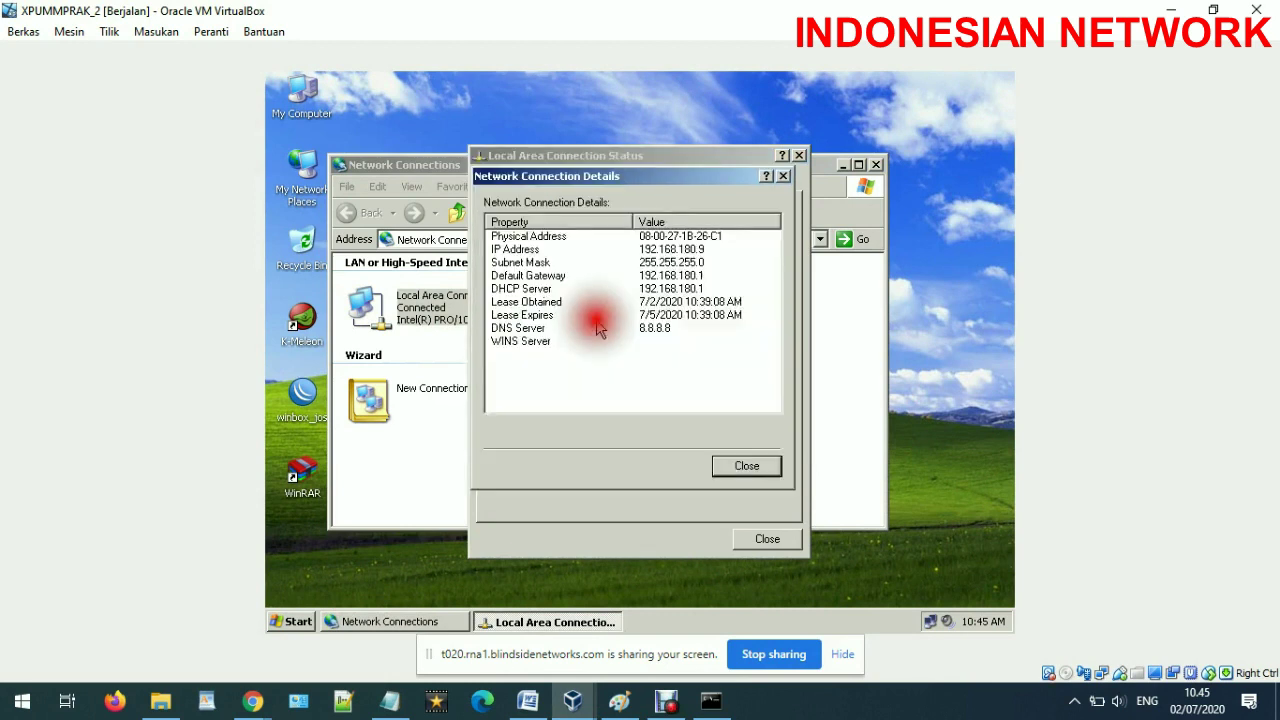
click(695, 289)
click(527, 331)
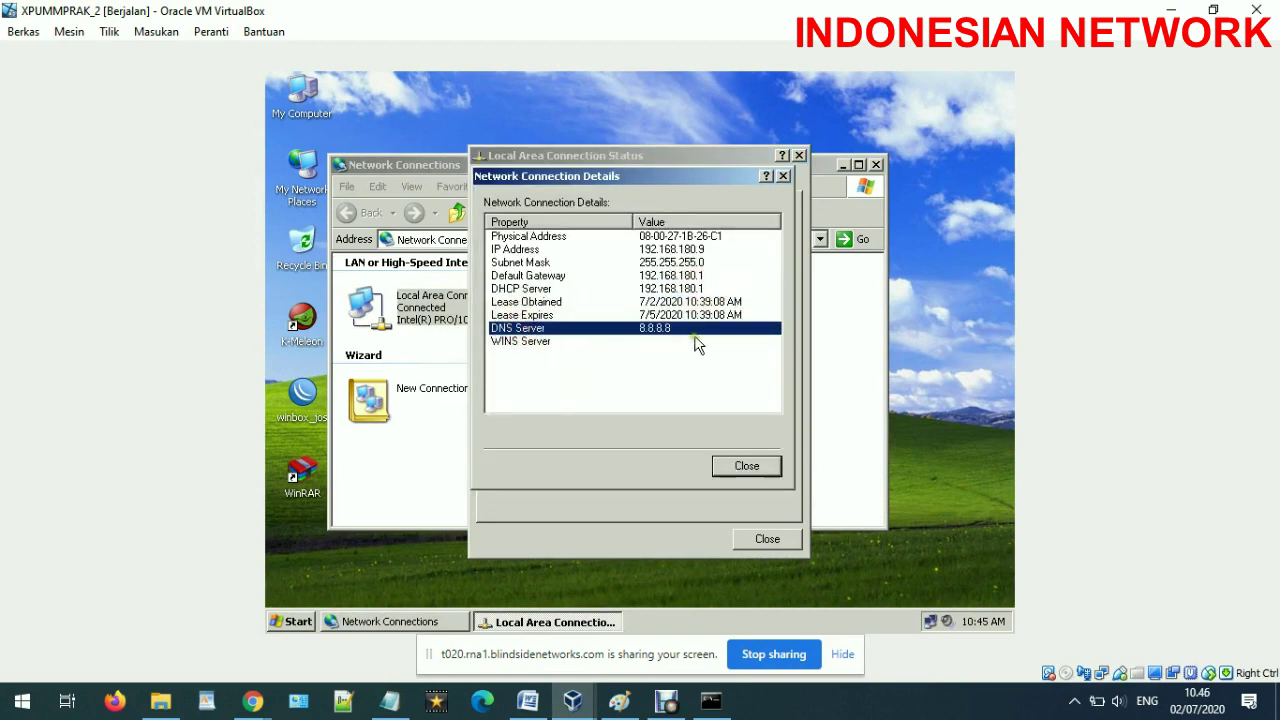
click(767, 539)
Step: Open a command prompt on the client VM and ping google.com
click(298, 622)
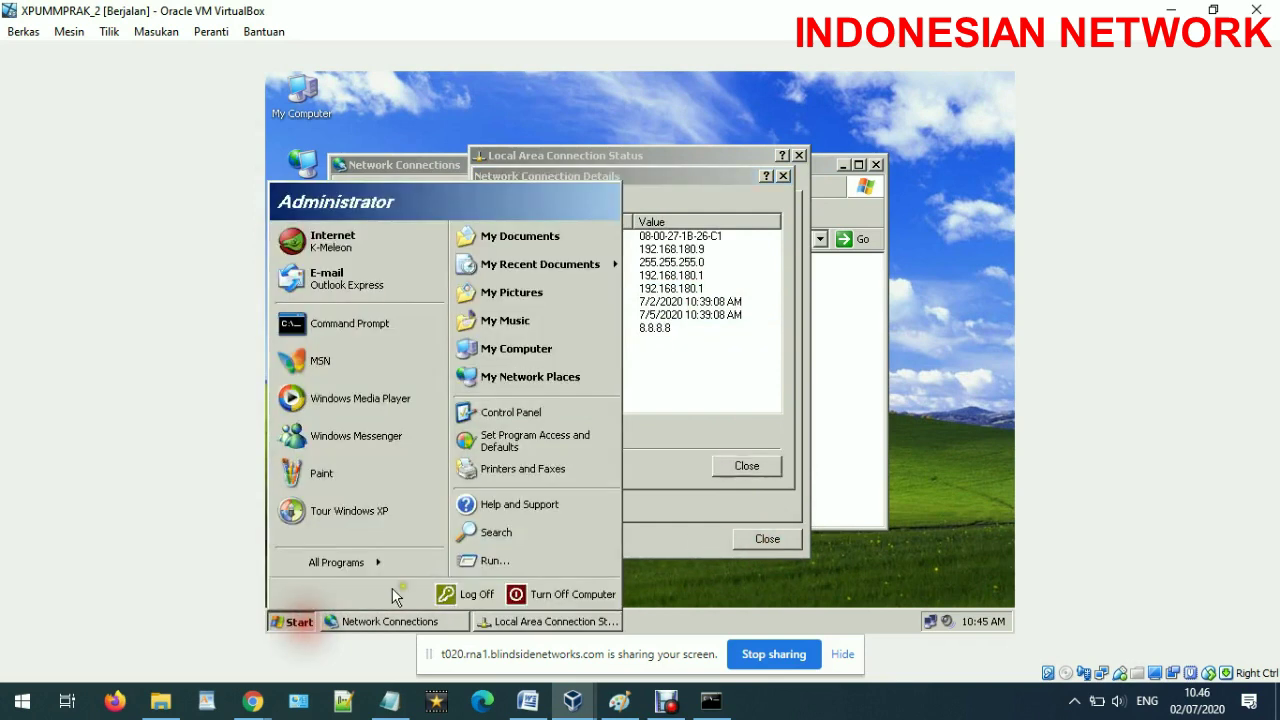
click(487, 564)
key(Return)
text(ping gioo)
text(le.com)
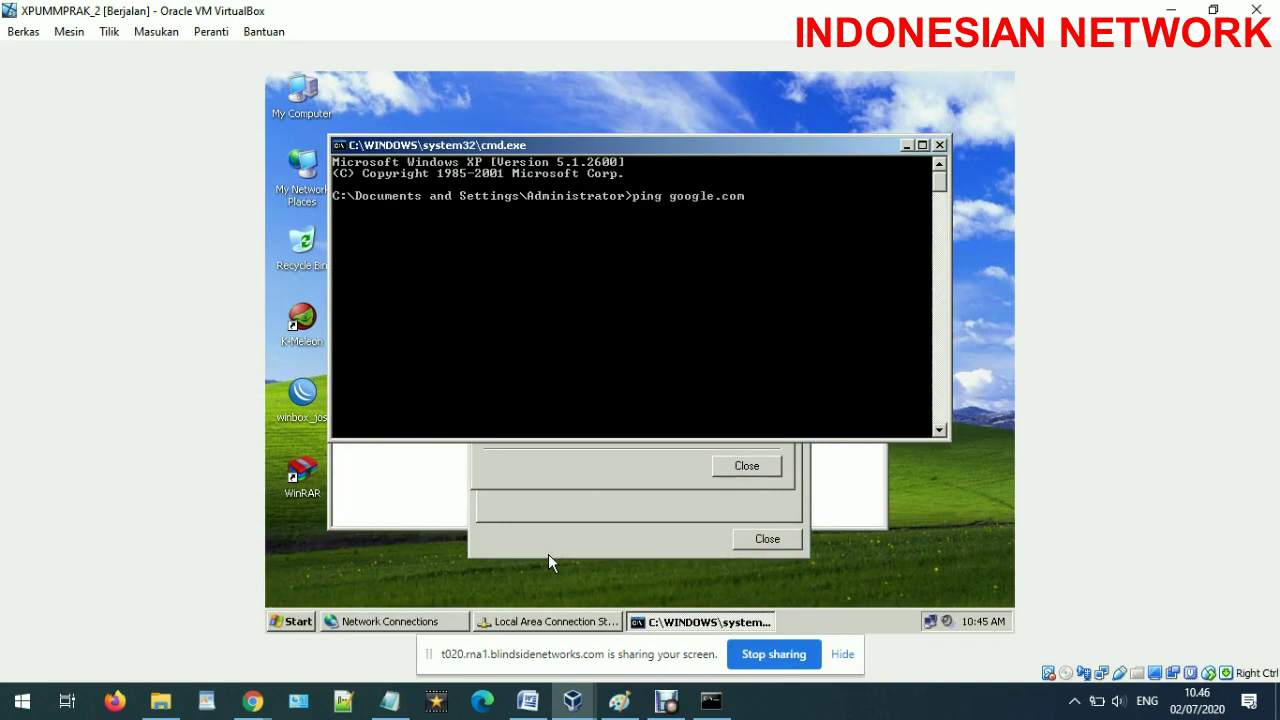
key(Return)
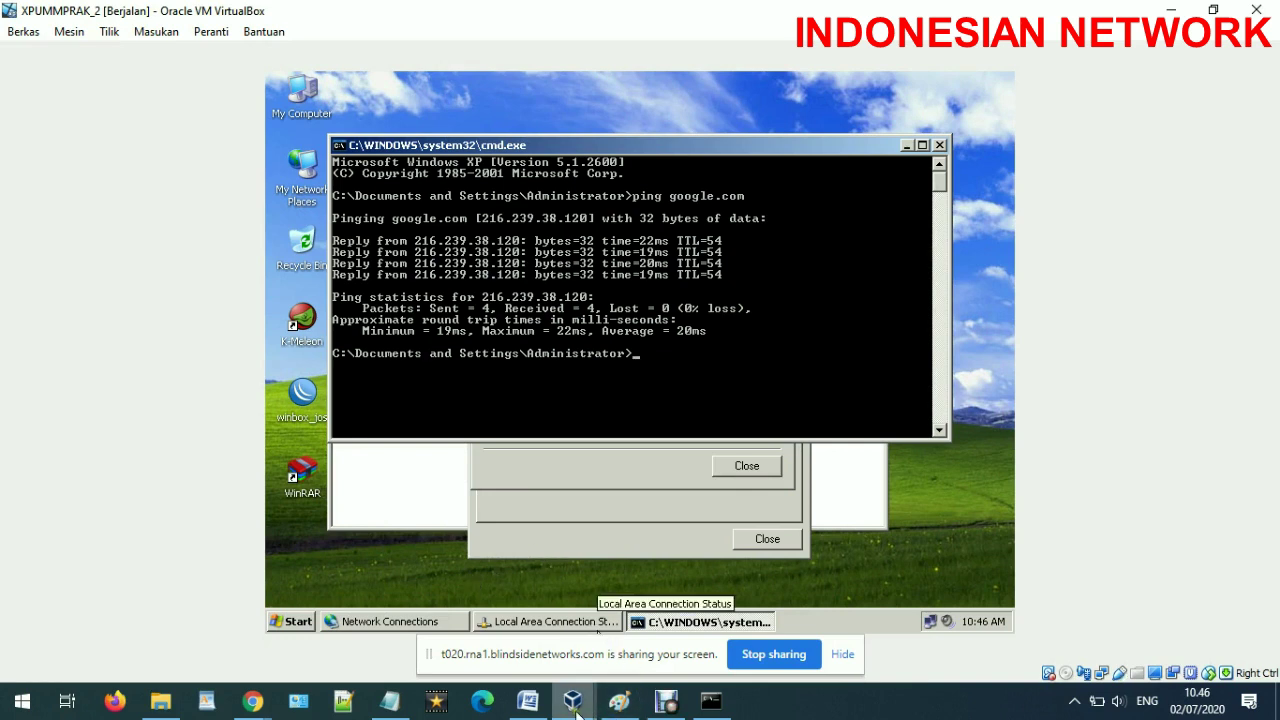
Step: Switch back to the XPUMMPRAK VM, check the masquerade NAT rule's action in the firewall and view the filter rules
mouse_move(585, 708)
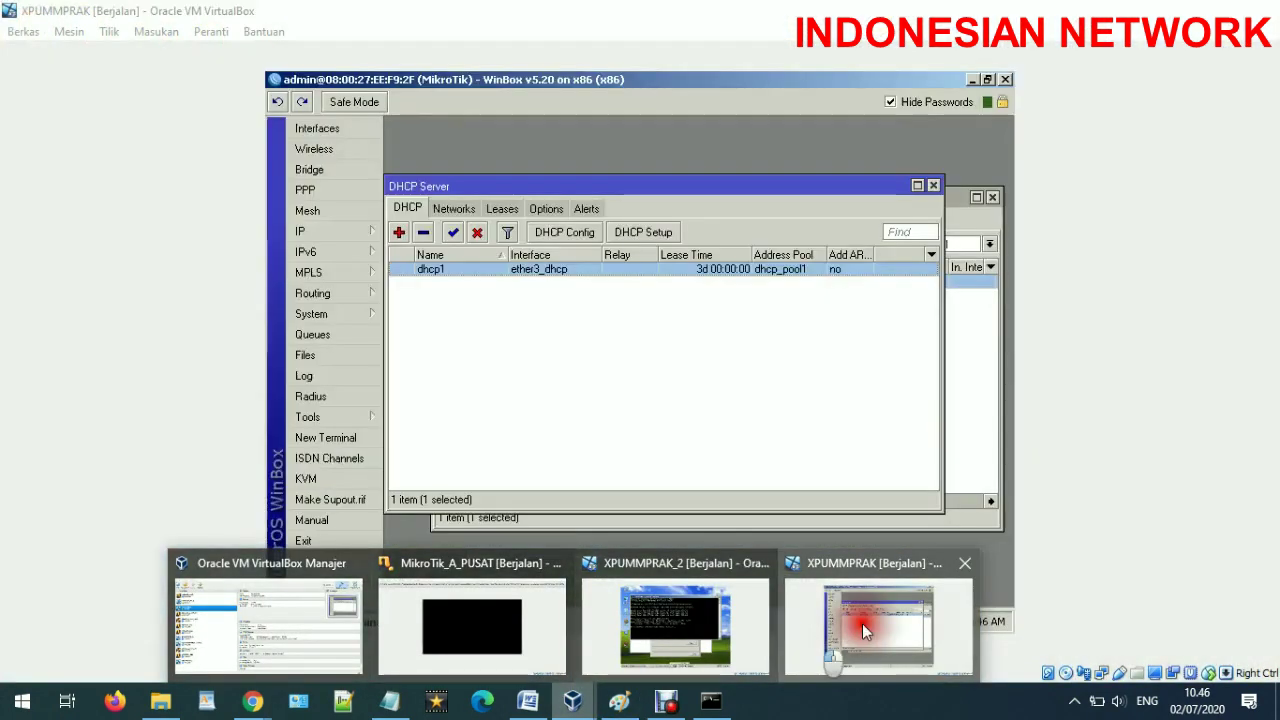
click(862, 623)
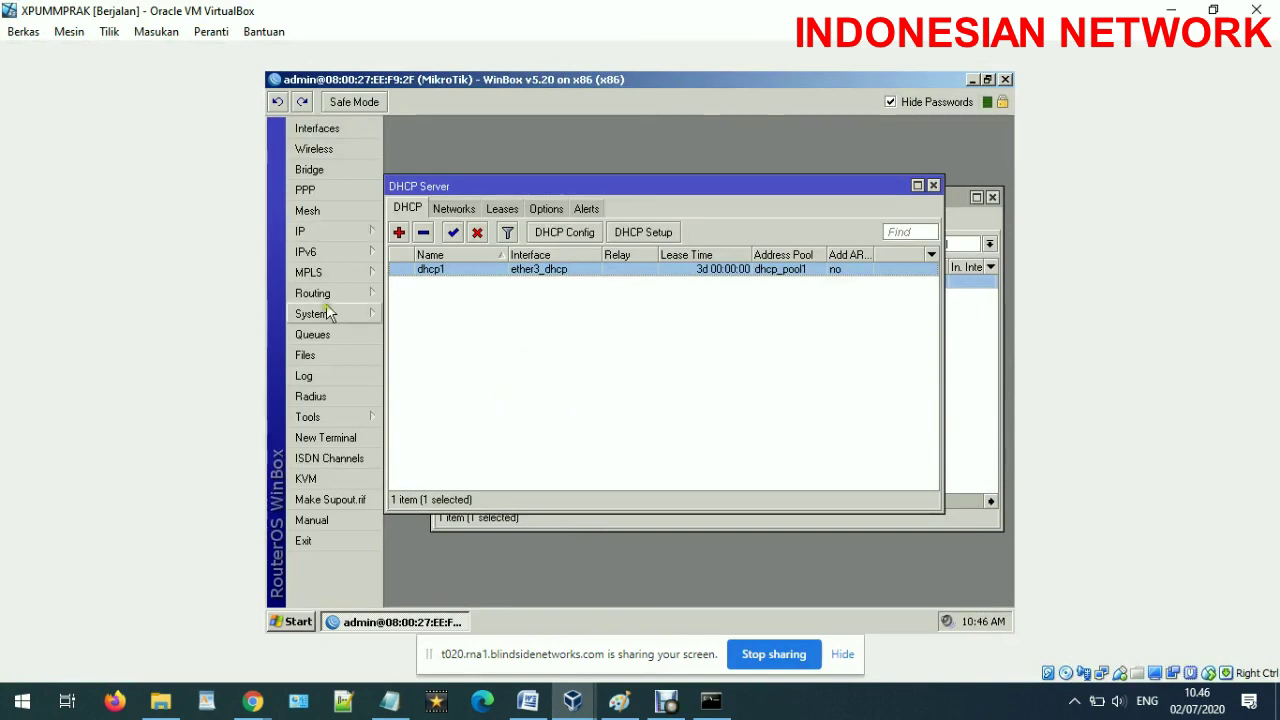
click(327, 238)
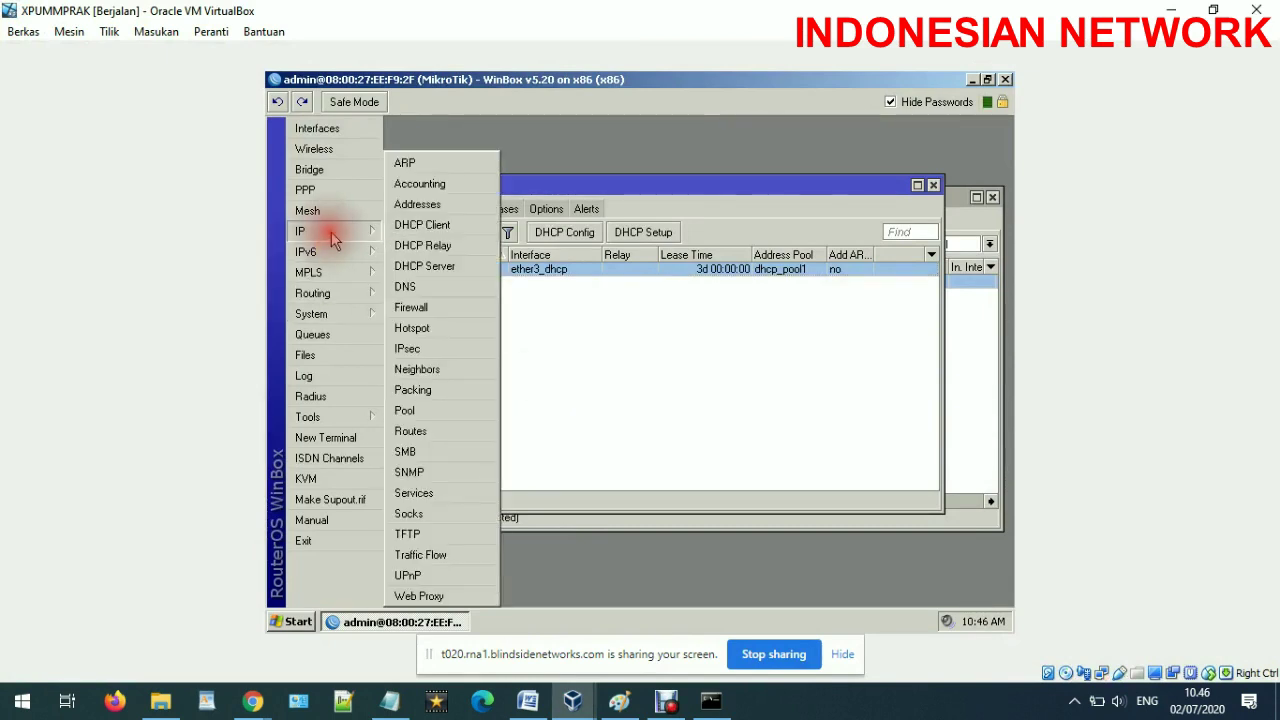
click(408, 306)
double_click(503, 283)
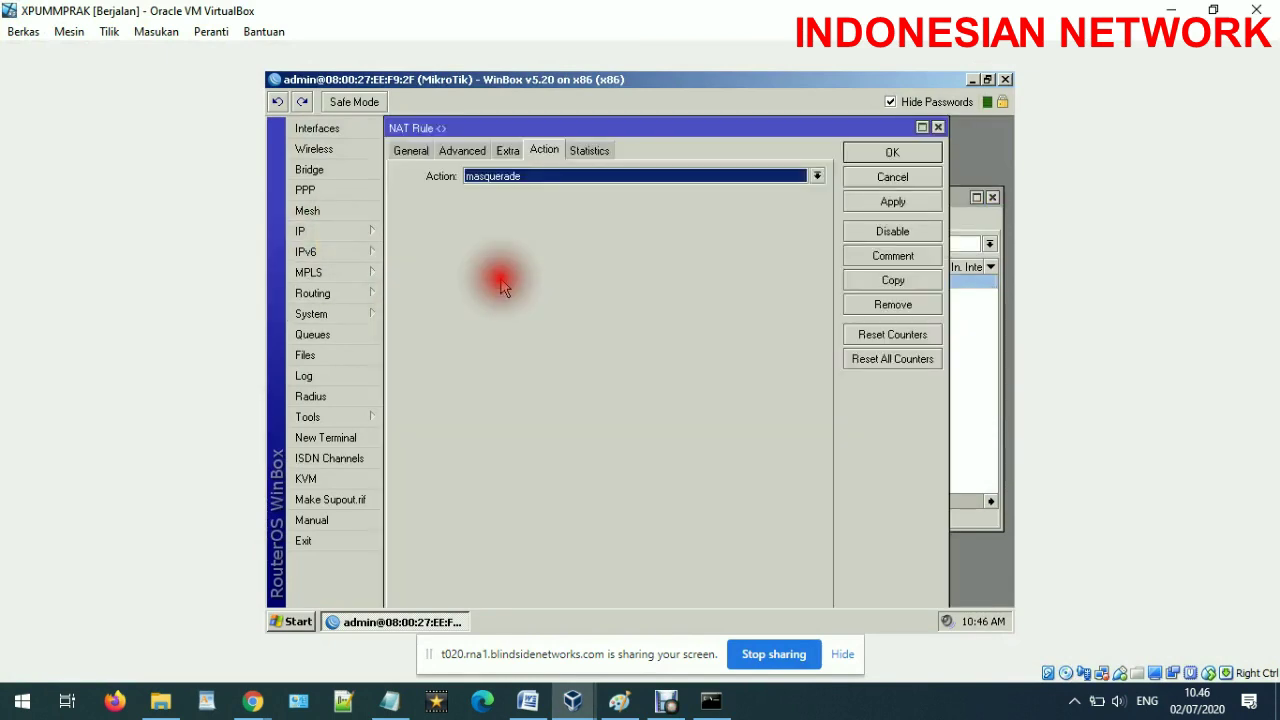
key(Escape)
click(464, 221)
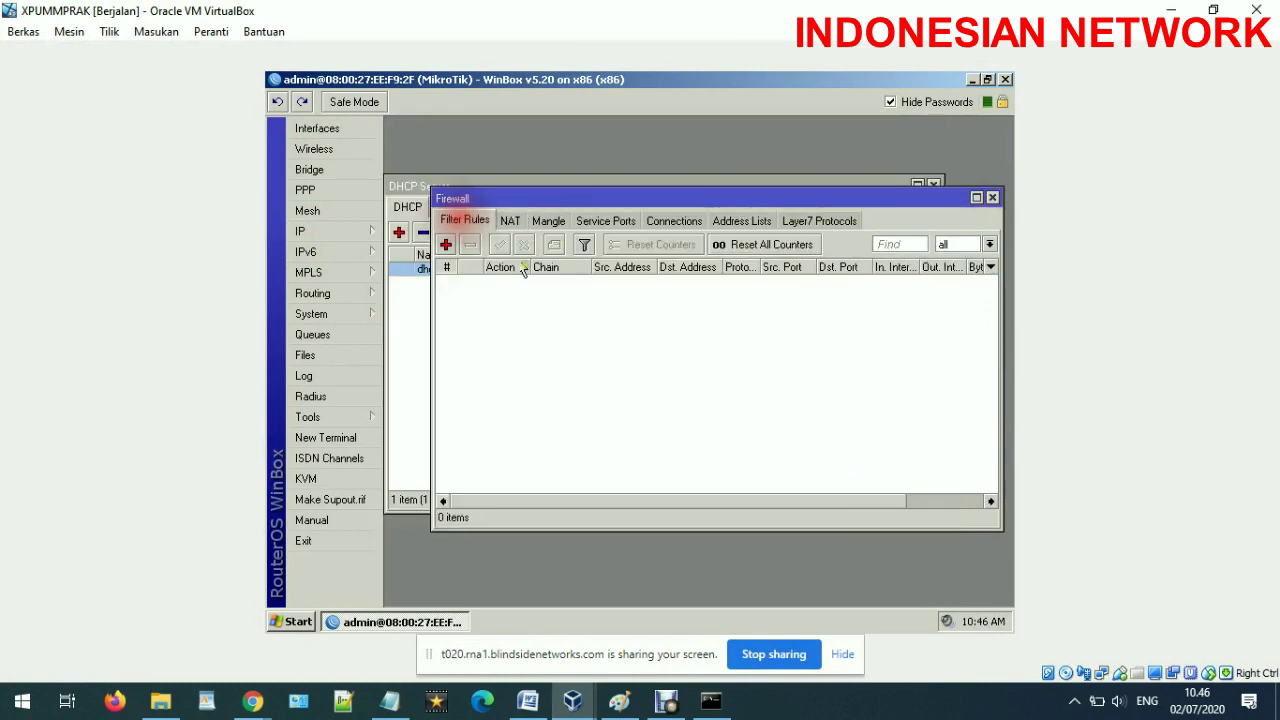
Step: Open the router's route list, inspect the destination and gateway of the 0.0.0.0/0 default route and close its details
click(322, 232)
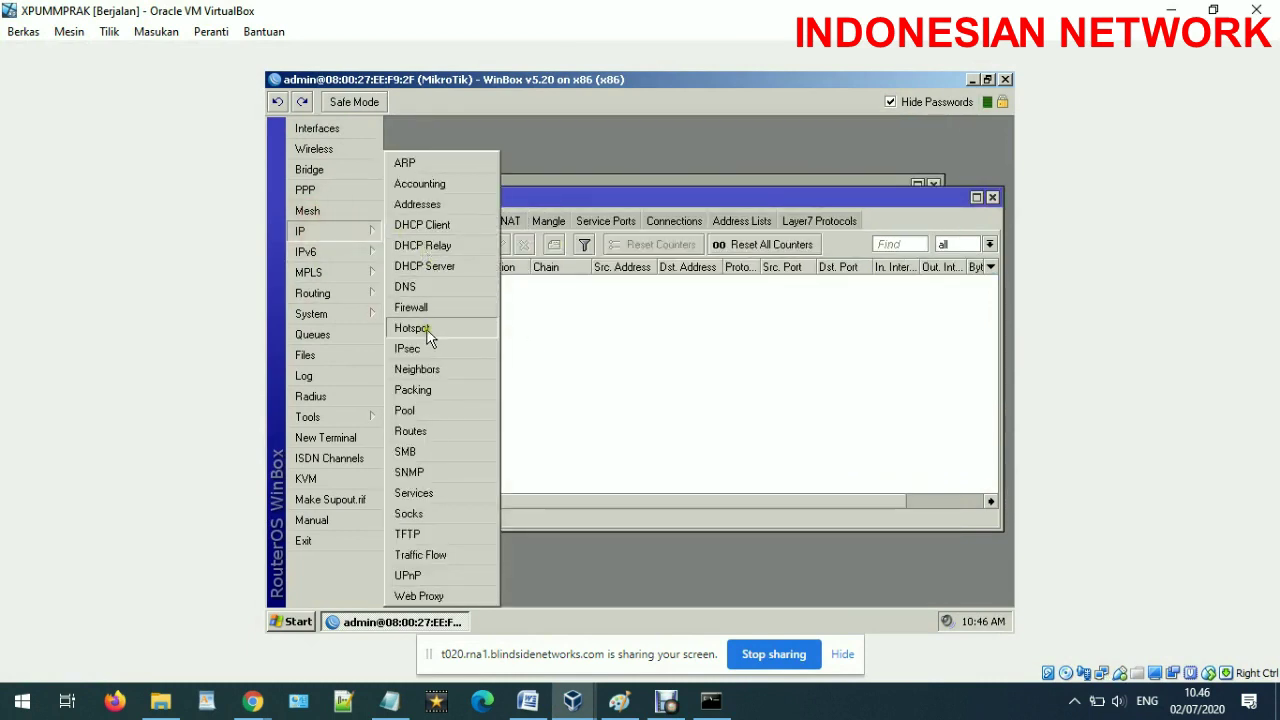
click(416, 430)
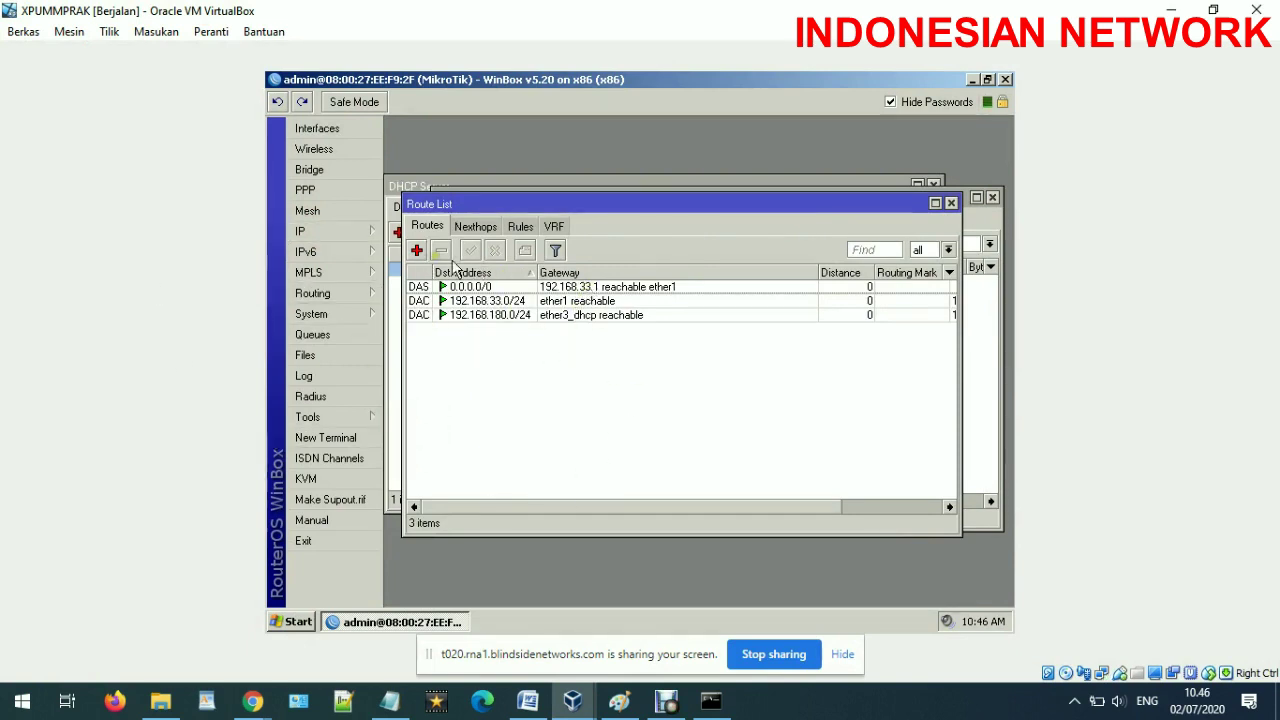
double_click(484, 287)
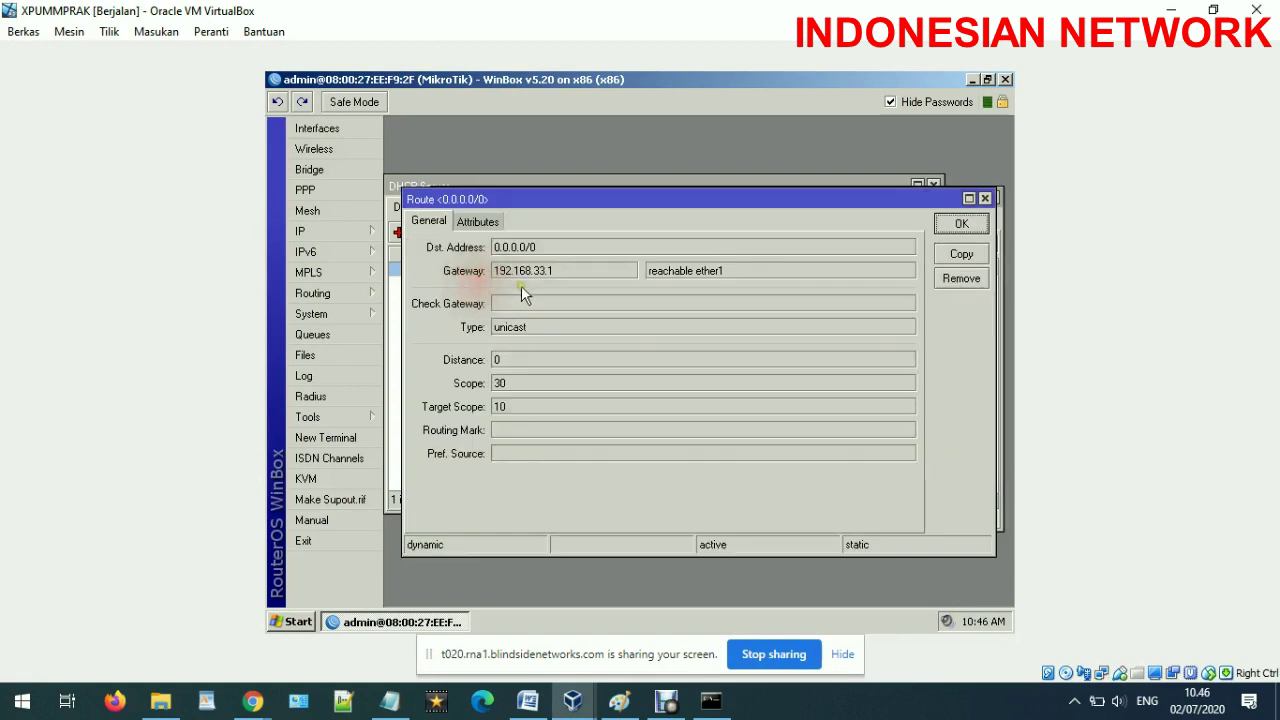
drag(548, 254, 493, 250)
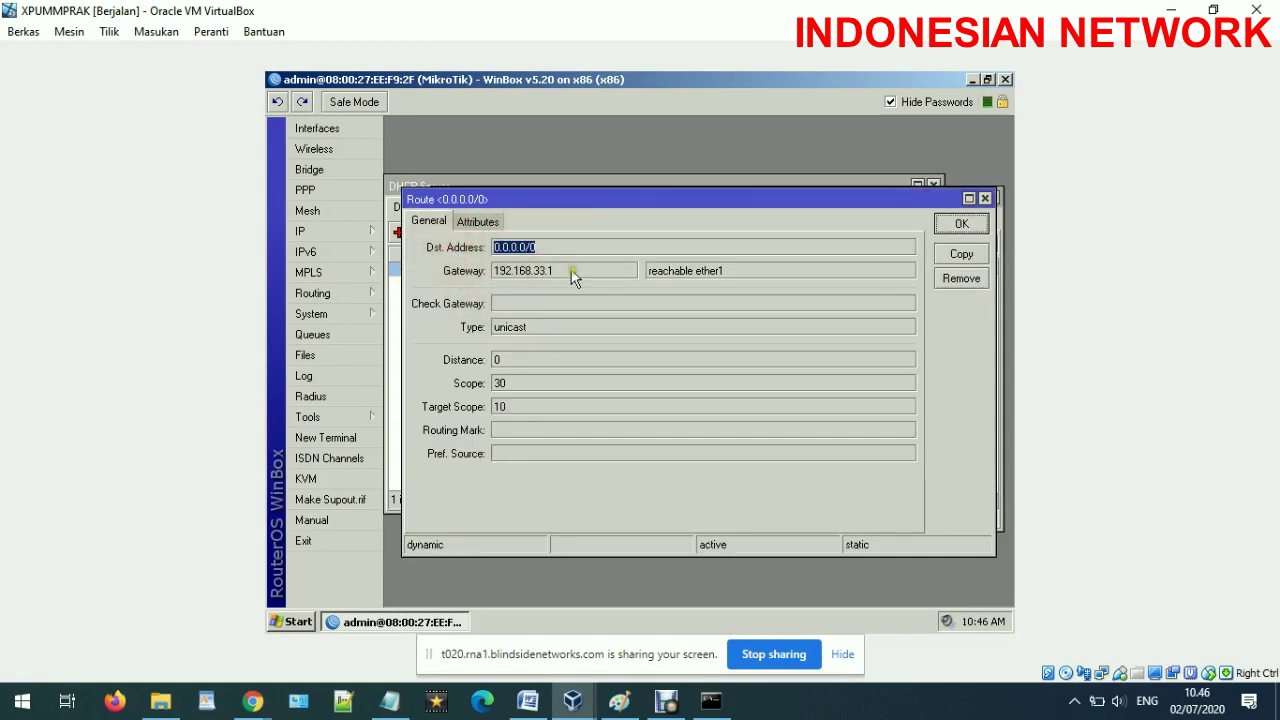
click(467, 271)
key(Escape)
Step: Inspect the ether1 entry in the router's DHCP Client list and close all open configuration windows in WinBox
click(336, 240)
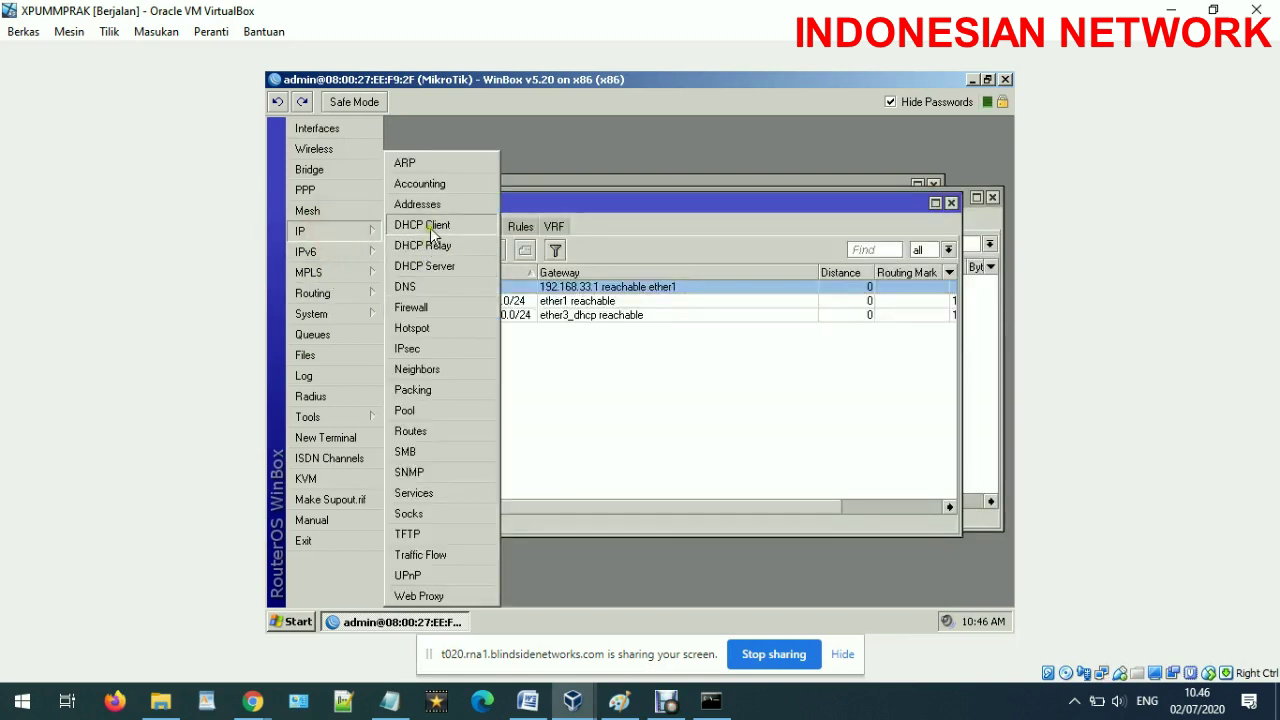
click(432, 229)
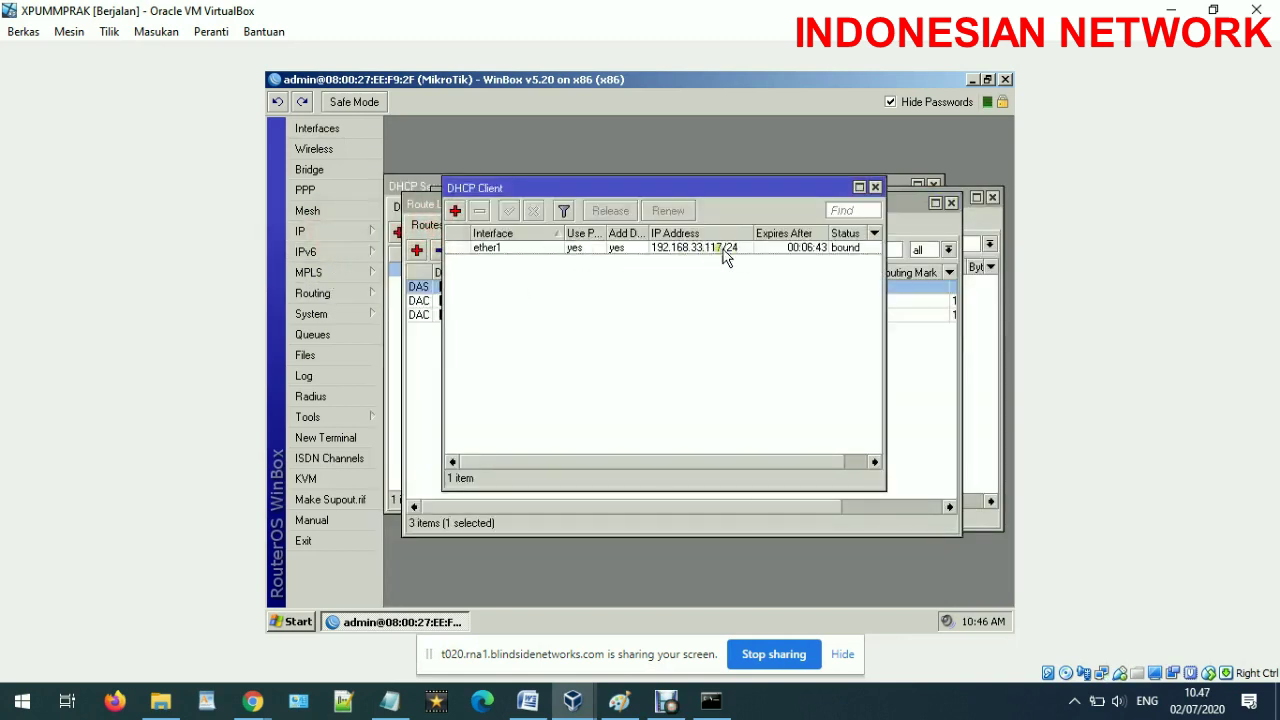
double_click(706, 250)
key(Escape)
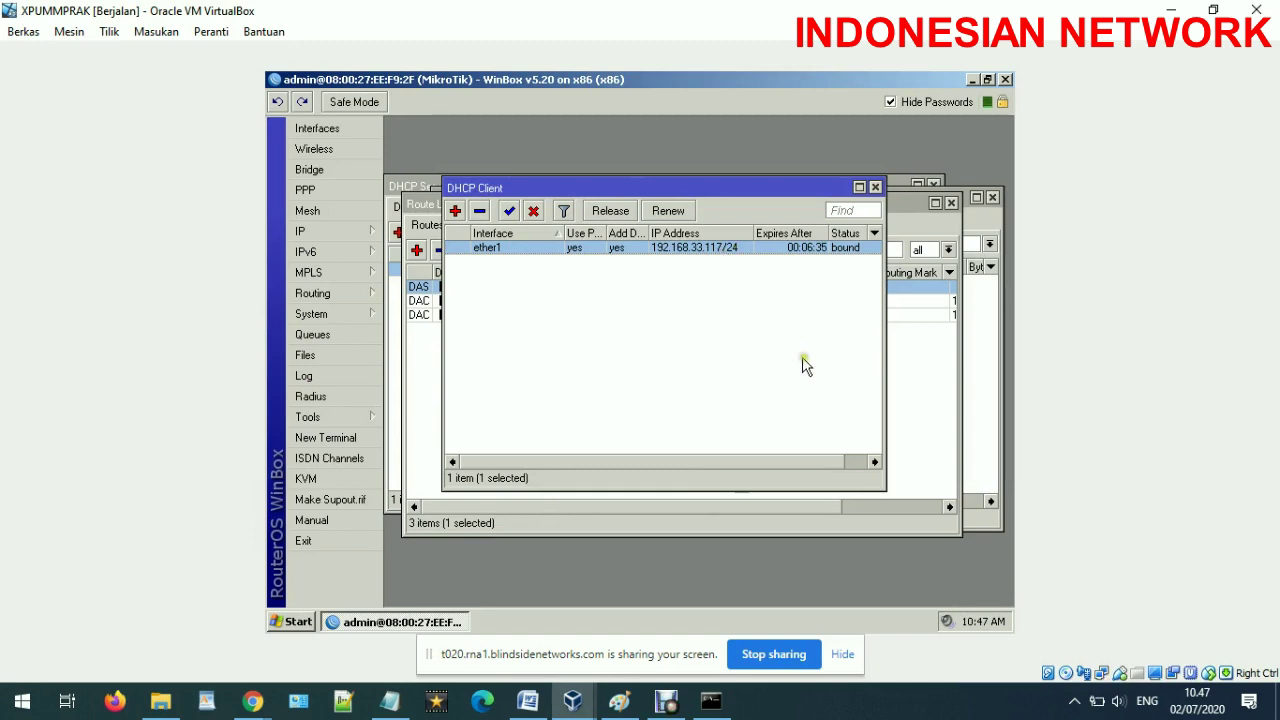
key(Escape)
key(Escape)
key(Escape)
key(Escape)
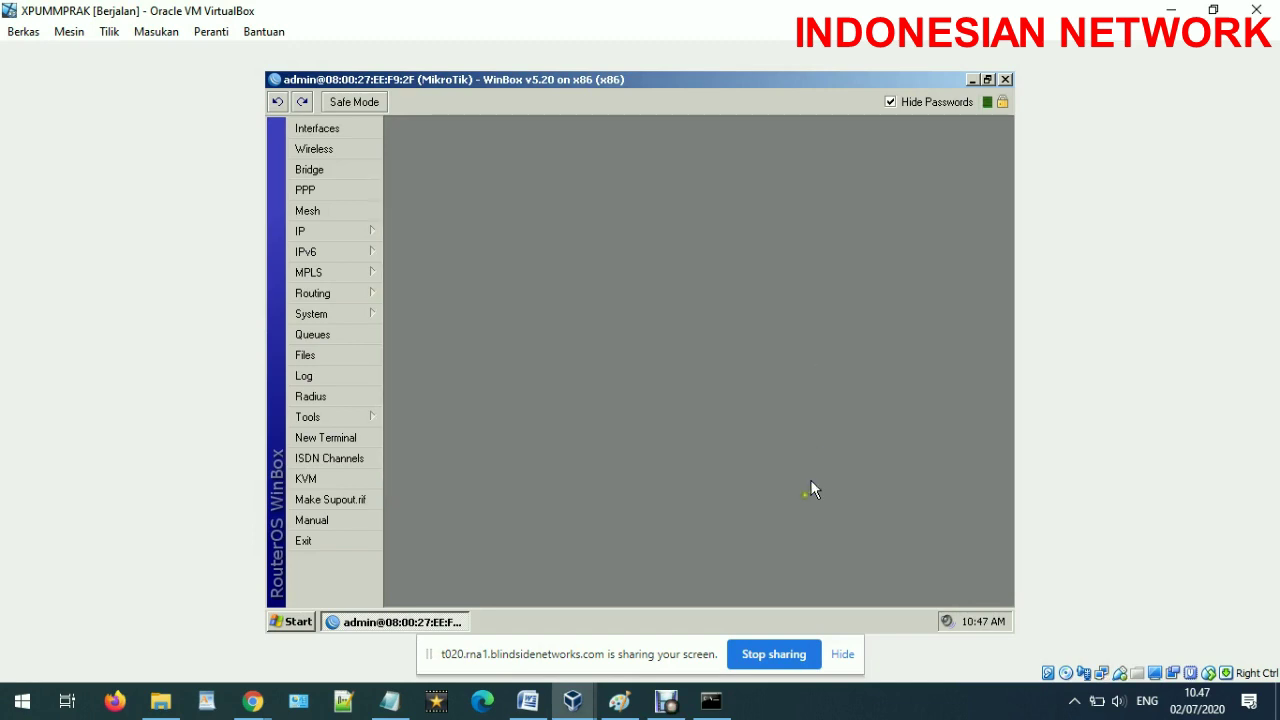
Step: Switch to the BigBlueButton session in Chrome and send "silahkan kalau ada yang ingin bertanya" to the public chat
mouse_move(572, 700)
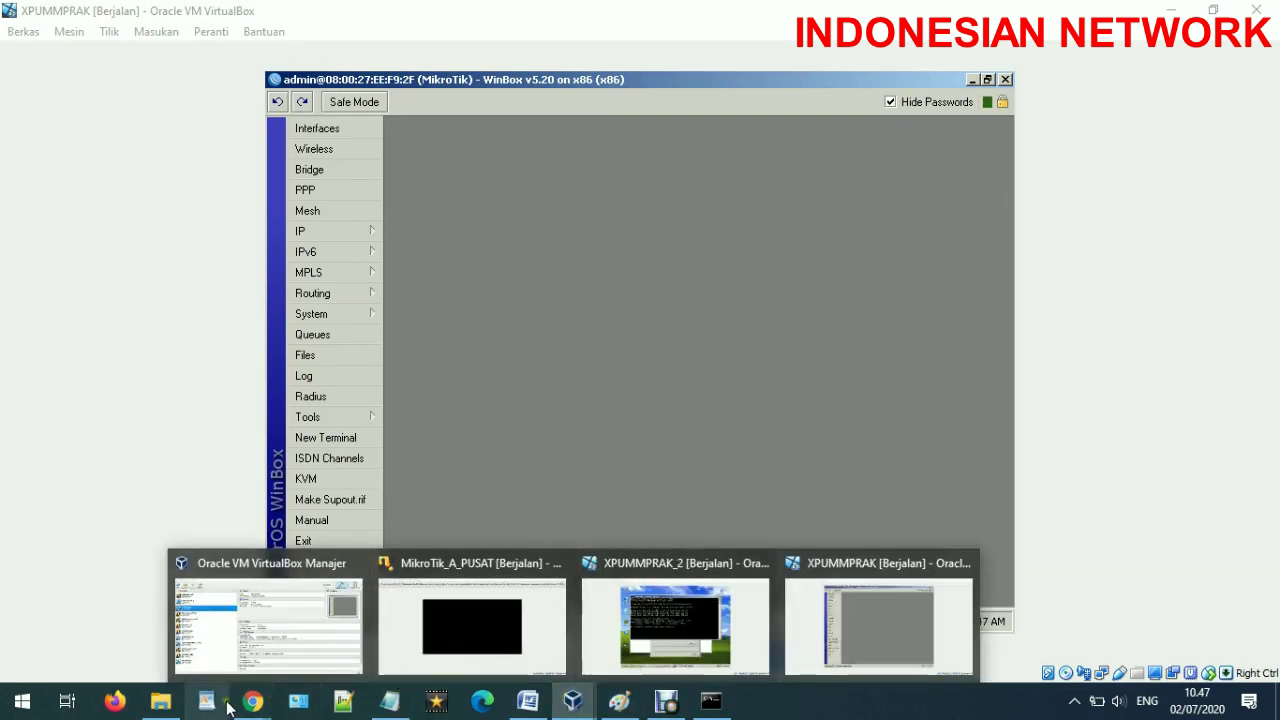
mouse_move(252, 700)
click(229, 655)
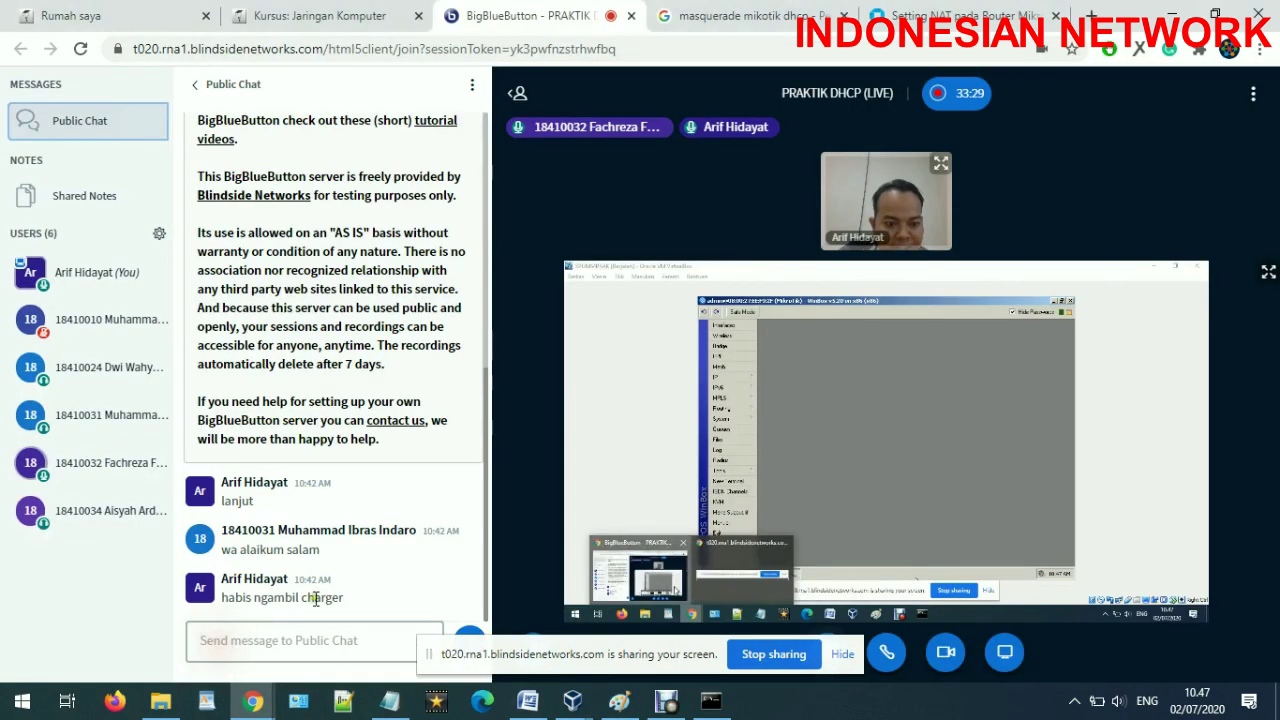
click(308, 636)
text(silahkan)
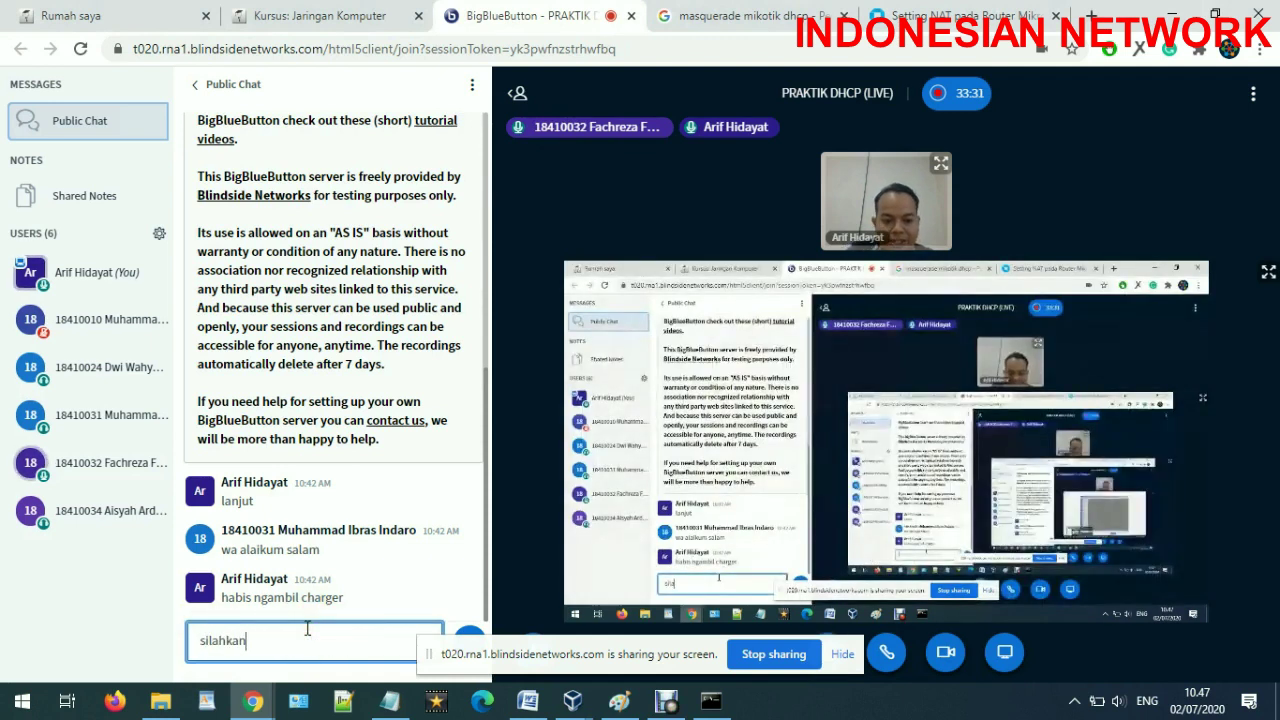
text( kal)
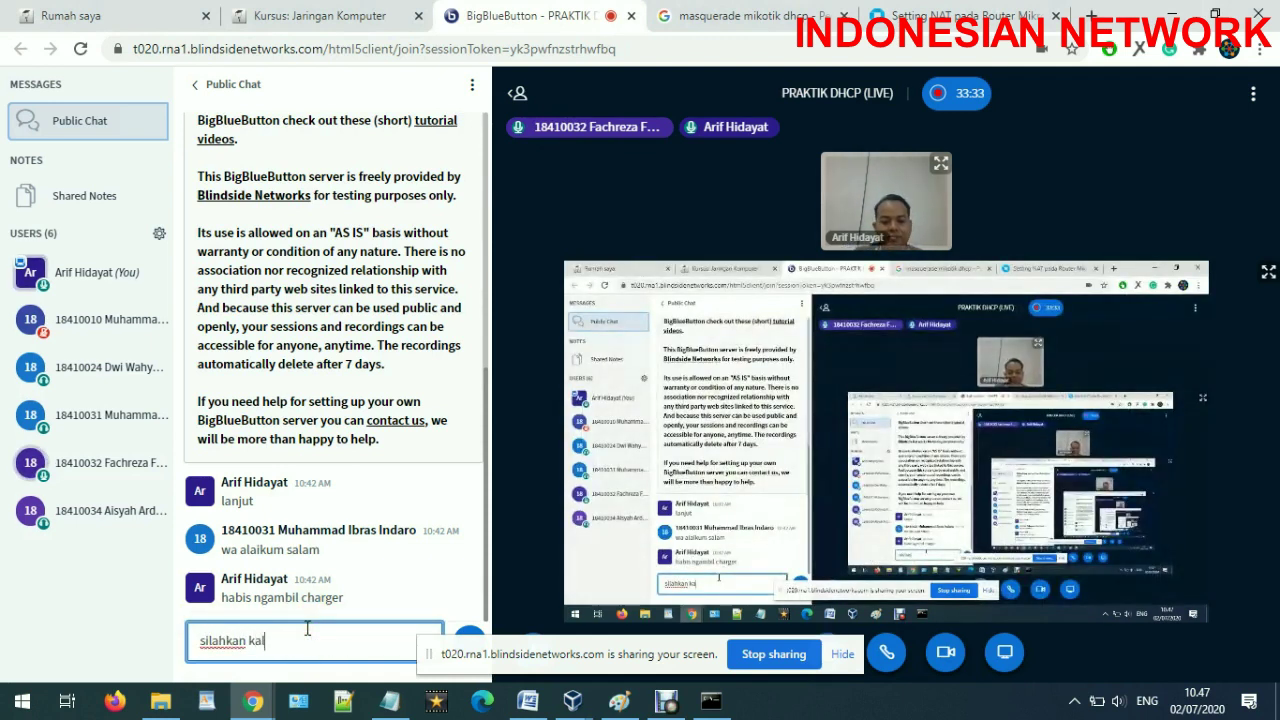
text(au ada yan)
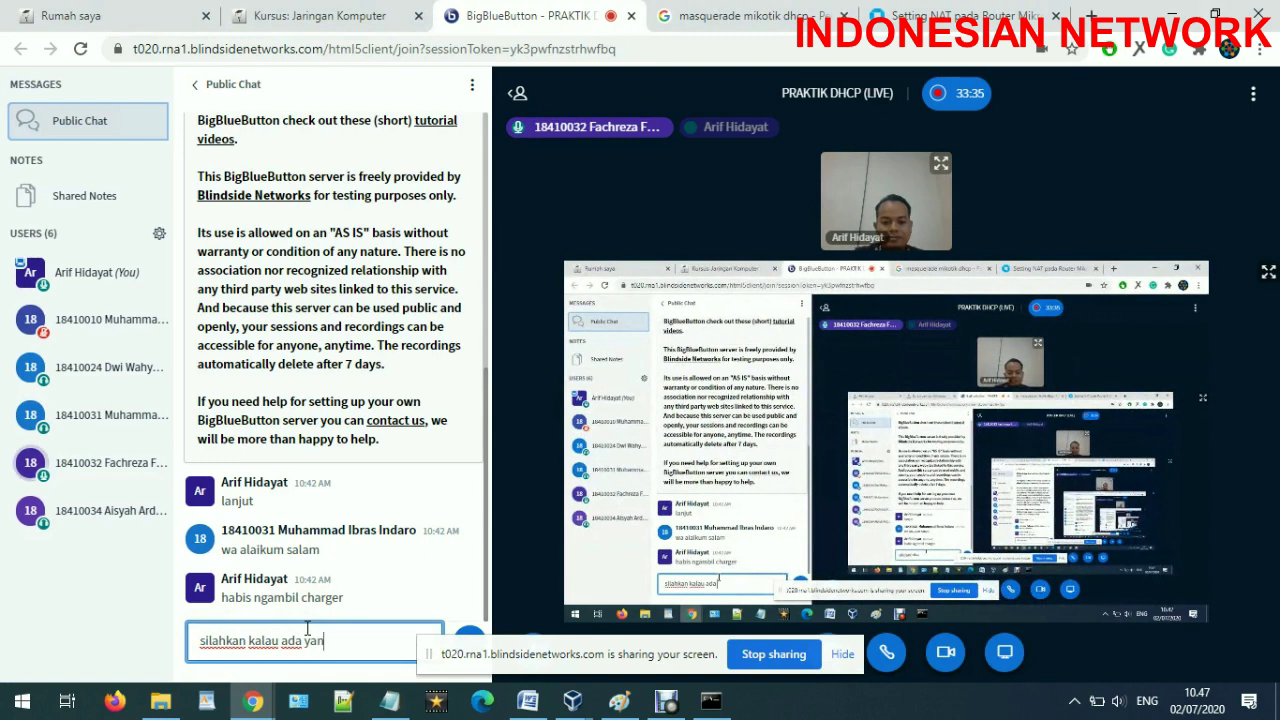
text(g ingin bertanya)
key(Return)
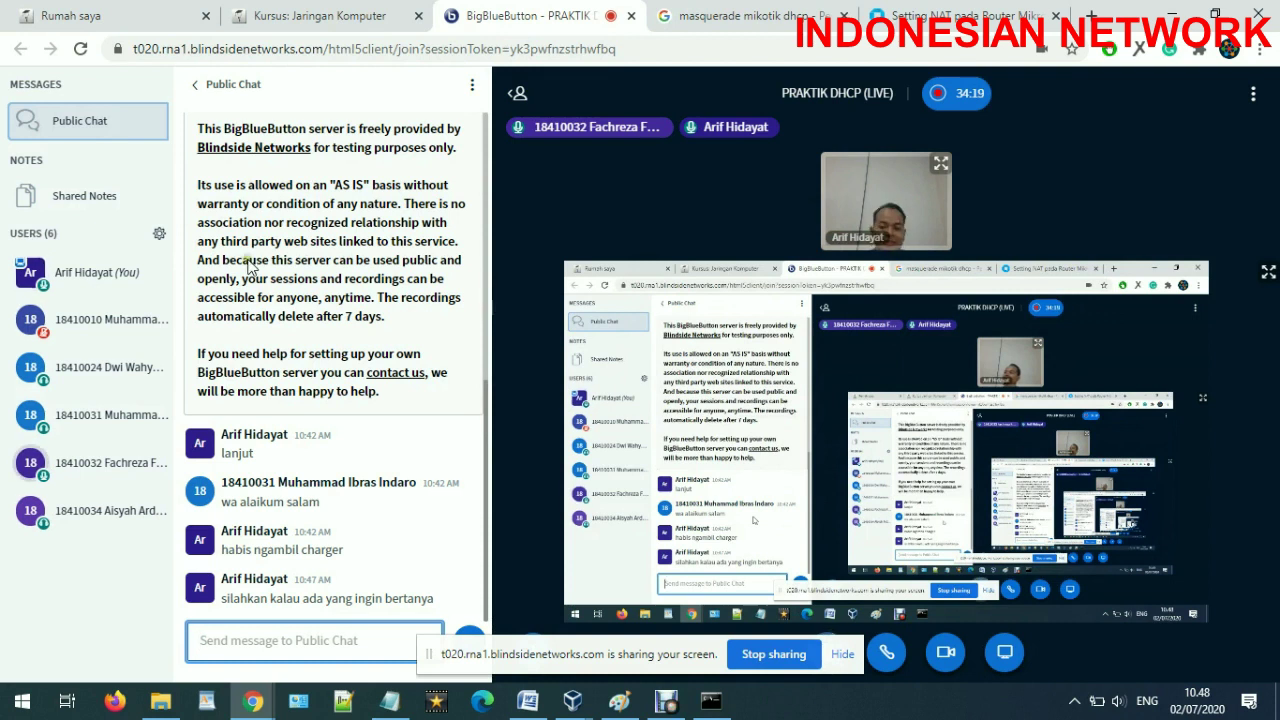
Step: Open Paint and draw a large black rectangle about 425 × 381 px on the blank canvas
key(super+r)
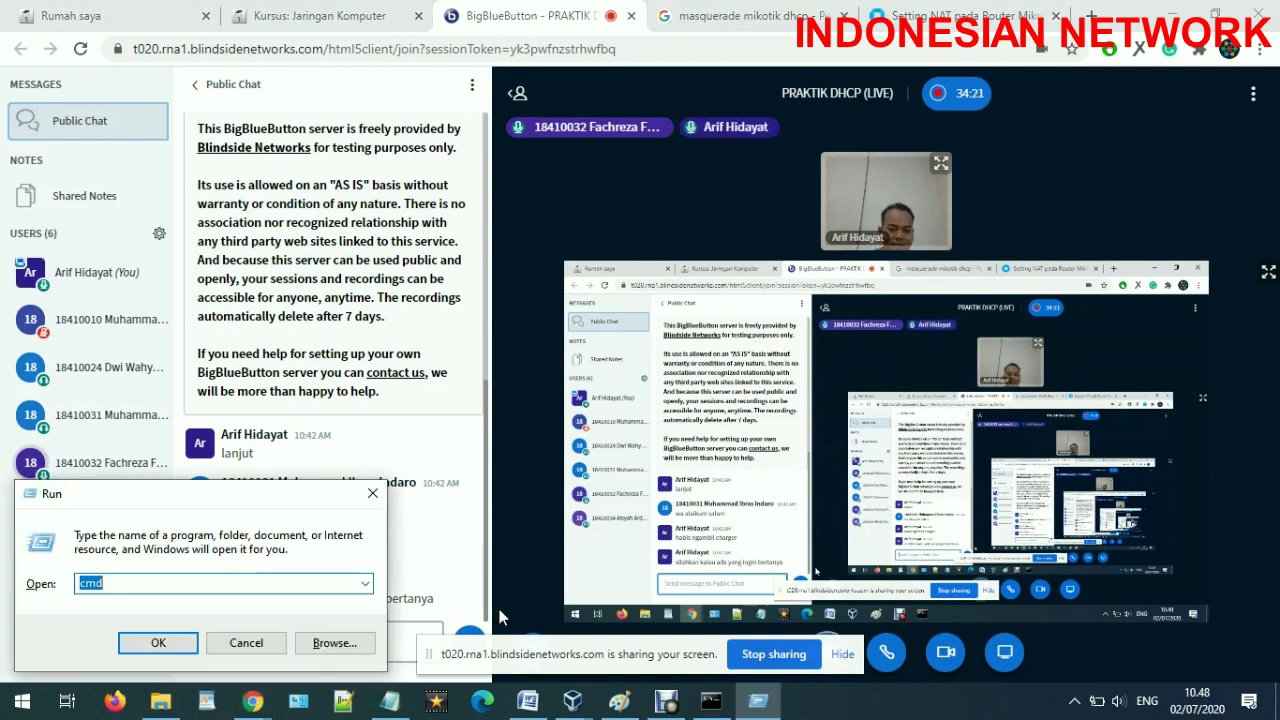
text(mspain)
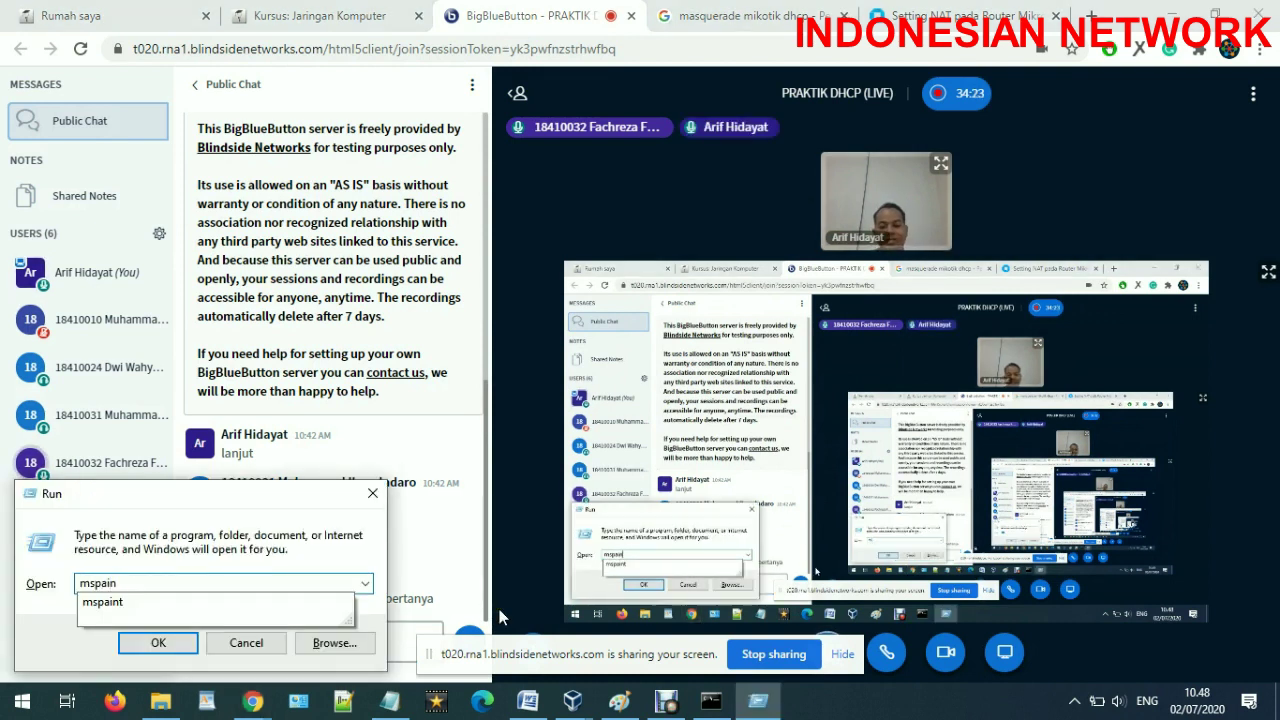
text(t)
key(Return)
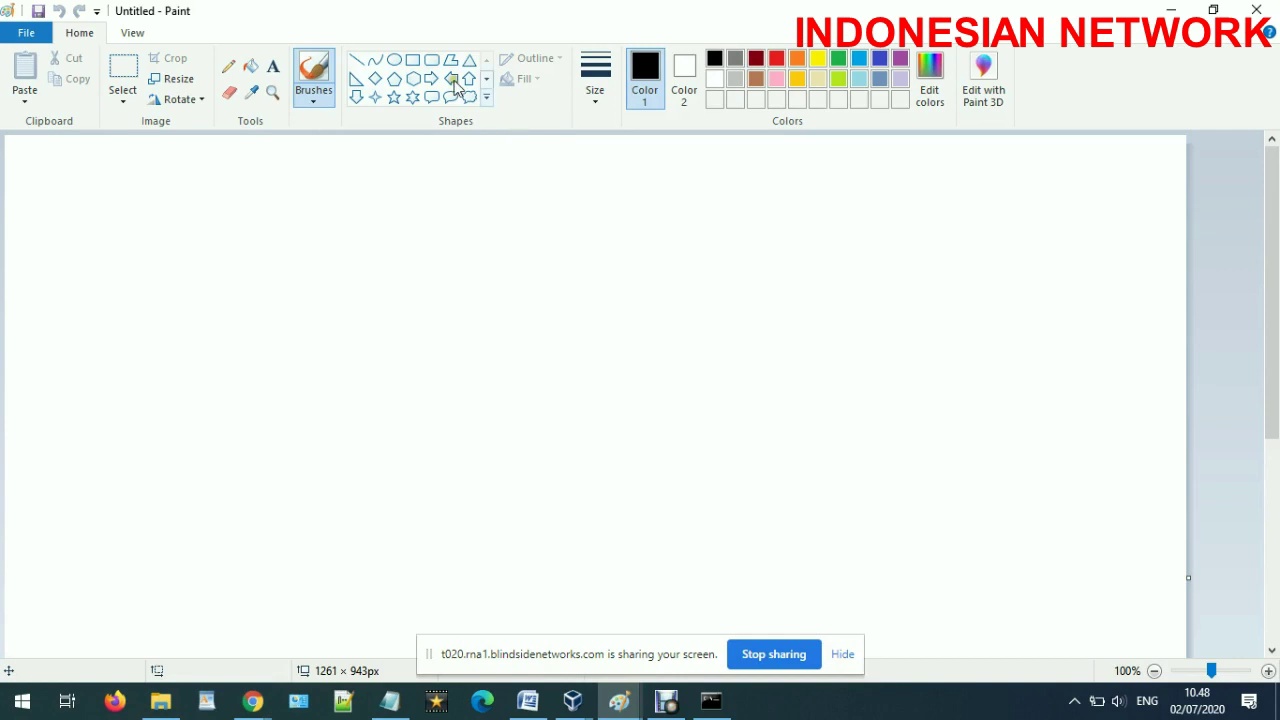
click(412, 59)
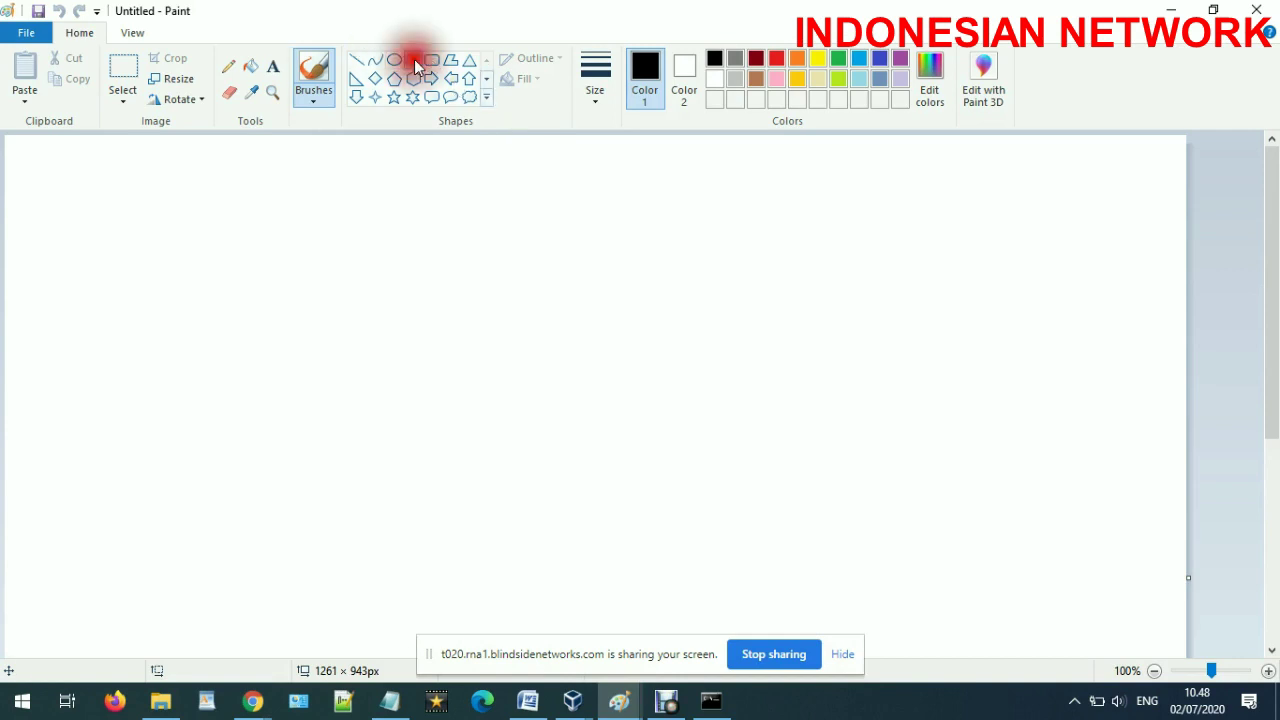
drag(202, 206, 599, 563)
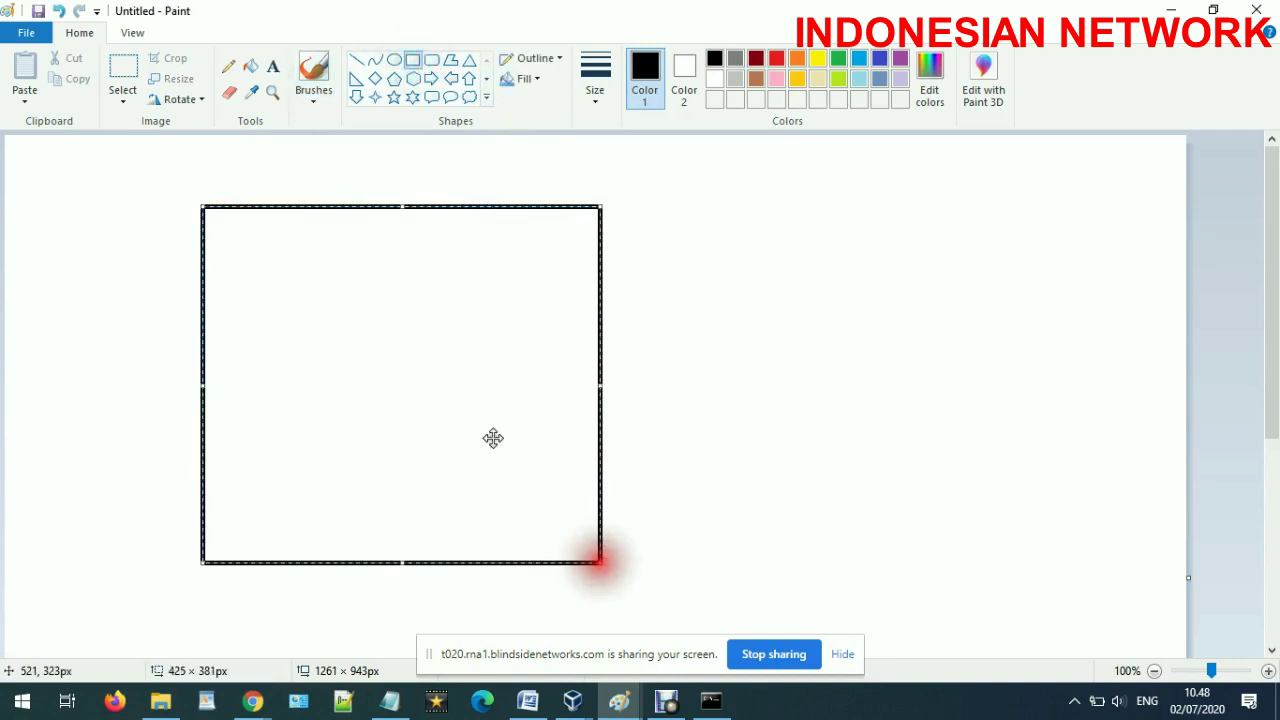
click(437, 175)
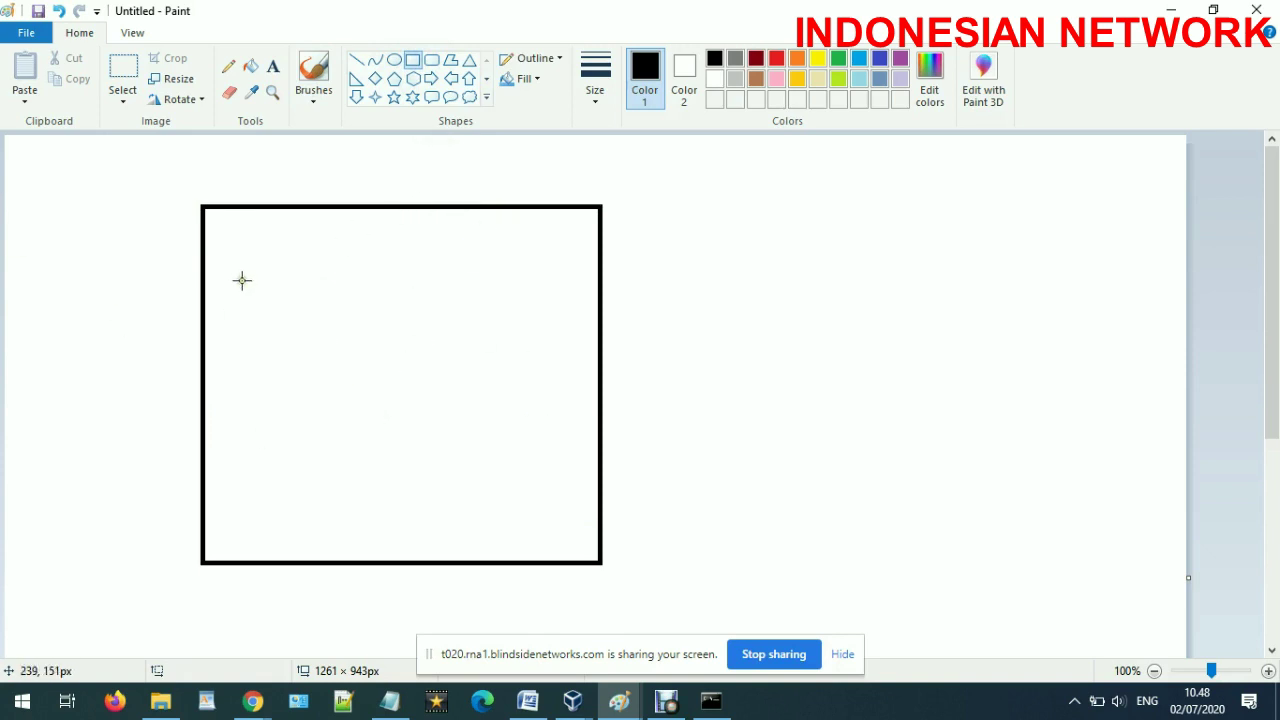
Step: Draw a five-point star outside the large box, link it to the box's edge with a freehand curve and handwrite "wifi" beside it
click(394, 97)
mouse_move(45, 186)
mouse_down()
mouse_move(129, 267)
mouse_move(204, 312)
mouse_up()
click(228, 66)
click(85, 265)
mouse_move(122, 172)
mouse_down()
mouse_move(175, 178)
mouse_move(185, 225)
mouse_move(200, 152)
mouse_move(198, 180)
mouse_up()
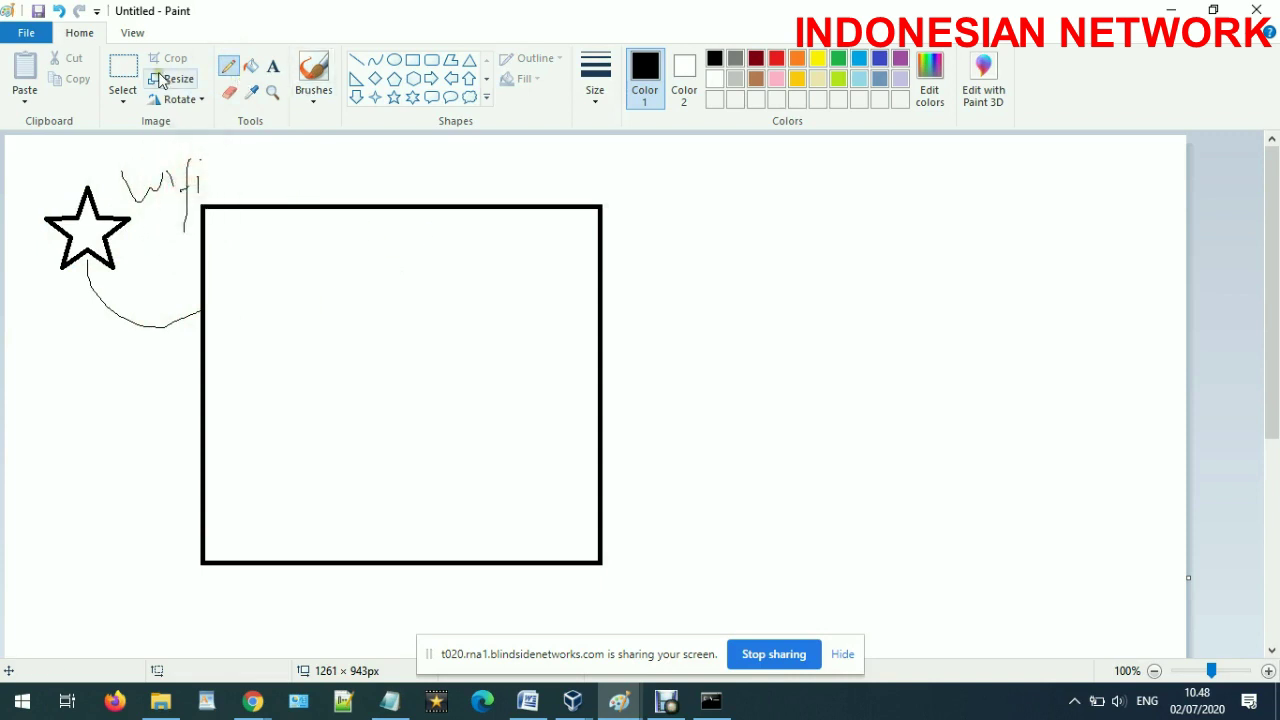
Step: Draw a small rectangle in the middle of the large box and label it "mikrotik"
click(411, 59)
drag(366, 328, 451, 403)
click(737, 385)
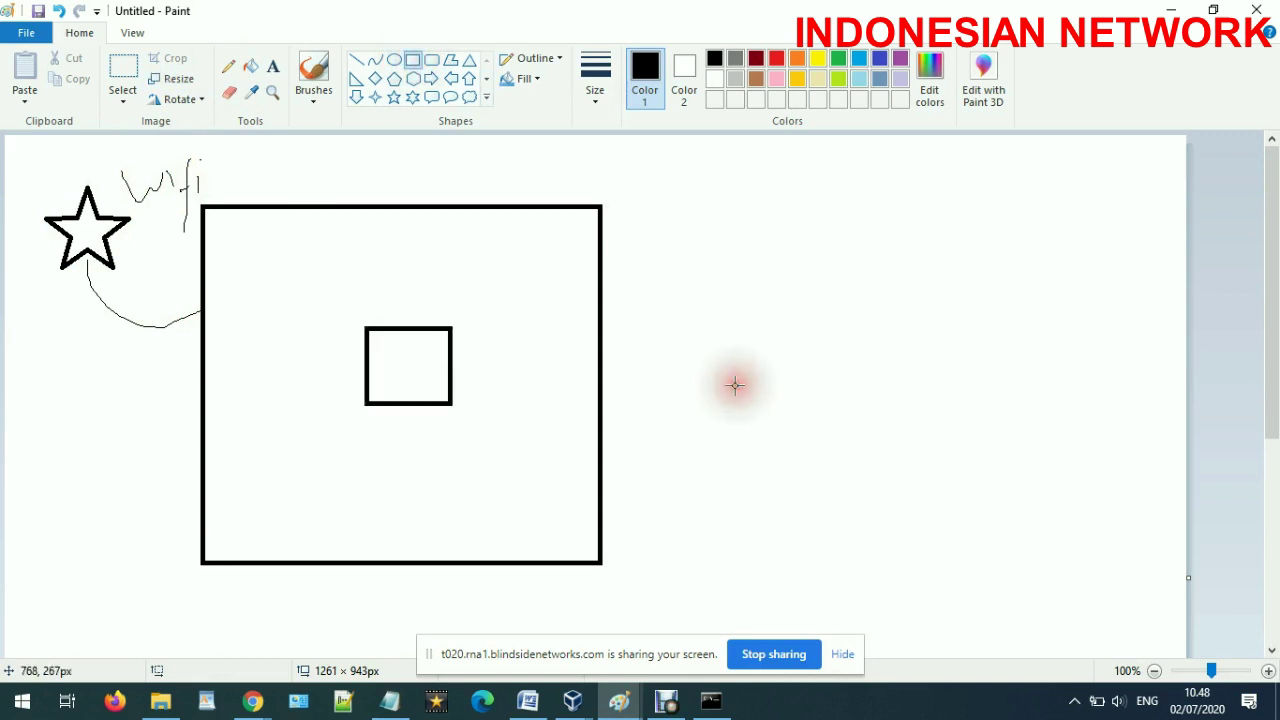
click(272, 66)
drag(470, 356, 606, 377)
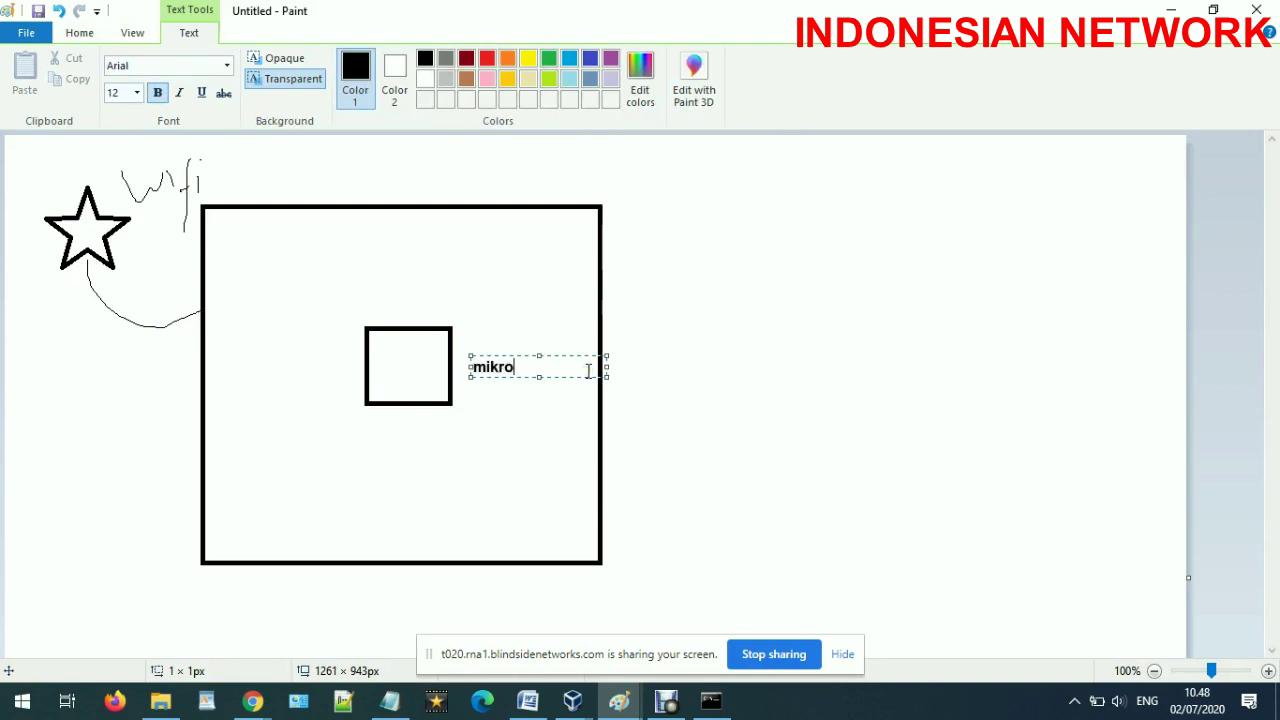
click(697, 387)
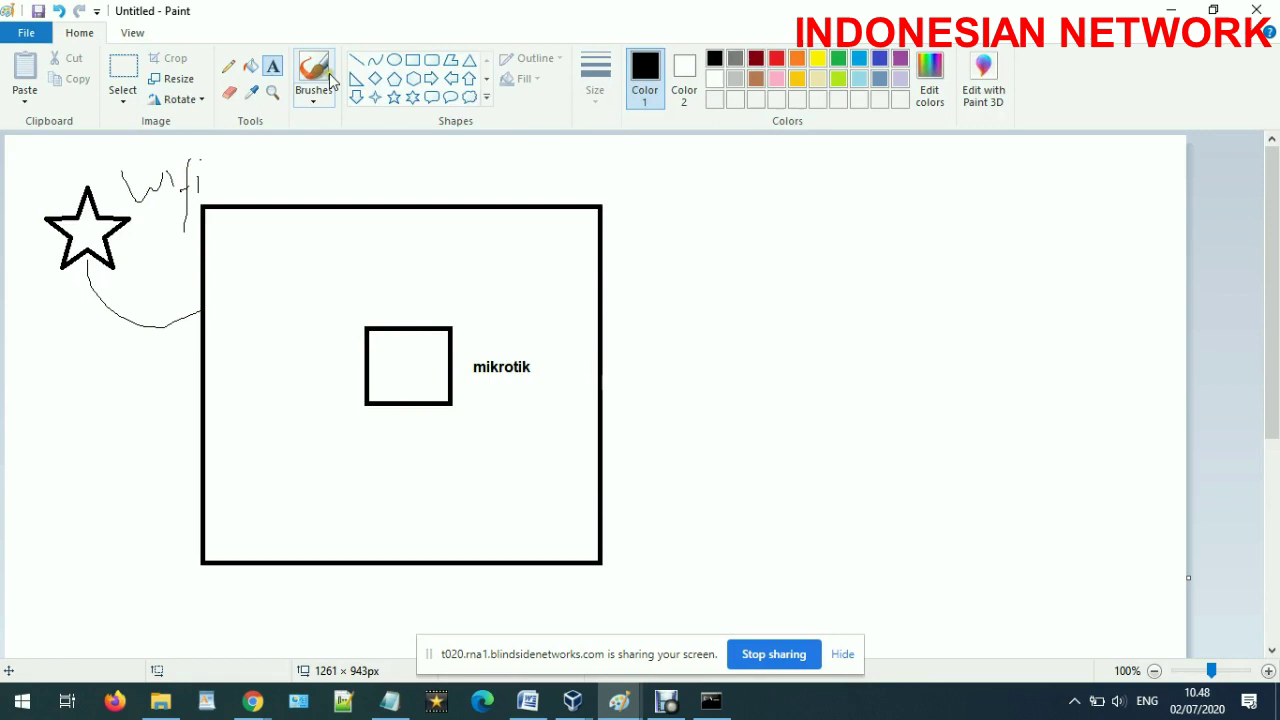
Step: Draw a second small rectangle above the mikrotik box and label it "remote"
click(412, 59)
drag(365, 236, 449, 300)
click(490, 288)
click(272, 68)
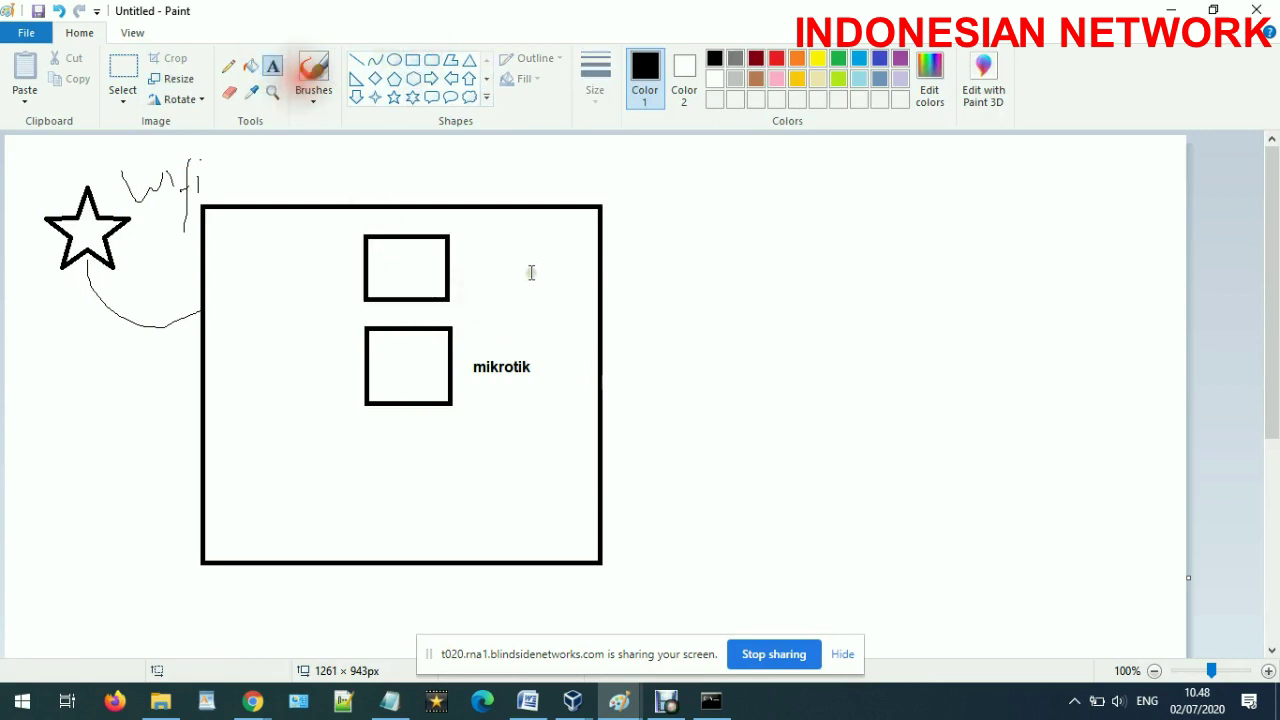
click(492, 264)
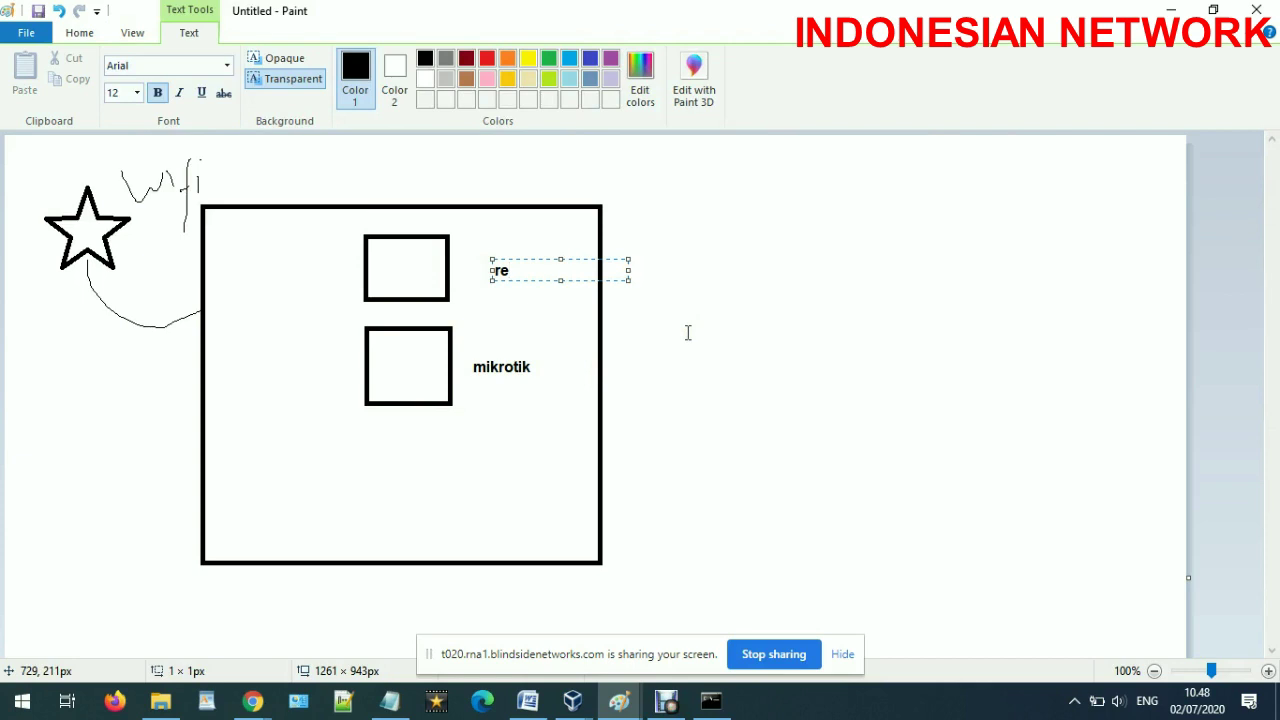
text(remote)
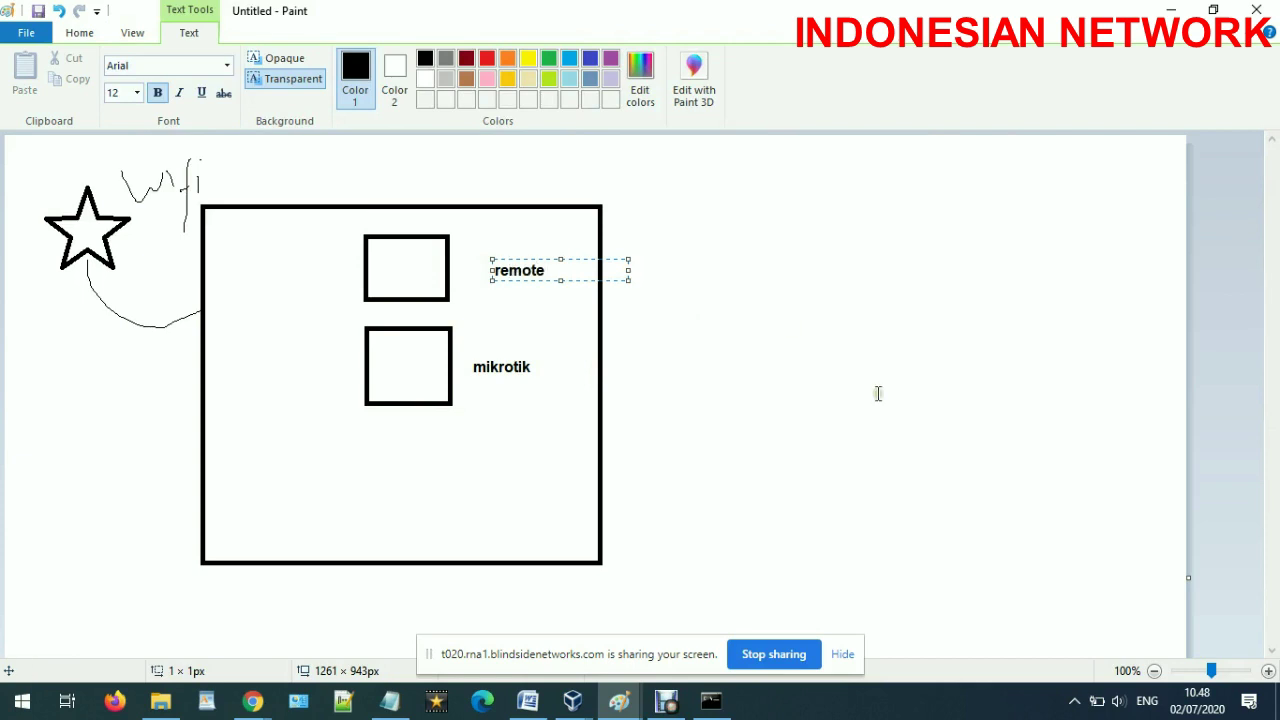
click(920, 420)
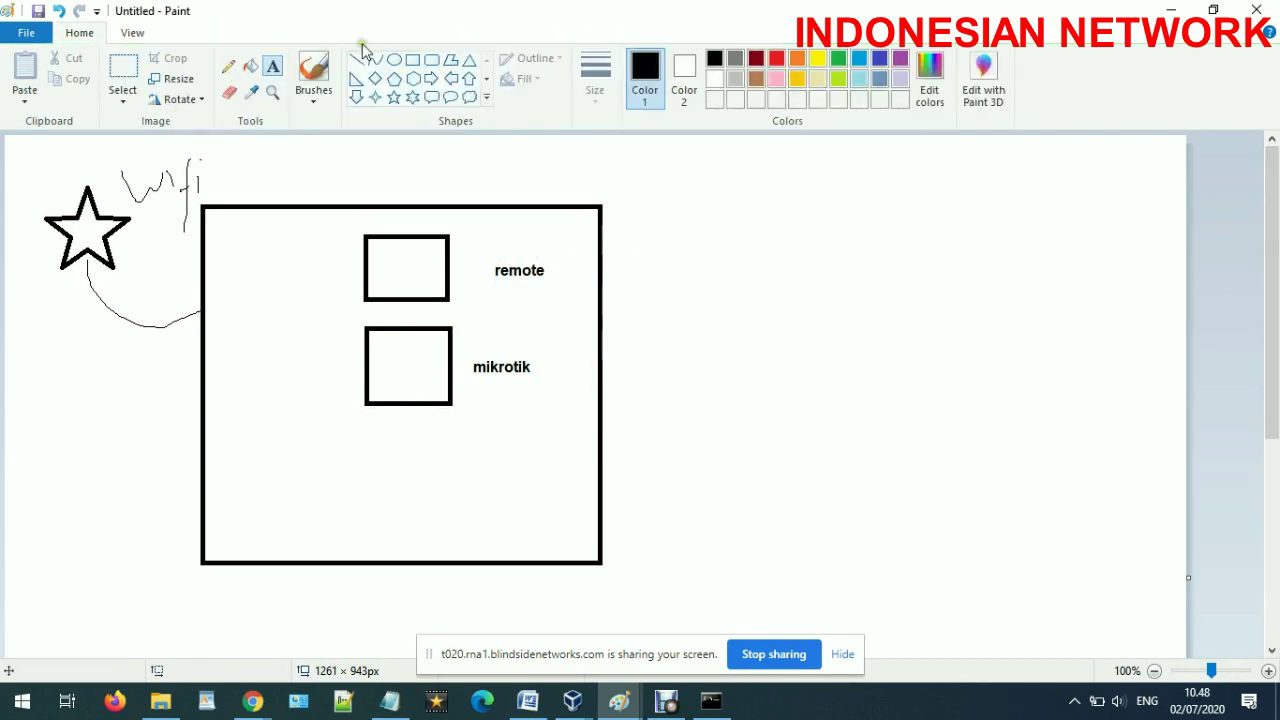
Step: Draw a long, narrow rectangle beneath the large box and label it "client" inside
click(412, 60)
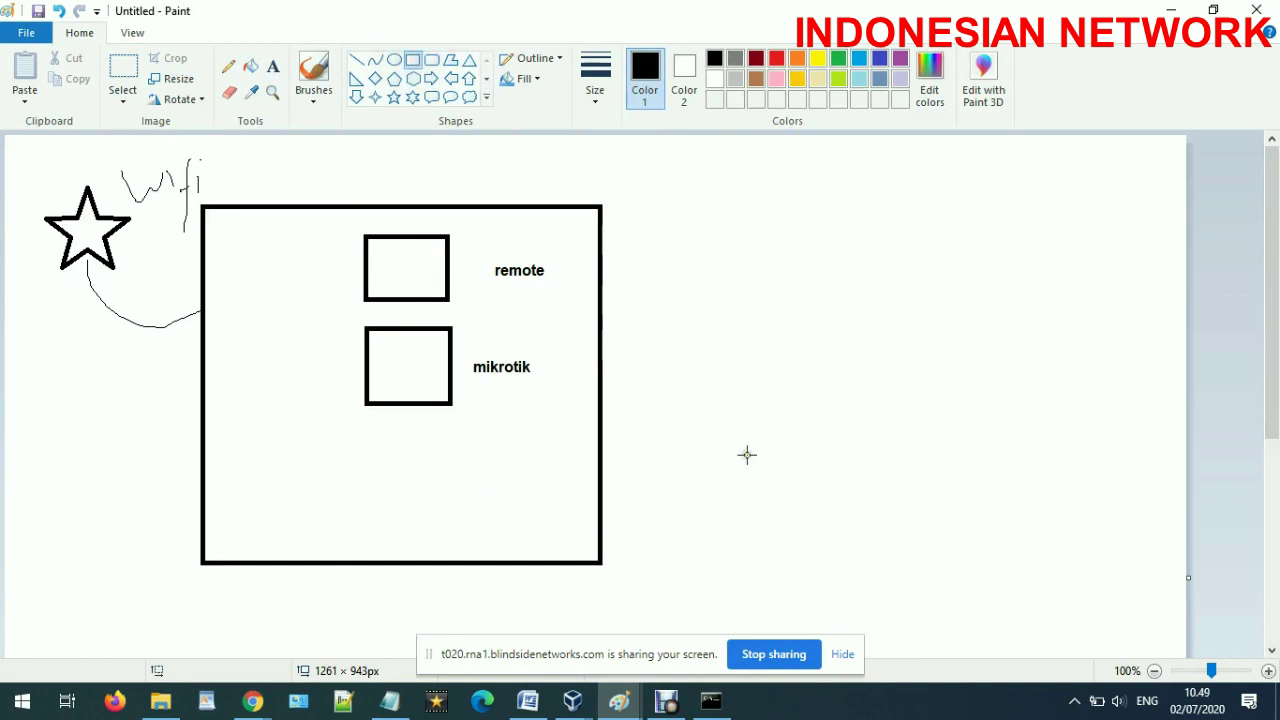
mouse_move(201, 590)
mouse_down()
mouse_move(571, 623)
mouse_move(597, 608)
mouse_move(600, 624)
mouse_up()
click(734, 534)
scroll(480, 557, down, 2)
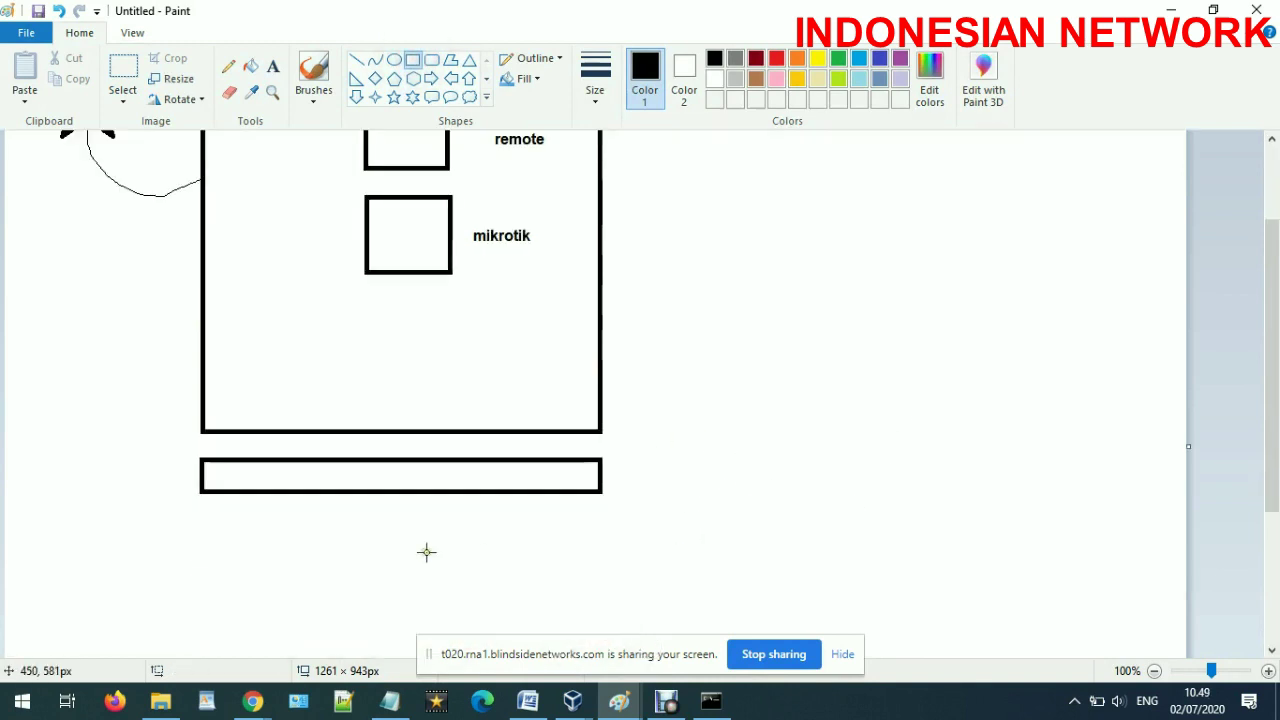
scroll(450, 400, up, 2)
click(272, 66)
click(286, 600)
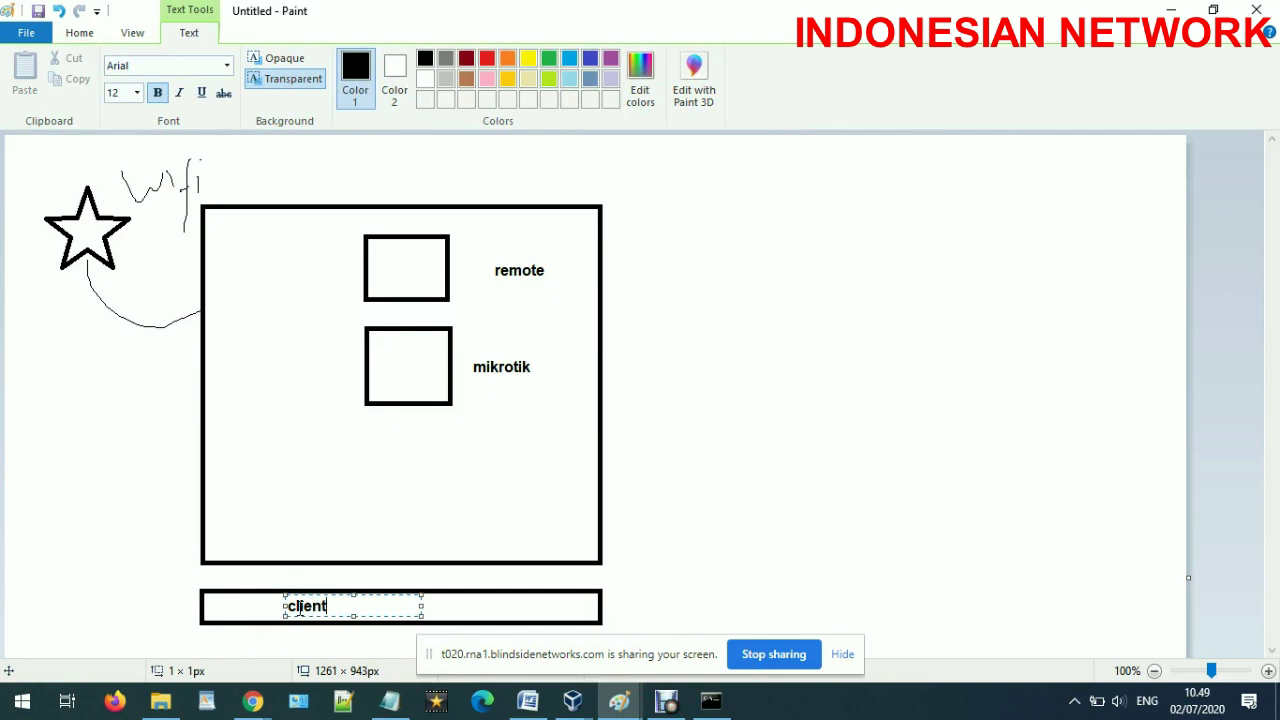
click(878, 406)
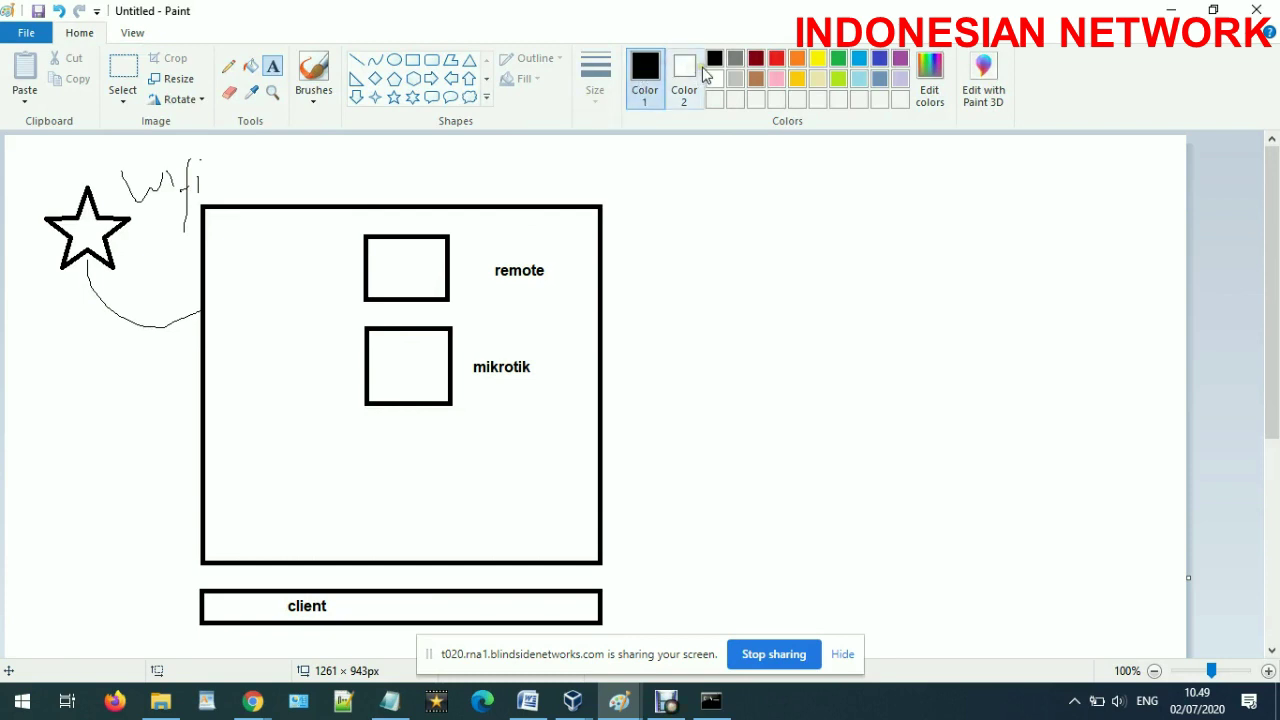
Step: Pencil a line from the mikrotik box through a port on the large box's edge to the client box and handwrite "LAN" beside the port
click(228, 66)
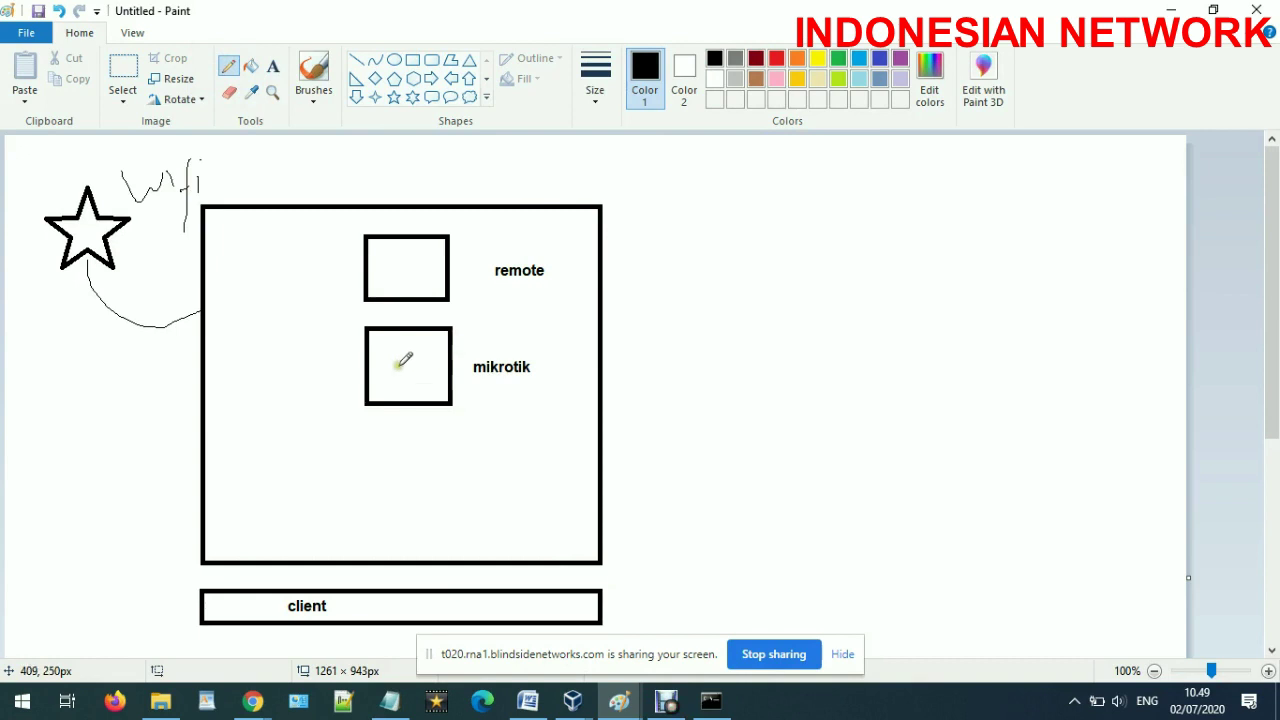
mouse_move(364, 388)
mouse_down()
mouse_move(288, 405)
mouse_move(202, 459)
mouse_up()
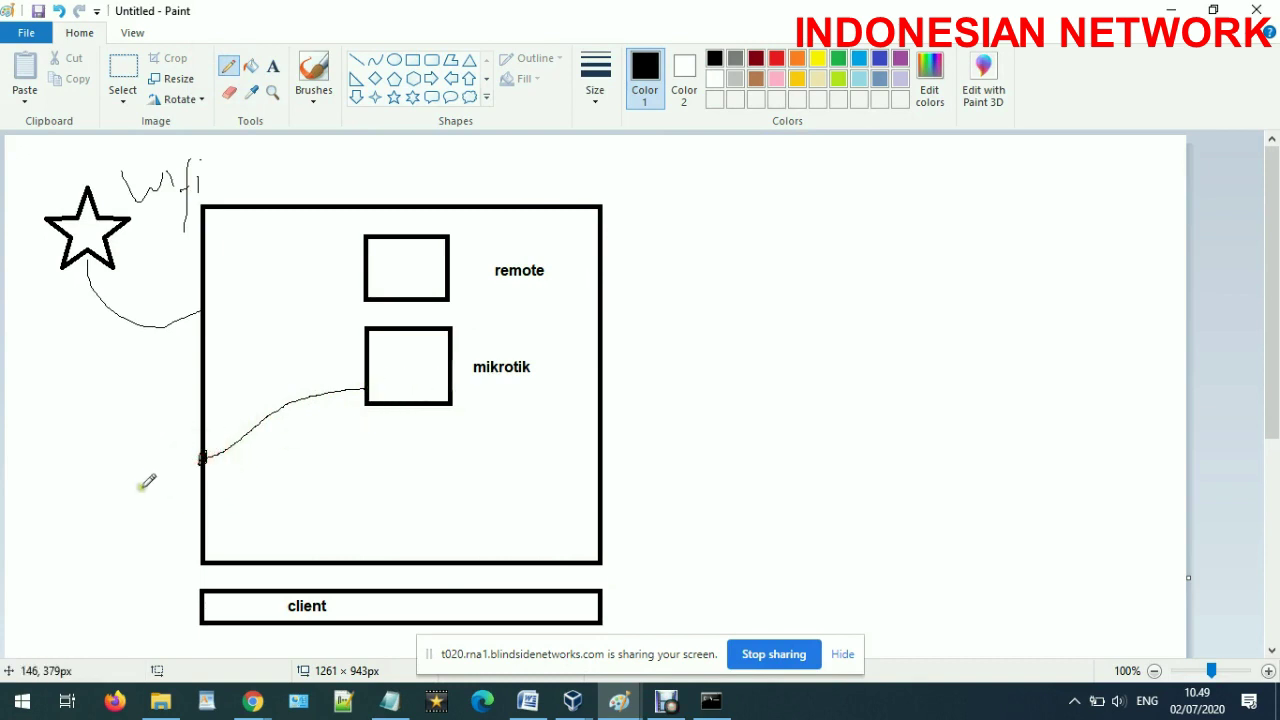
mouse_move(202, 459)
mouse_down()
mouse_move(168, 470)
mouse_move(140, 545)
mouse_move(200, 607)
mouse_up()
mouse_move(226, 463)
mouse_down()
mouse_move(255, 498)
mouse_move(266, 466)
mouse_move(286, 491)
mouse_move(286, 457)
mouse_move(282, 471)
mouse_move(304, 468)
mouse_up()
Step: Mark the wifi port on the large box's edge and pencil lines from it and the remote box to the mikrotik box, handwriting "ji" beside the remote link
drag(203, 301, 205, 319)
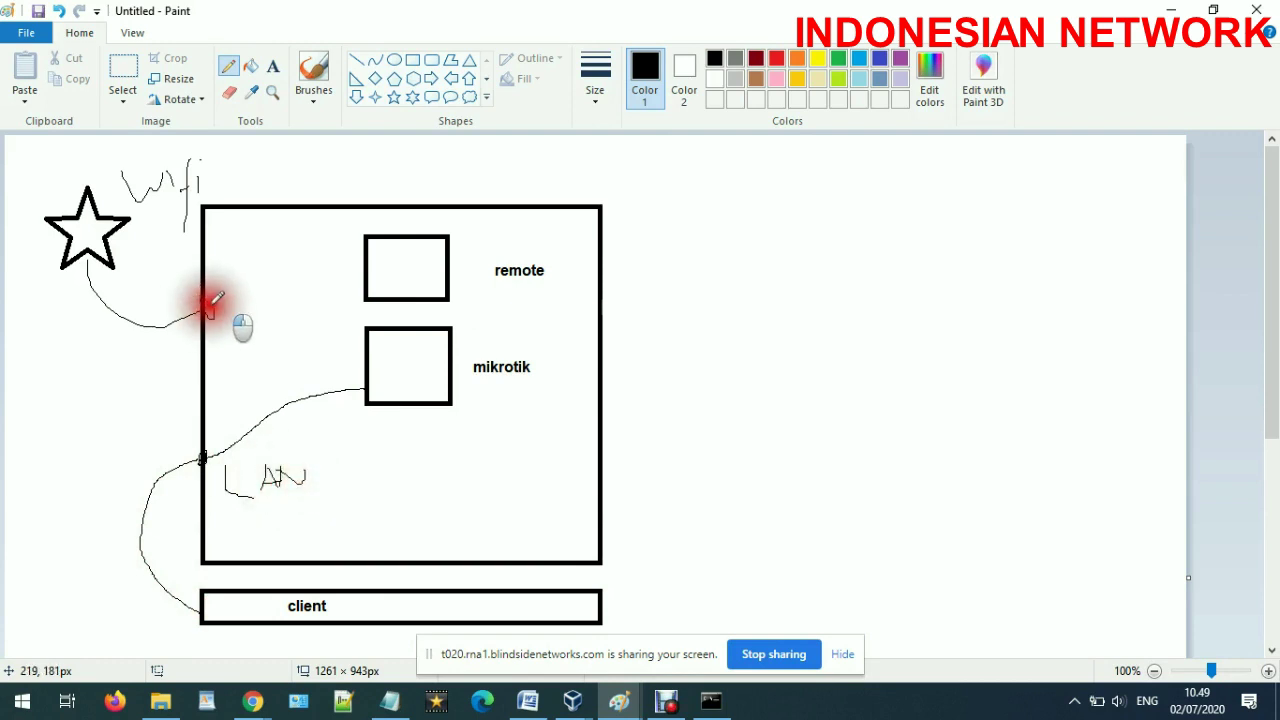
drag(168, 200, 203, 300)
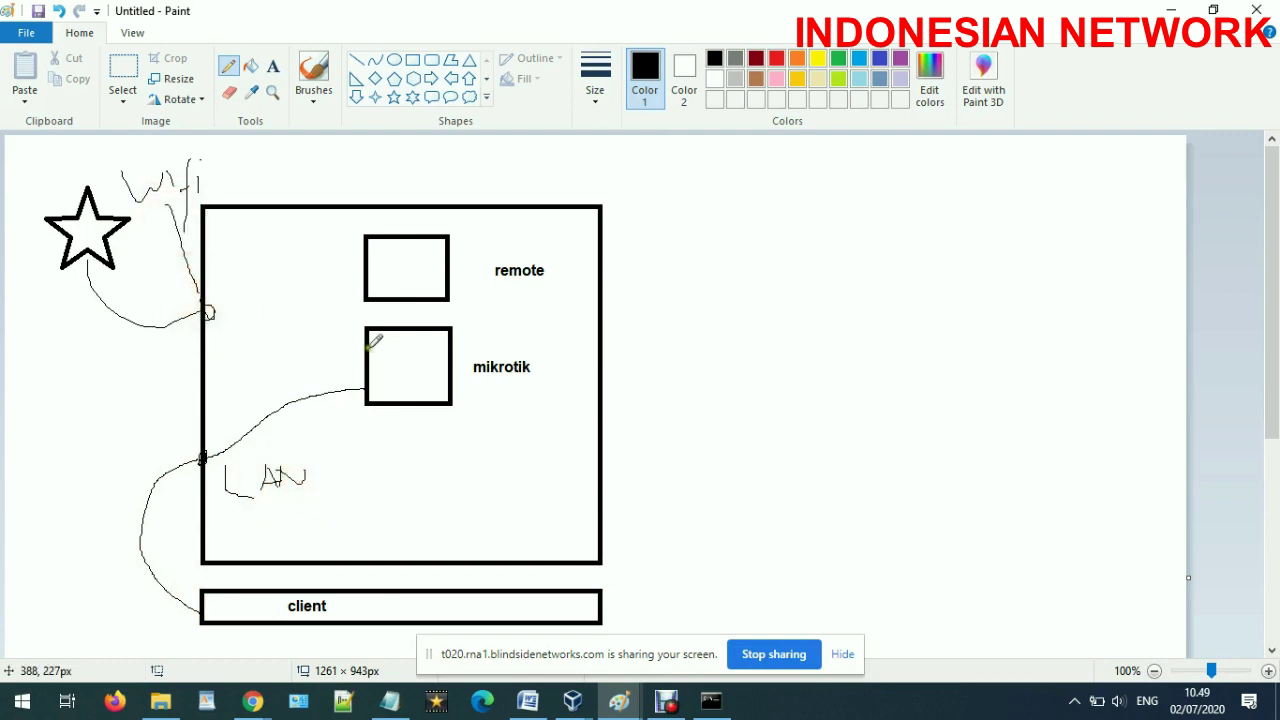
mouse_move(367, 345)
mouse_down()
mouse_move(350, 337)
mouse_move(343, 290)
mouse_move(363, 275)
mouse_move(298, 302)
mouse_up()
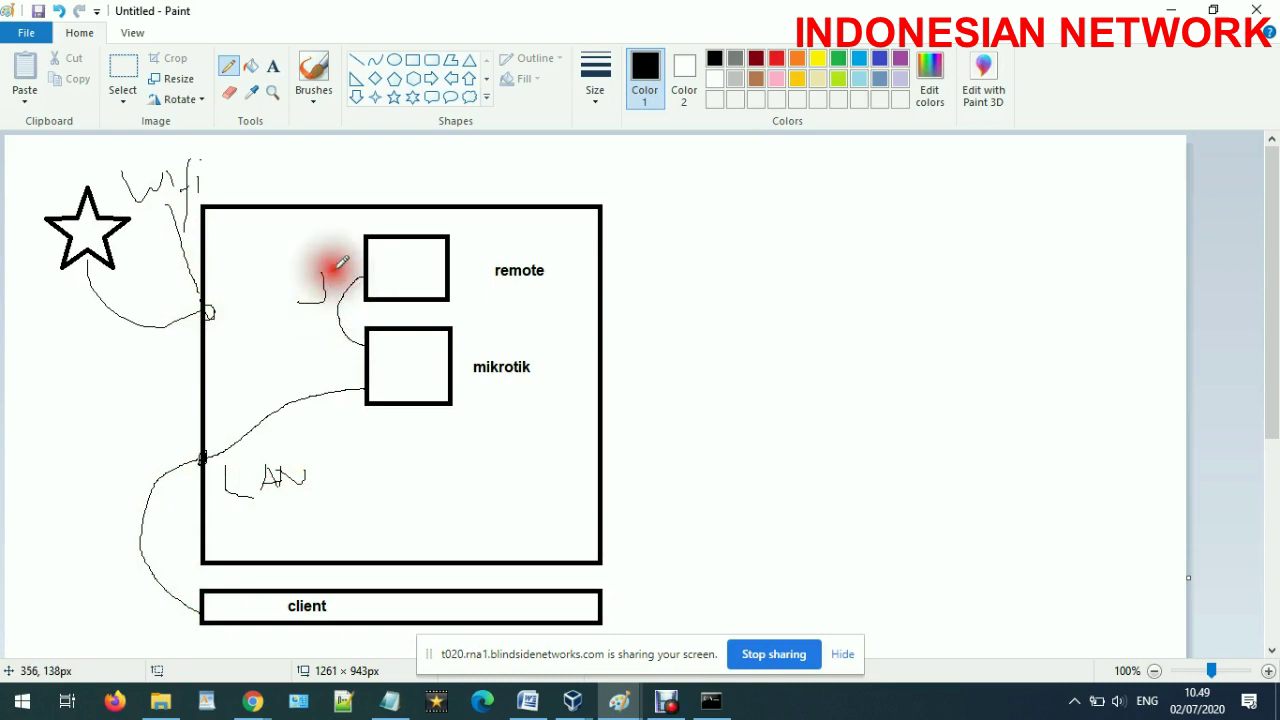
drag(327, 237, 333, 265)
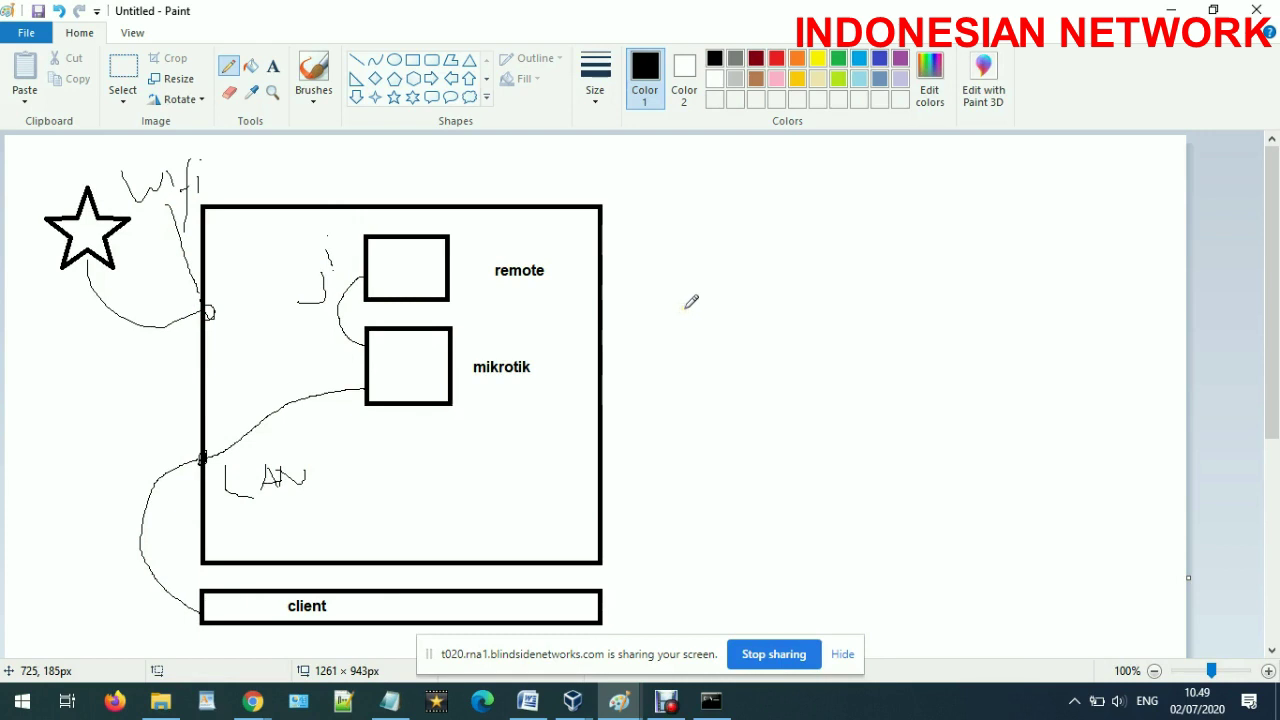
drag(208, 313, 366, 362)
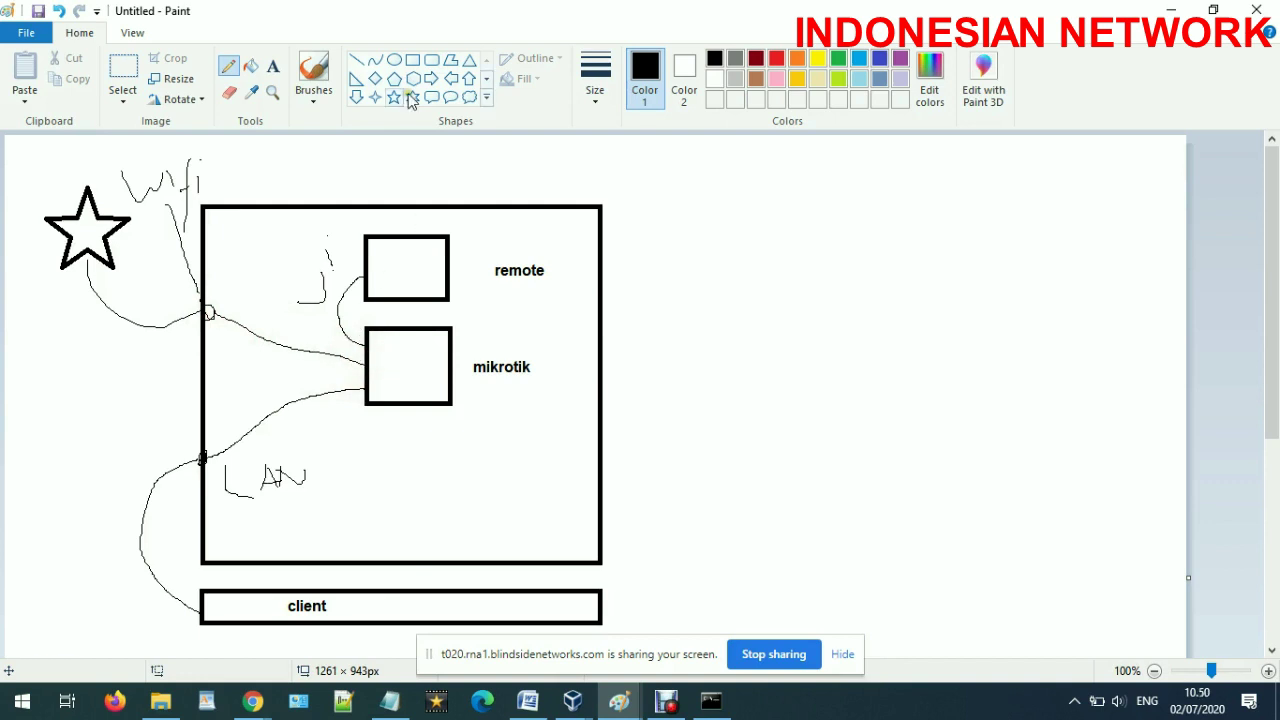
Step: Add the text labels "sumber wifi" on the wifi connection and "jaringan internal" by the remote box's connection
click(273, 66)
click(233, 348)
text(sumber wifi)
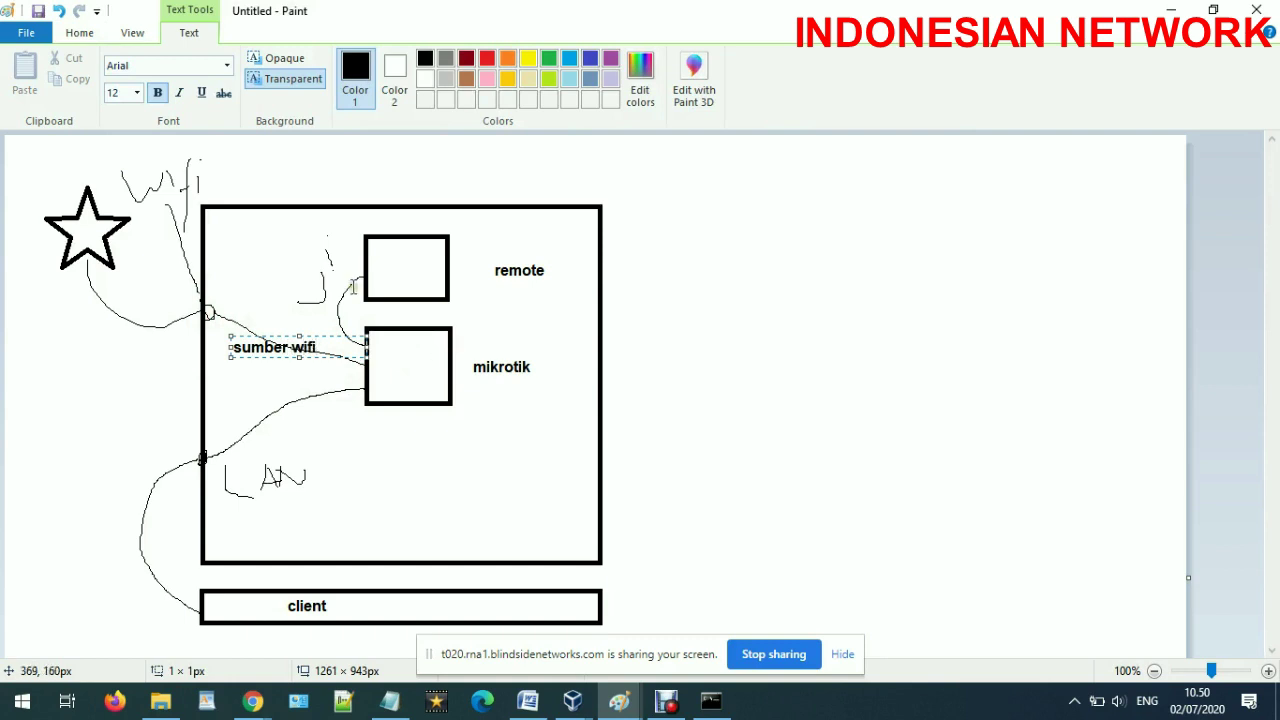
click(334, 271)
drag(314, 240, 450, 258)
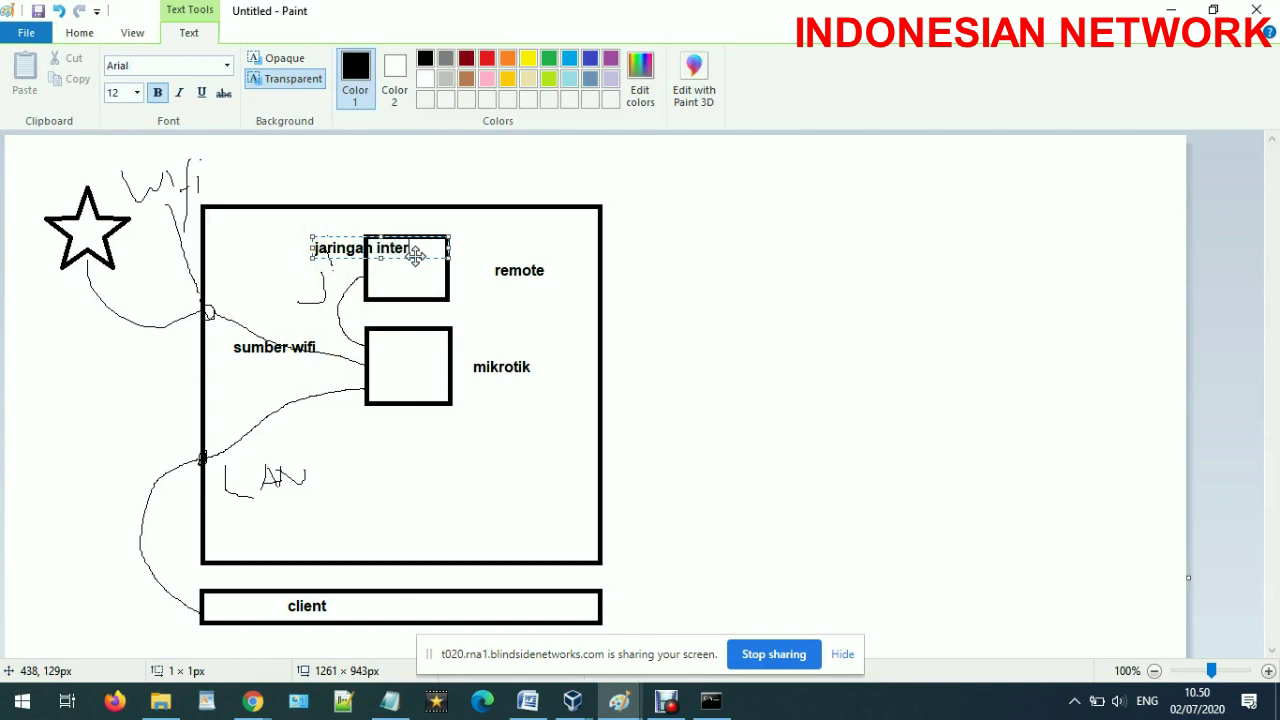
click(350, 434)
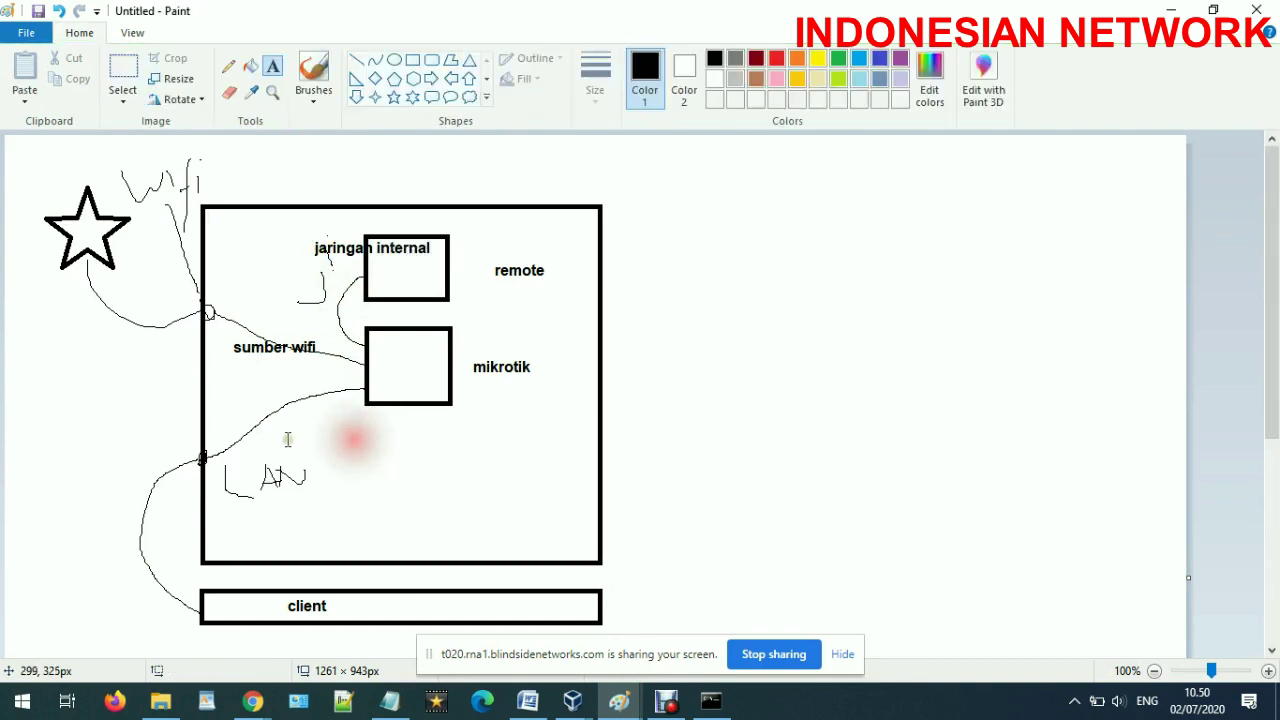
Step: Add the text label "bridge" by the LAN connection and pencil a curved arrow from it round to the LAN lettering
drag(275, 425, 411, 446)
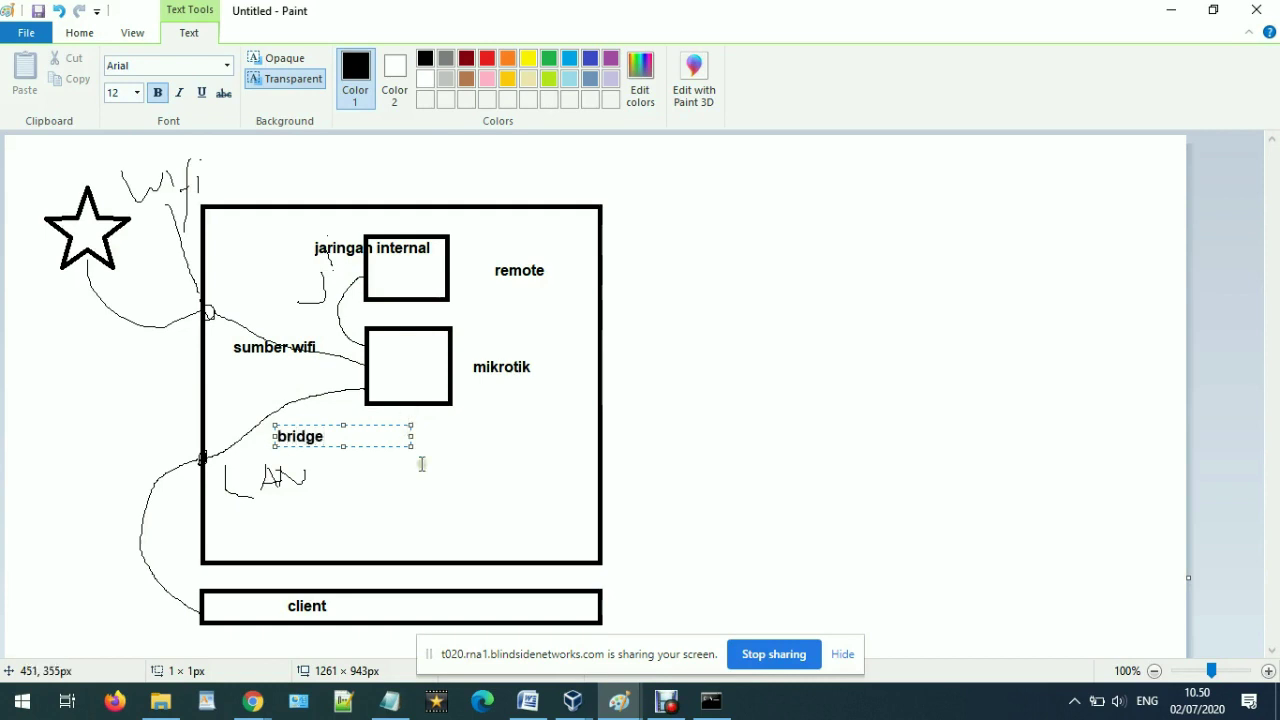
click(475, 474)
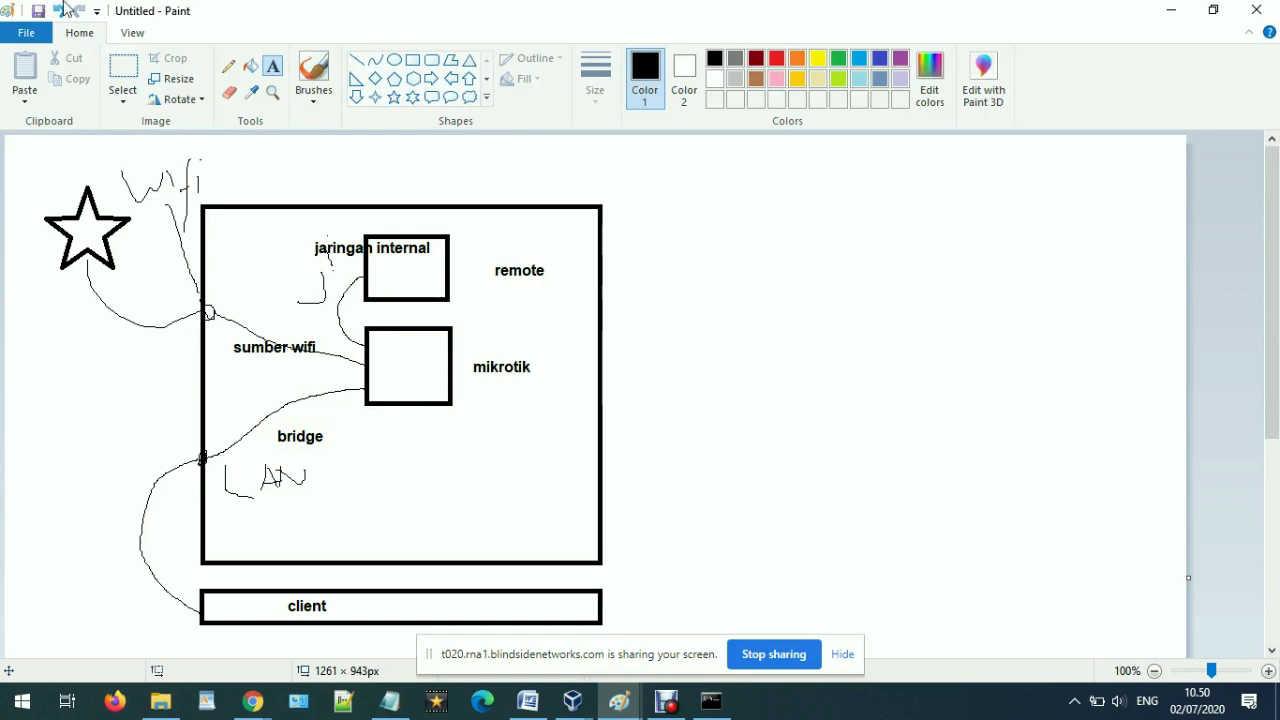
click(228, 66)
mouse_move(350, 434)
mouse_down()
mouse_move(329, 529)
mouse_move(286, 509)
mouse_move(292, 535)
mouse_up()
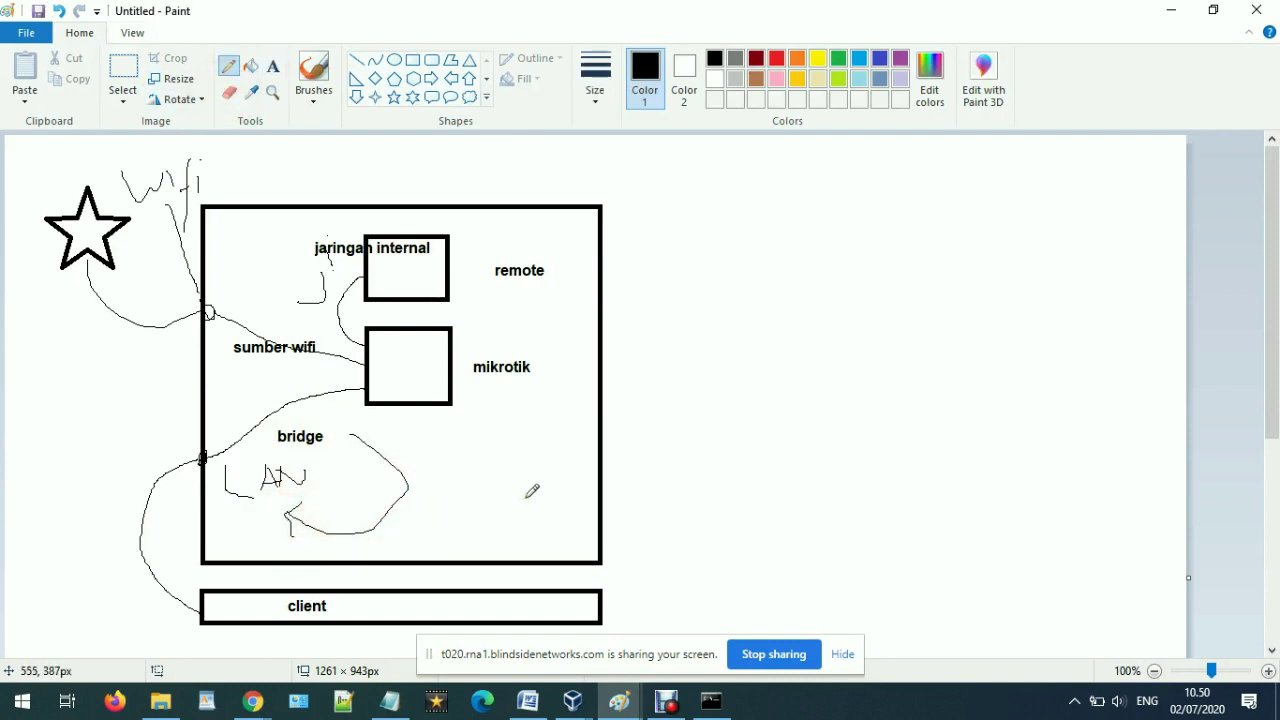
Step: Handwrite "Top" in large pencil letters on the empty canvas beside the network diagram
mouse_move(690, 258)
mouse_down()
mouse_move(798, 257)
mouse_move(724, 428)
mouse_up()
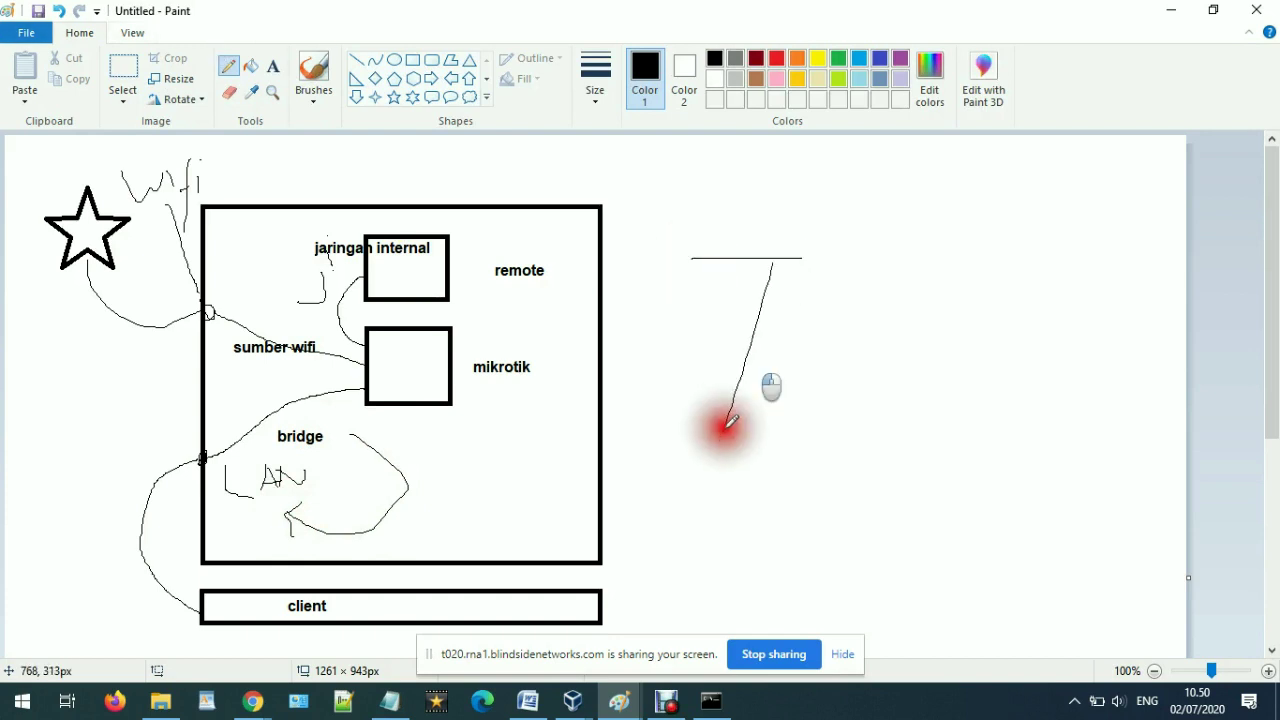
mouse_move(852, 325)
mouse_down()
mouse_move(909, 363)
mouse_move(854, 331)
mouse_up()
mouse_move(936, 332)
mouse_down()
mouse_move(921, 522)
mouse_move(1034, 391)
mouse_move(966, 435)
mouse_move(936, 430)
mouse_up()
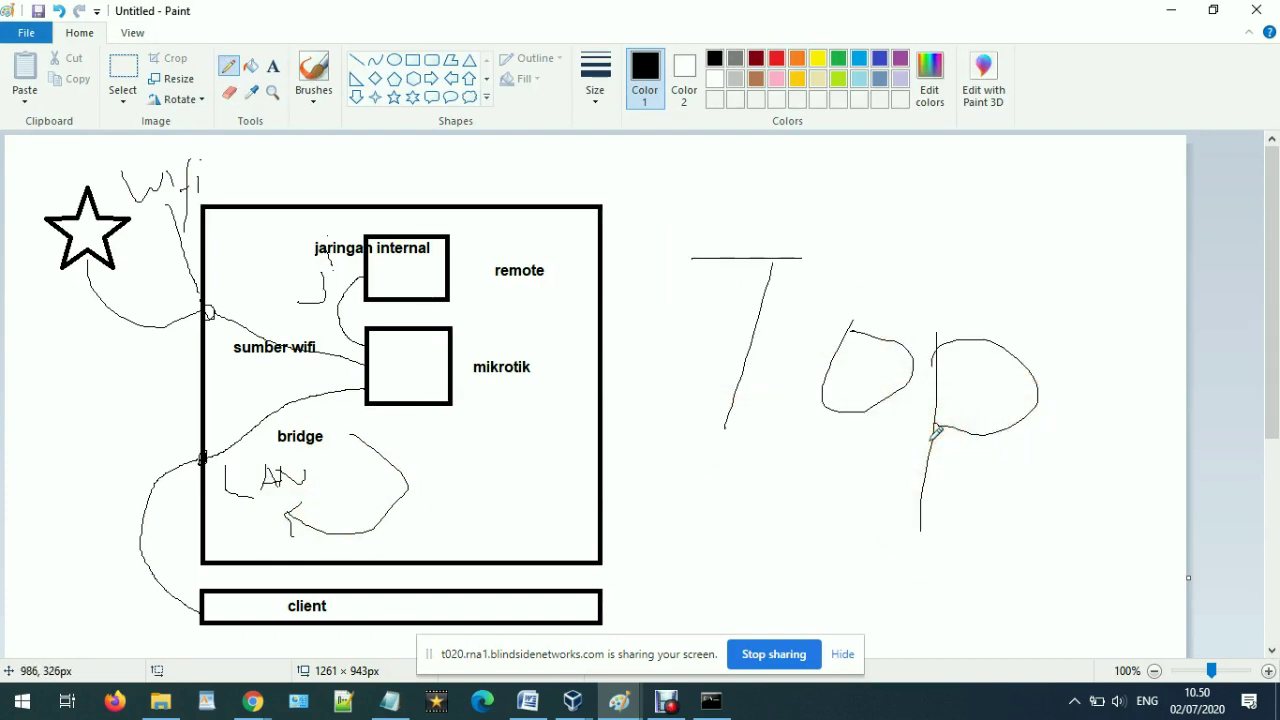